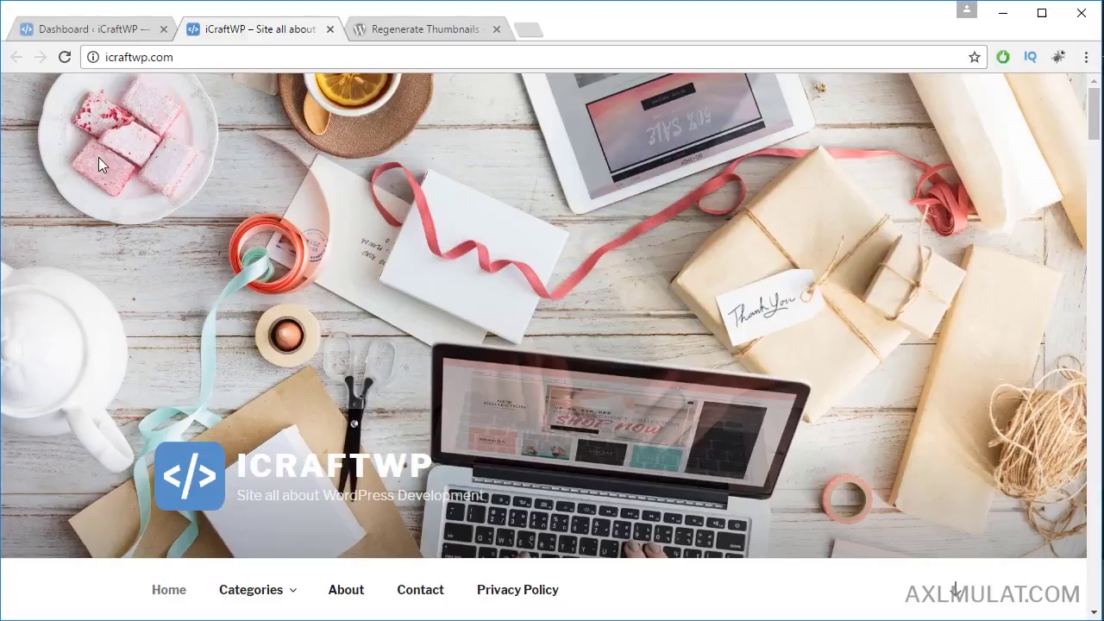
# Step: From the site dashboard, go through Appearance > Themes to the Add New themes page
pyautogui.click(63, 33)
pyautogui.moveTo(87, 386)
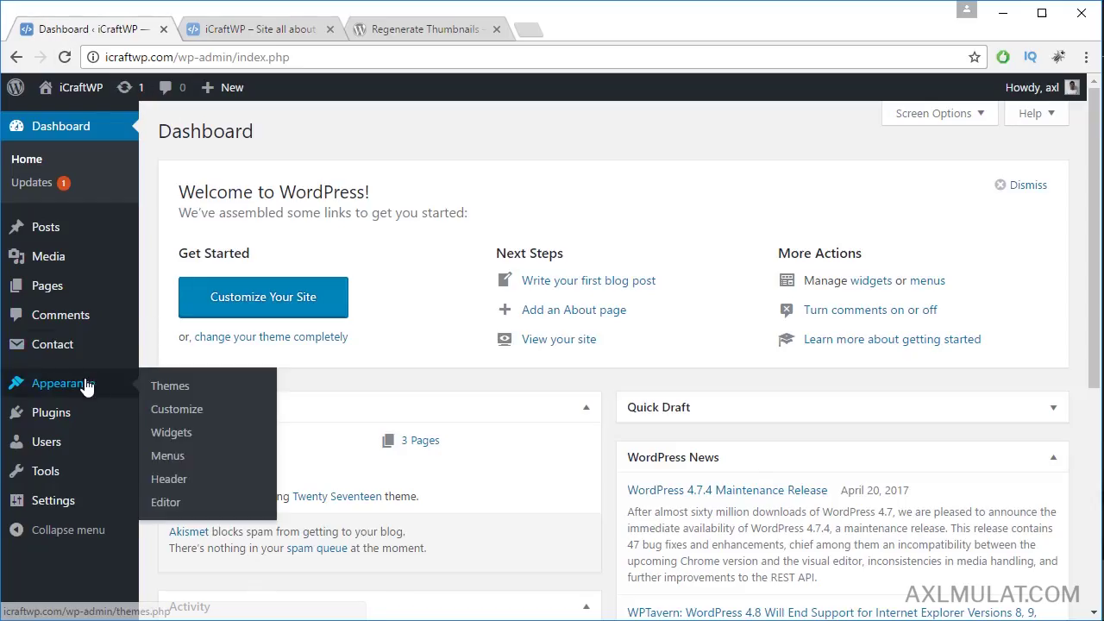
pyautogui.click(170, 387)
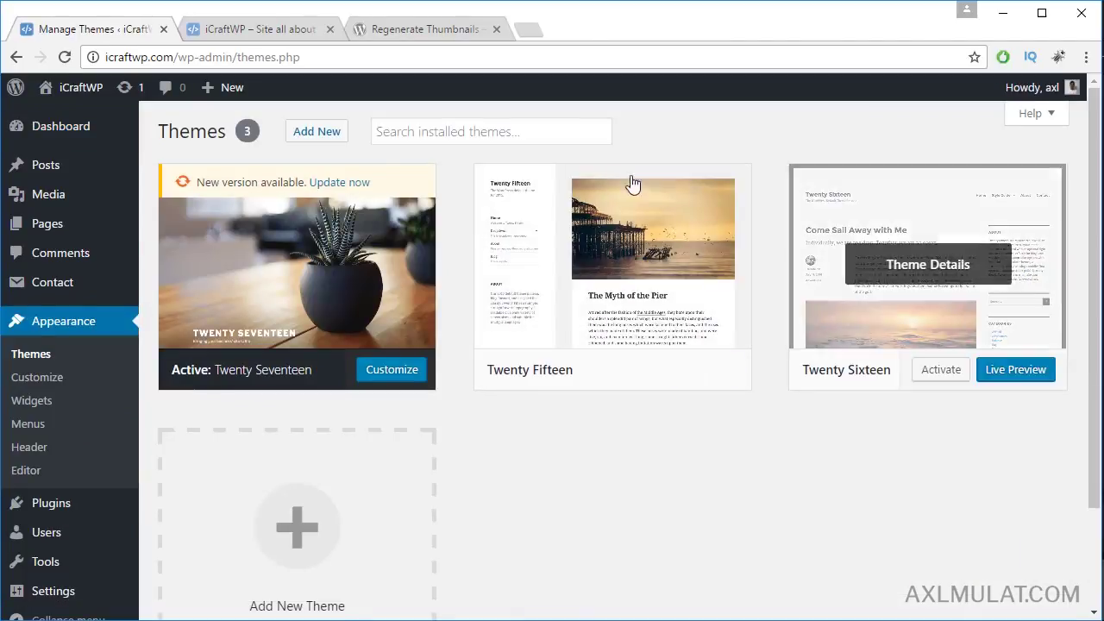
pyautogui.click(327, 140)
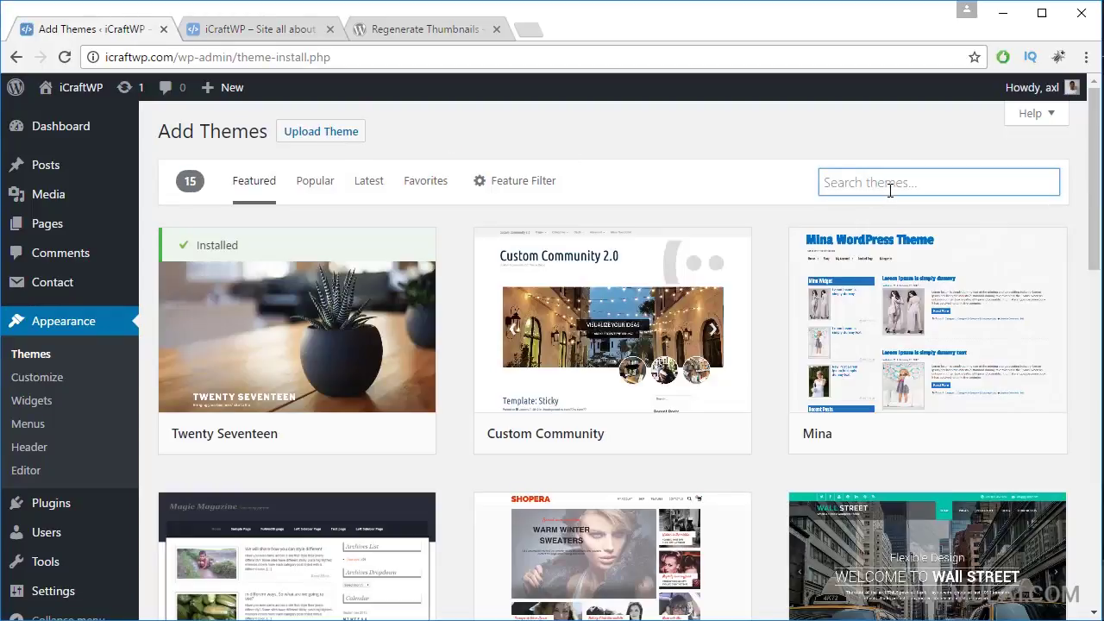
# Step: Search the theme directory for JustWrite, install it, and activate it
pyautogui.write('JustWrite')
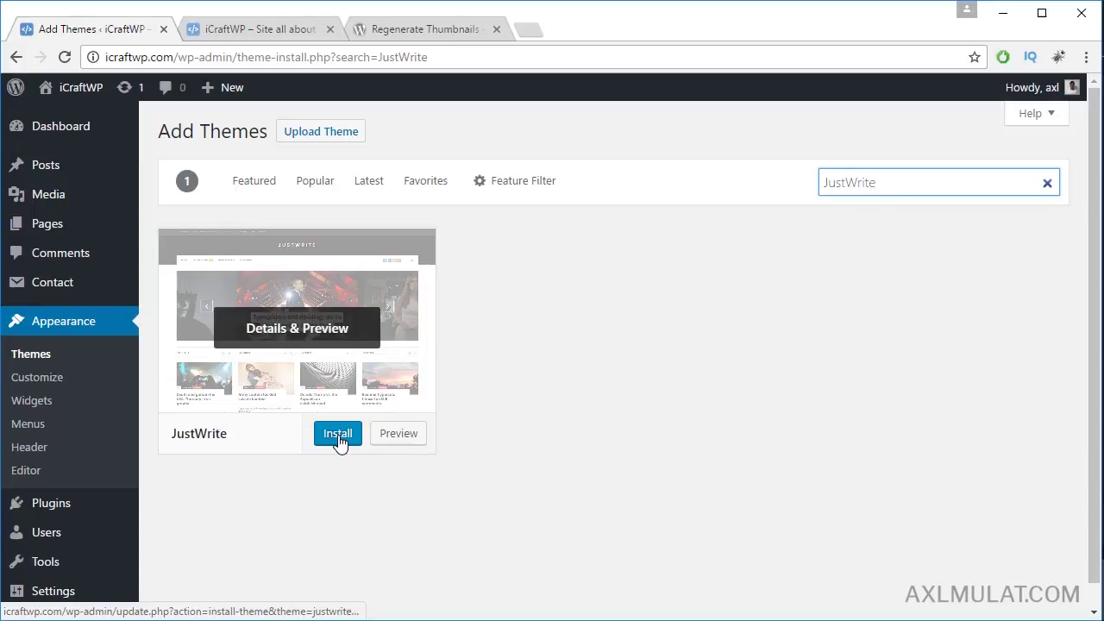
pyautogui.click(338, 434)
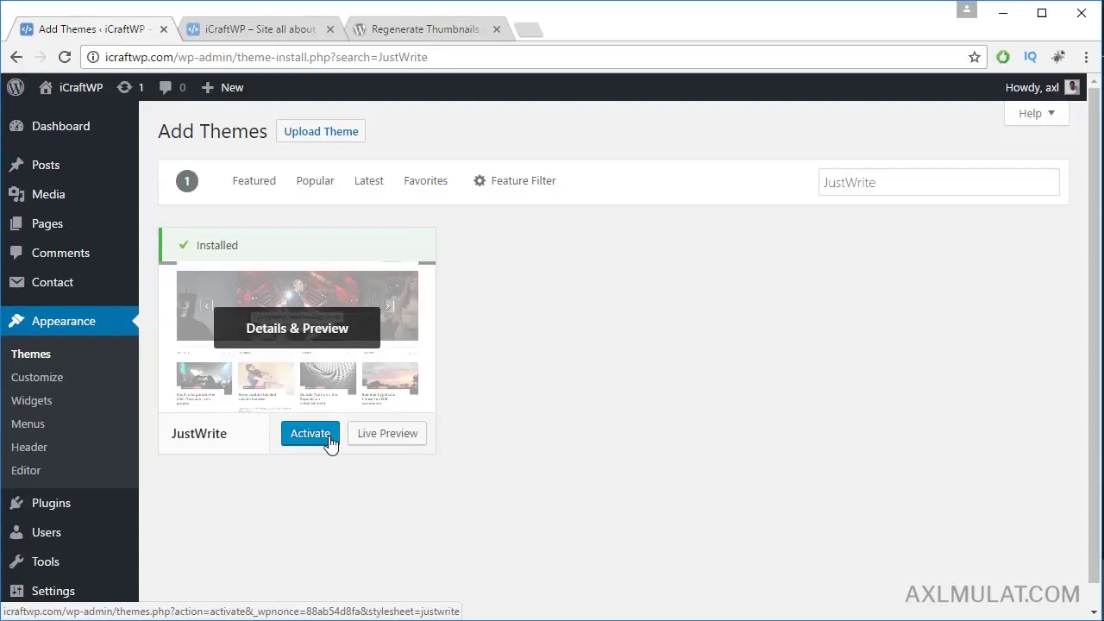
pyautogui.click(330, 442)
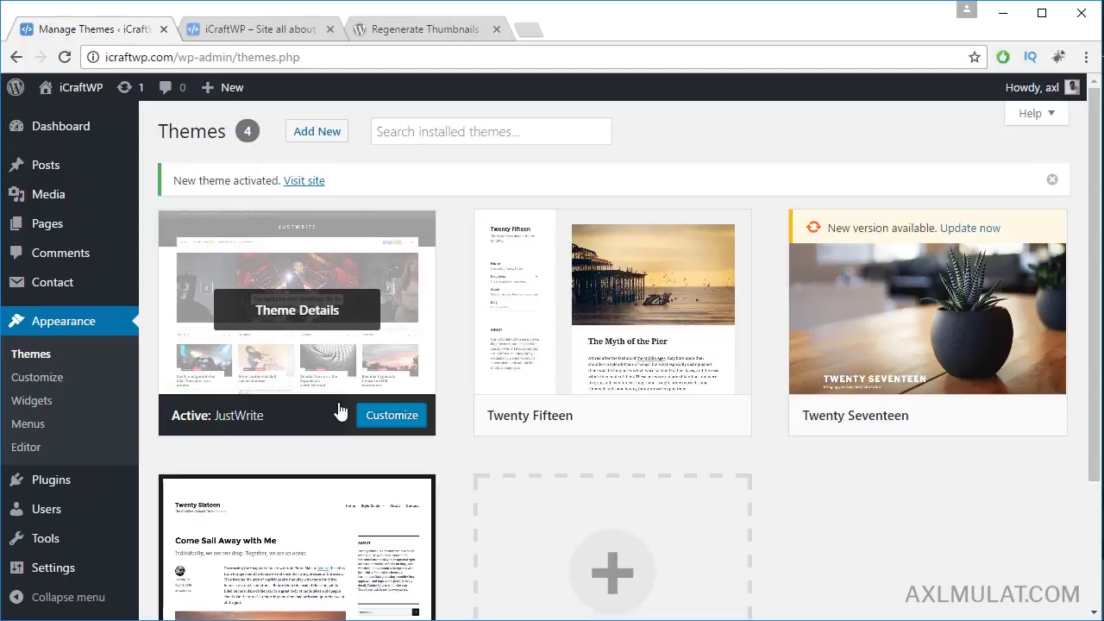
# Step: Reload the live site's homepage so it renders with the JustWrite theme
pyautogui.click(286, 32)
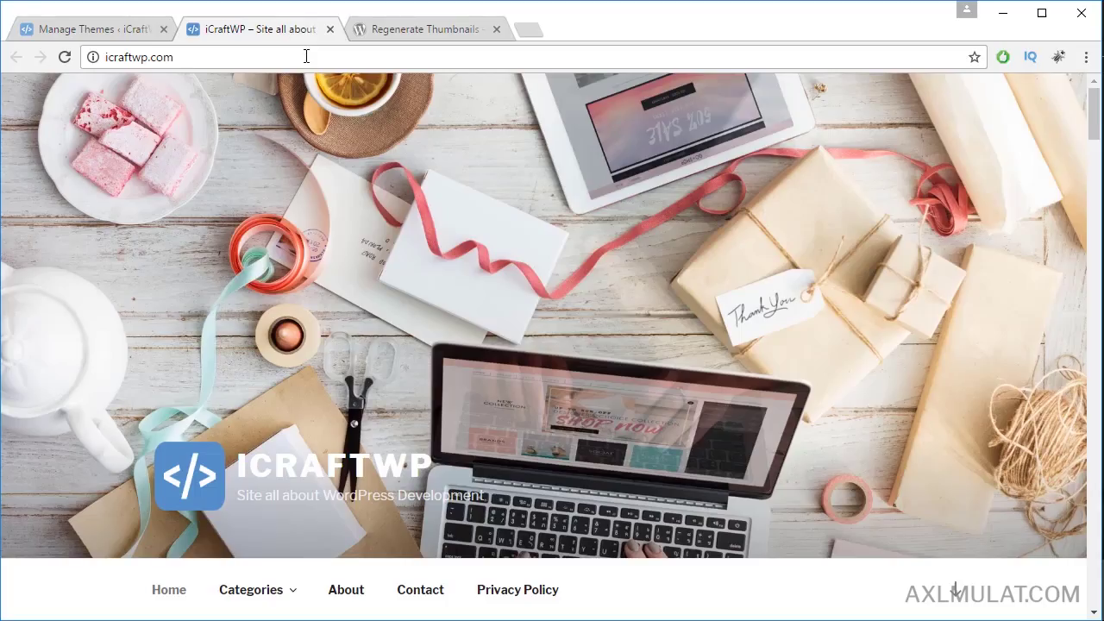
pyautogui.click(306, 57)
pyautogui.press('Return')
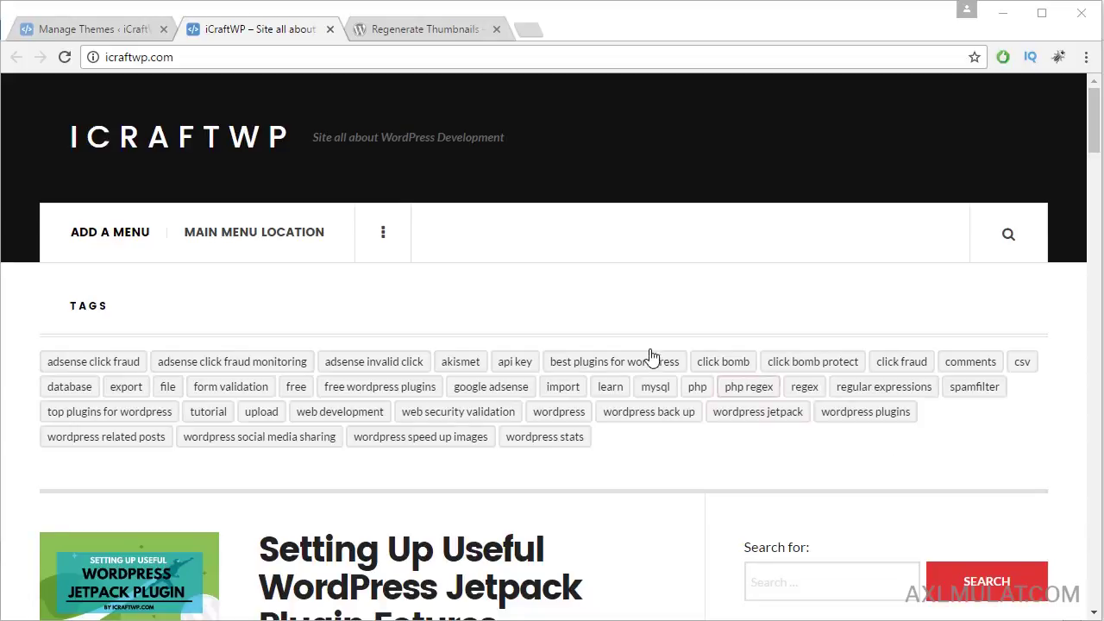
# Step: Activate the Twenty Seventeen theme again on the Themes screen
pyautogui.click(96, 30)
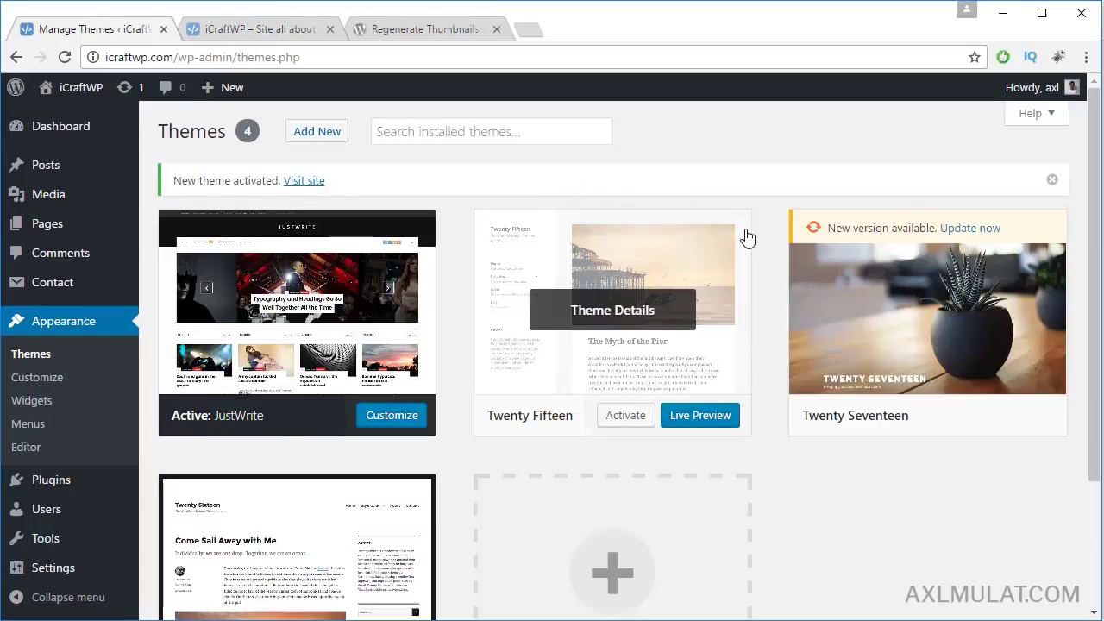
pyautogui.moveTo(876, 432)
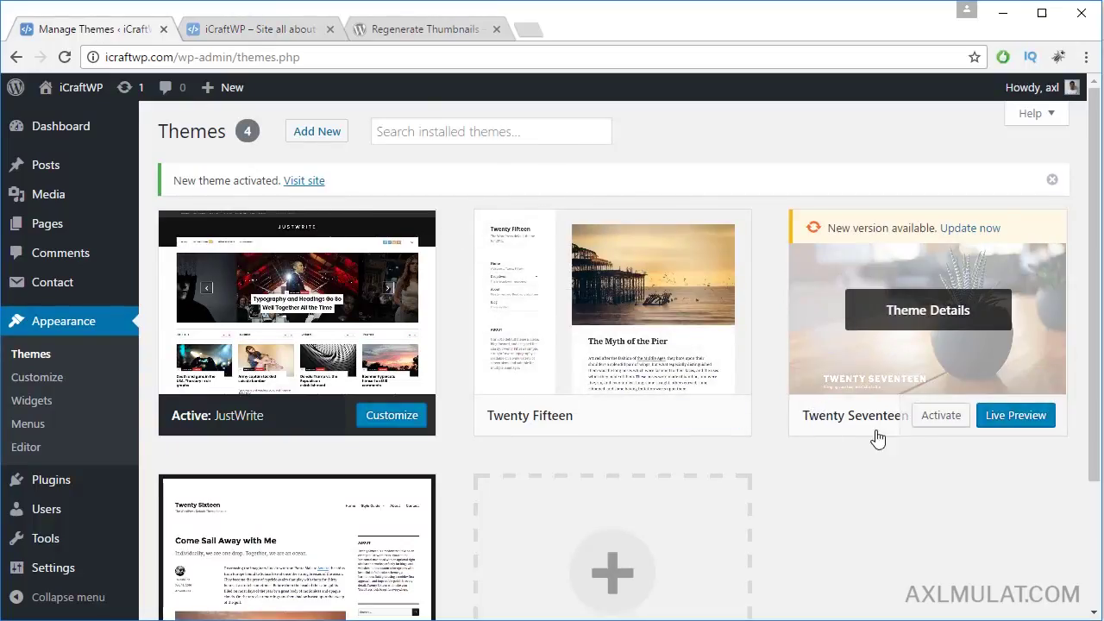
pyautogui.click(938, 417)
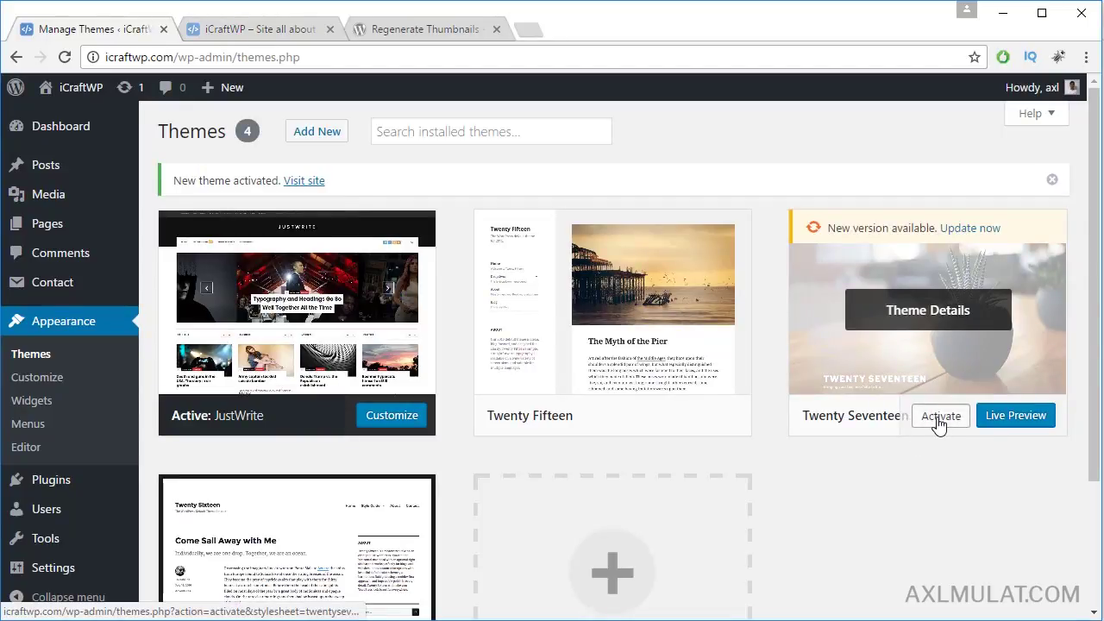
# Step: Reload the live site to inspect Twenty Seventeen's sidebar, then reactivate JustWrite
pyautogui.click(237, 34)
pyautogui.click(250, 61)
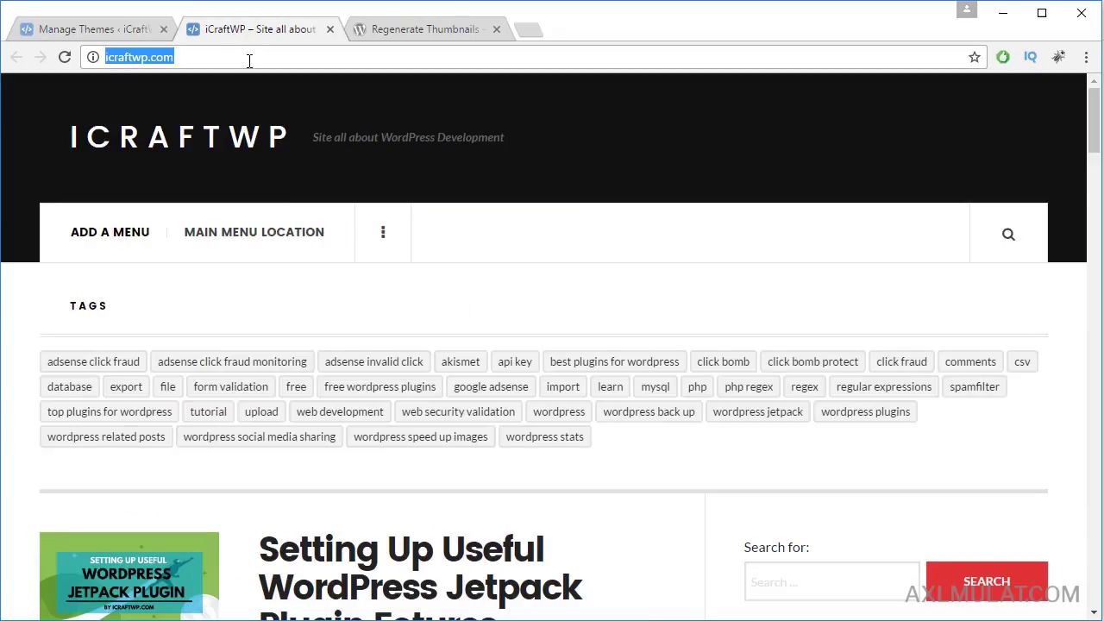
pyautogui.press('Return')
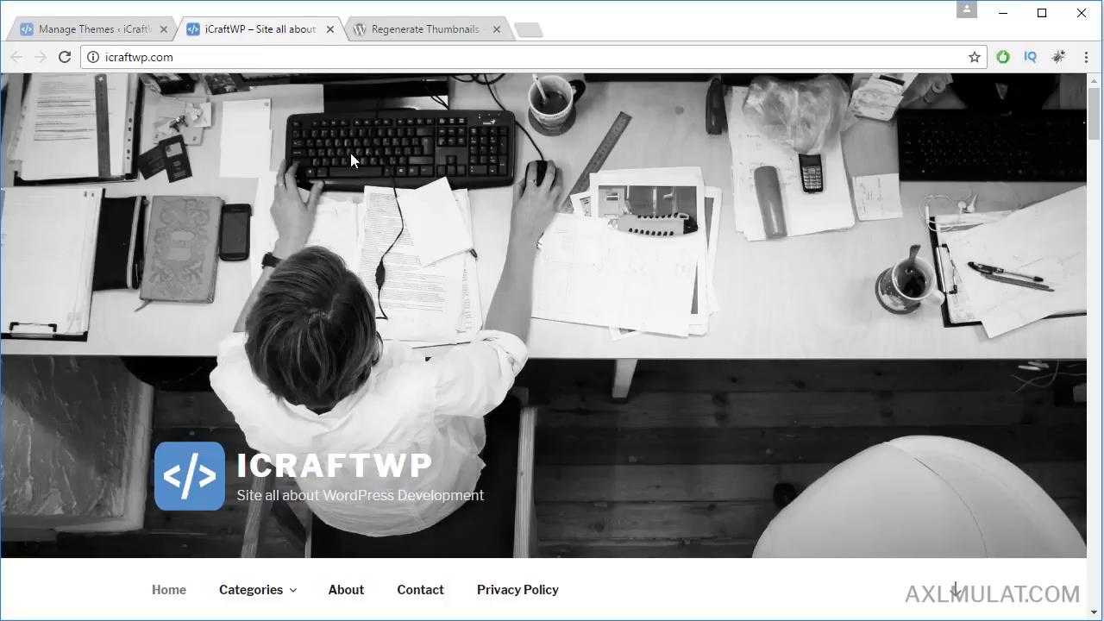
pyautogui.scroll(-5, 458, 276)
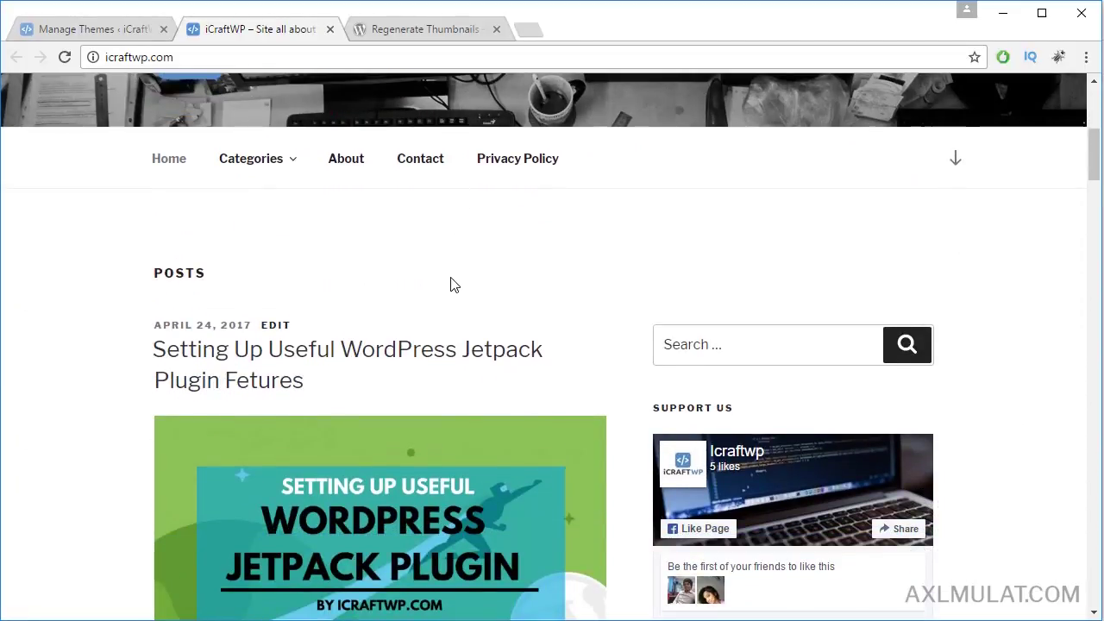
pyautogui.click(78, 28)
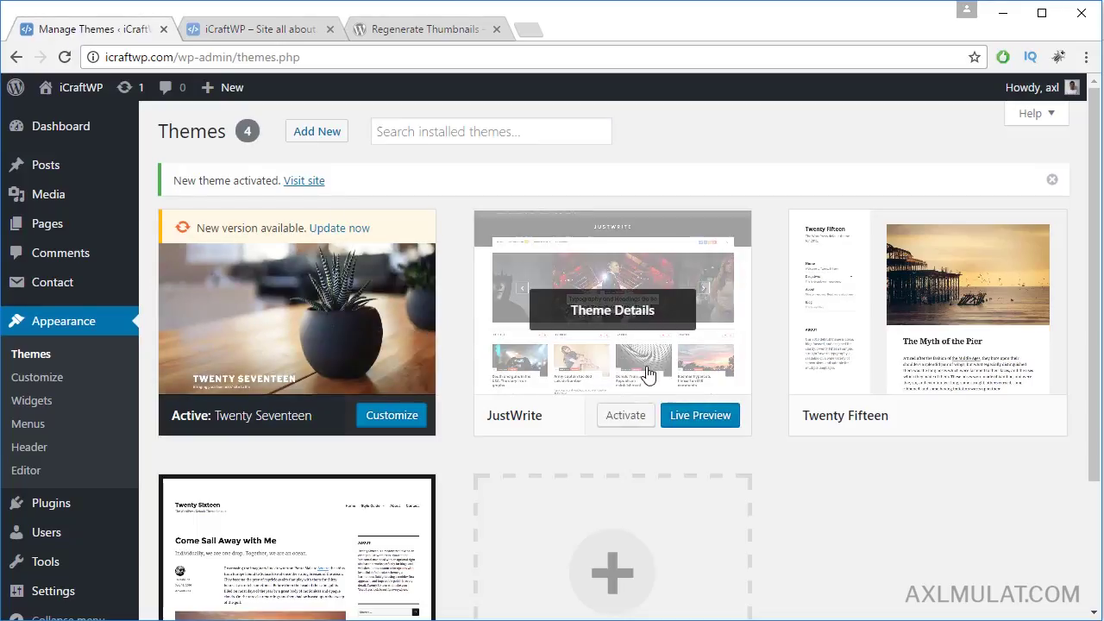
pyautogui.click(625, 417)
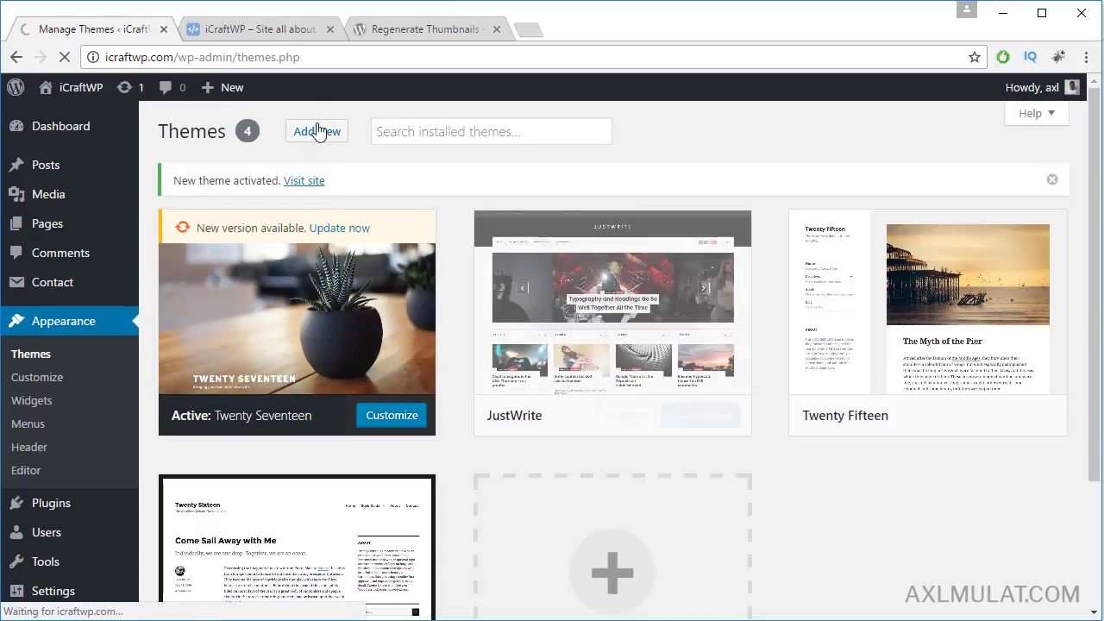
# Step: Reload the live site with JustWrite, view its sidebar, then open the Regenerate Thumbnails plugin page
pyautogui.click(264, 31)
pyautogui.click(268, 57)
pyautogui.press('Return')
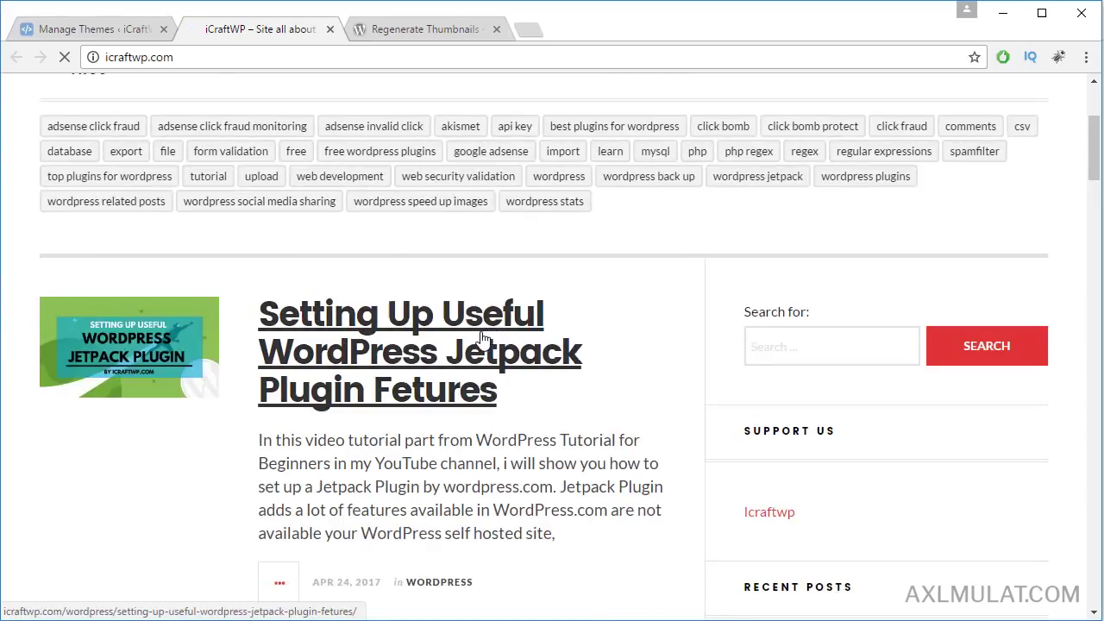
pyautogui.scroll(3, 625, 347)
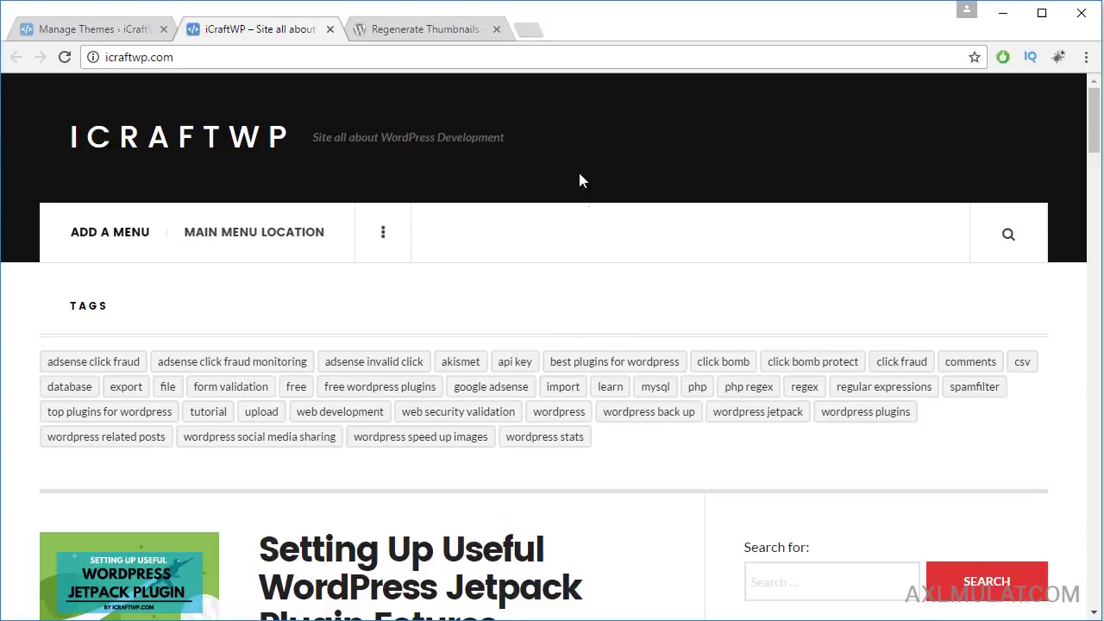
pyautogui.click(428, 29)
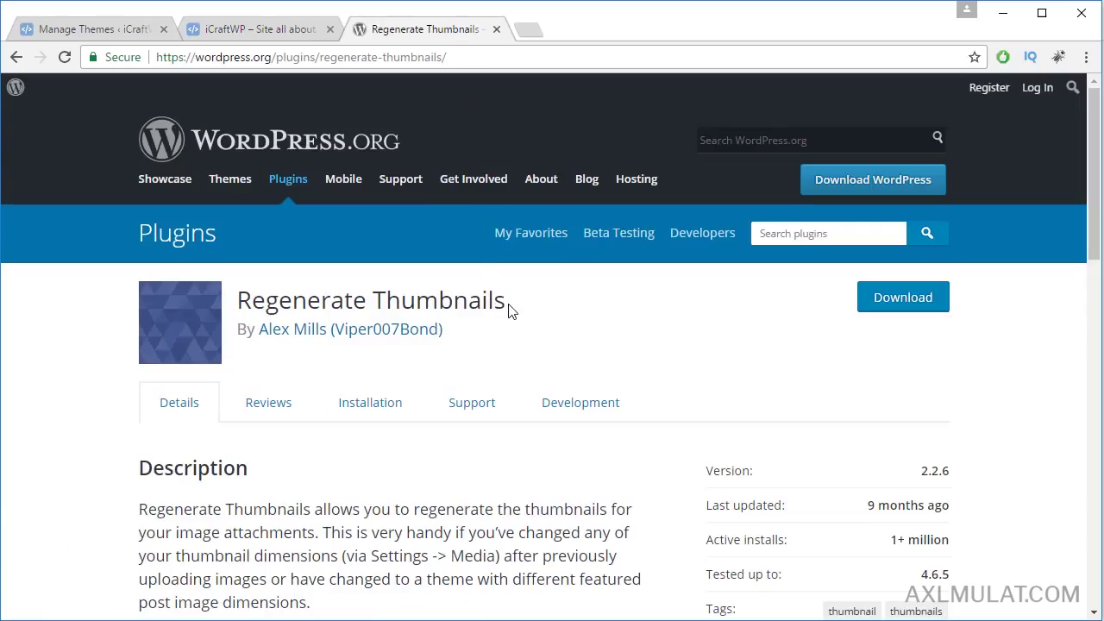
# Step: Copy the name 'Regenerate Thumbnails' and go to Plugins > Add New
pyautogui.moveTo(520, 308); pyautogui.dragTo(244, 296)
pyautogui.hotkey('ctrl', 'c')
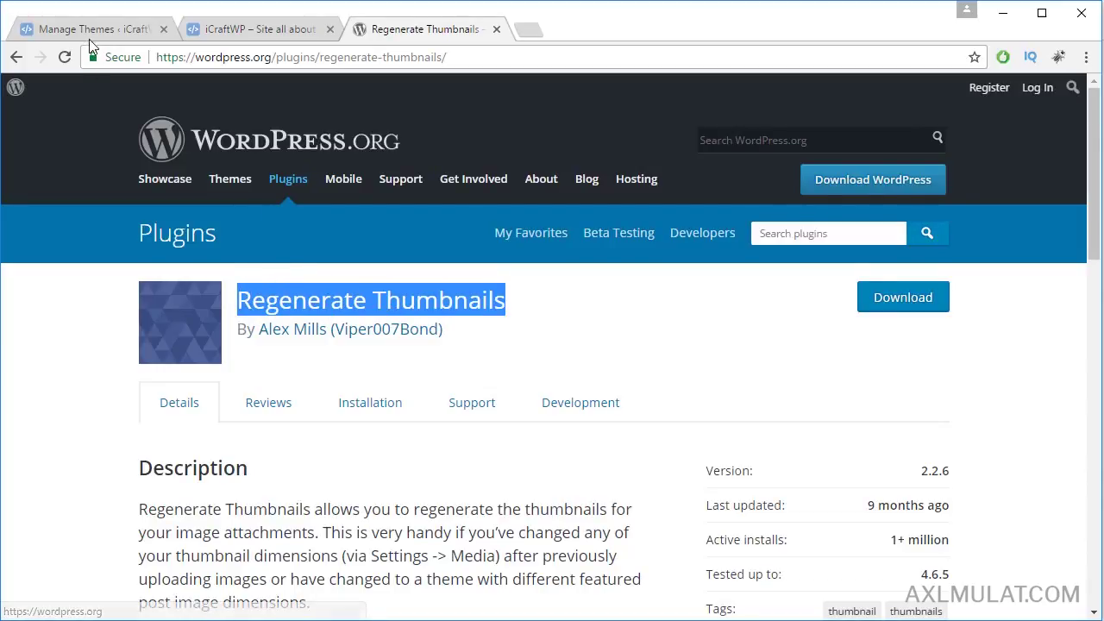
pyautogui.click(91, 33)
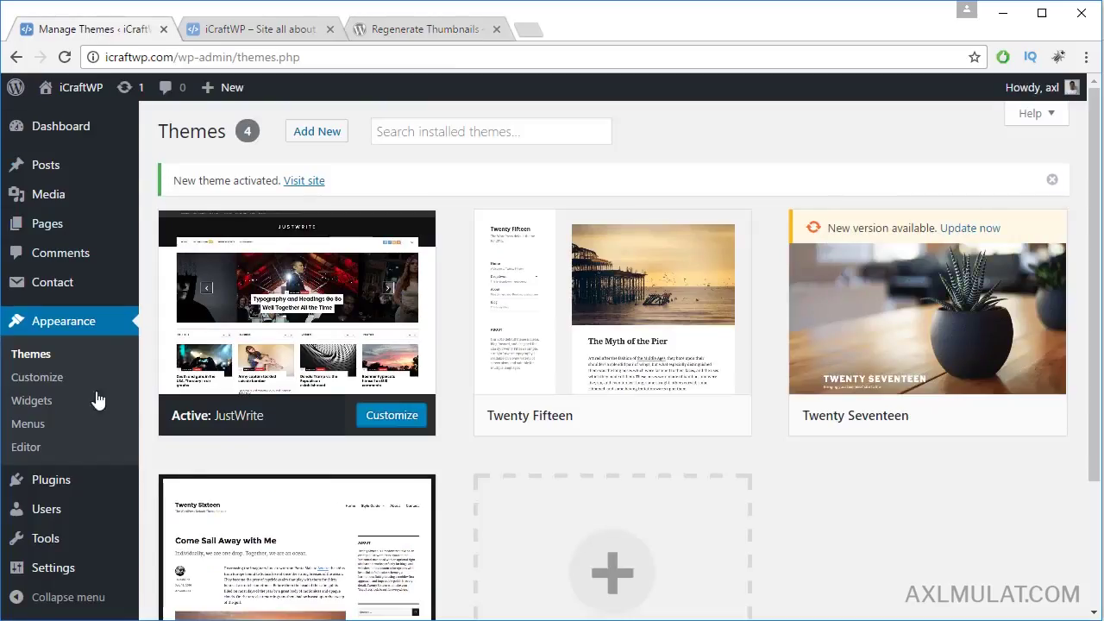
pyautogui.moveTo(80, 489)
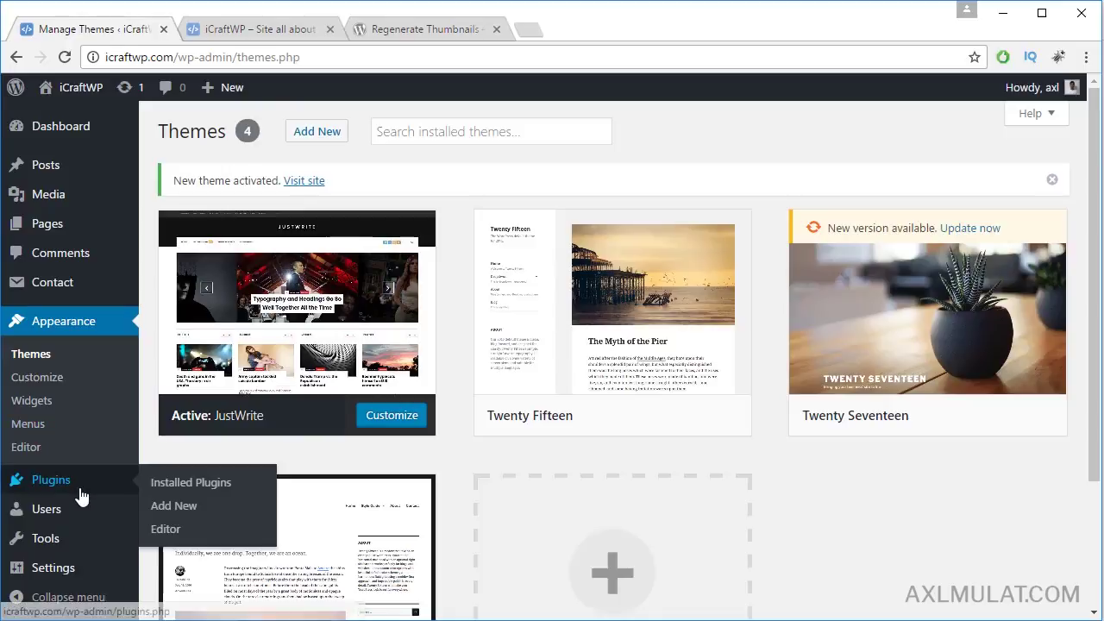
pyautogui.click(176, 507)
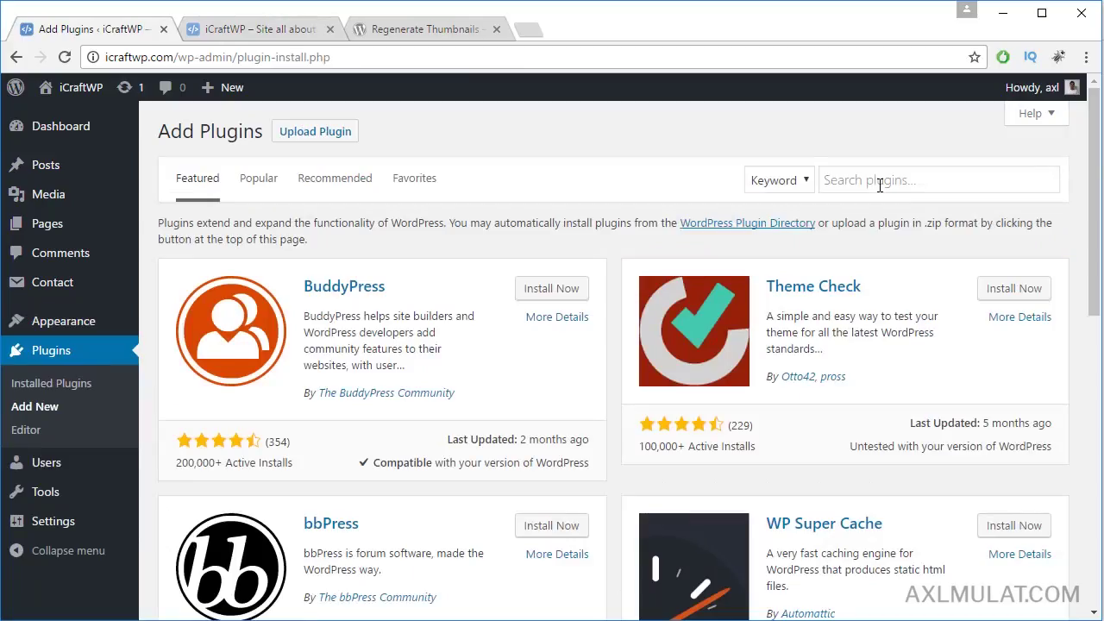
# Step: Search for Regenerate Thumbnails, then install and activate the plugin
pyautogui.click(880, 181)
pyautogui.hotkey('ctrl', 'v')
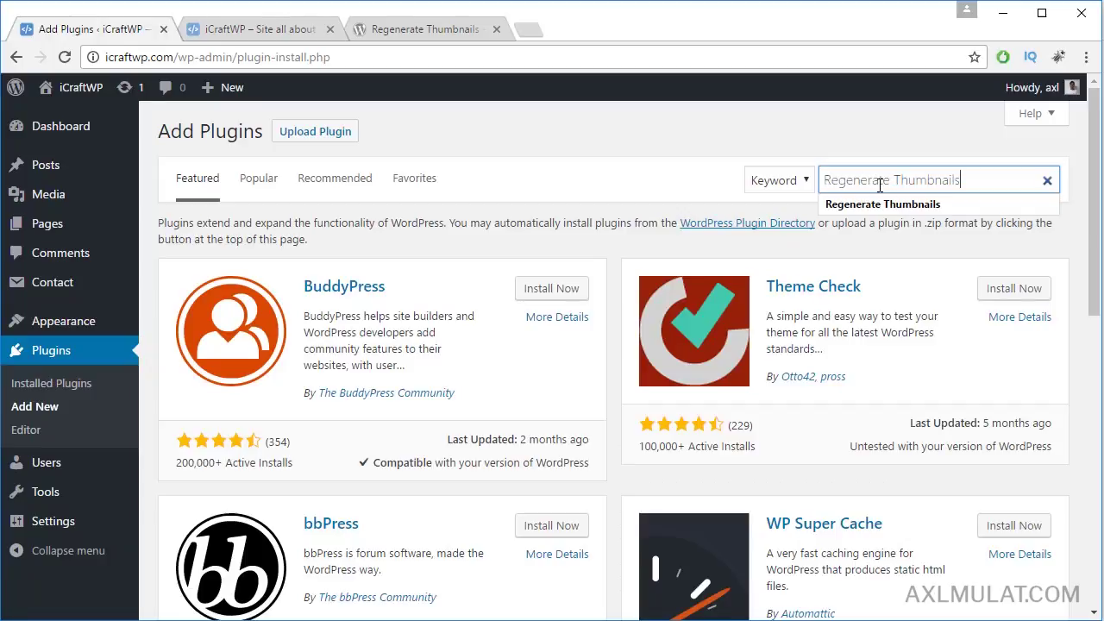
pyautogui.press('Return')
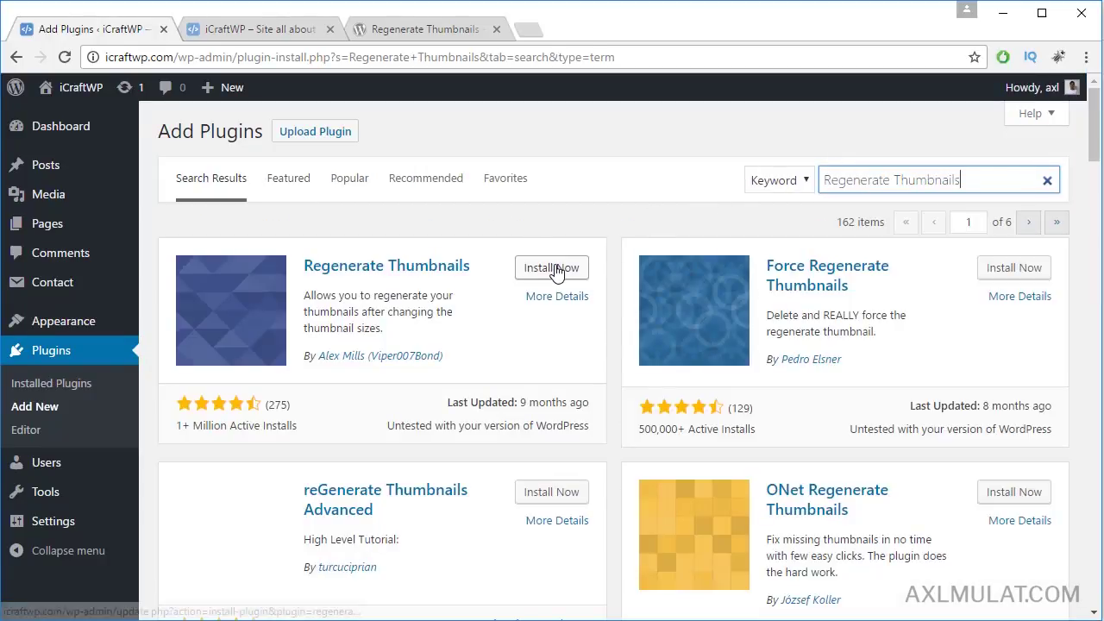
pyautogui.click(557, 270)
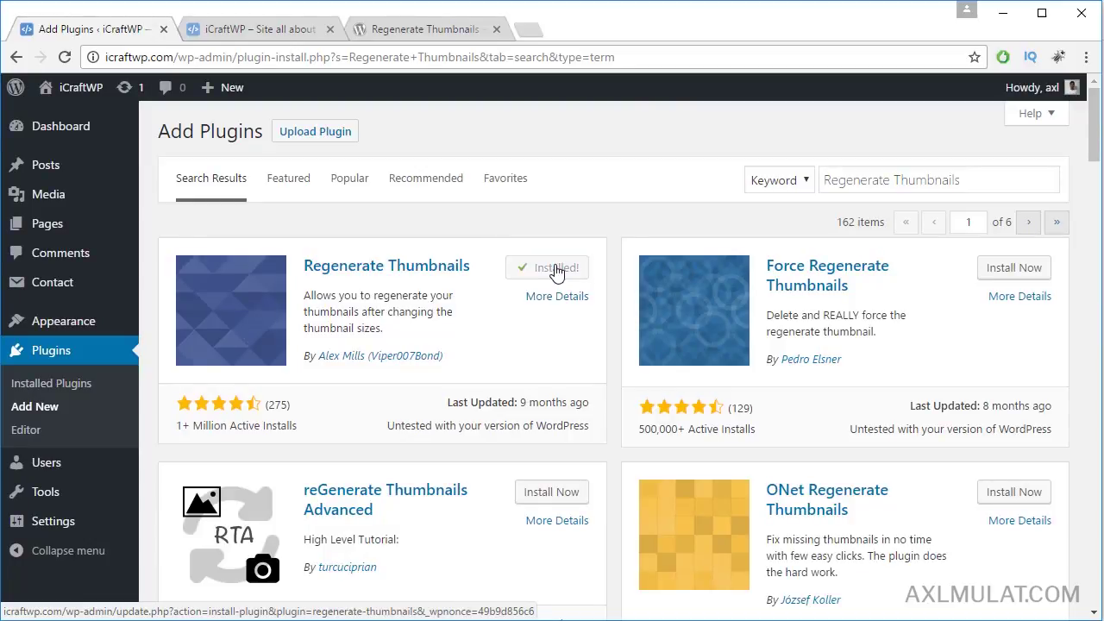
pyautogui.click(559, 268)
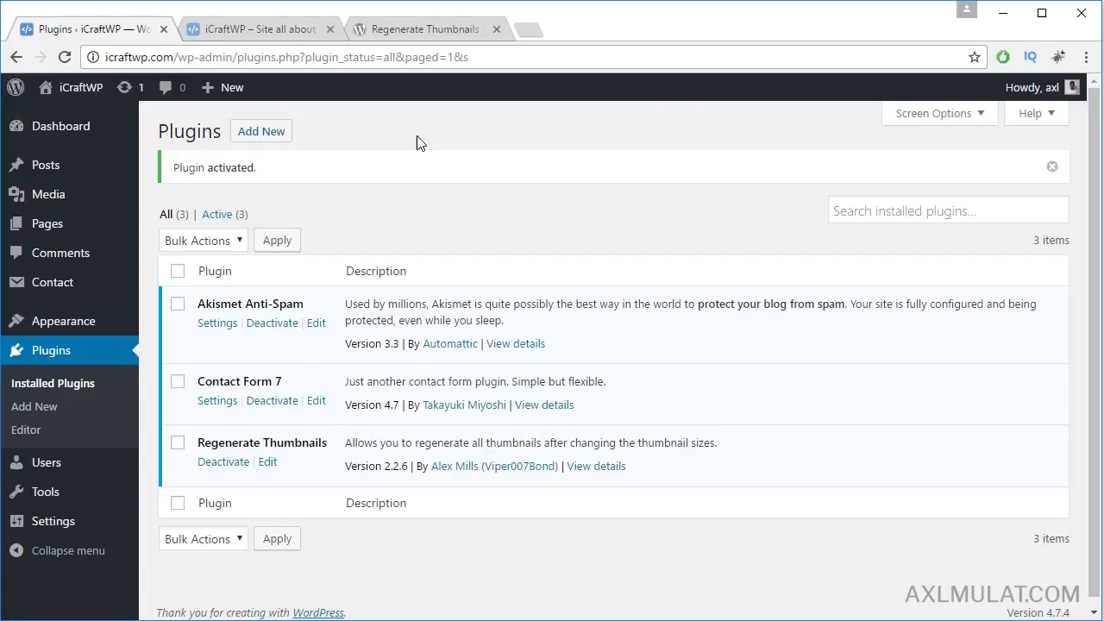
# Step: Review the Regenerate Thumbnails plugin page, then open Tools > Regen. Thumbnails
pyautogui.click(359, 30)
pyautogui.scroll(-2, 647, 339)
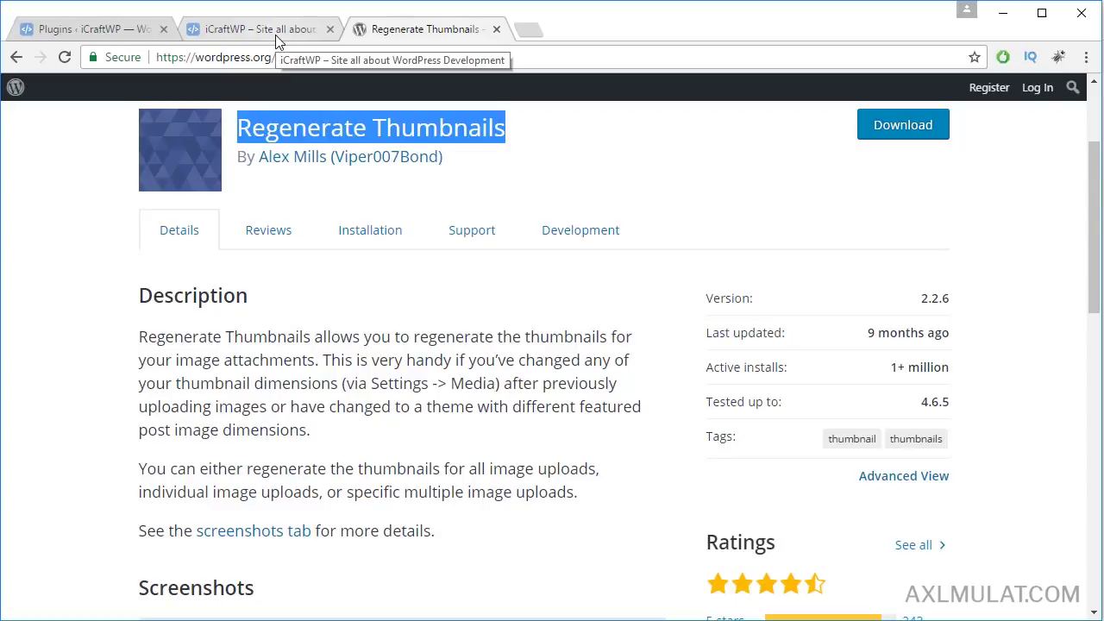
pyautogui.click(124, 25)
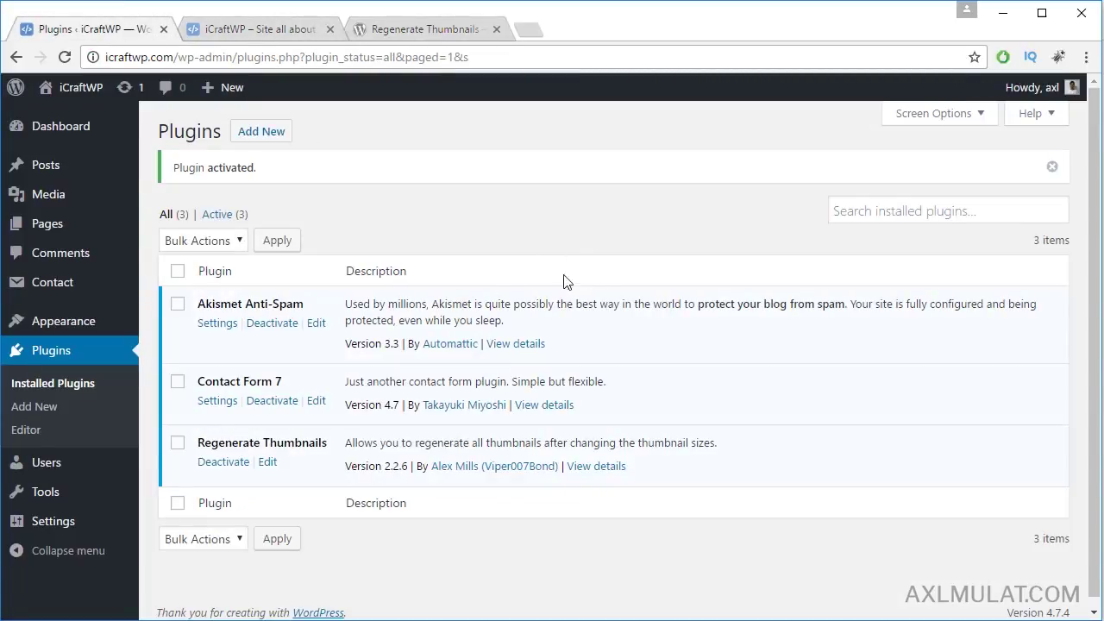
pyautogui.moveTo(89, 334)
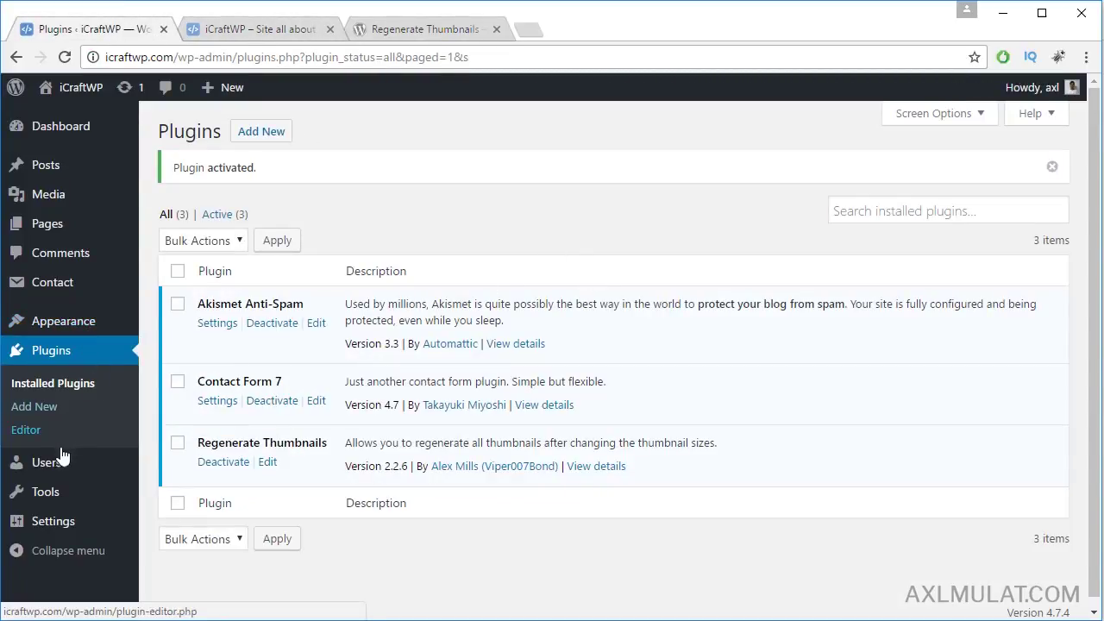
pyautogui.moveTo(49, 490)
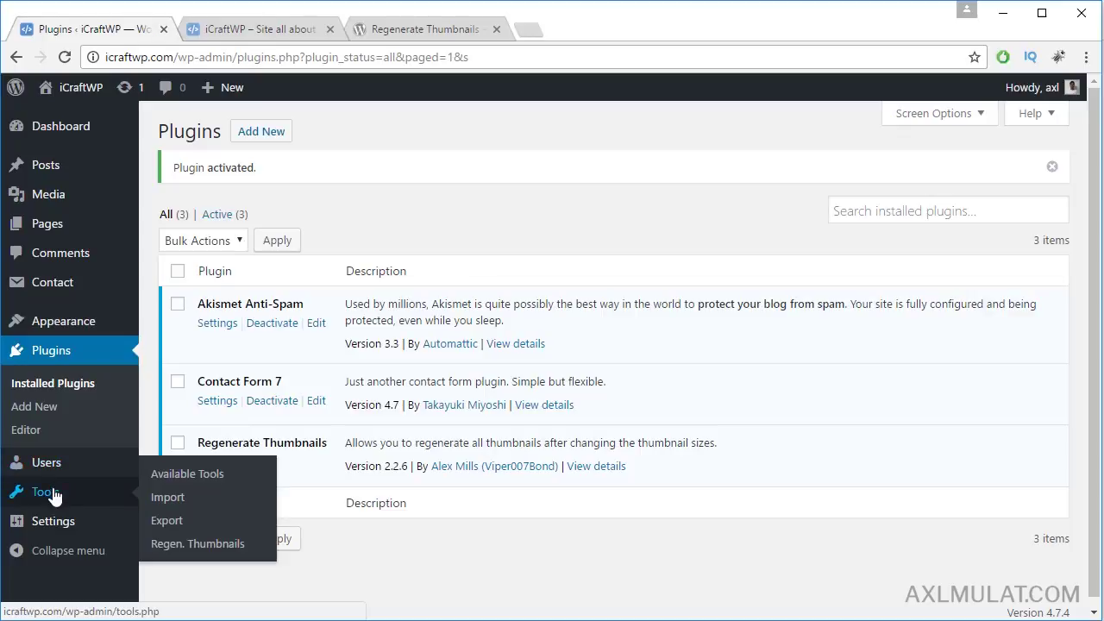
pyautogui.click(197, 545)
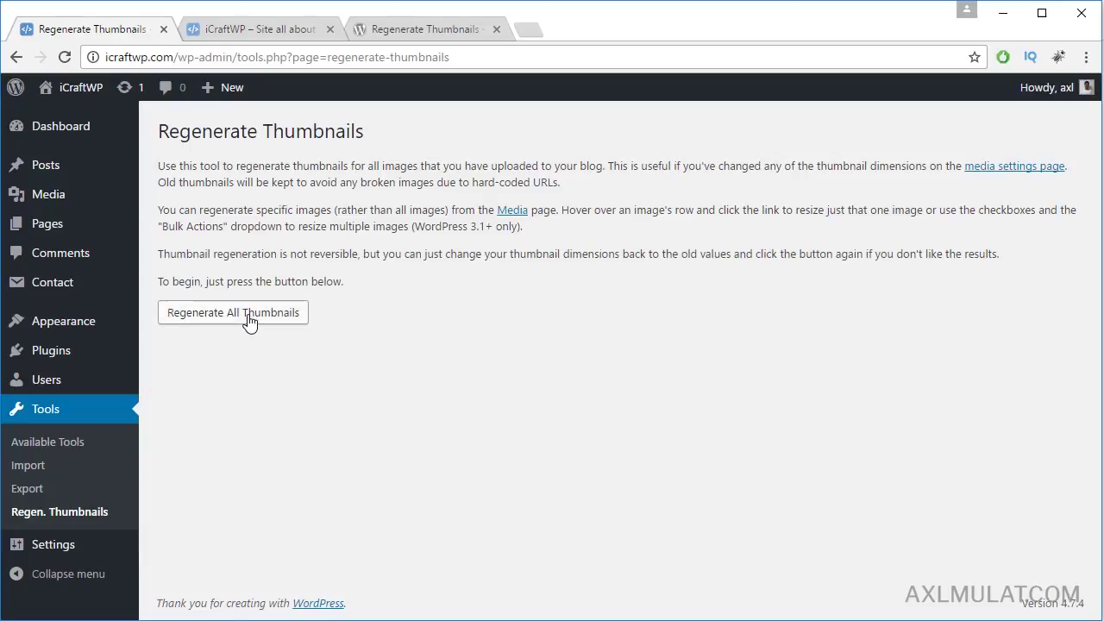
# Step: Regenerate all 44 image thumbnails and confirm the results show 0 failures
pyautogui.click(249, 320)
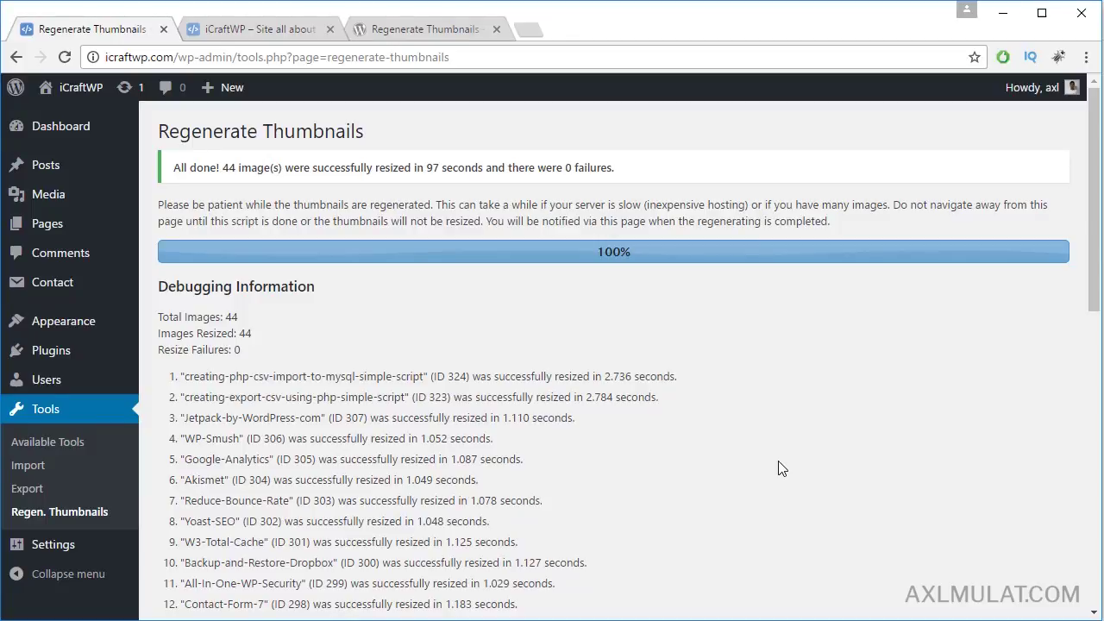
pyautogui.click(291, 29)
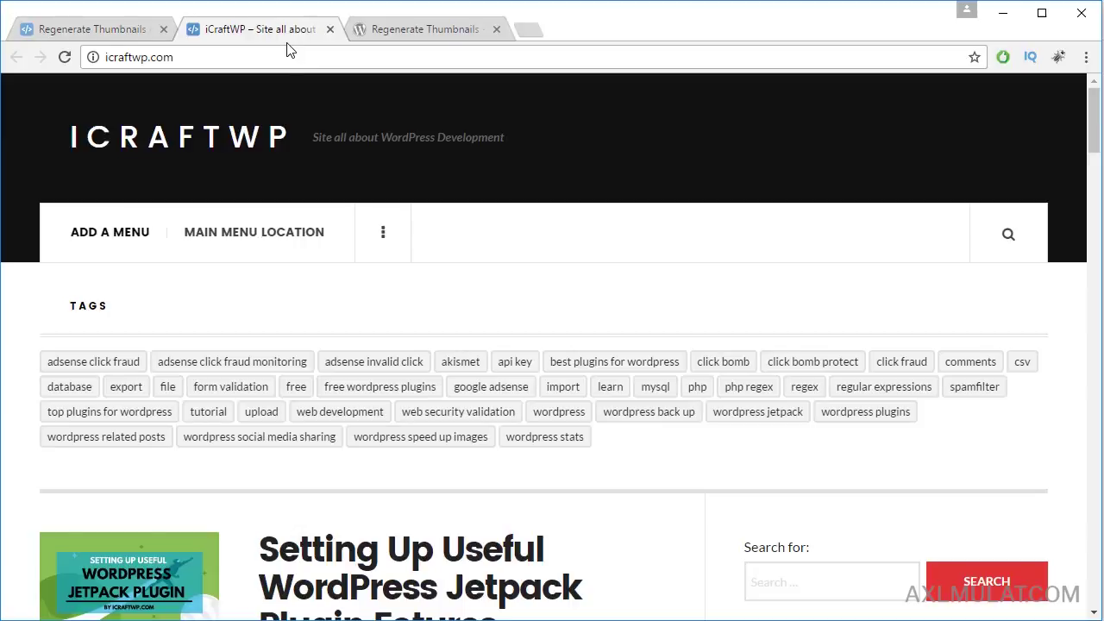
pyautogui.click(110, 31)
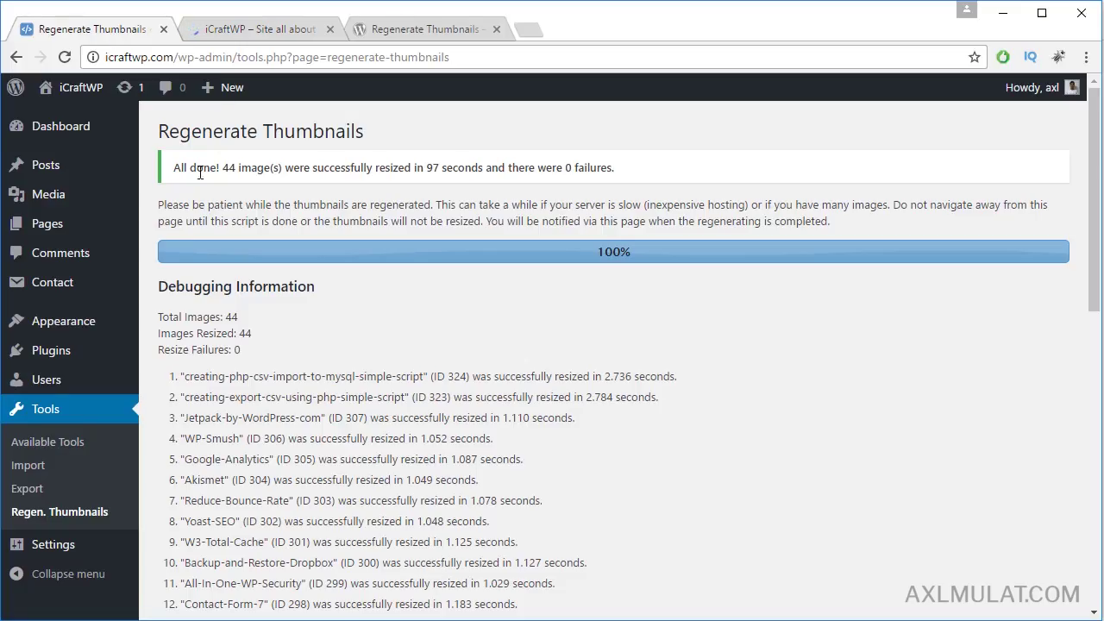
# Step: In Customizer Site Identity, replace the tagline with the guide title copied from Notepad
pyautogui.moveTo(52, 321)
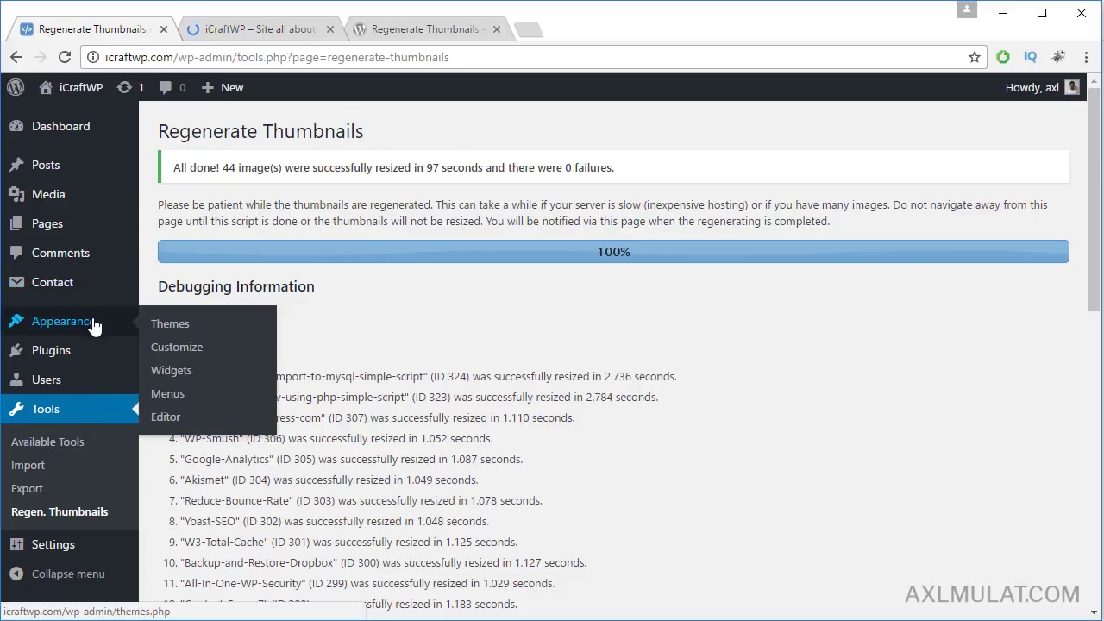
pyautogui.click(193, 348)
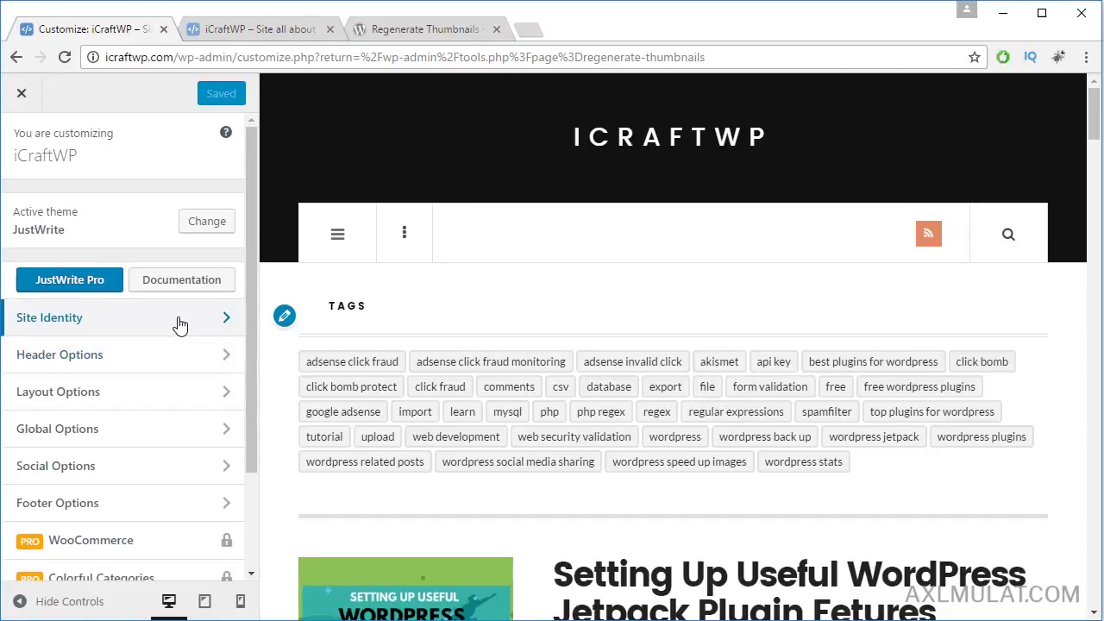
pyautogui.click(180, 321)
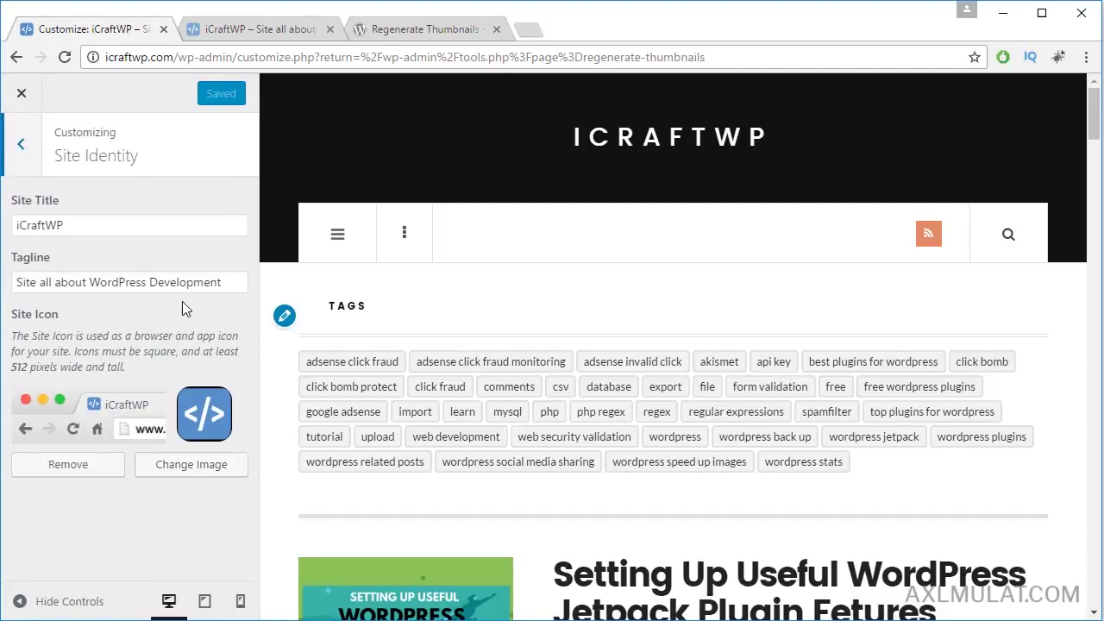
pyautogui.hotkey('alt', 'Tab')
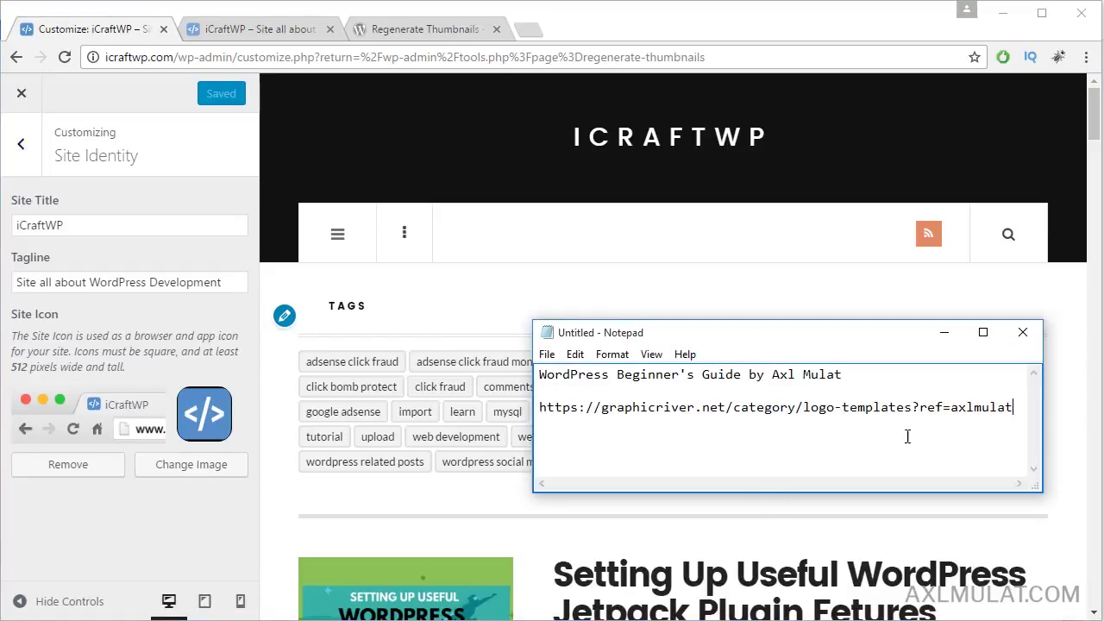
pyautogui.moveTo(858, 384); pyautogui.dragTo(519, 375)
pyautogui.hotkey('ctrl', 'c')
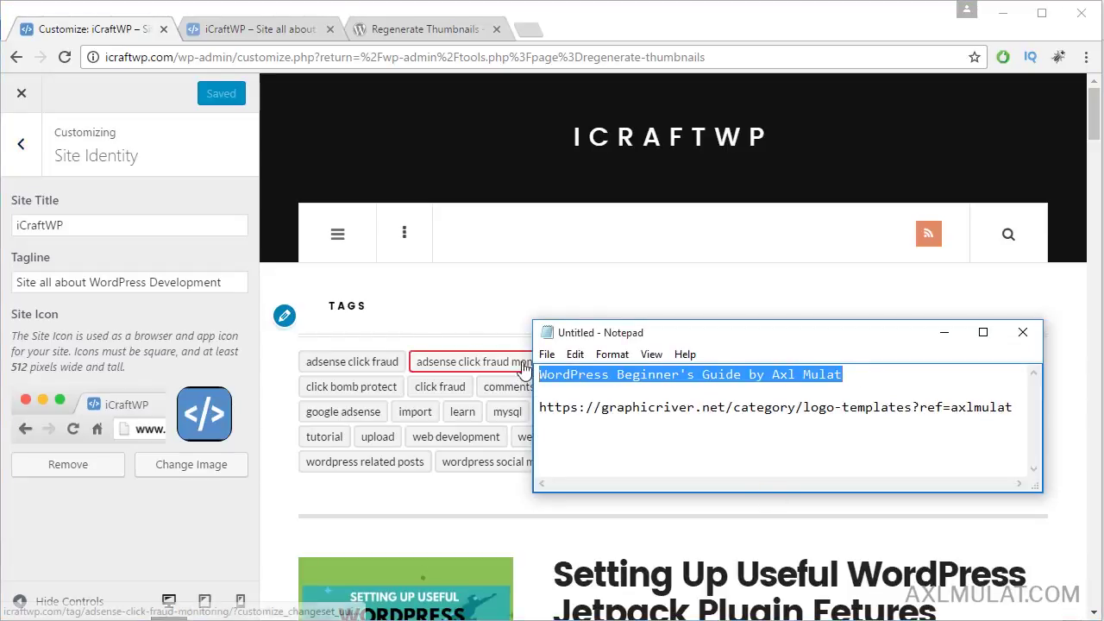
pyautogui.moveTo(228, 283); pyautogui.dragTo(12, 283)
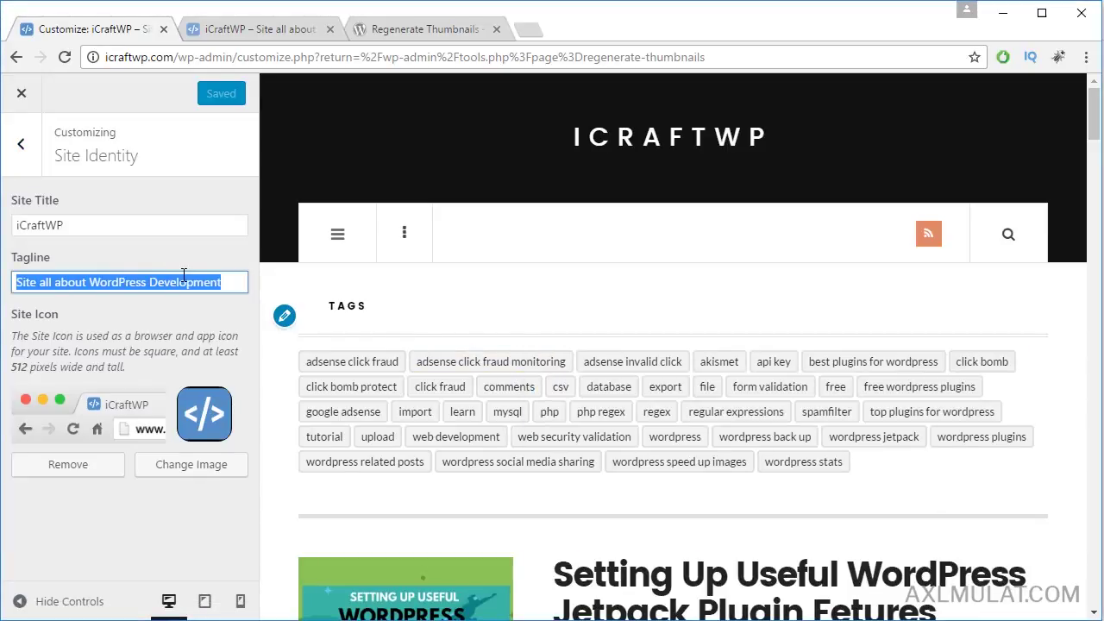
pyautogui.hotkey('ctrl', 'v')
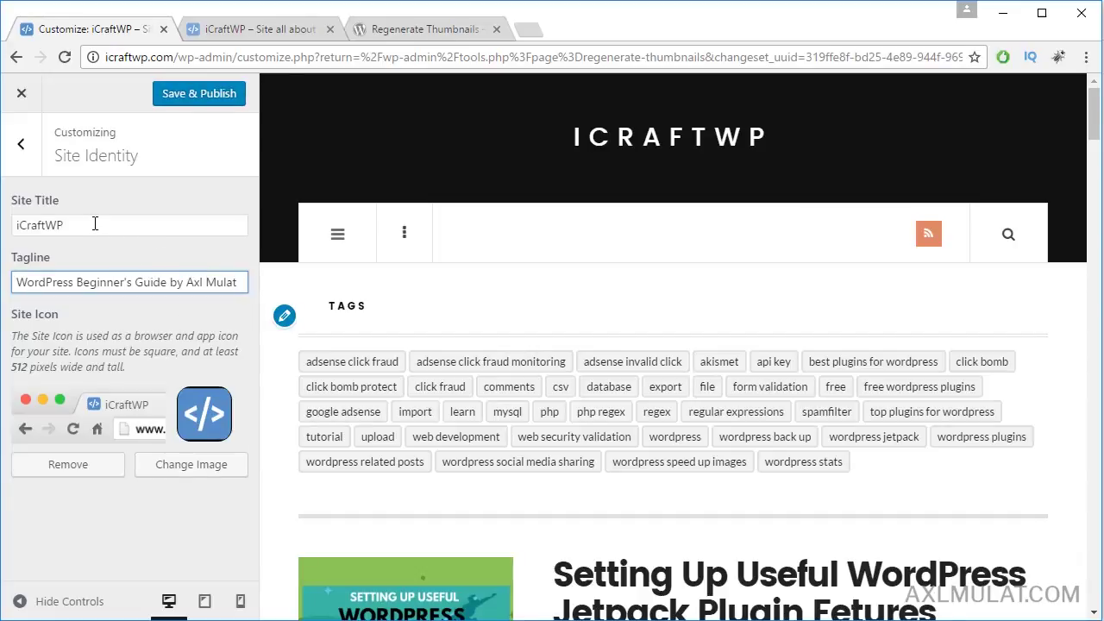
# Step: Open Header Options > Logo and Description in the Customizer
pyautogui.click(23, 155)
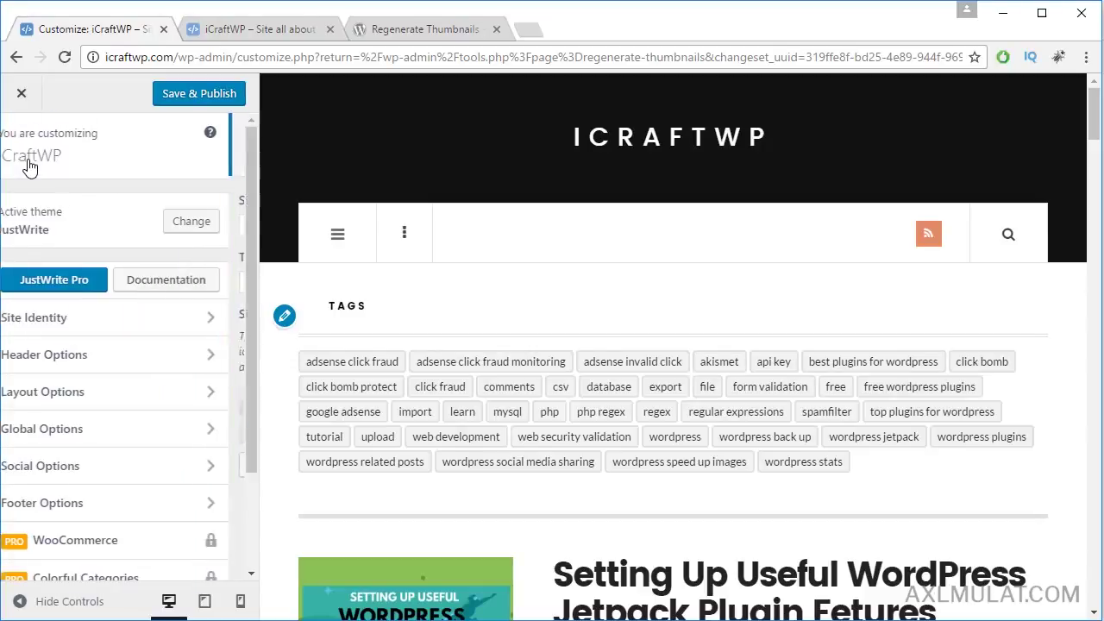
pyautogui.click(86, 356)
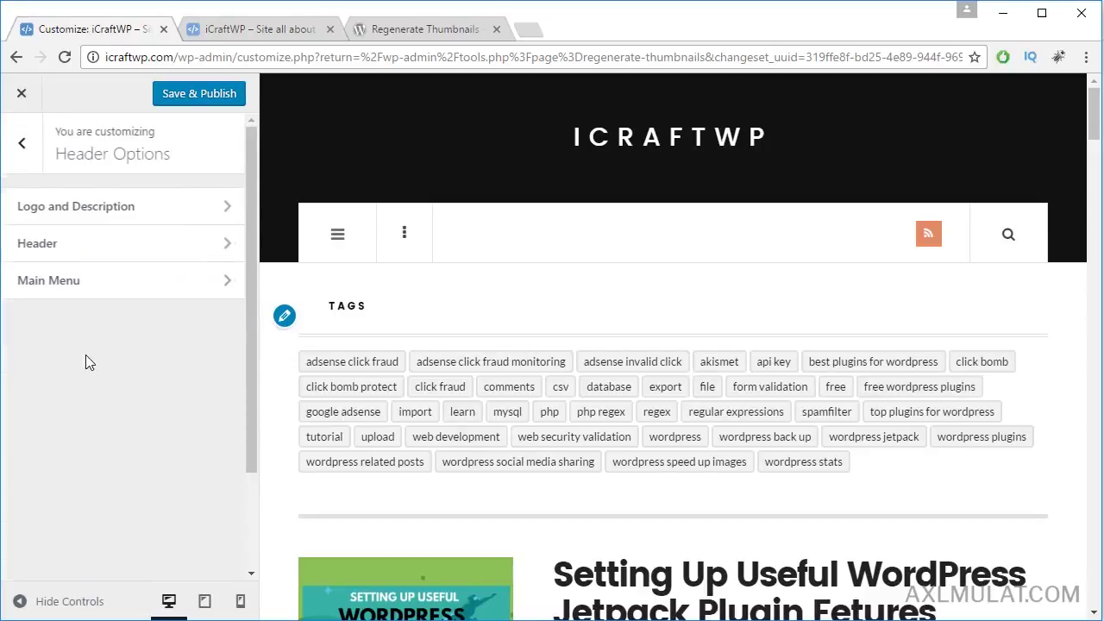
pyautogui.click(154, 222)
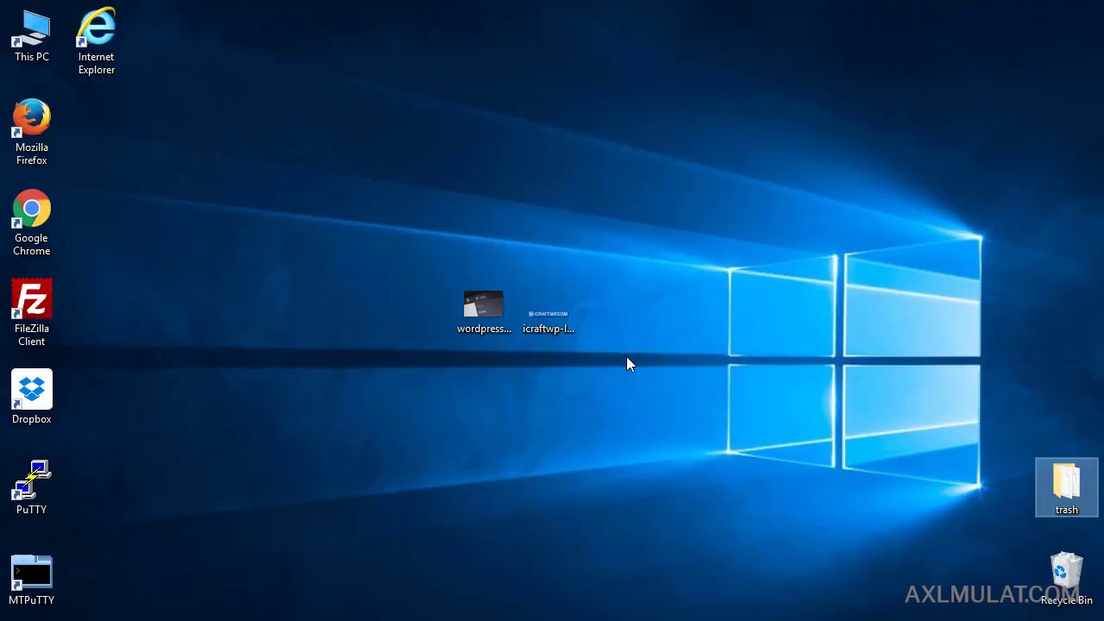
# Step: Check the logo PNG's dimensions, then select the GraphicRiver logo-templates link in Notepad
pyautogui.click(549, 312)
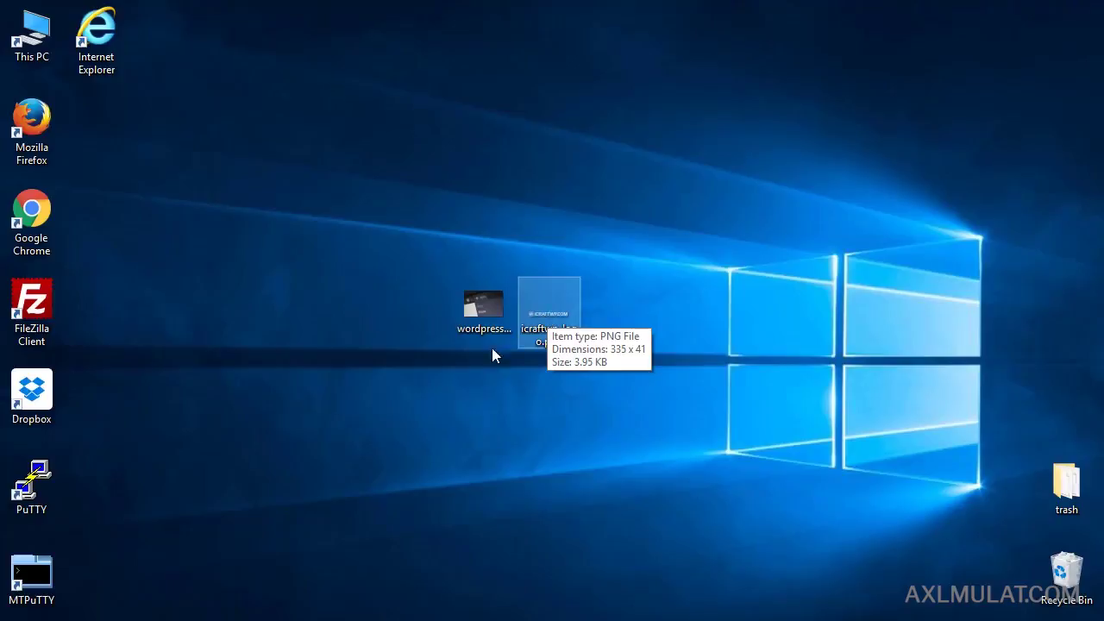
pyautogui.hotkey('alt', 'Tab')
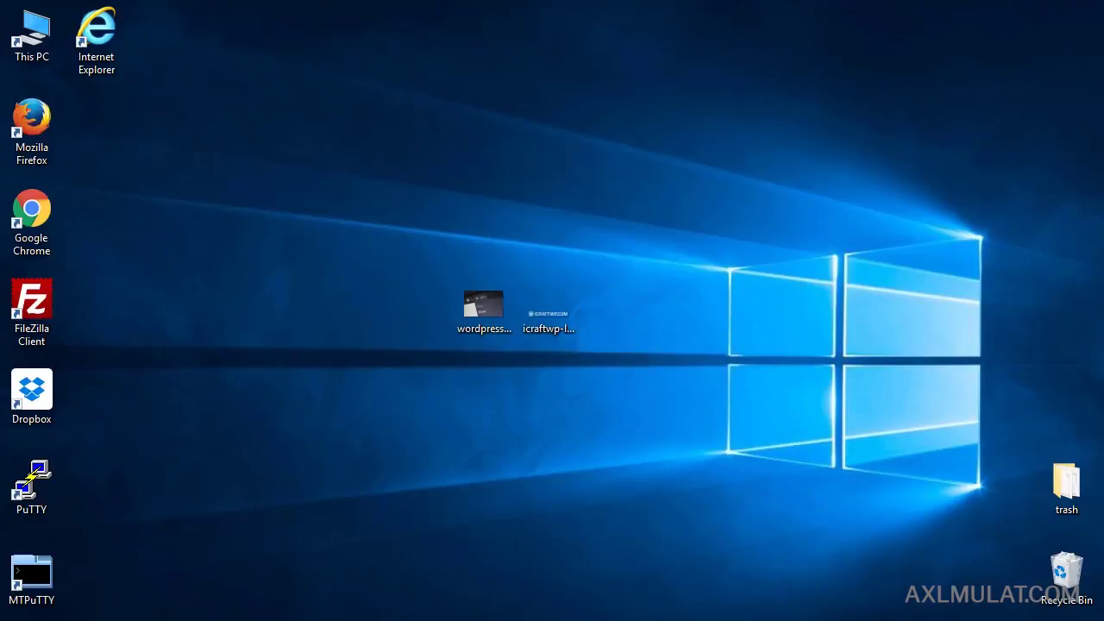
pyautogui.moveTo(1015, 407); pyautogui.dragTo(534, 407)
pyautogui.hotkey('ctrl', 'c')
# Step: Load the GraphicRiver logo-templates page from the copied link in a new browser tab
pyautogui.click(278, 619)
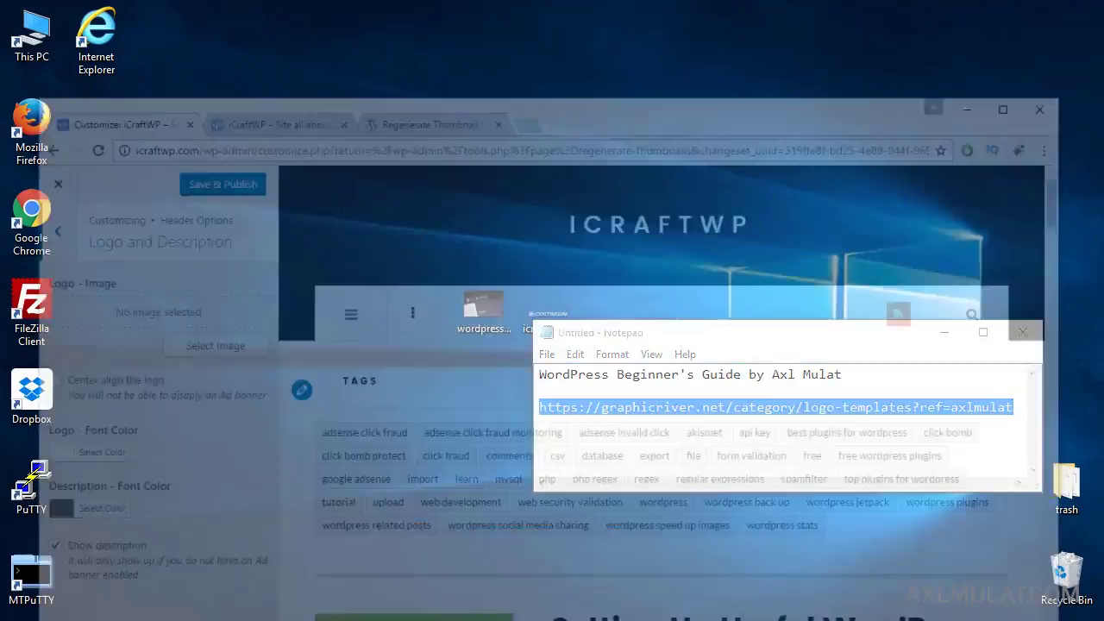
pyautogui.click(534, 38)
pyautogui.hotkey('ctrl', 'v')
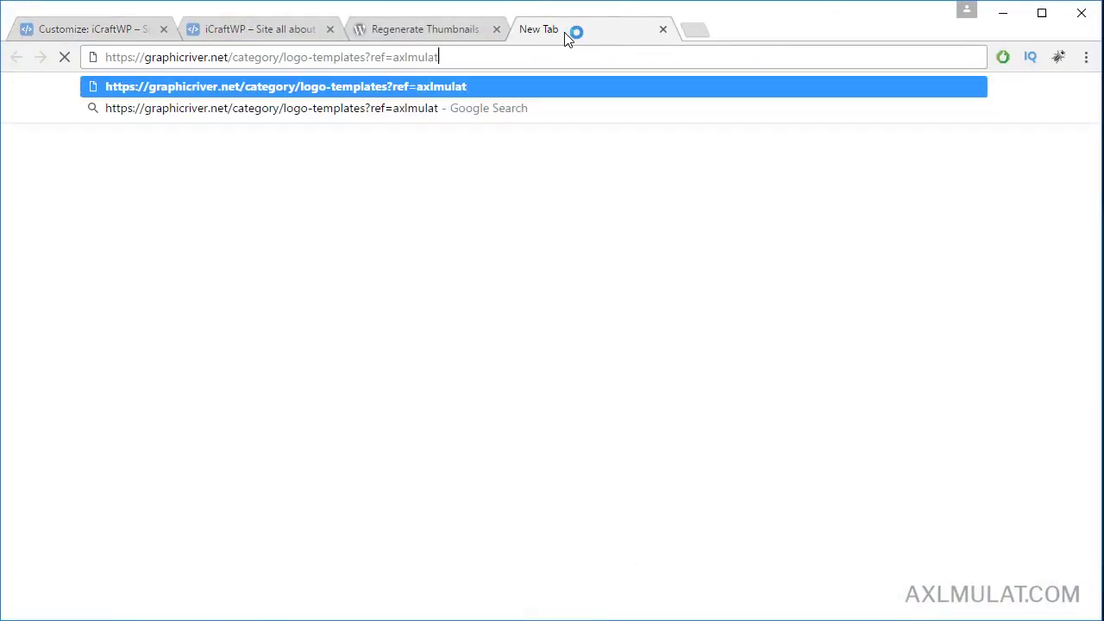
pyautogui.press('Return')
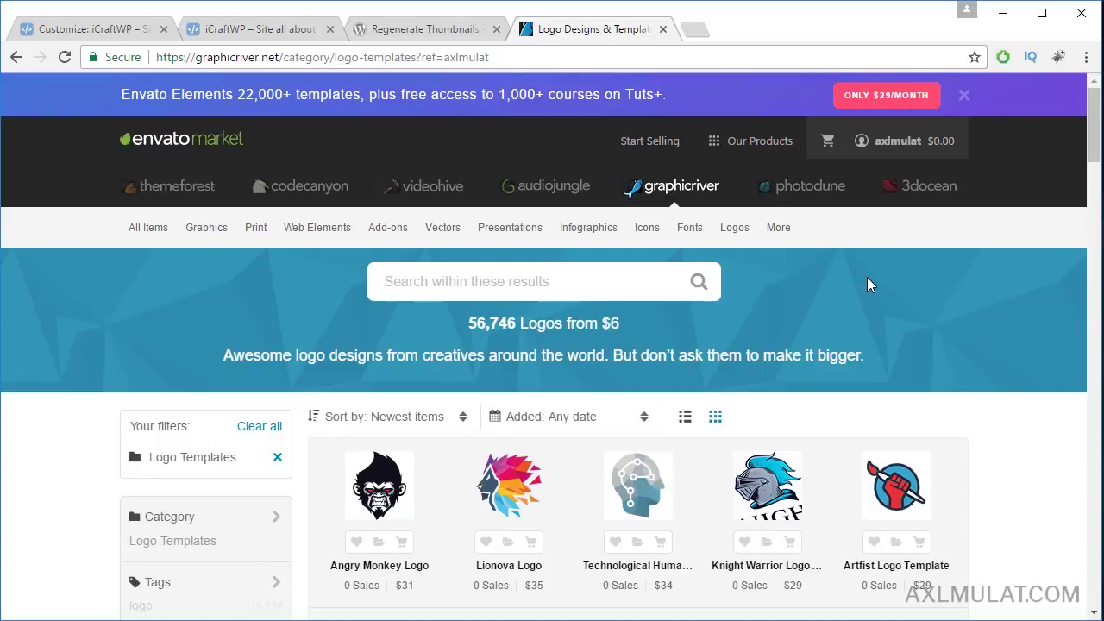
pyautogui.scroll(-13, 957, 402)
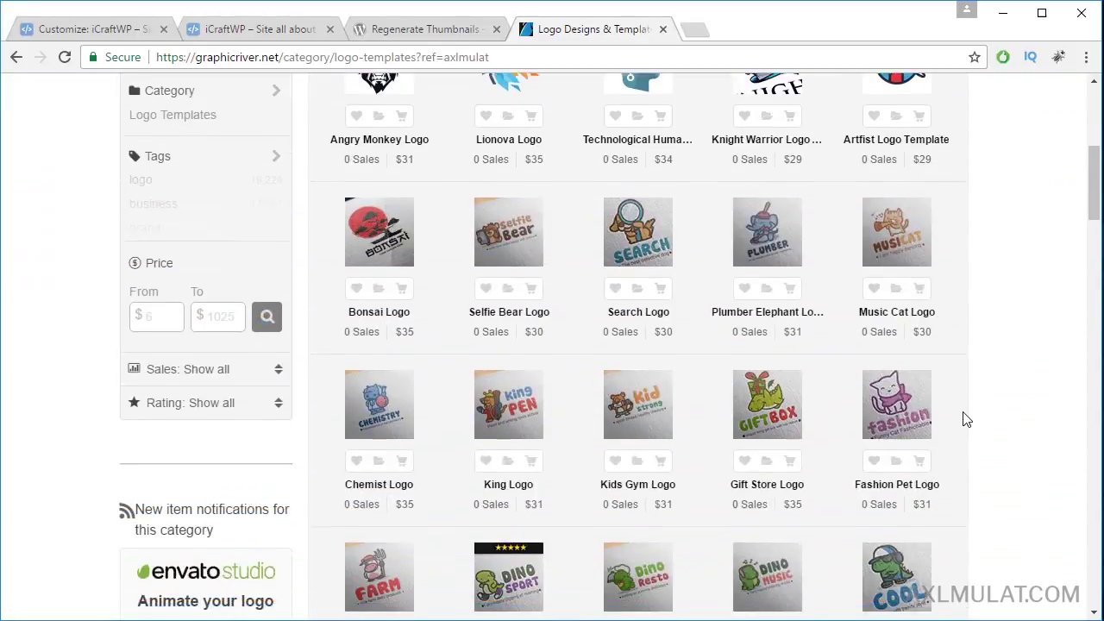
pyautogui.scroll(13, 968, 421)
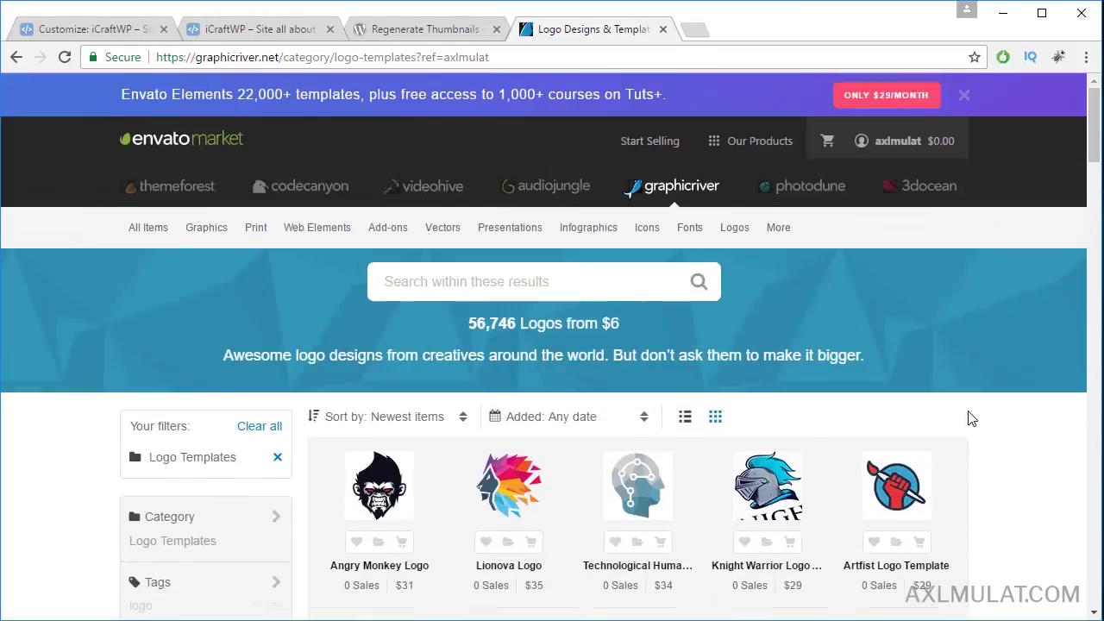
# Step: Search the logo templates for 'travel' and open the Adventure & Travel logo item
pyautogui.click(557, 277)
pyautogui.write('tr')
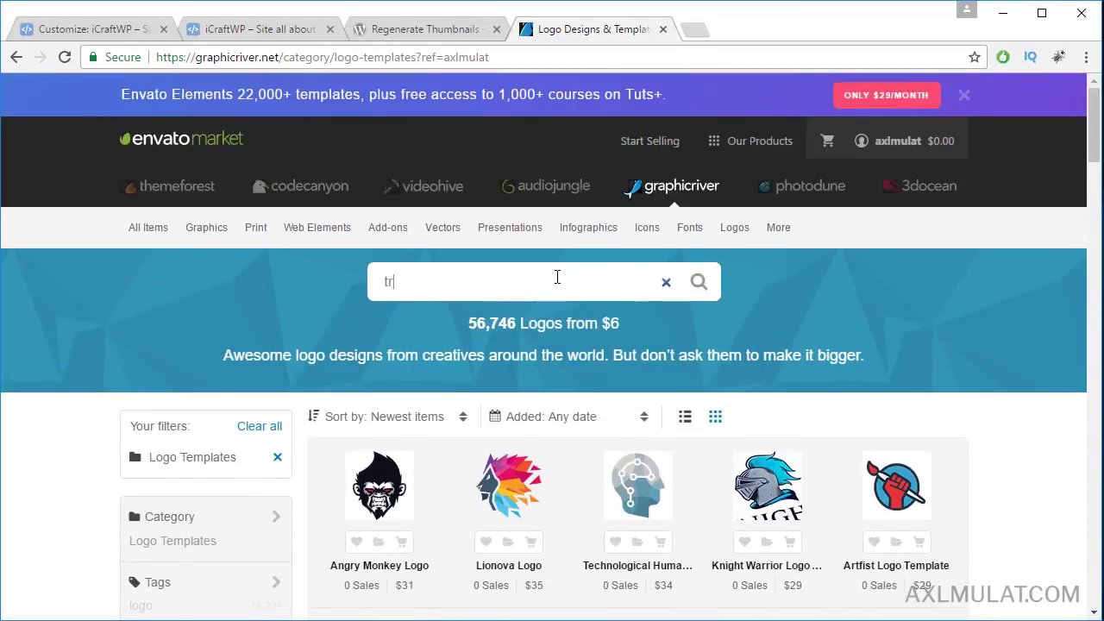
pyautogui.write('avel')
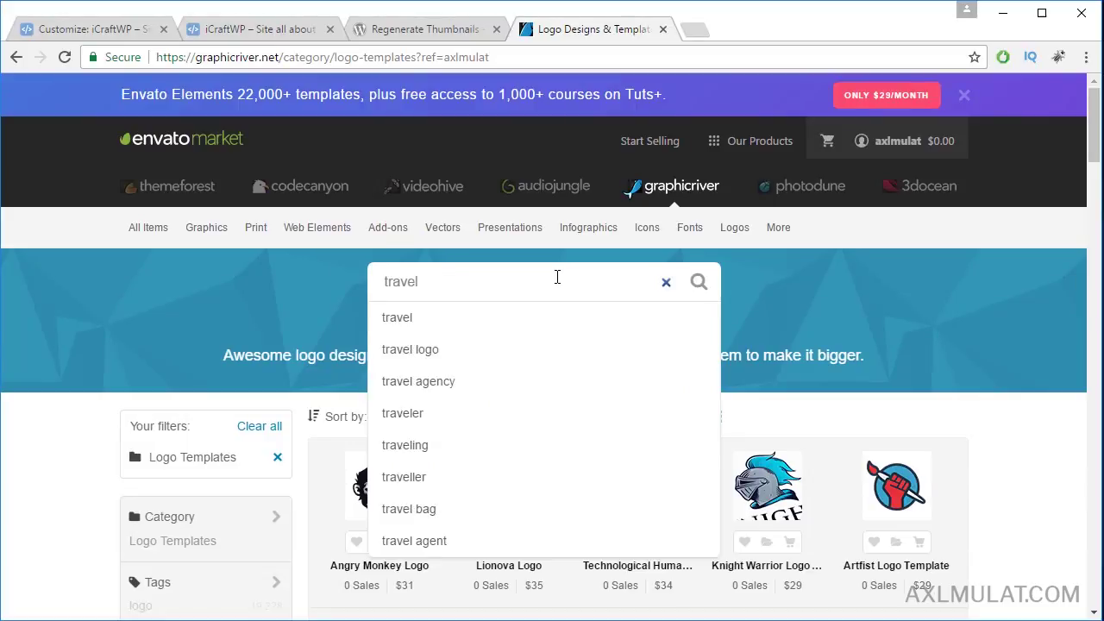
pyautogui.press('Return')
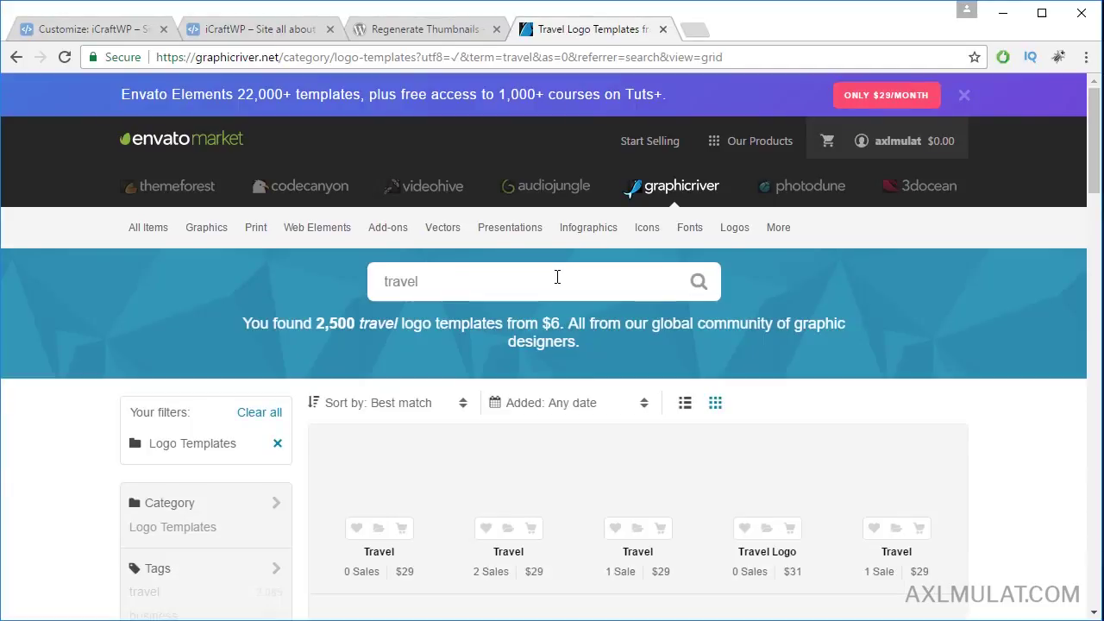
pyautogui.scroll(-9, 1006, 374)
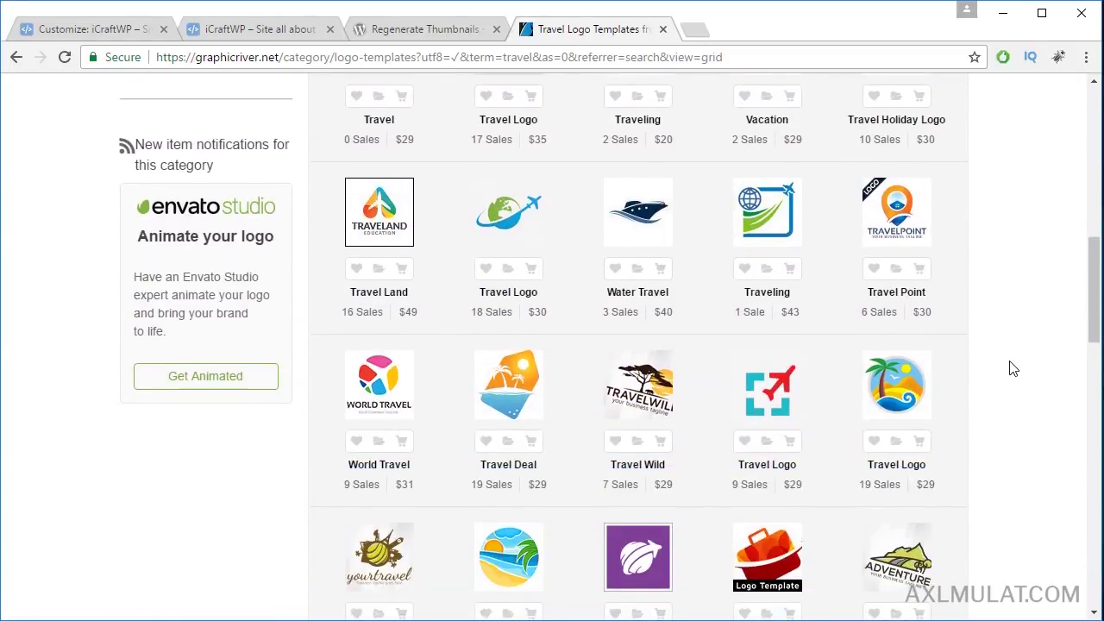
pyautogui.scroll(-1, 1006, 376)
pyautogui.click(922, 485)
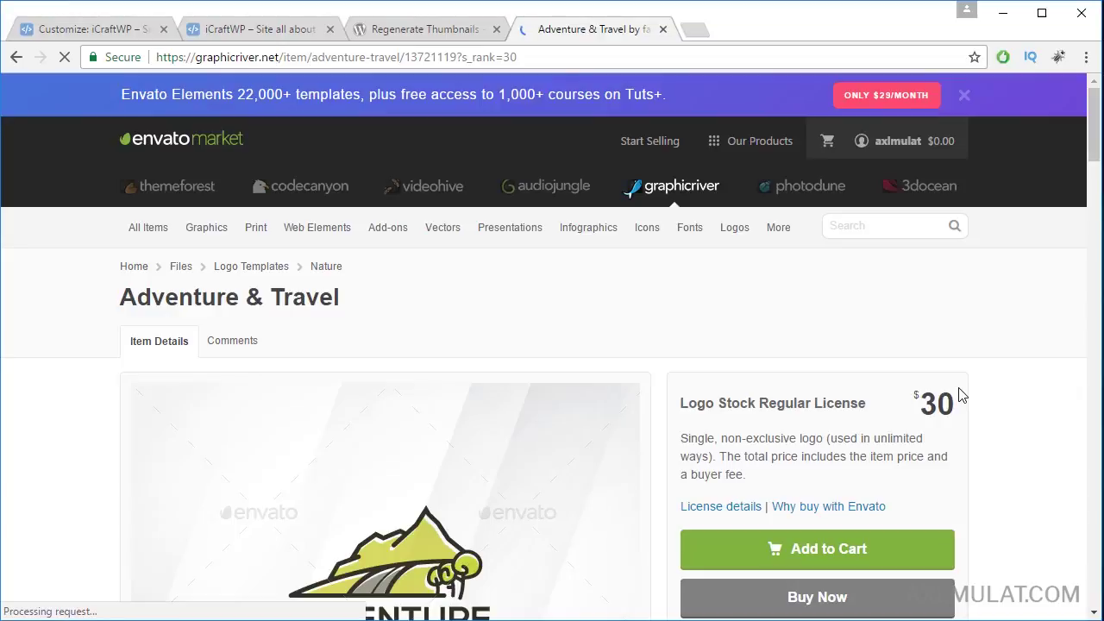
# Step: Scroll through the item's previews and details, then back up to its title and $30 price
pyautogui.scroll(-10, 983, 395)
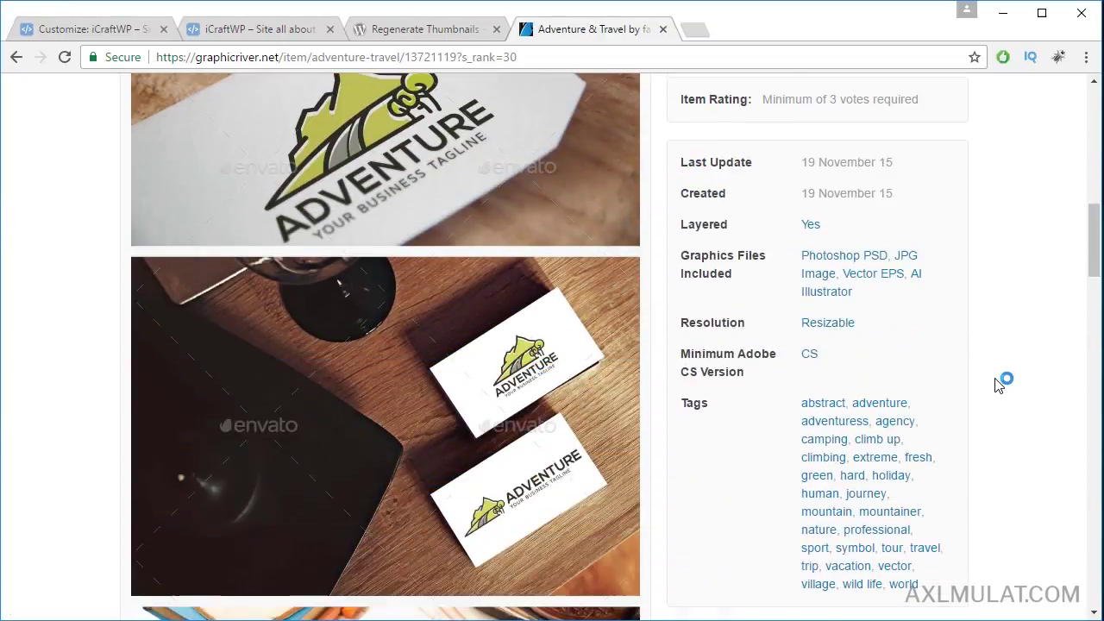
pyautogui.scroll(-9, 999, 384)
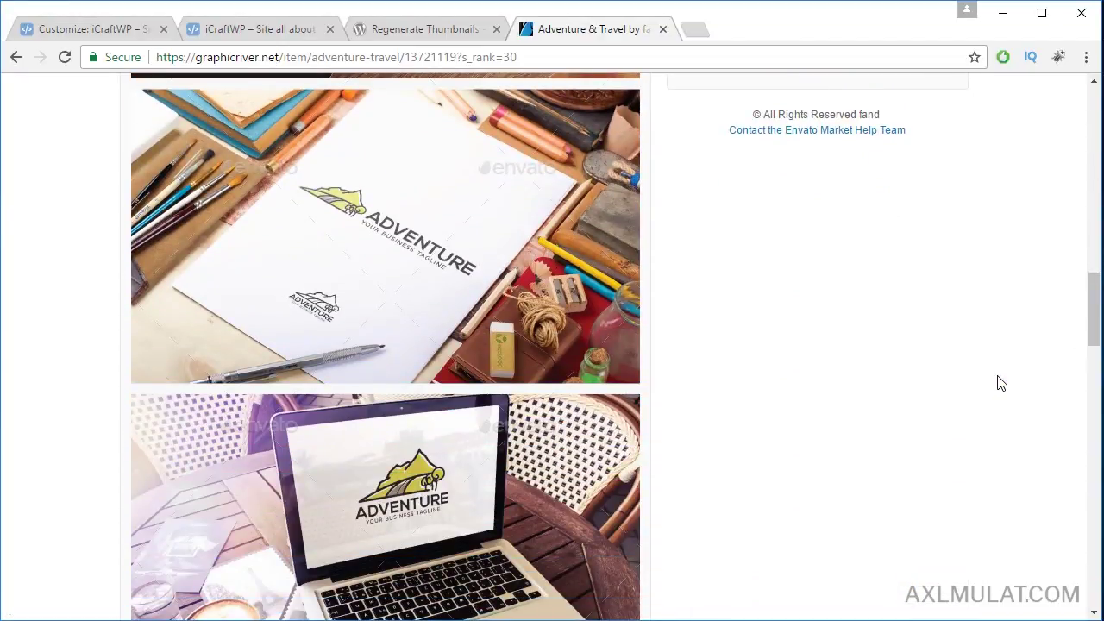
pyautogui.scroll(-6, 1001, 384)
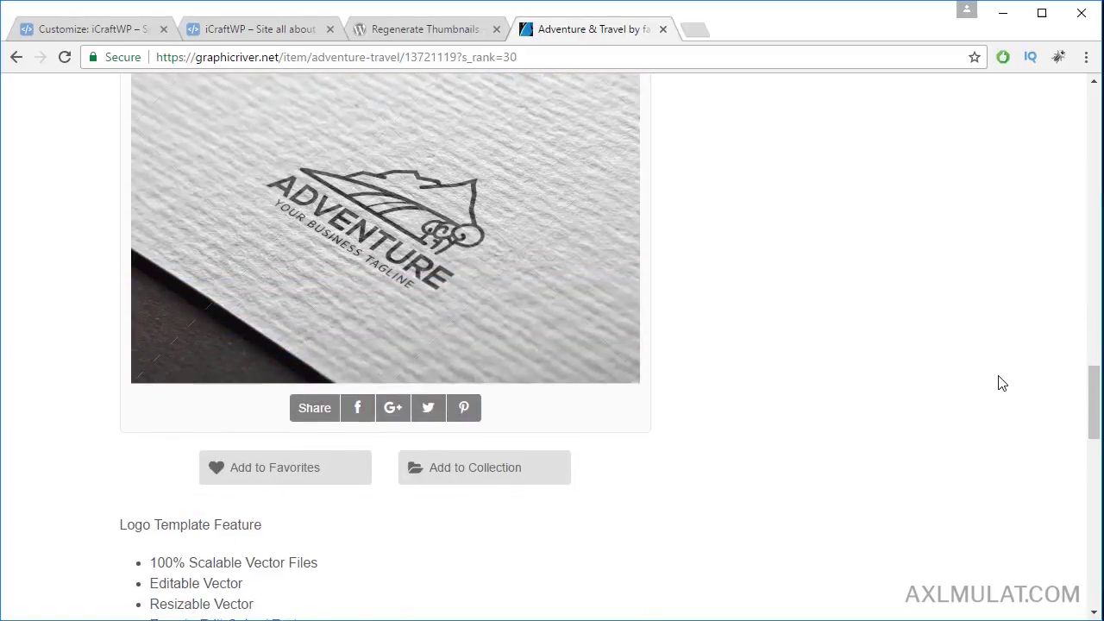
pyautogui.scroll(8, 1002, 381)
pyautogui.scroll(10, 1003, 380)
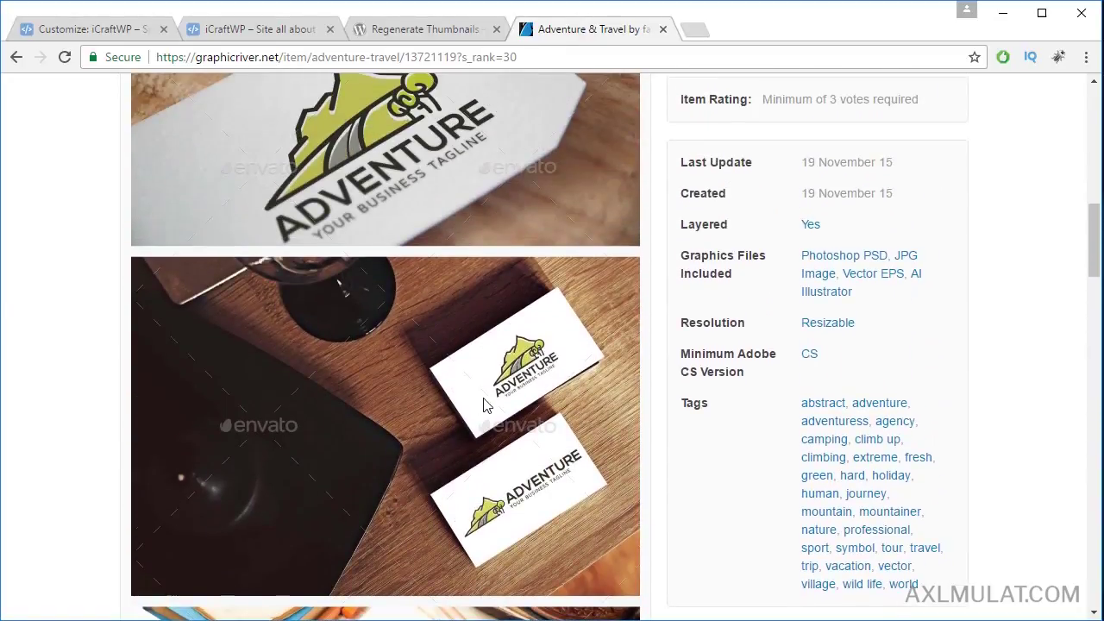
pyautogui.scroll(4, 938, 393)
pyautogui.scroll(8, 939, 394)
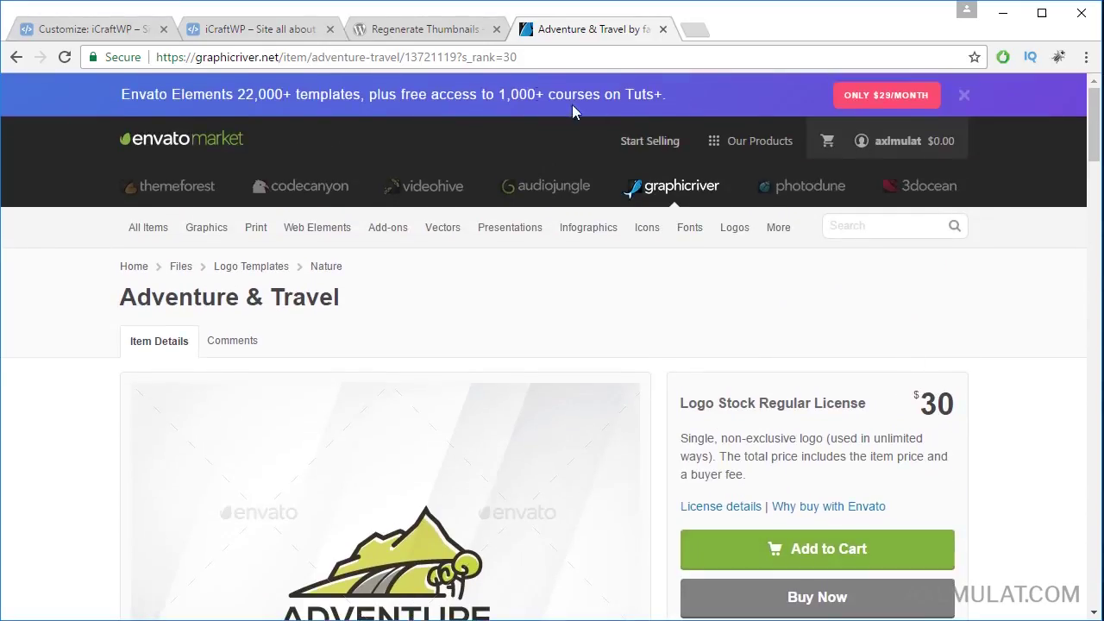
# Step: Upload icraftwp-logo.png from the desktop and choose it as the Logo and Description header logo
pyautogui.click(263, 33)
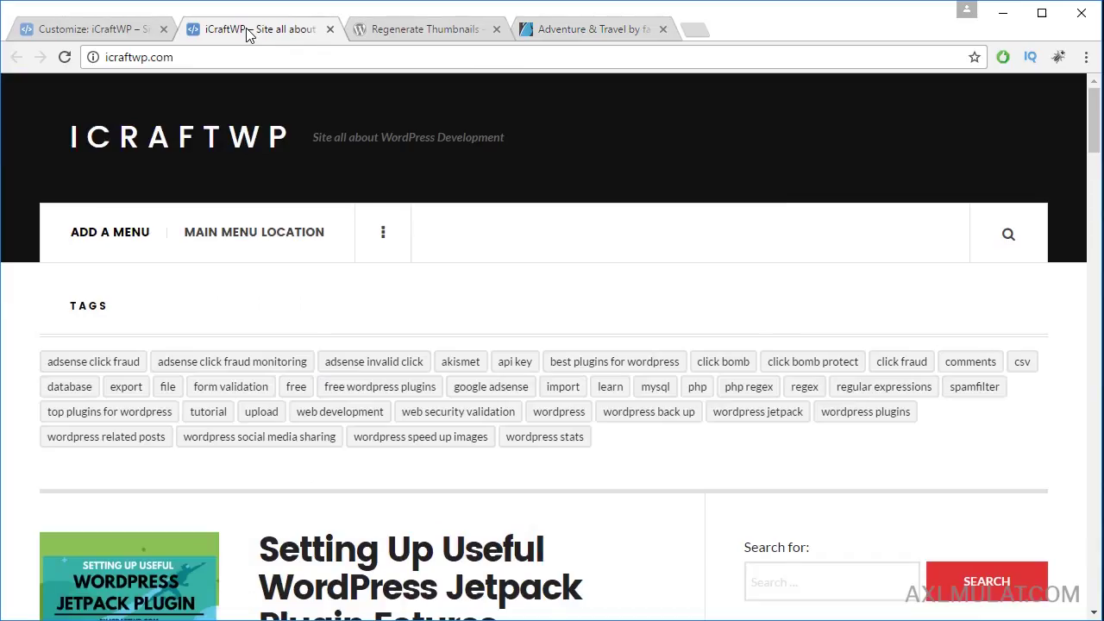
pyautogui.click(115, 33)
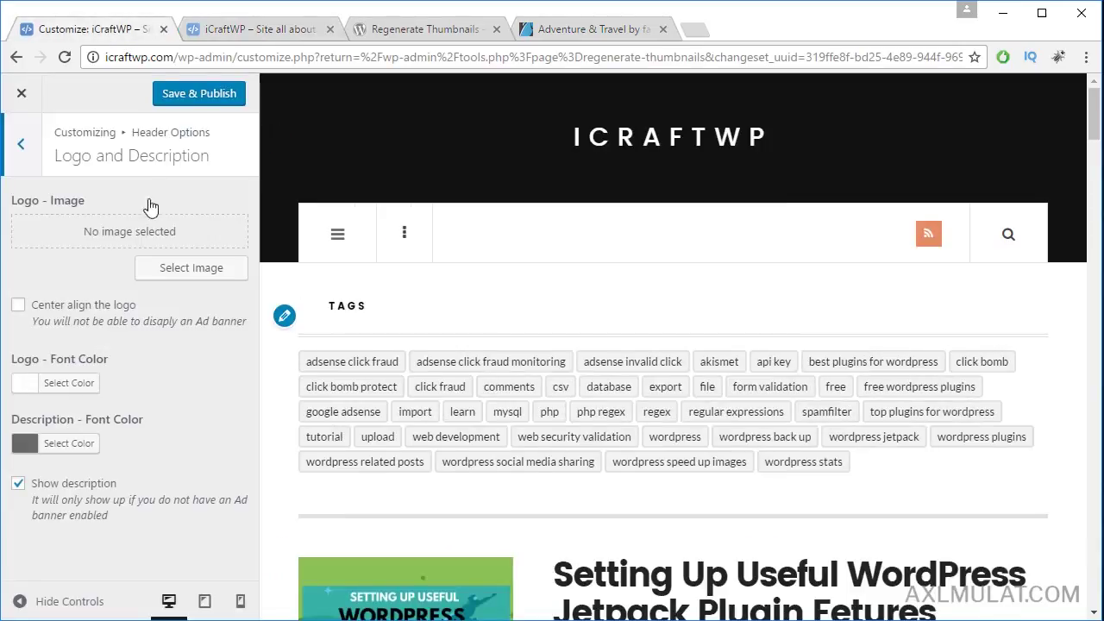
pyautogui.click(190, 273)
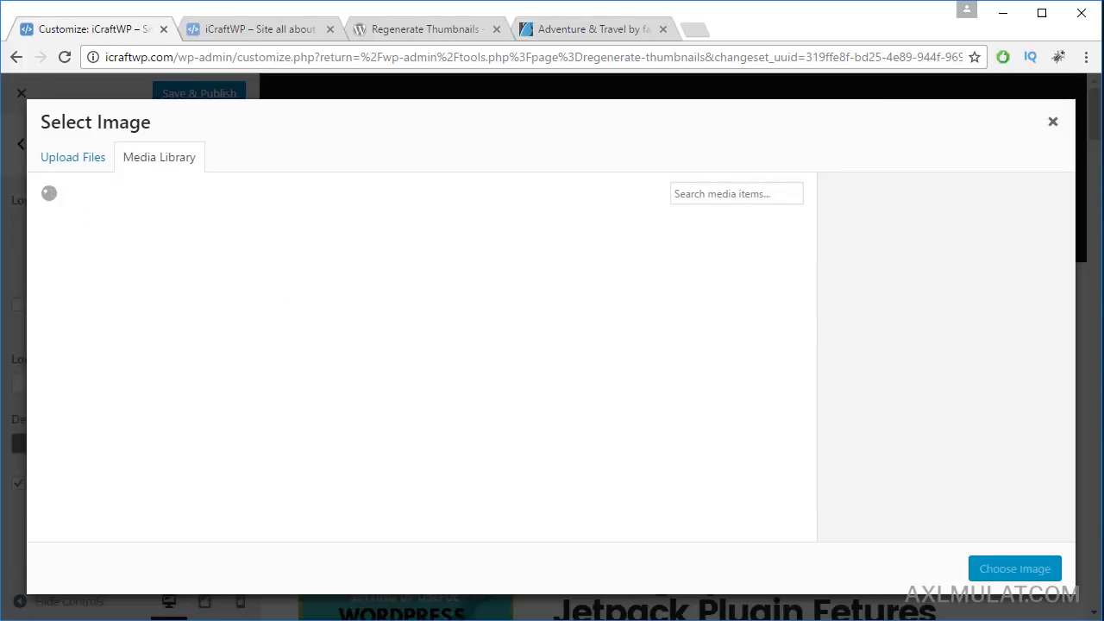
pyautogui.press('super+d')
pyautogui.moveTo(547, 319); pyautogui.dragTo(239, 377)
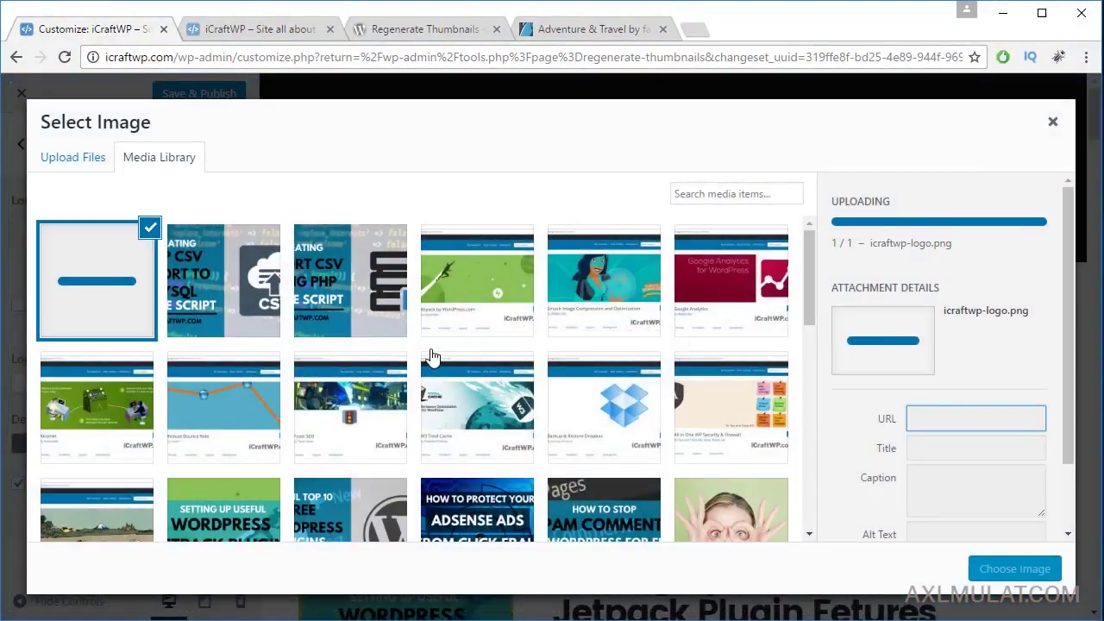
pyautogui.moveTo(1068, 304); pyautogui.dragTo(1067, 353)
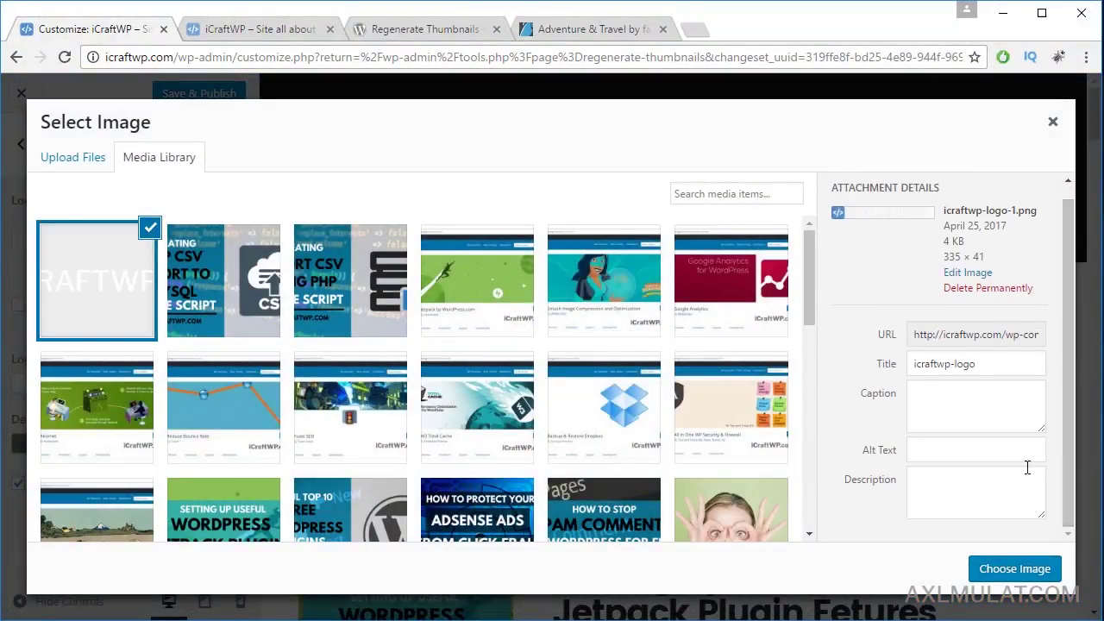
pyautogui.click(1015, 569)
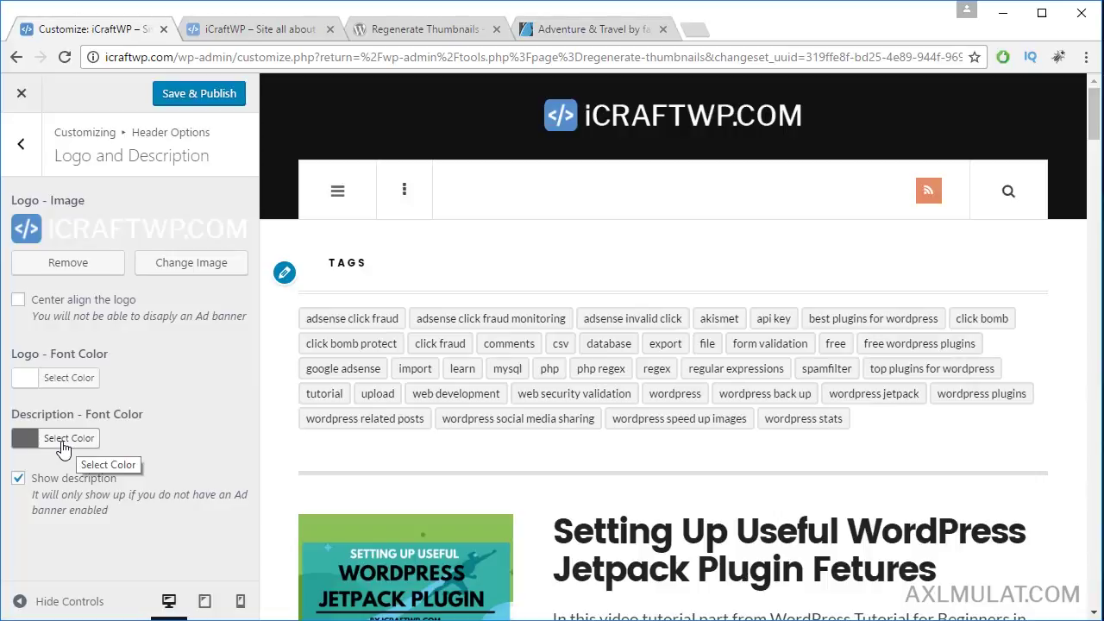
# Step: Reset the description font colour to the default white #ffffff and Save & Publish
pyautogui.click(67, 443)
pyautogui.doubleClick(140, 452)
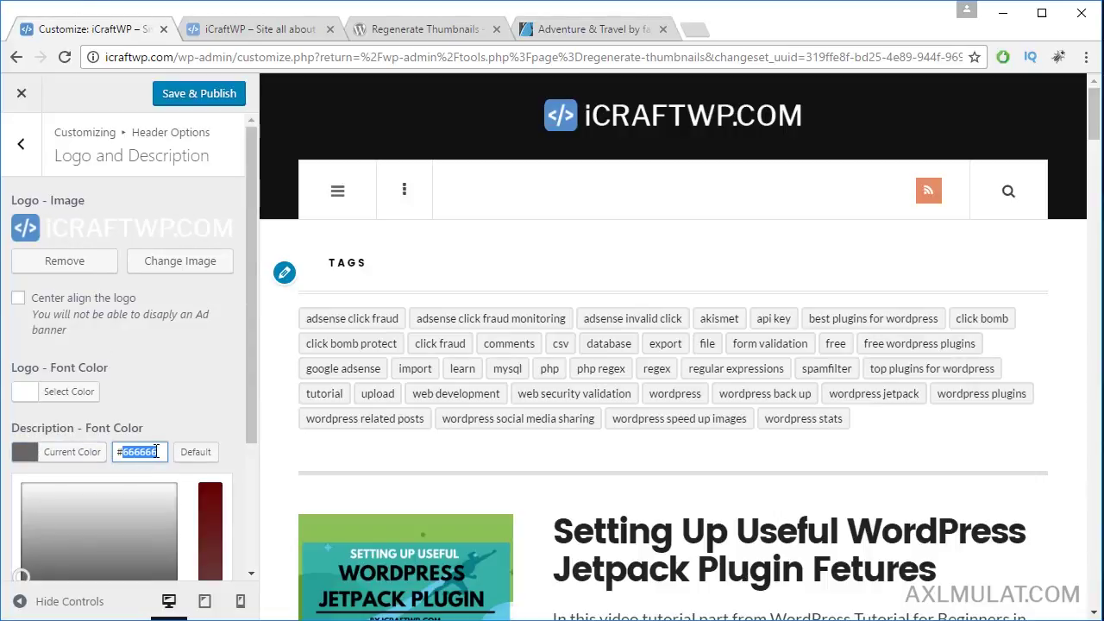
pyautogui.click(195, 451)
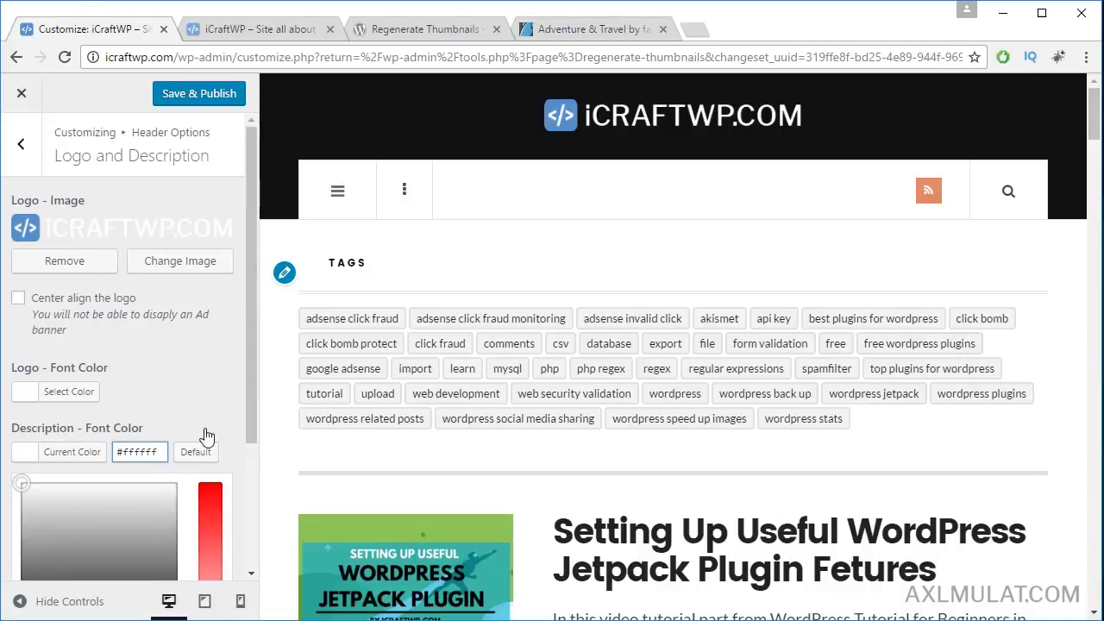
pyautogui.click(221, 412)
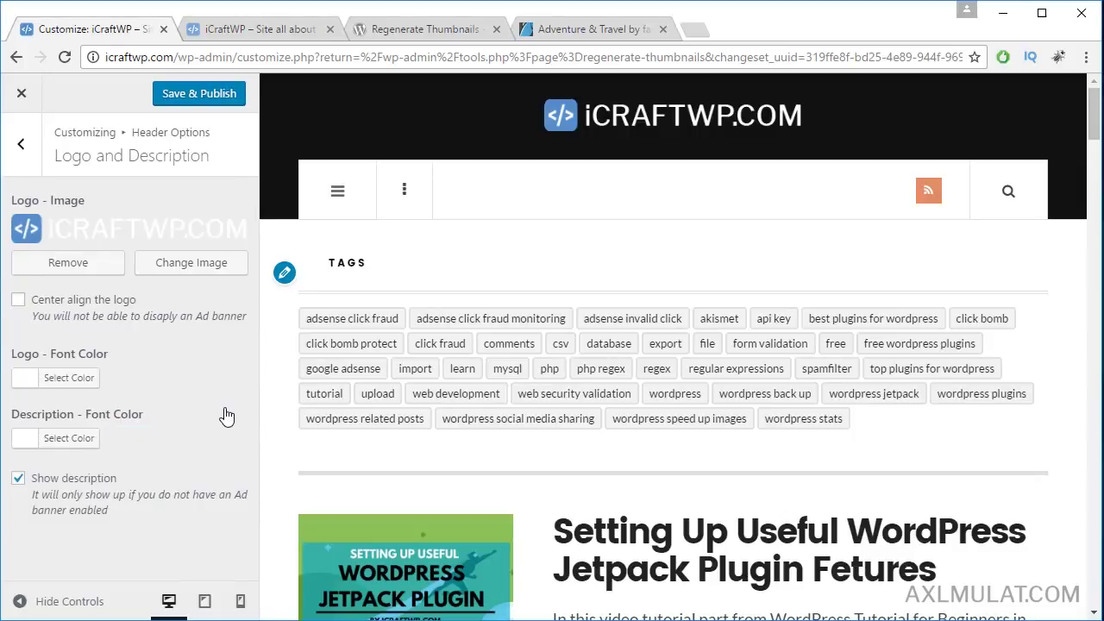
pyautogui.click(216, 100)
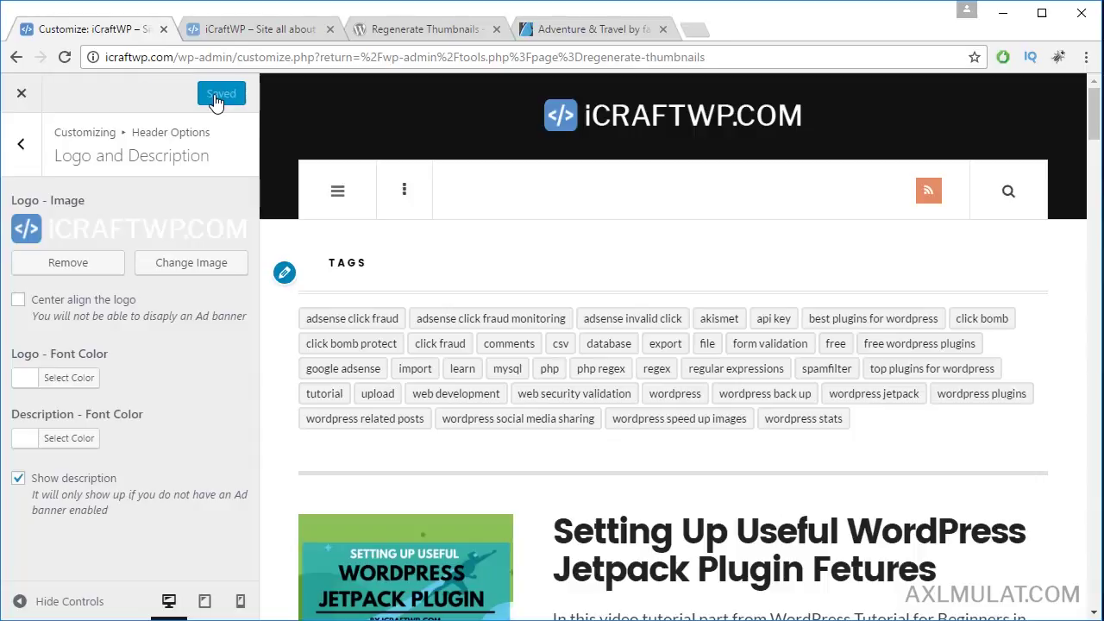
# Step: Reload the live site to check the new logo, then tick Center align the logo
pyautogui.click(248, 33)
pyautogui.click(242, 55)
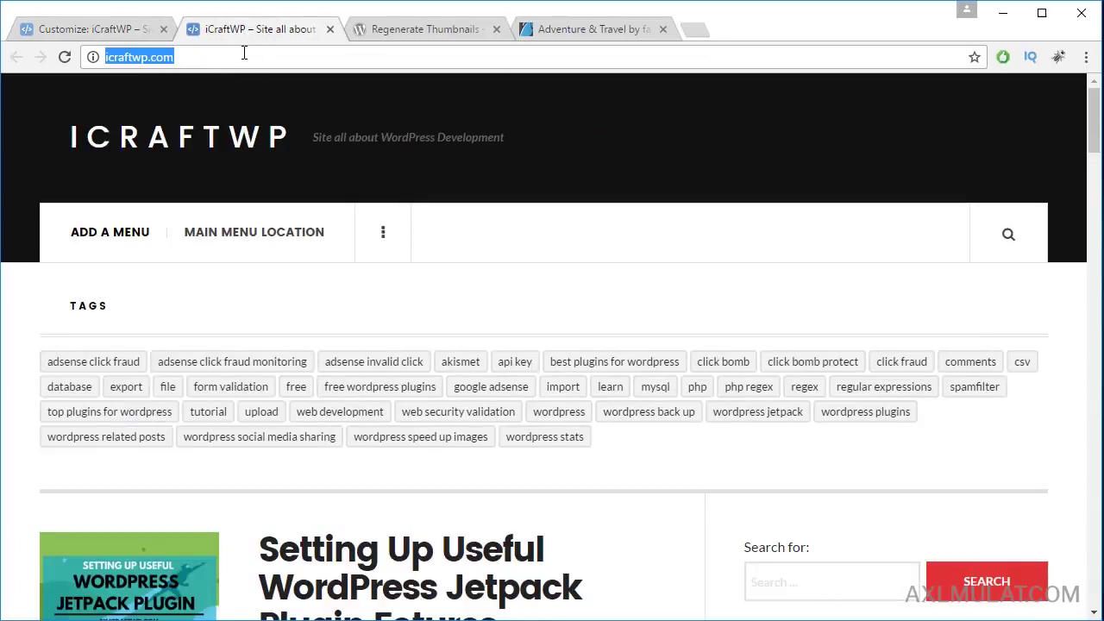
pyautogui.press('Return')
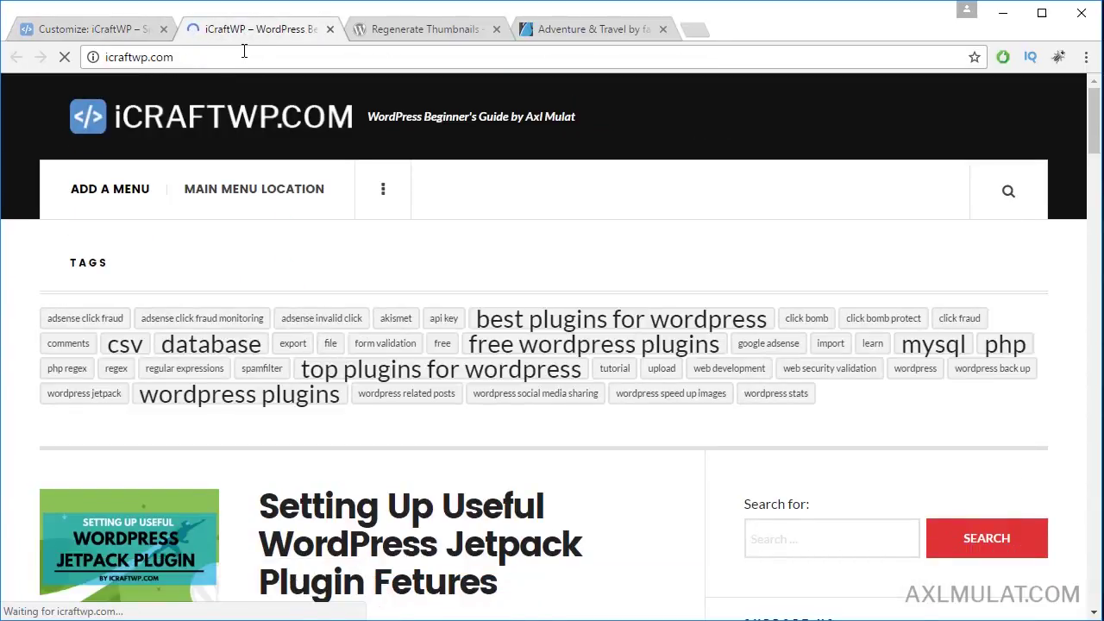
pyautogui.click(121, 33)
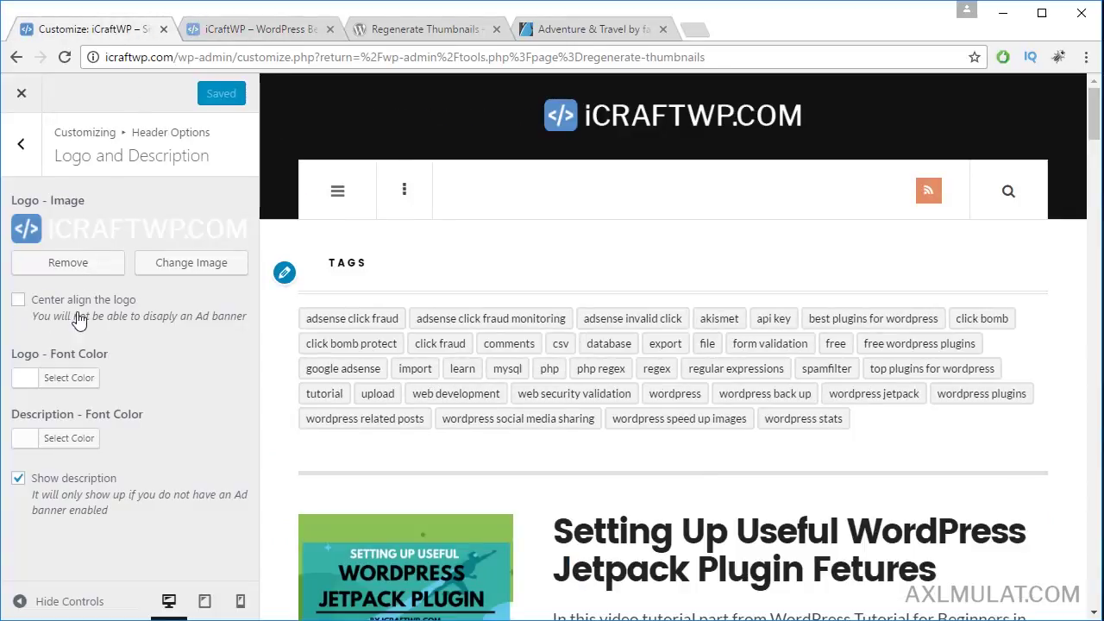
pyautogui.click(18, 300)
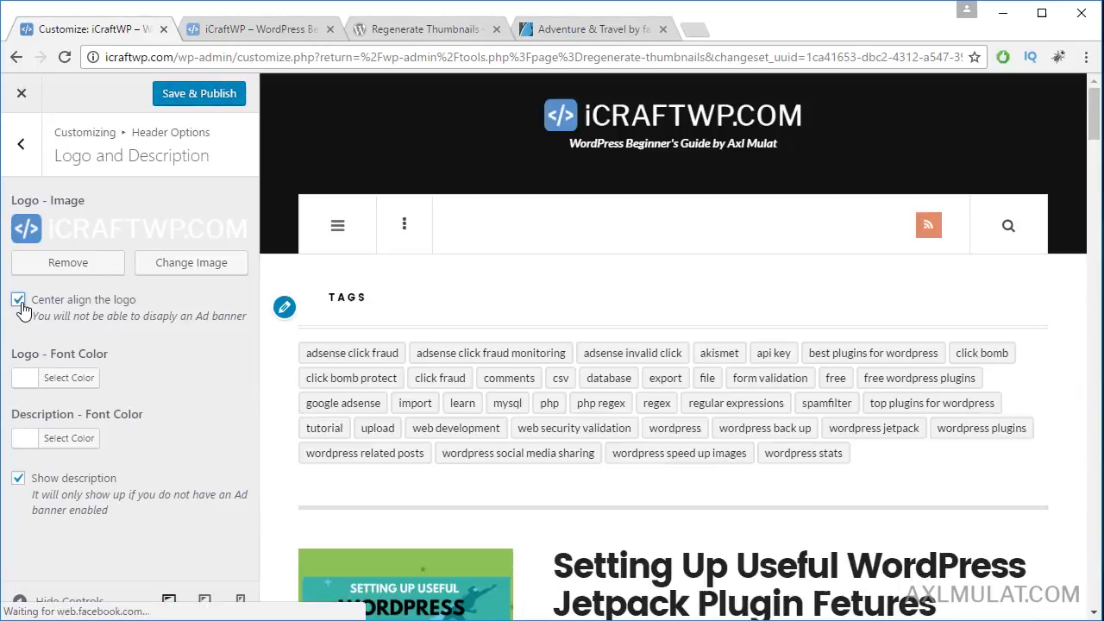
# Step: Open the Header background settings and check the details of wordpress-cms.jpg on the desktop
pyautogui.click(26, 149)
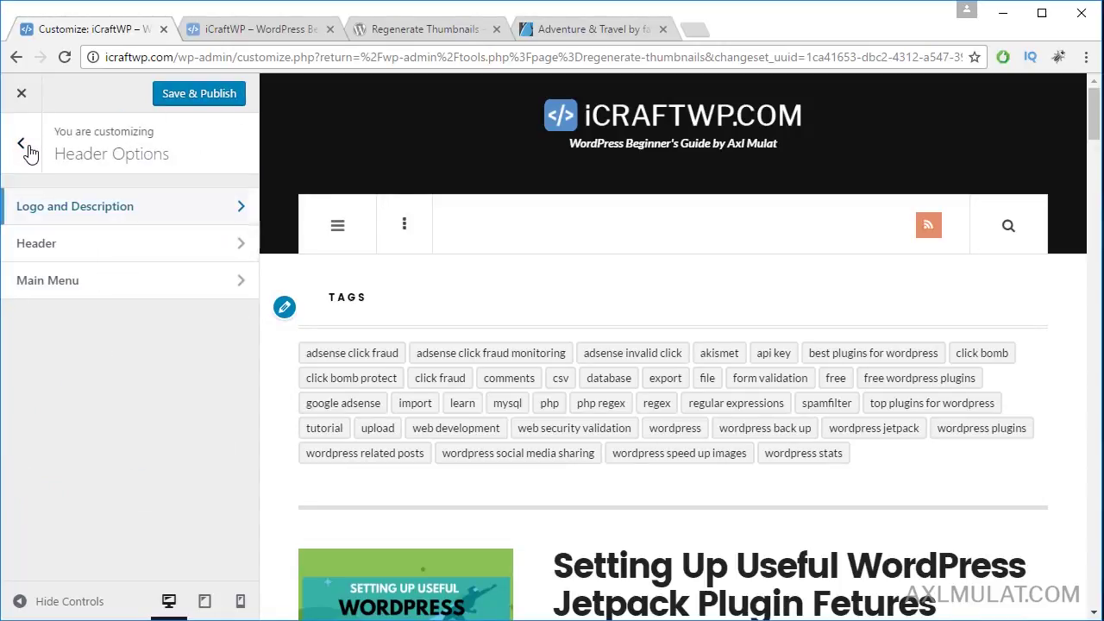
pyautogui.click(117, 249)
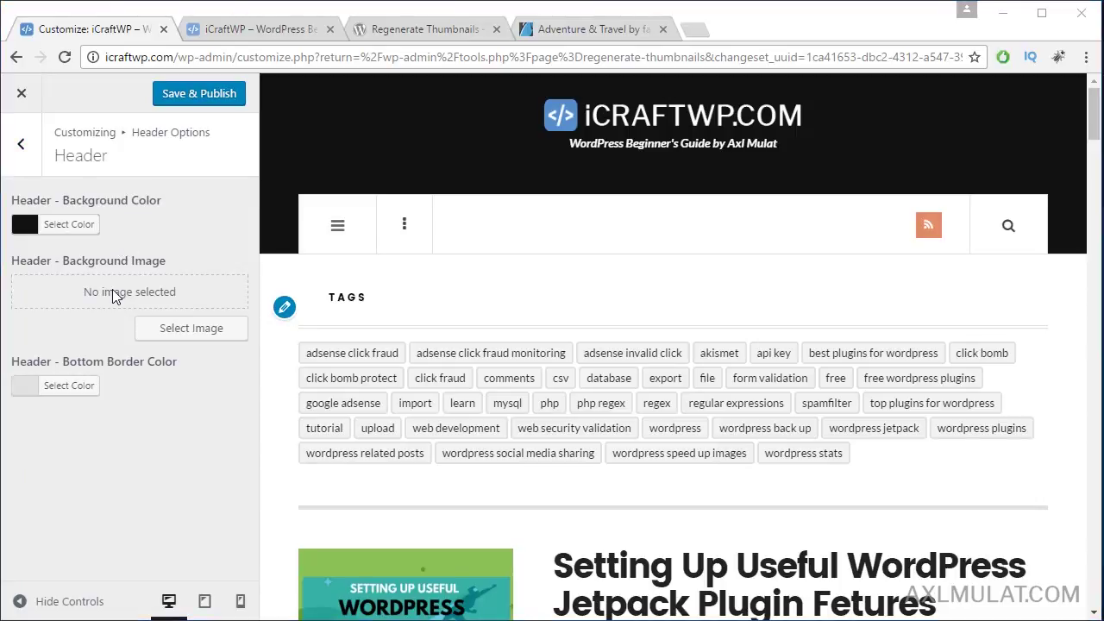
pyautogui.click(1103, 620)
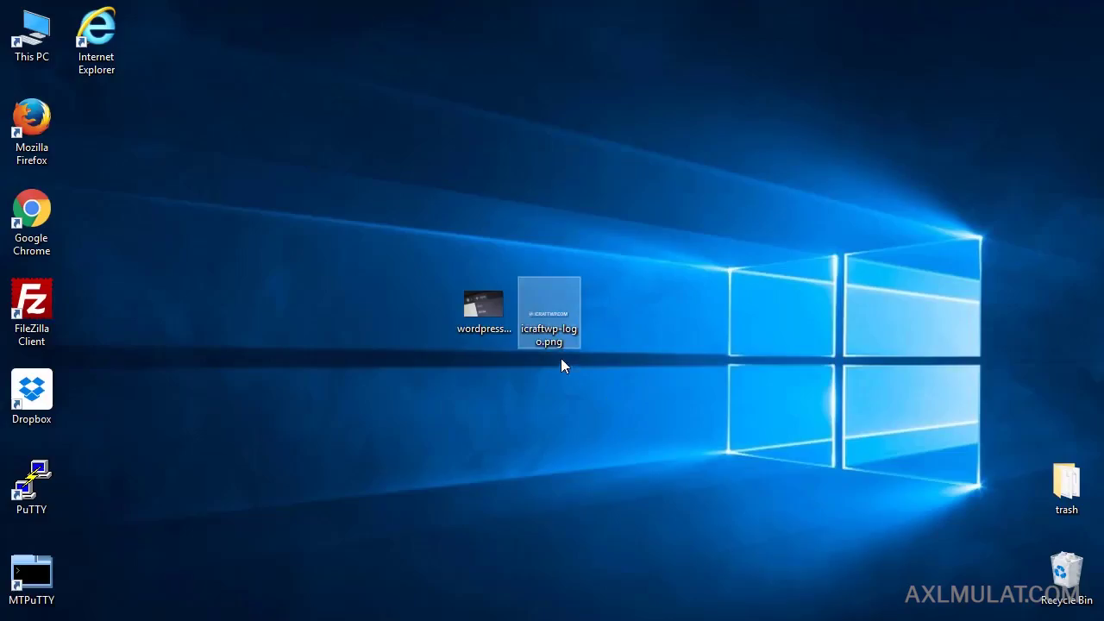
pyautogui.click(504, 338)
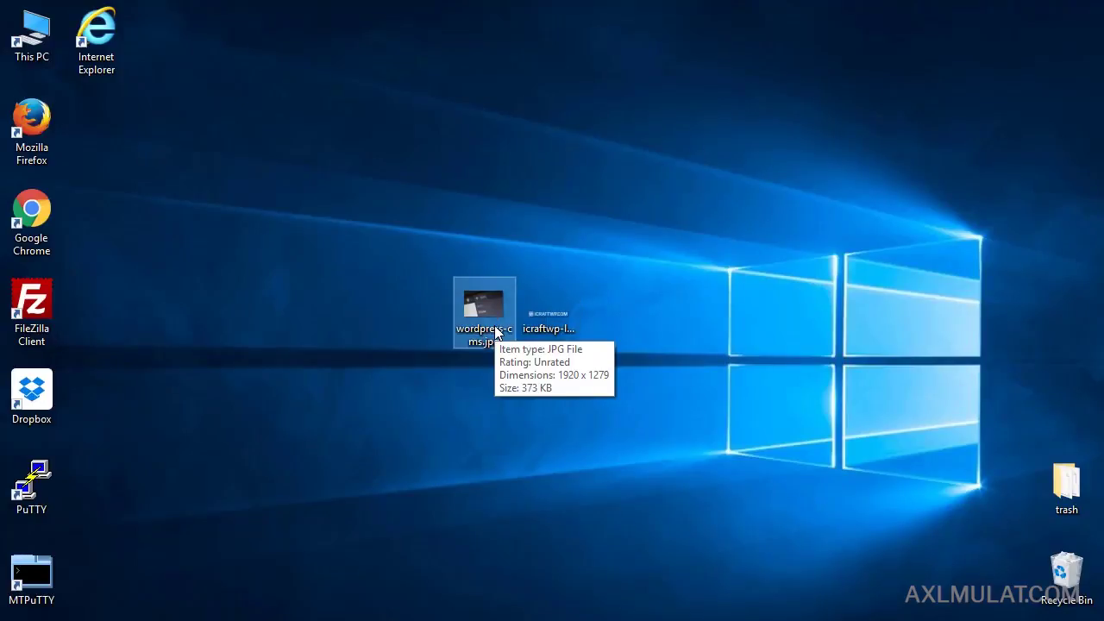
pyautogui.click(345, 620)
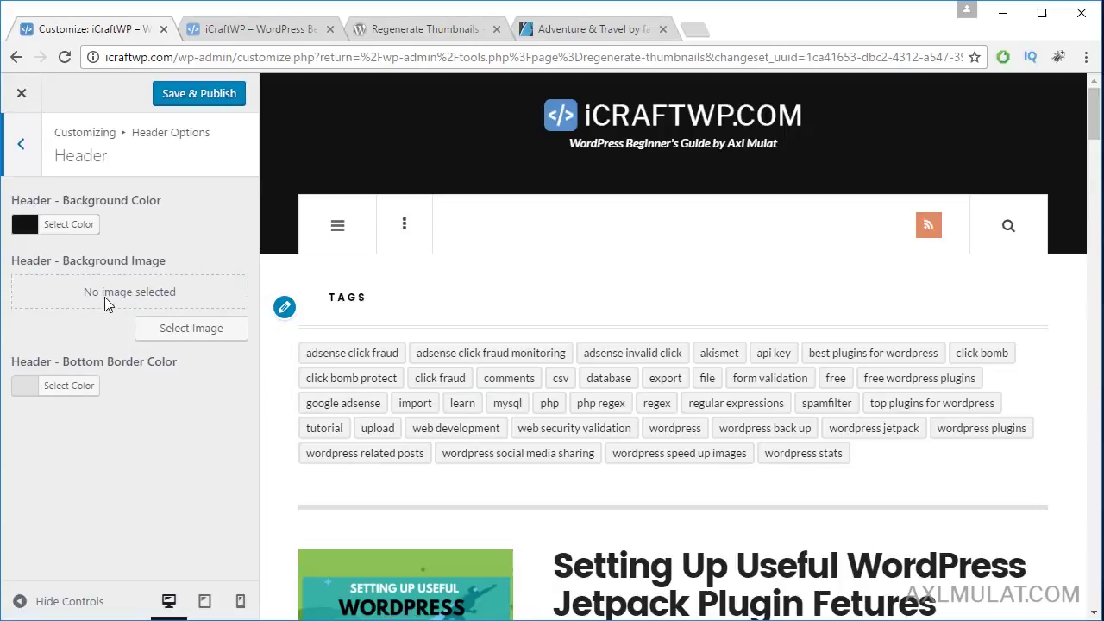
# Step: Upload wordpress-cms.jpg to the media library and choose it as the header background image
pyautogui.click(184, 334)
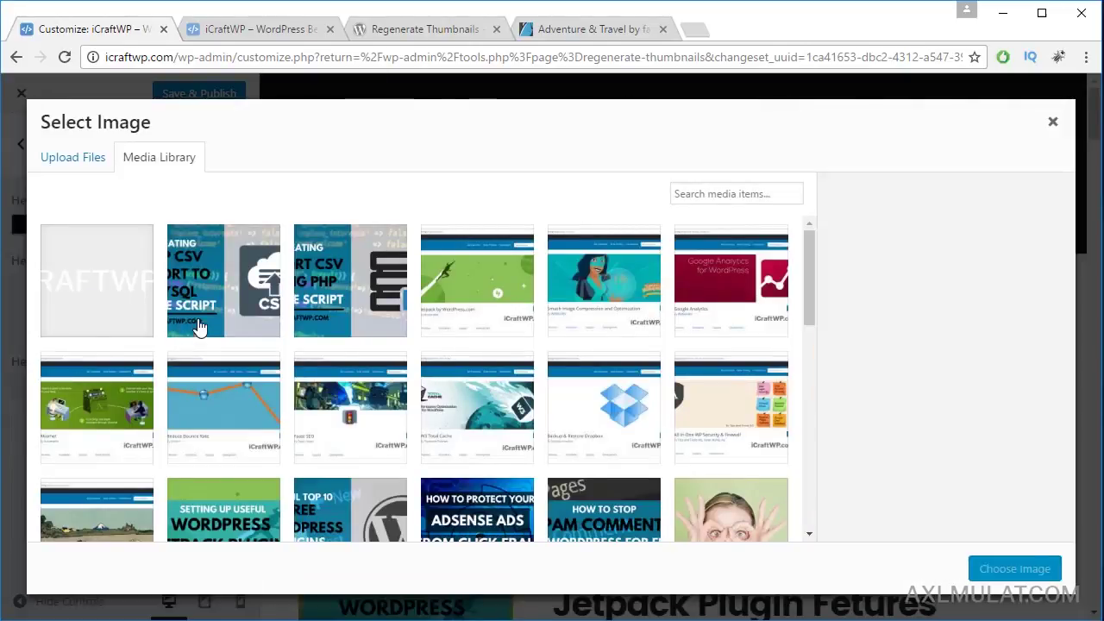
pyautogui.click(345, 620)
pyautogui.moveTo(467, 309); pyautogui.dragTo(261, 394)
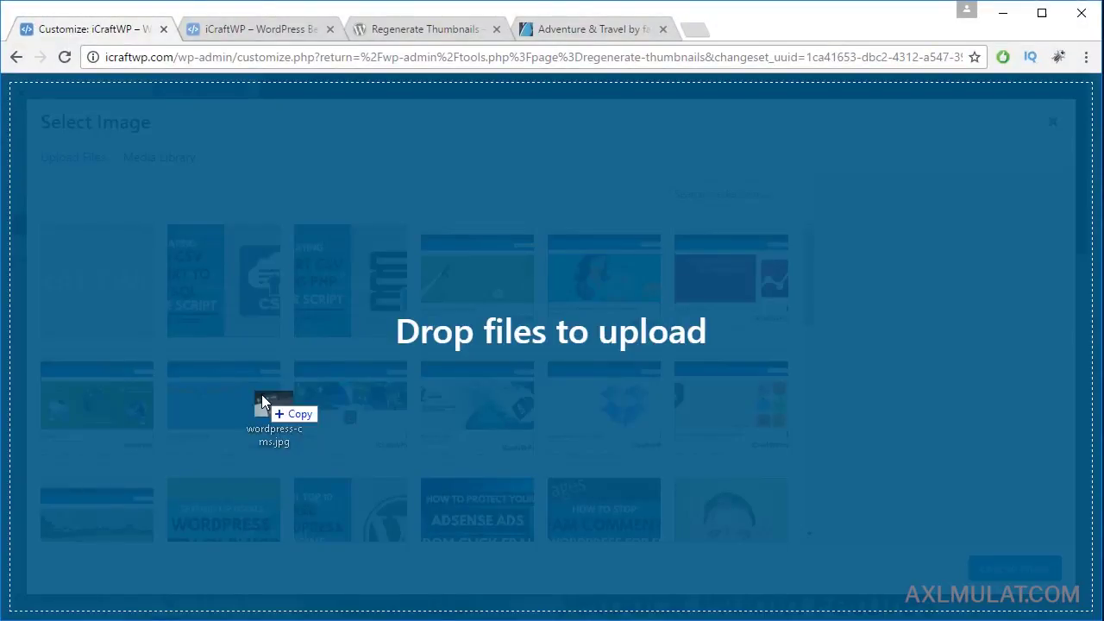
pyautogui.moveTo(262, 394); pyautogui.dragTo(262, 395)
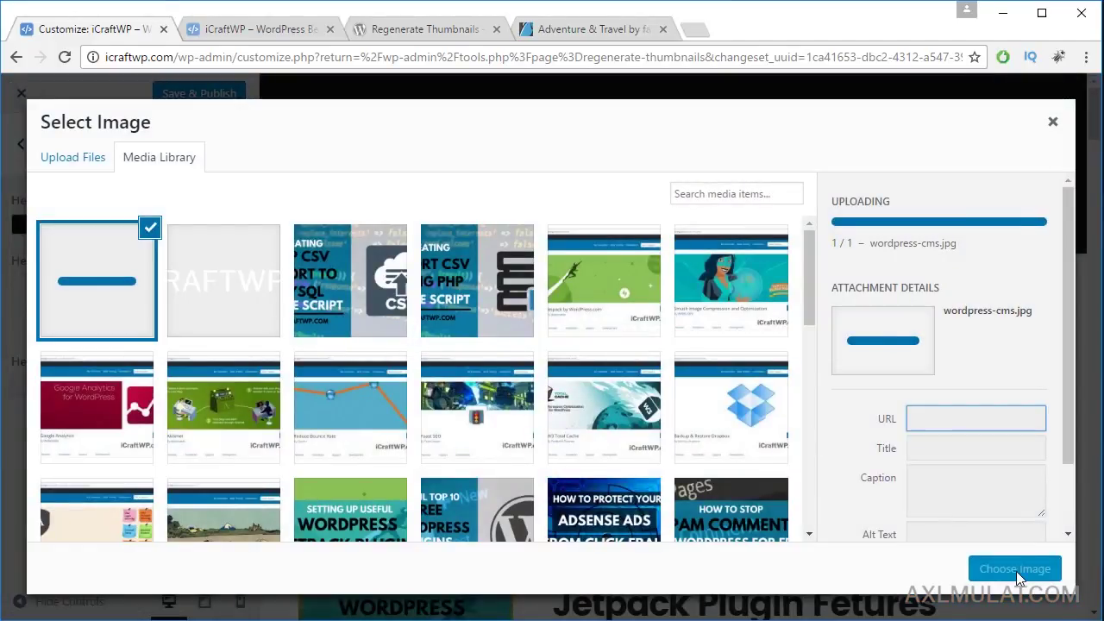
pyautogui.click(1015, 569)
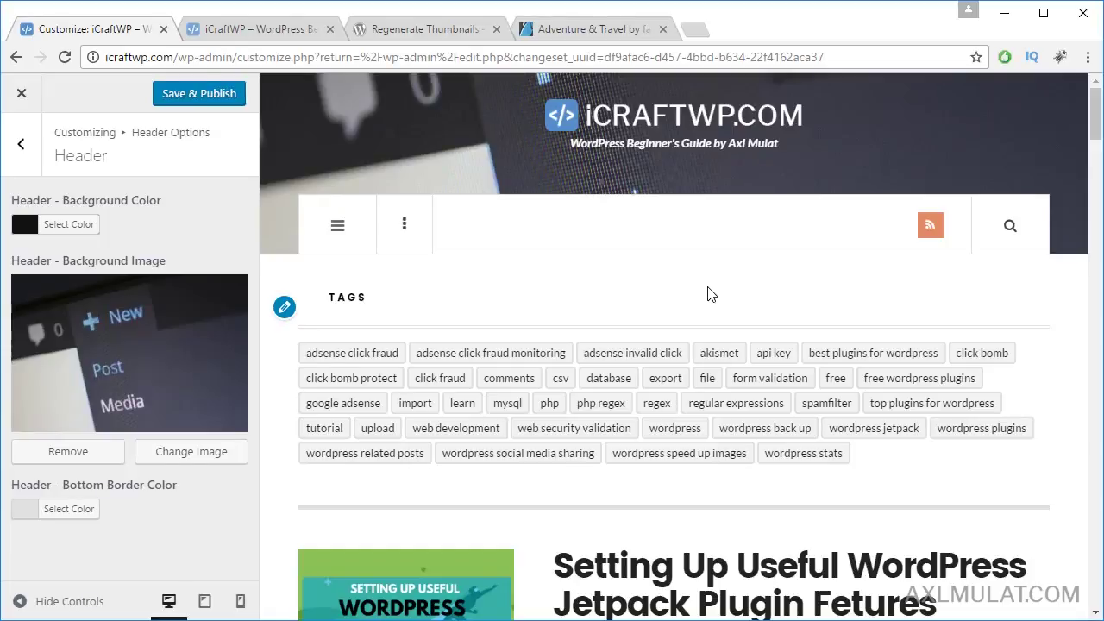
# Step: Publish the header background, return to the main customizer list, and tick off Header Option notes
pyautogui.click(200, 97)
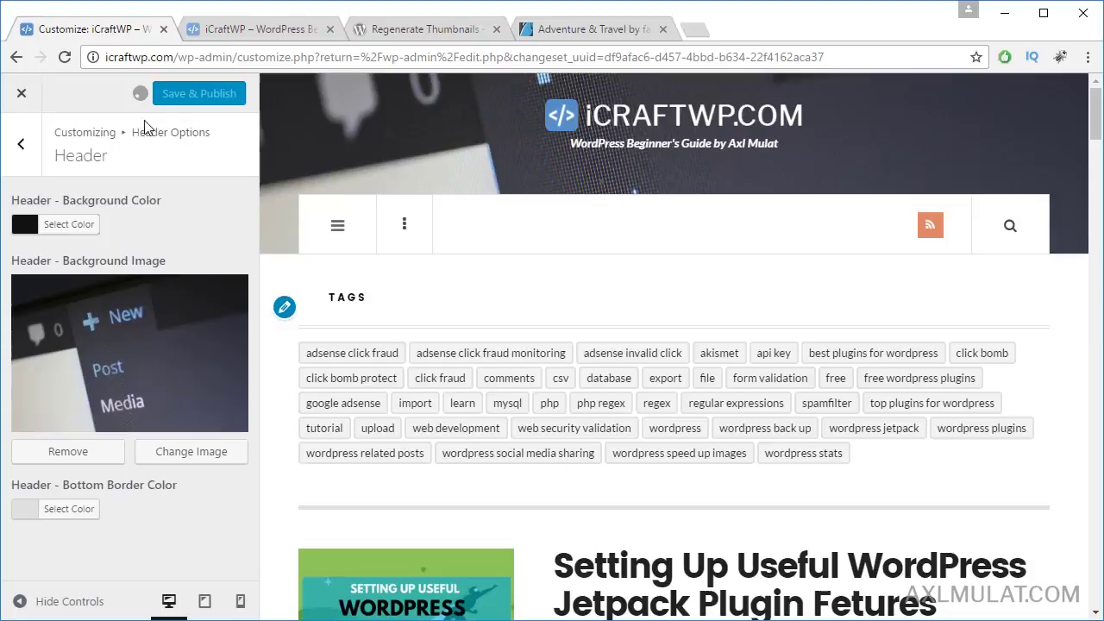
pyautogui.click(20, 161)
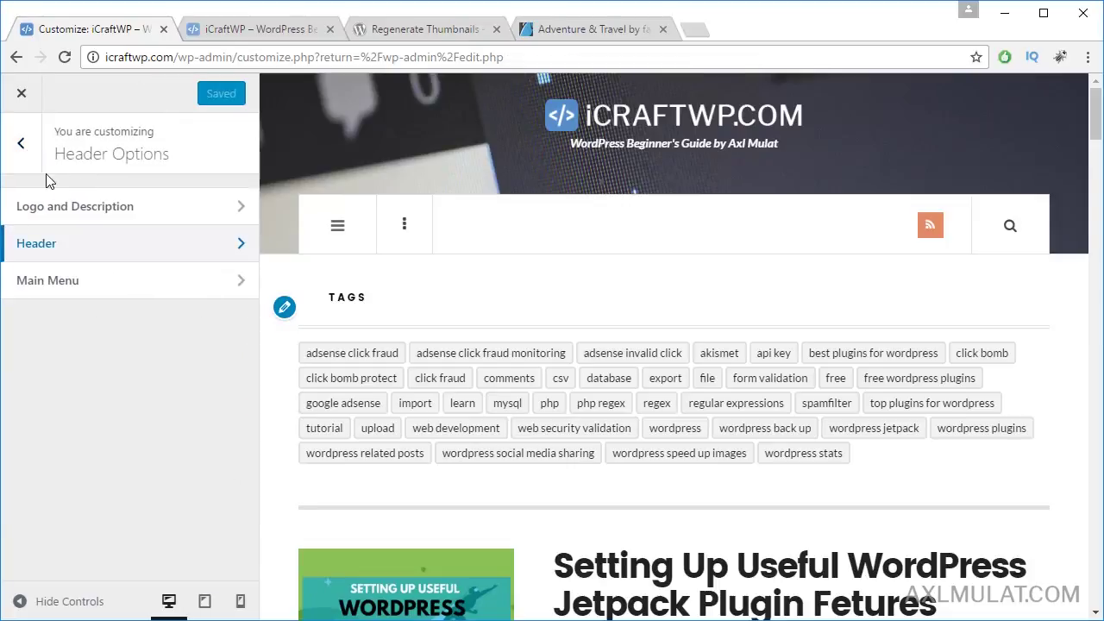
pyautogui.click(21, 144)
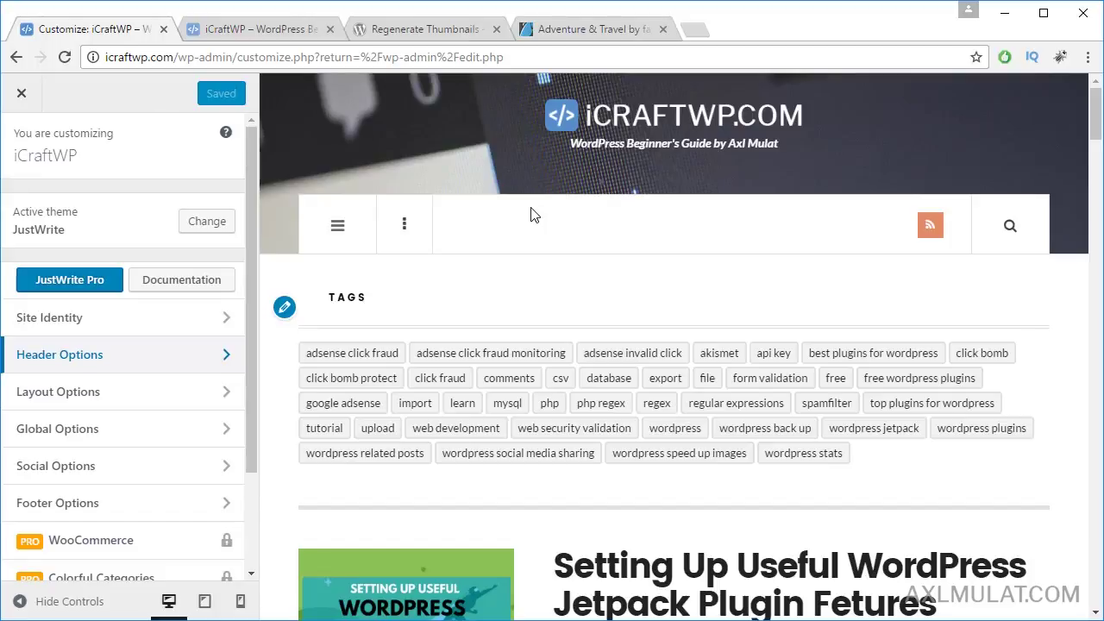
pyautogui.hotkey('alt', 'Tab')
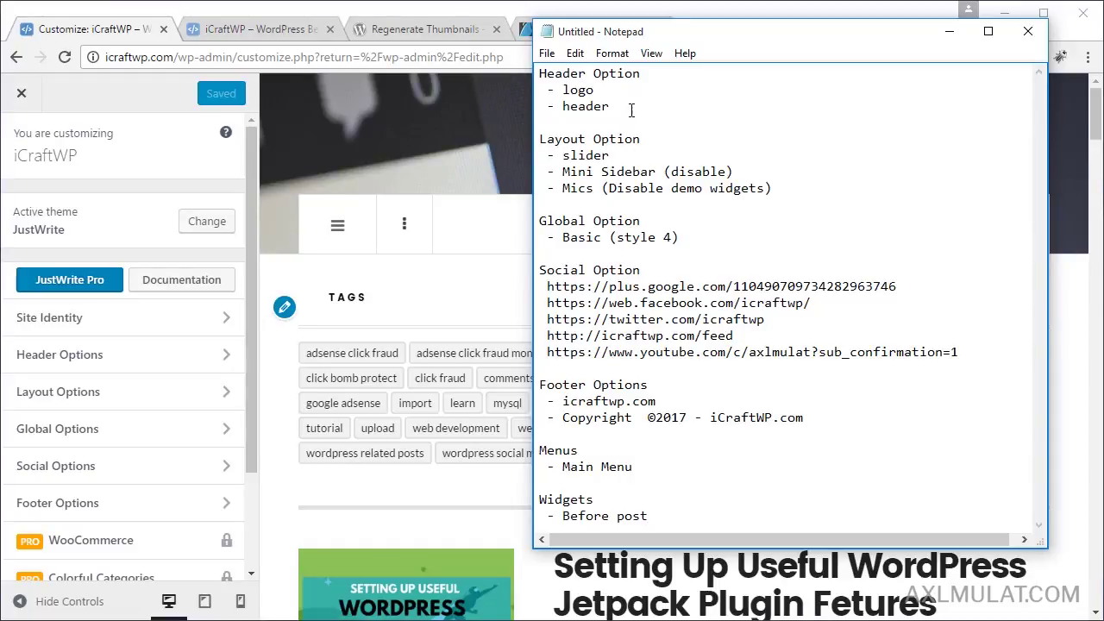
pyautogui.moveTo(631, 109); pyautogui.dragTo(540, 74)
pyautogui.moveTo(669, 139); pyautogui.dragTo(540, 139)
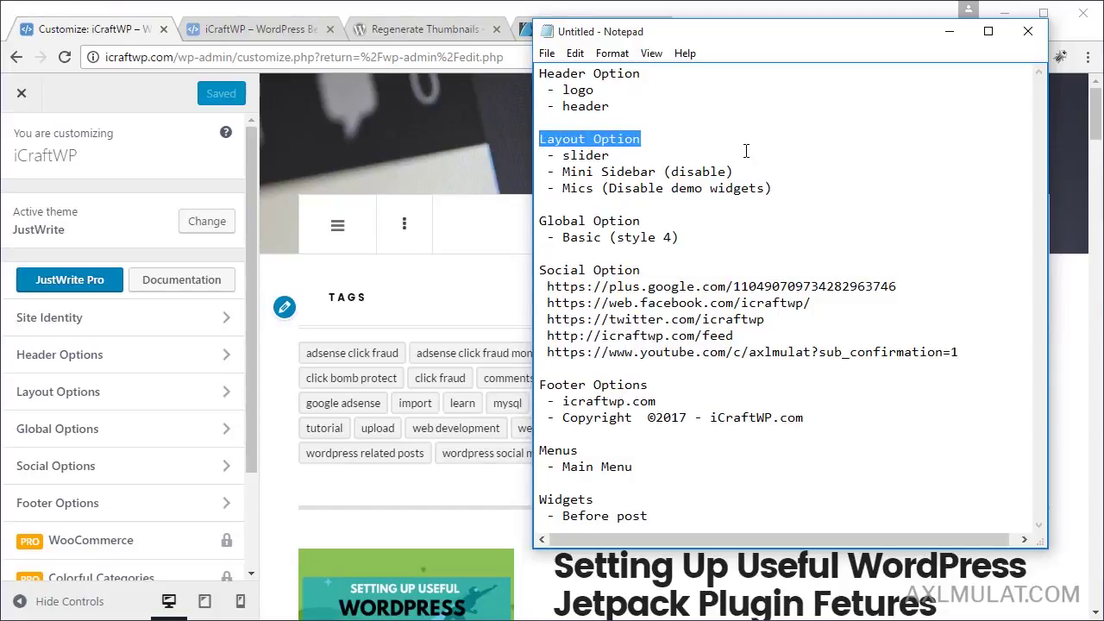
# Step: In Layout Options > Slider, tick Show Featured Posts Slider and Enable autostart (autoscrolling)
pyautogui.click(147, 396)
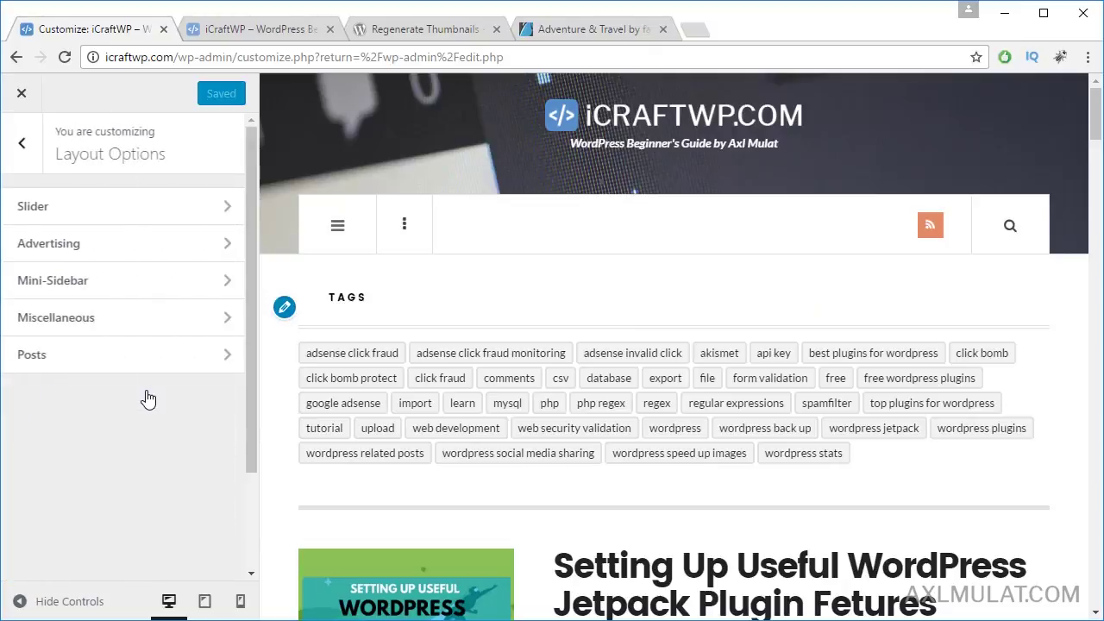
pyautogui.click(138, 207)
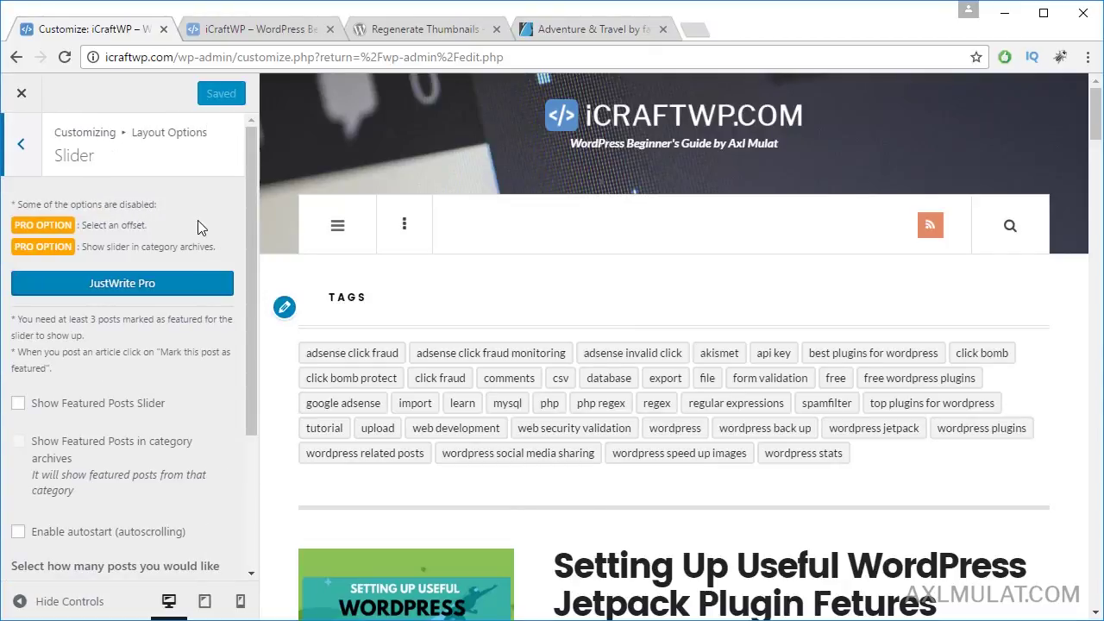
pyautogui.scroll(-1, 506, 362)
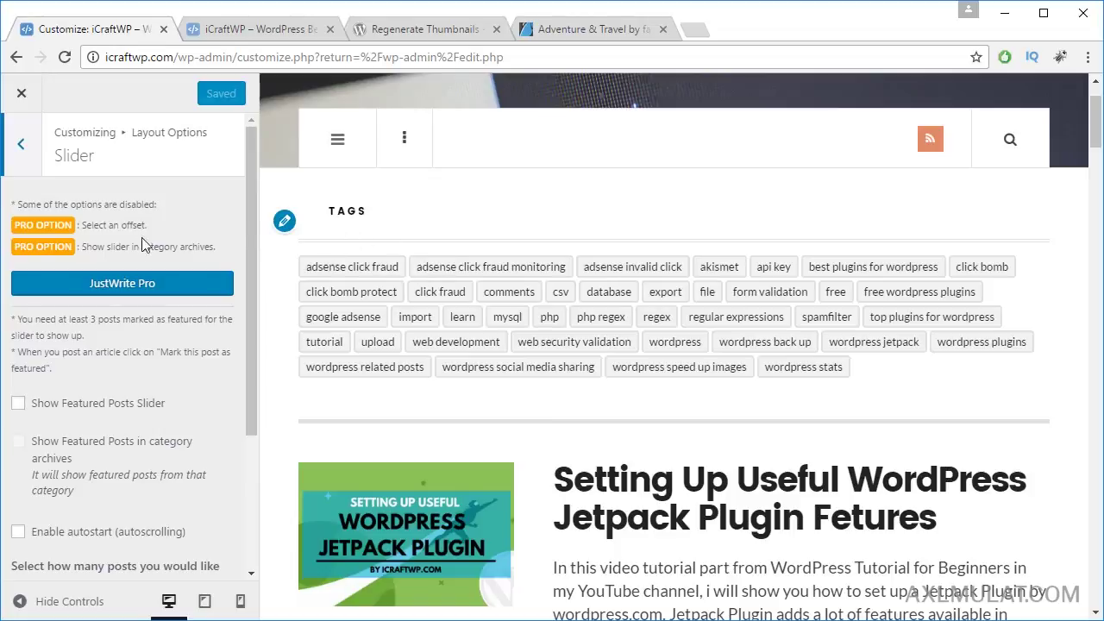
pyautogui.scroll(-1, 174, 366)
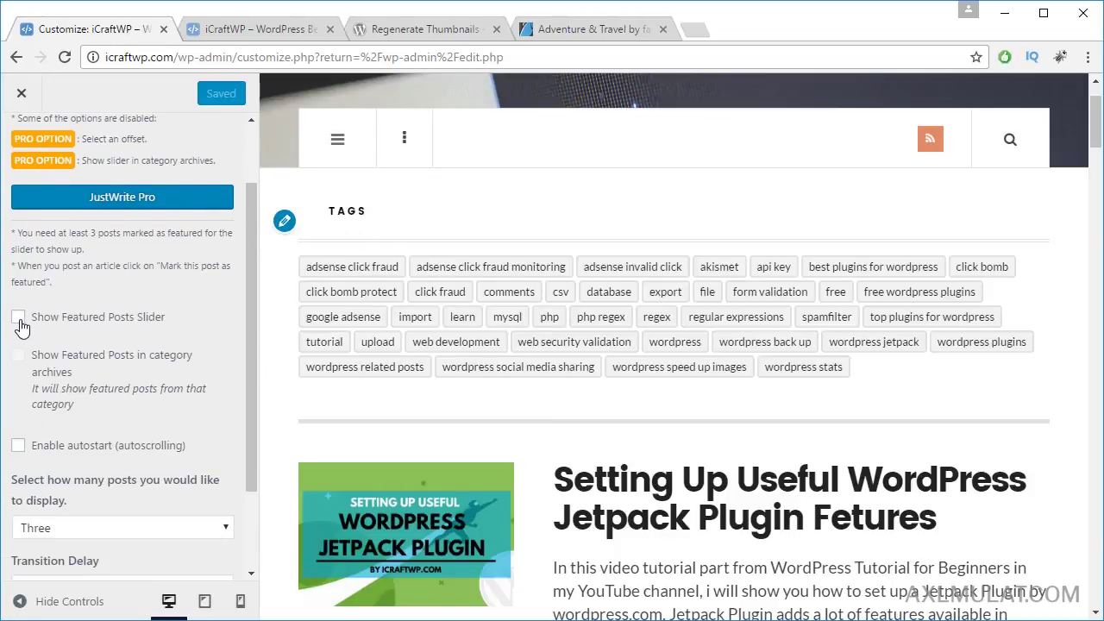
pyautogui.click(19, 321)
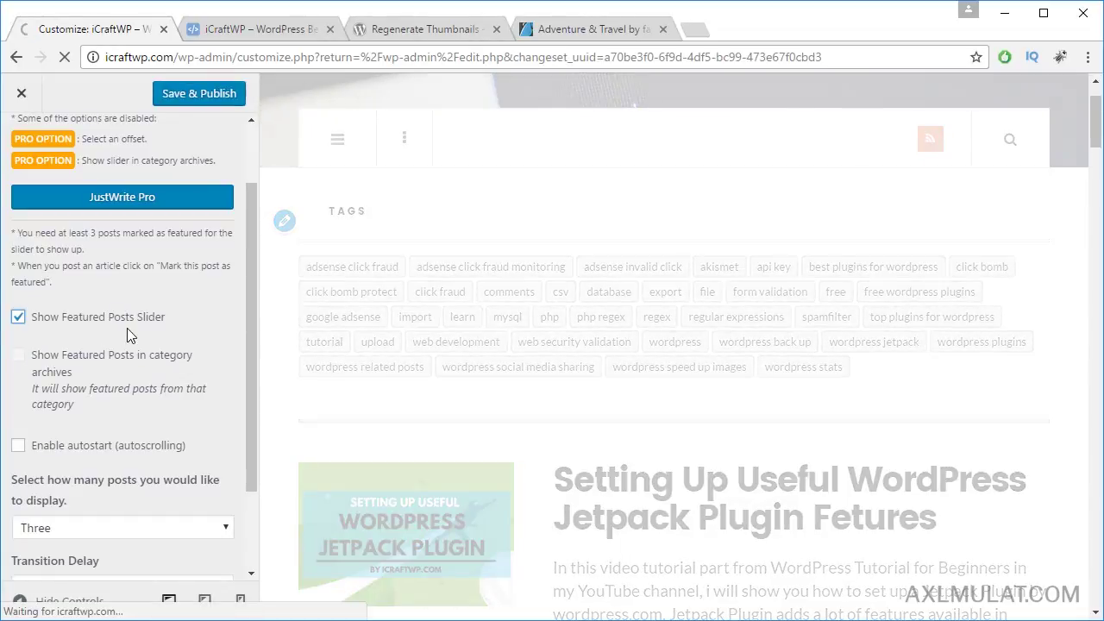
pyautogui.click(18, 446)
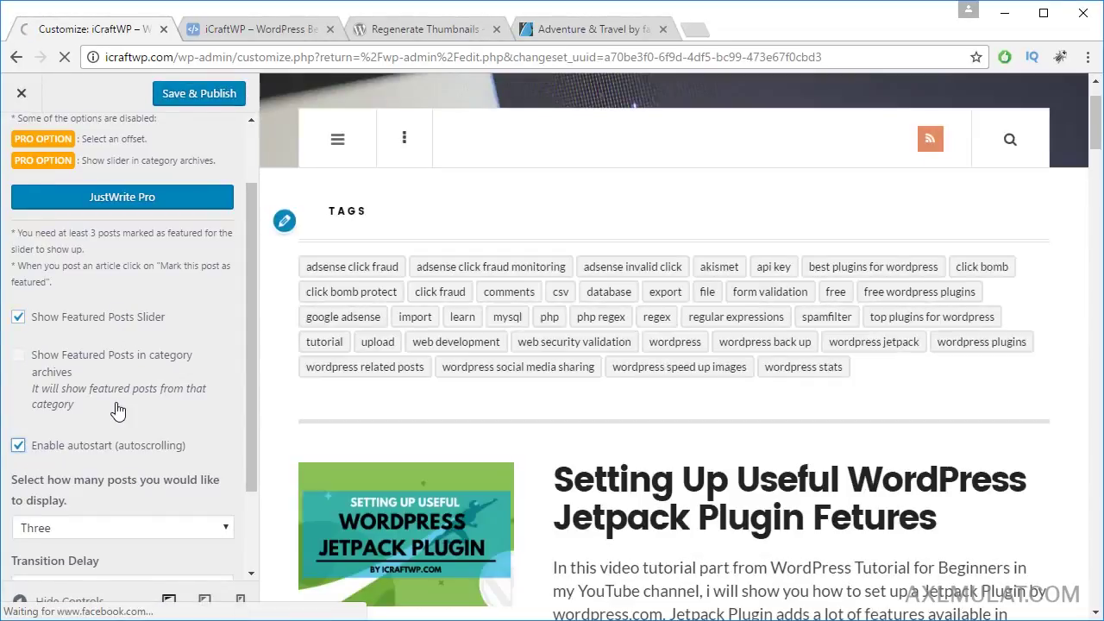
pyautogui.scroll(-1, 118, 412)
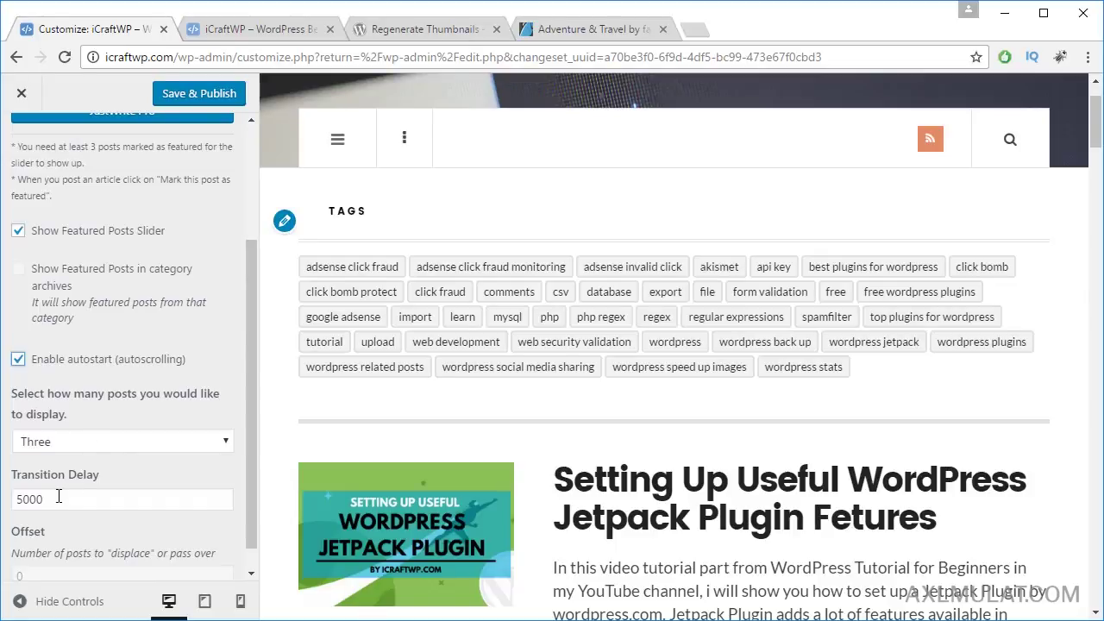
pyautogui.scroll(2, 121, 490)
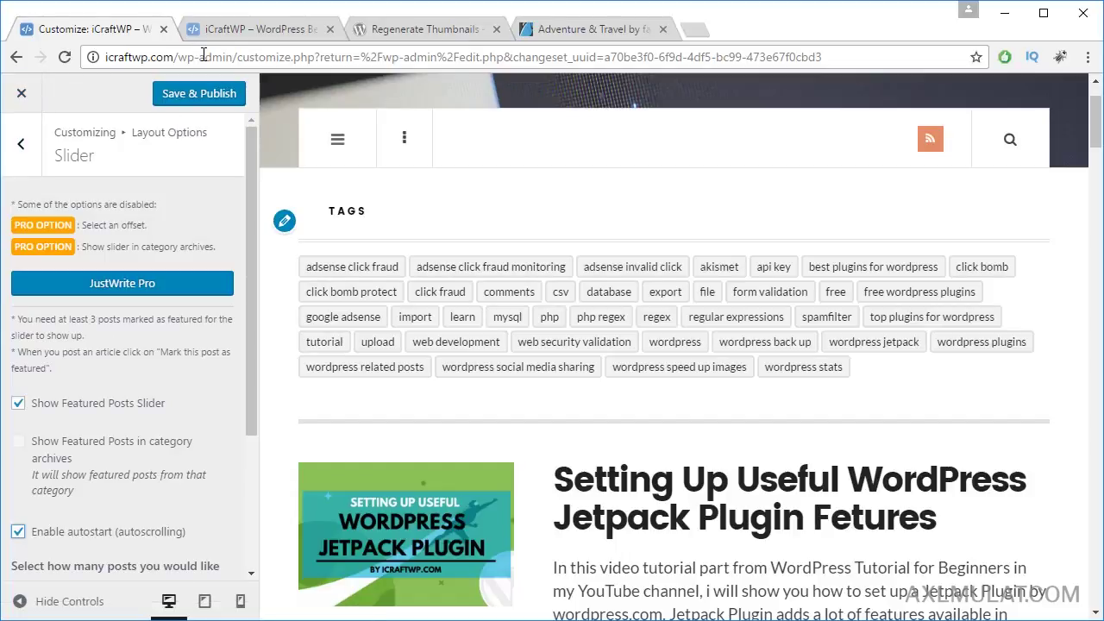
# Step: Open the site's wp-admin dashboard in a new tab and go to the All Posts list
pyautogui.moveTo(181, 56); pyautogui.dragTo(36, 59)
pyautogui.hotkey('ctrl', 'c')
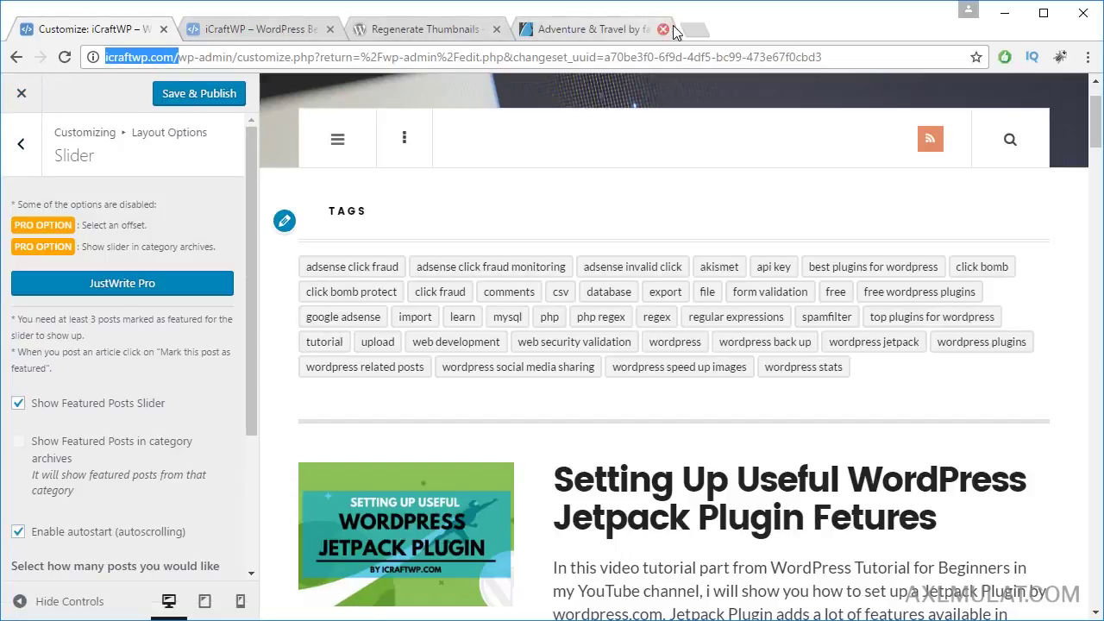
pyautogui.click(697, 29)
pyautogui.hotkey('ctrl', 'v')
pyautogui.press('Return')
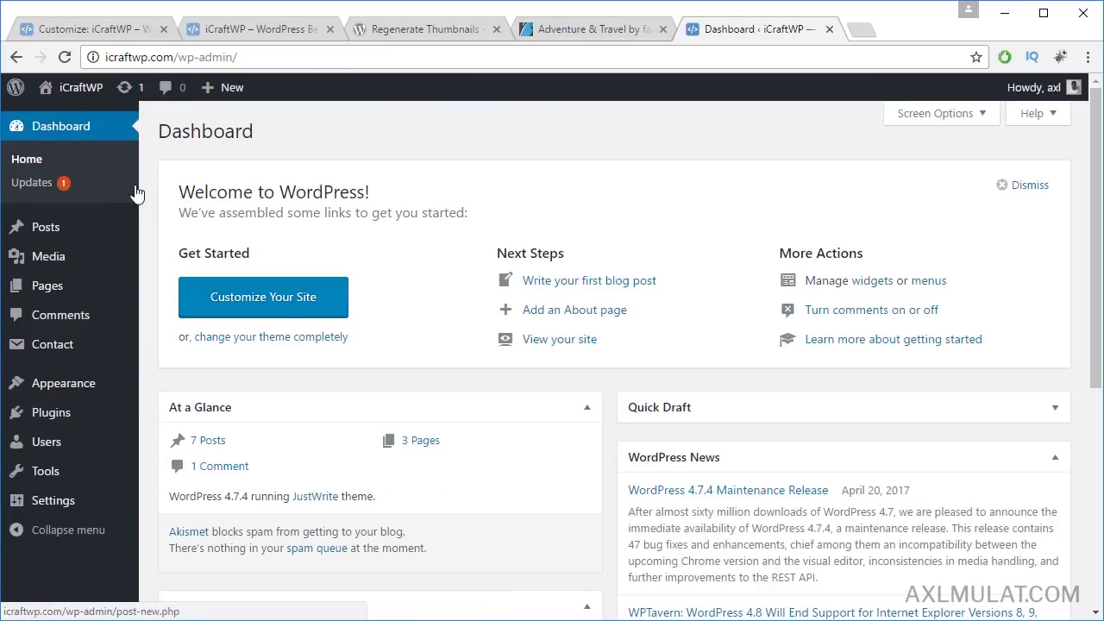
pyautogui.moveTo(86, 233)
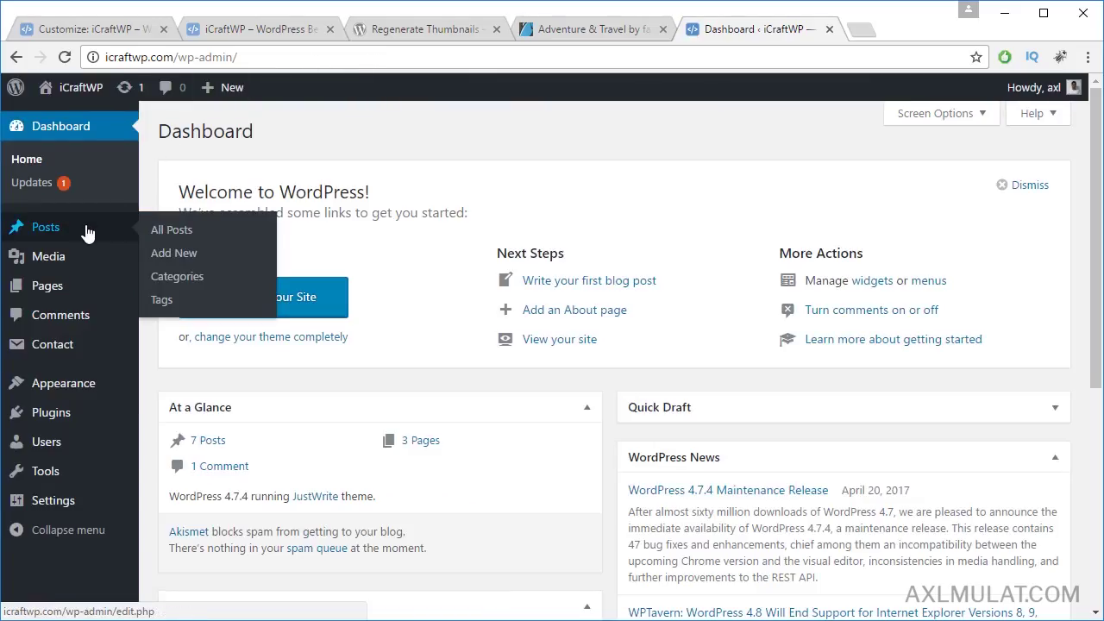
pyautogui.click(192, 231)
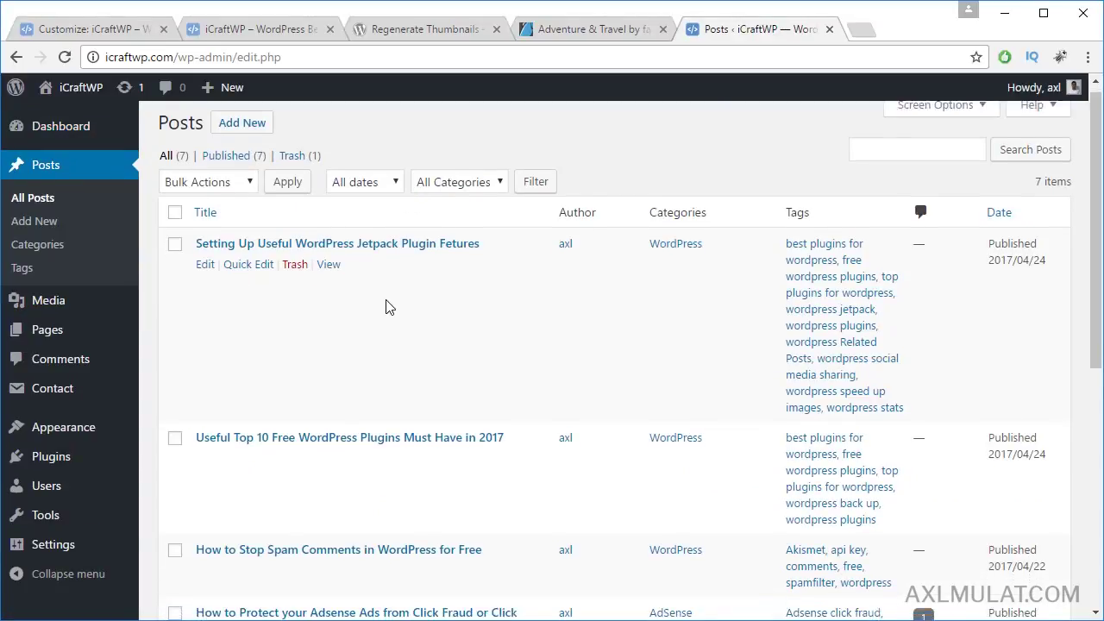
pyautogui.scroll(-2, 207, 289)
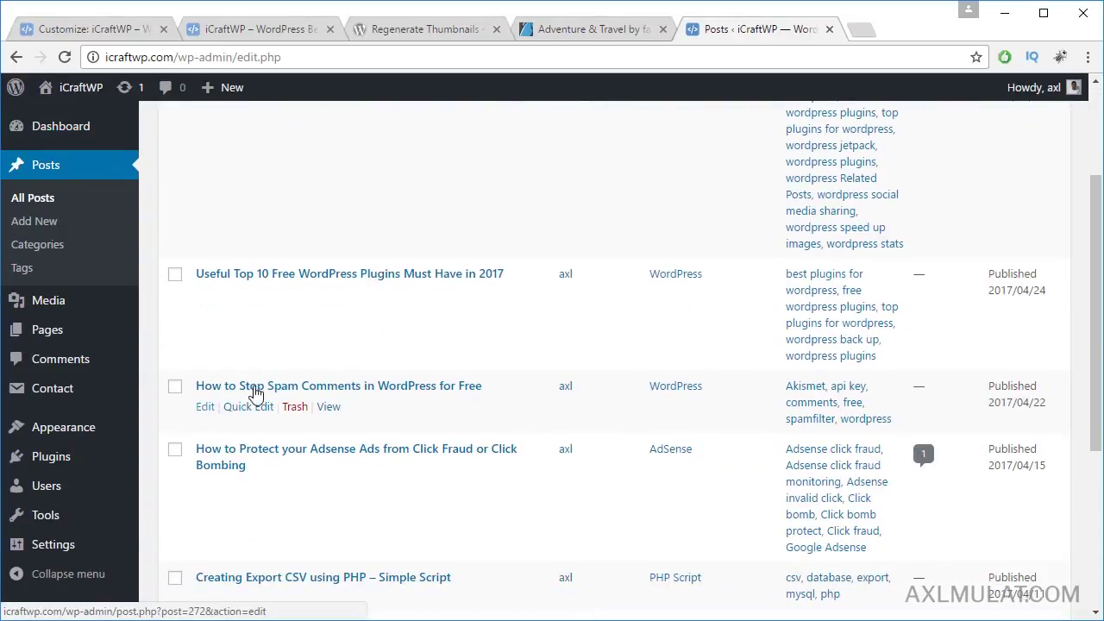
pyautogui.scroll(2, 383, 319)
pyautogui.scroll(-1, 388, 320)
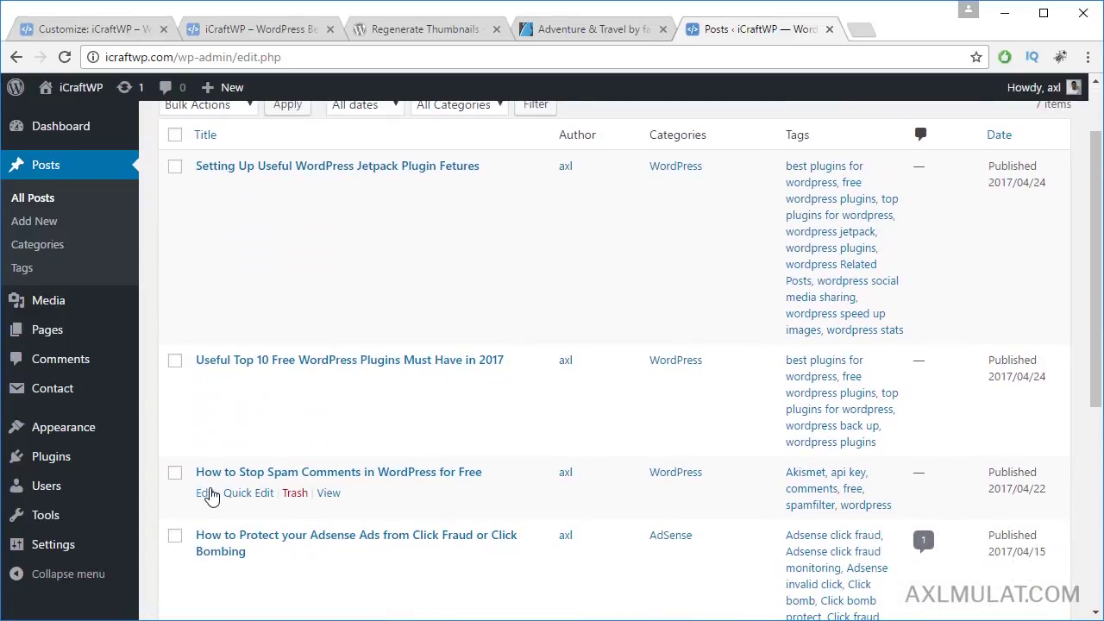
# Step: Open the Spam Comments, Top 10 Plugins and Jetpack post editors in new tabs
pyautogui.rightClick(205, 492)
pyautogui.click(275, 335)
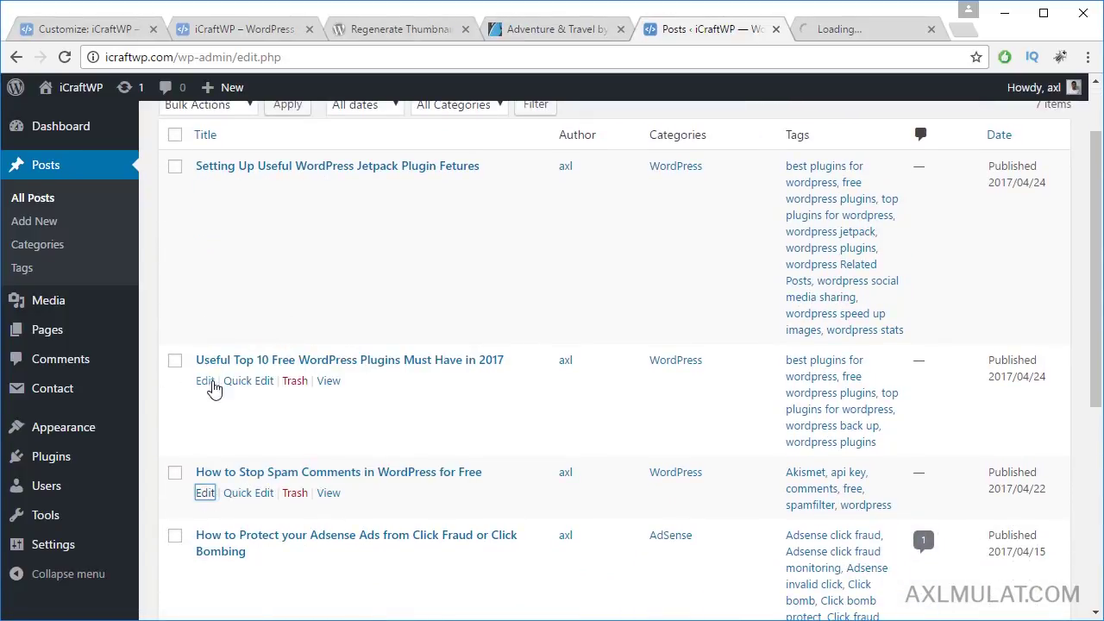
pyautogui.rightClick(206, 380)
pyautogui.click(266, 396)
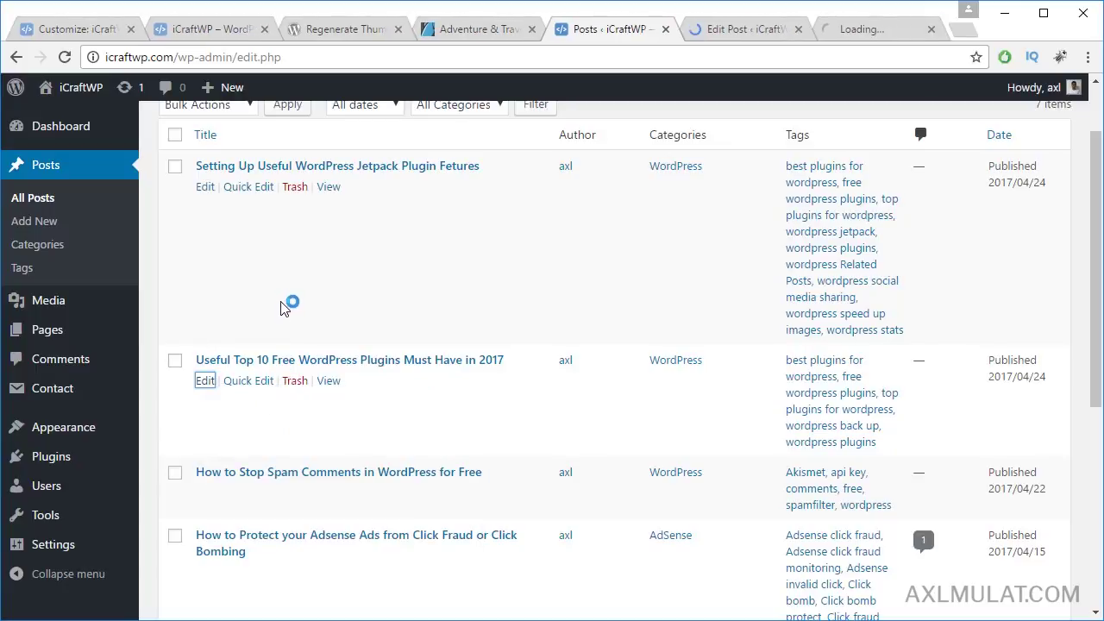
pyautogui.rightClick(205, 189)
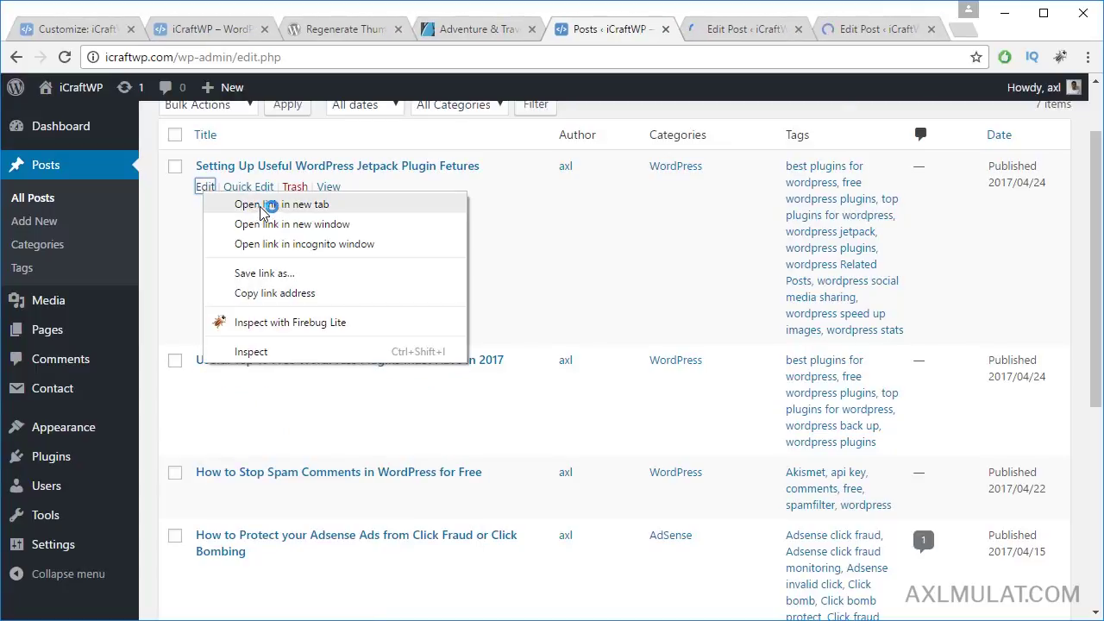
pyautogui.click(245, 204)
# Step: Tick Mark this post as featured on each of the three posts and click Update
pyautogui.click(677, 39)
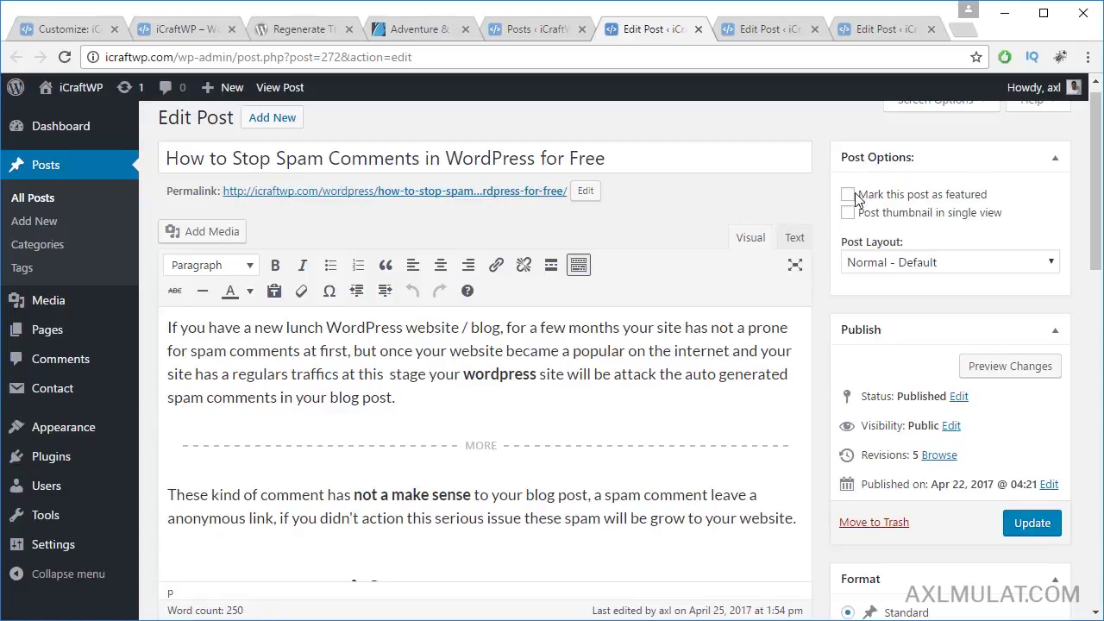
pyautogui.click(1026, 523)
pyautogui.click(755, 31)
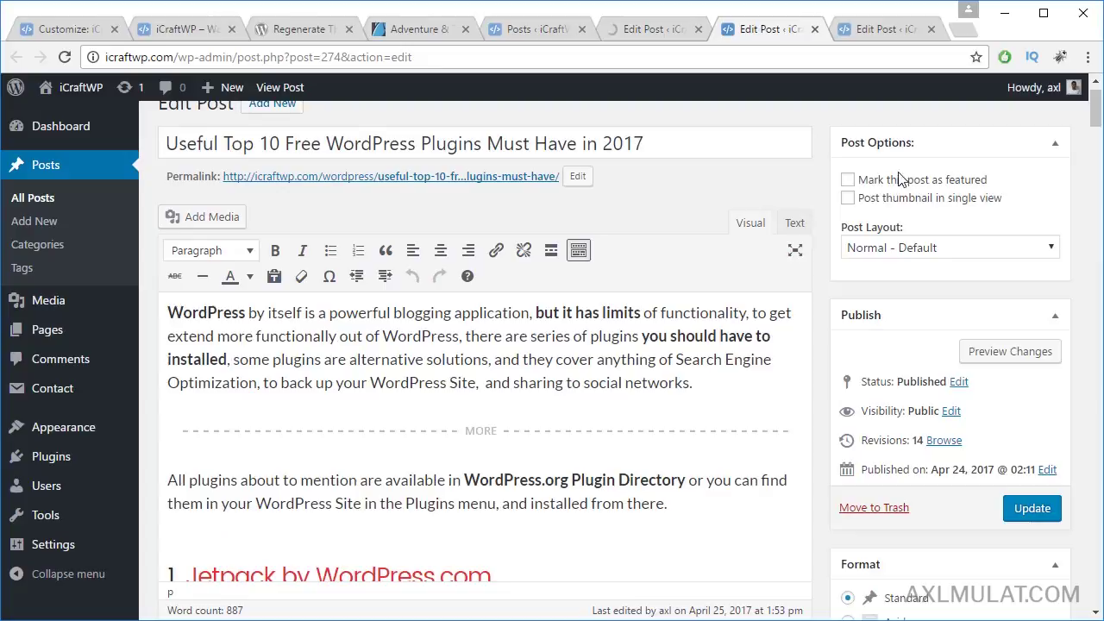
pyautogui.click(848, 180)
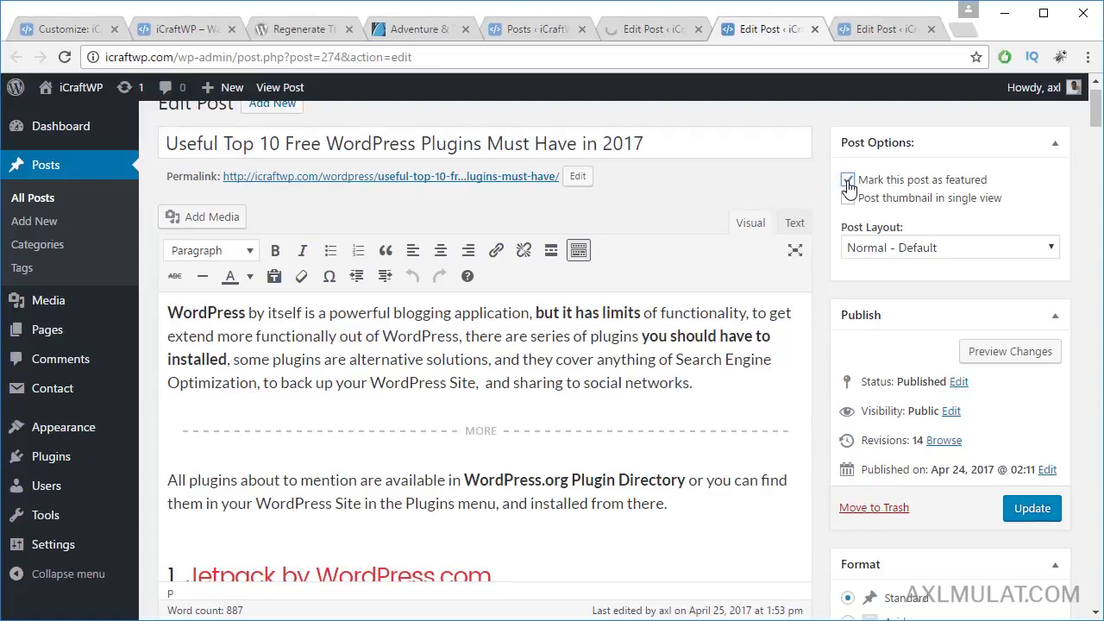
pyautogui.click(1033, 516)
pyautogui.click(884, 29)
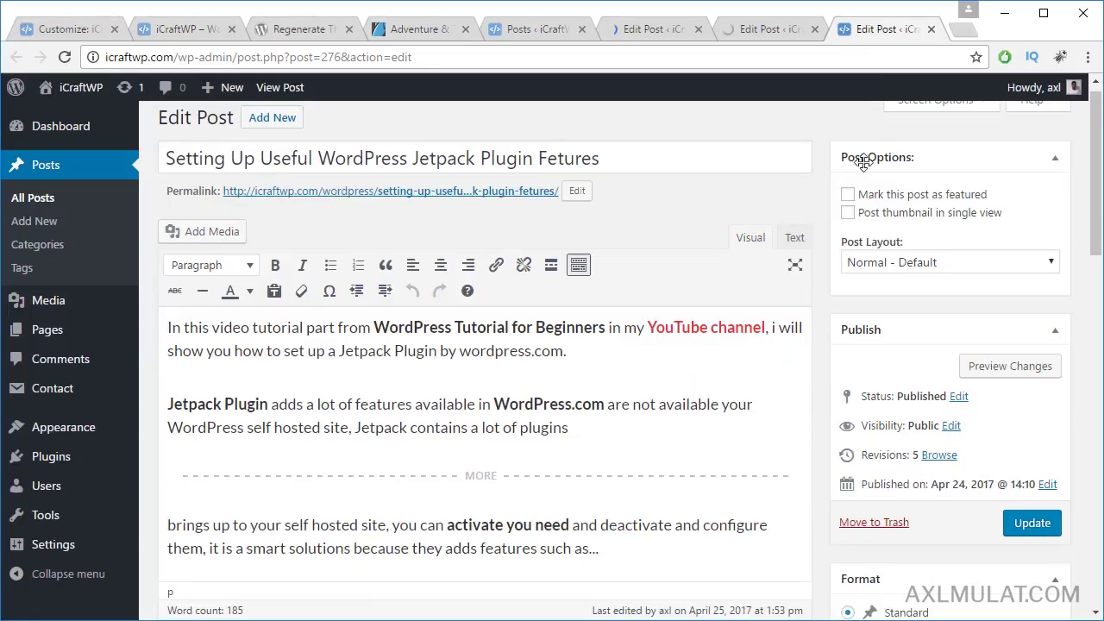
pyautogui.click(850, 197)
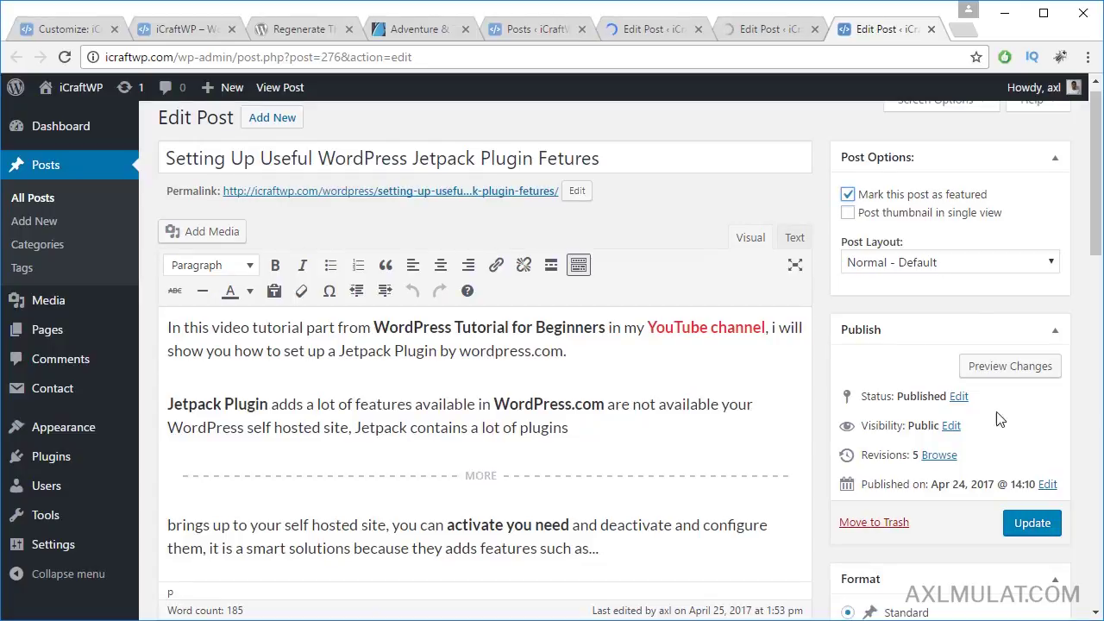
pyautogui.click(1027, 523)
# Step: Close the three post editor tabs and go back to the theme customizer
pyautogui.click(654, 29)
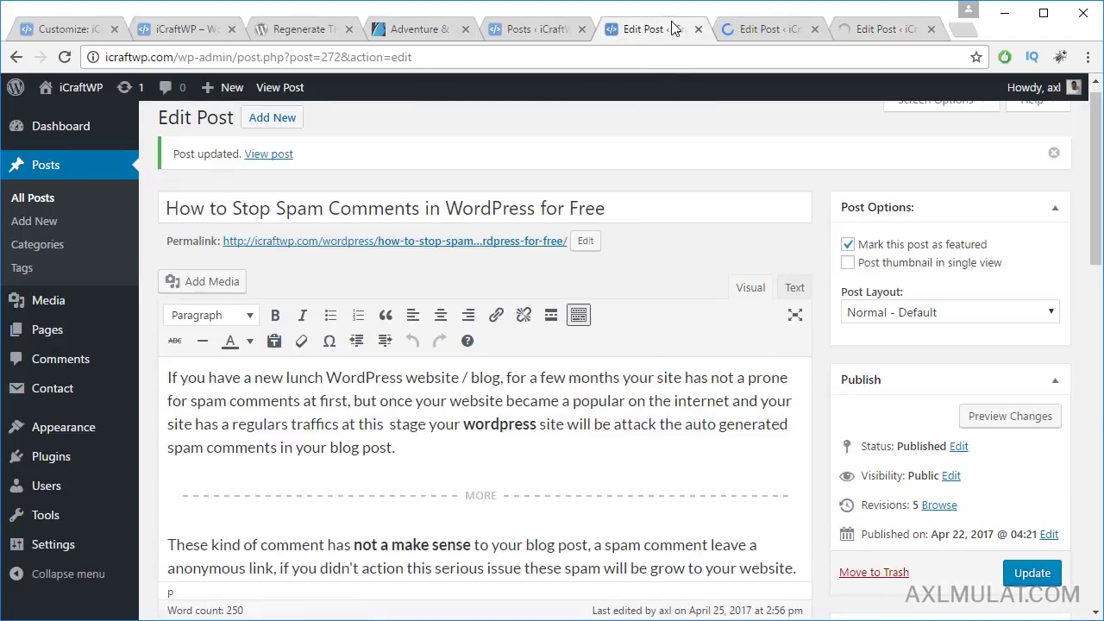
pyautogui.click(699, 29)
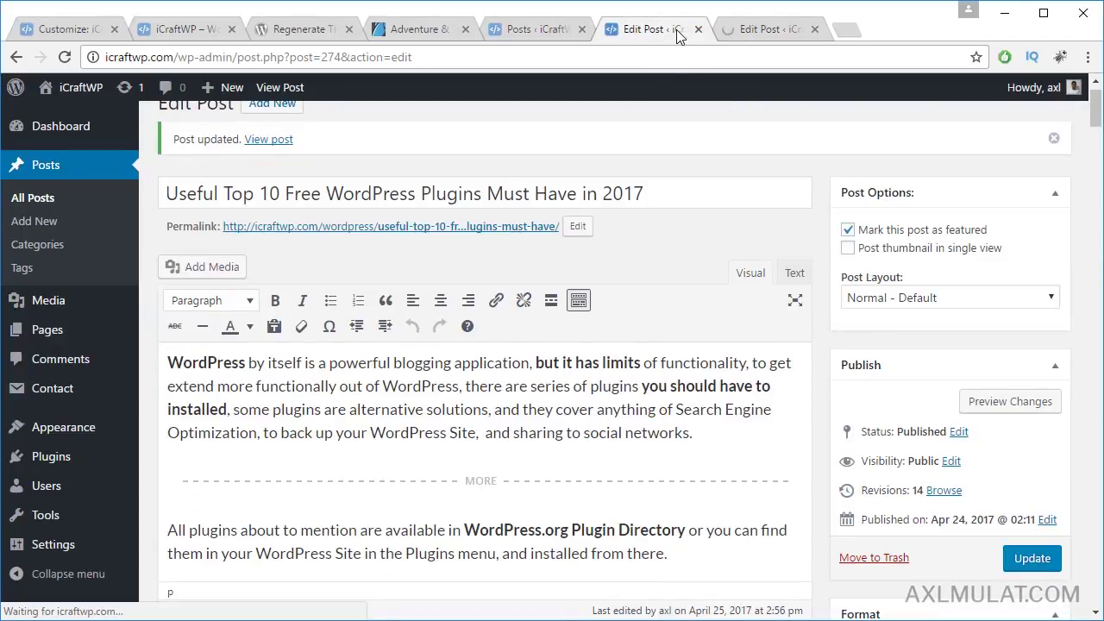
pyautogui.click(699, 29)
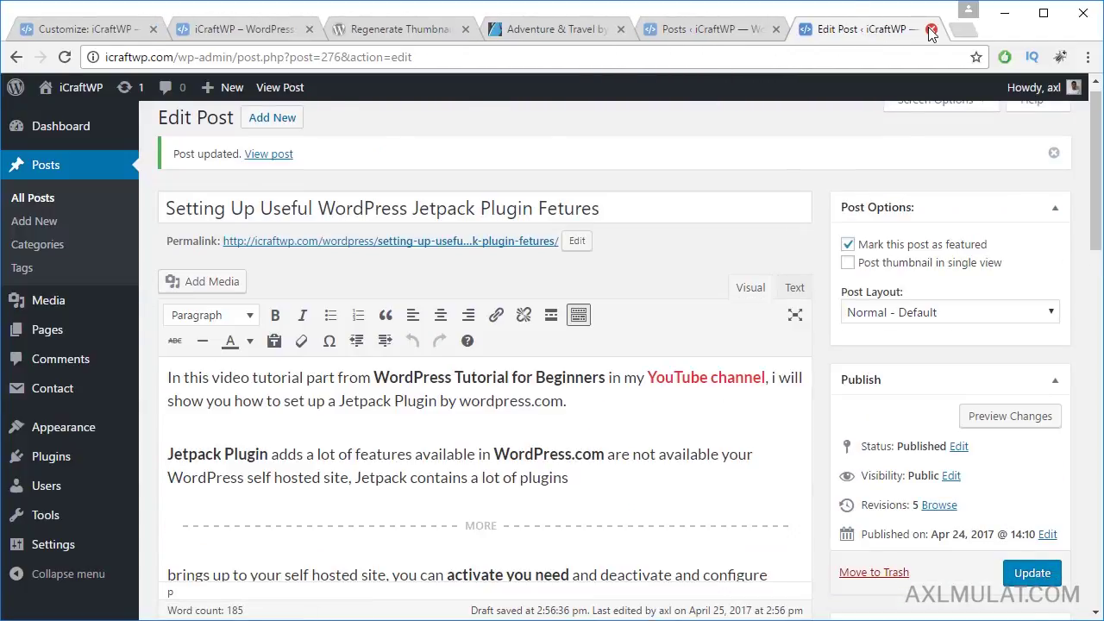
pyautogui.click(931, 29)
pyautogui.click(97, 30)
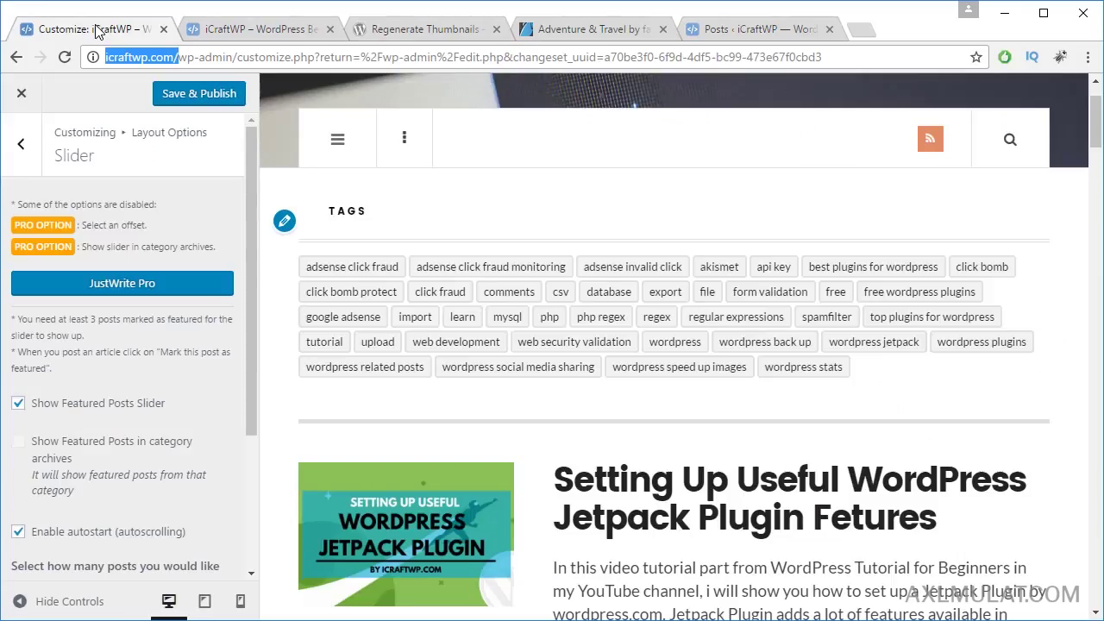
# Step: Publish the slider settings and check the autoscrolling featured-posts slider on the reloaded live site
pyautogui.click(191, 100)
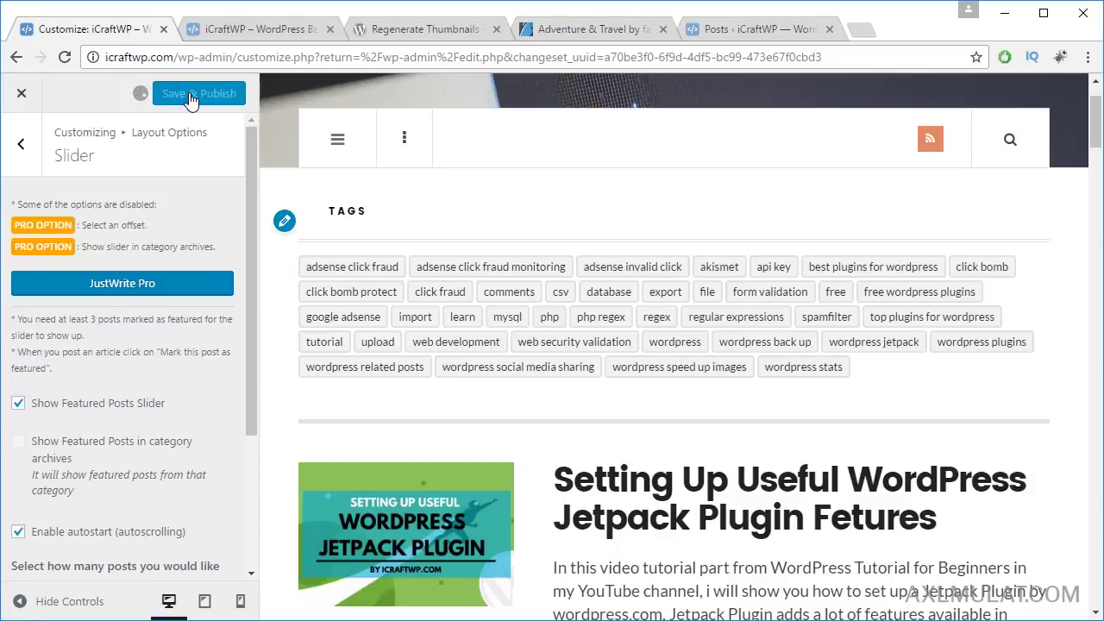
pyautogui.click(250, 30)
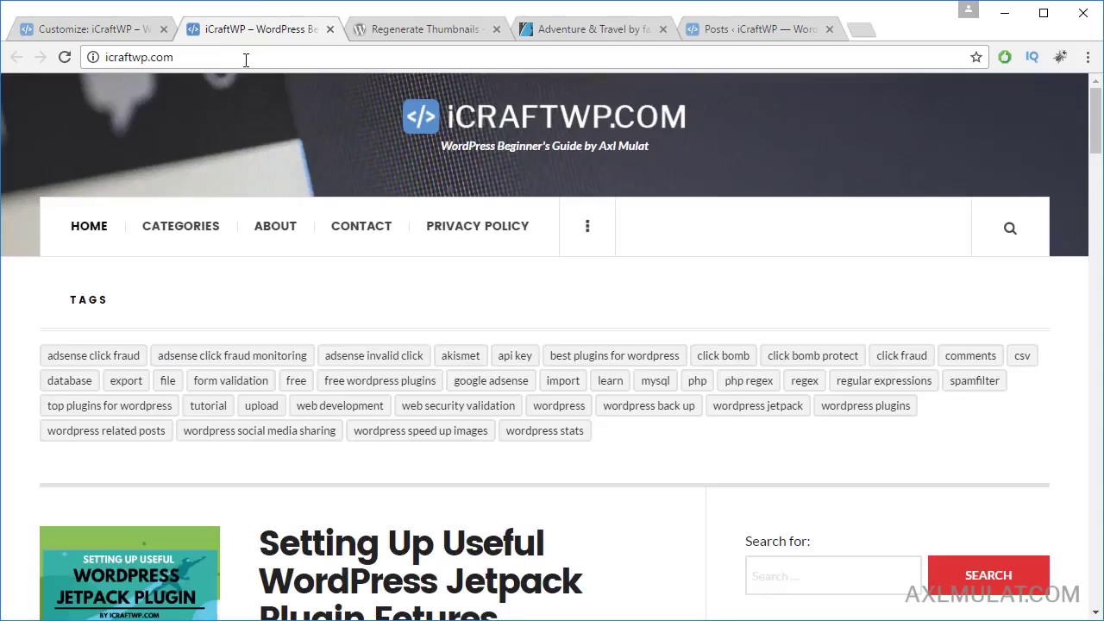
pyautogui.click(245, 58)
pyautogui.press('Return')
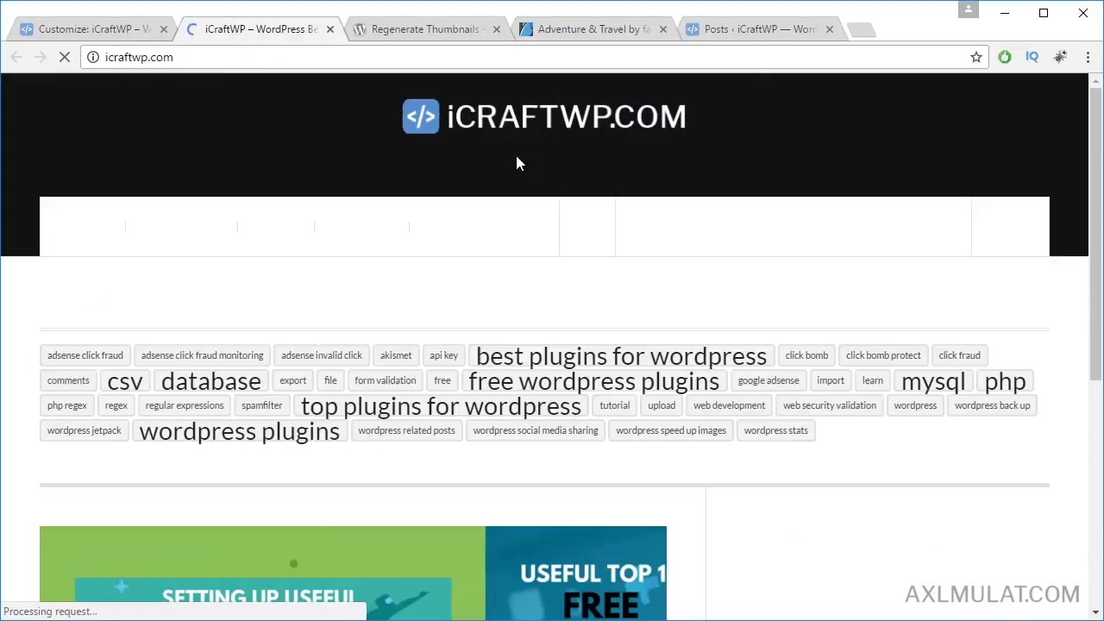
pyautogui.scroll(-4, 535, 164)
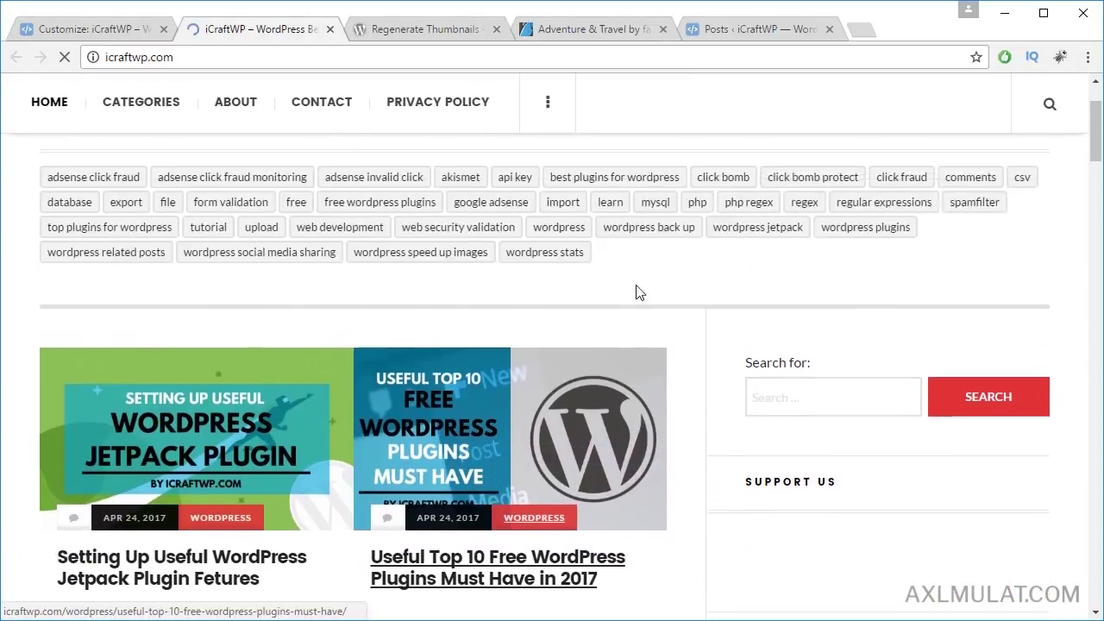
pyautogui.scroll(-5, 495, 426)
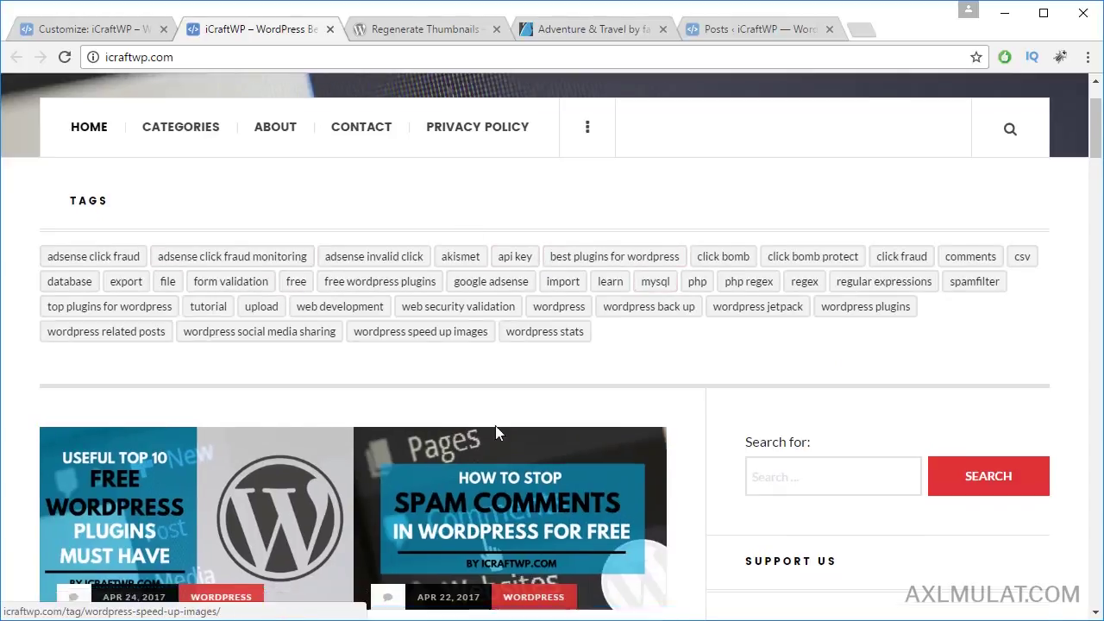
pyautogui.scroll(4, 498, 384)
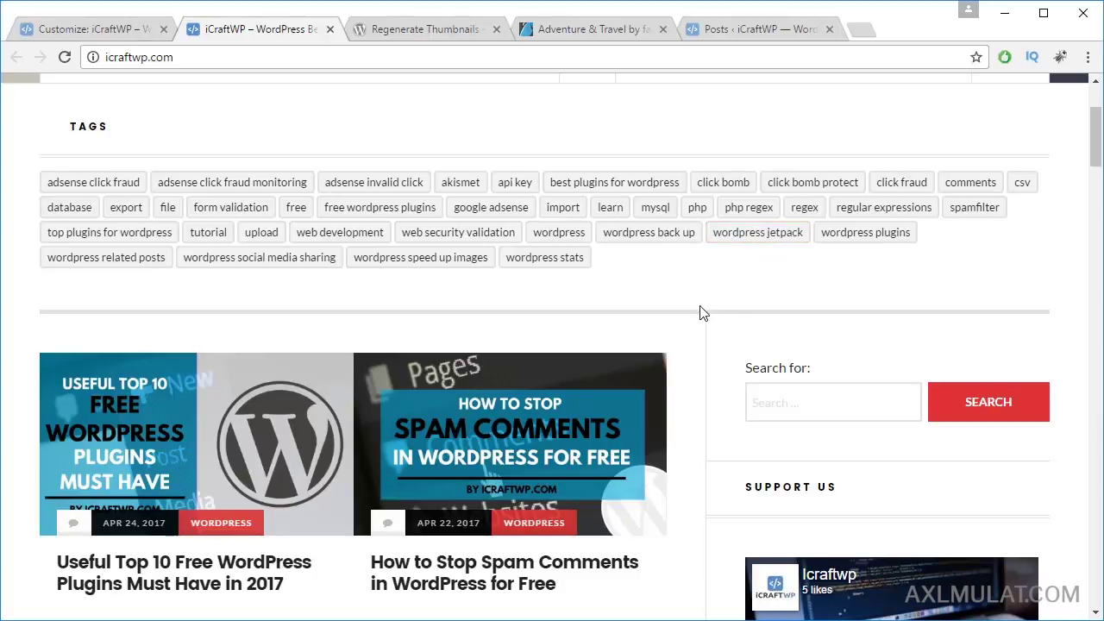
pyautogui.scroll(-3, 700, 313)
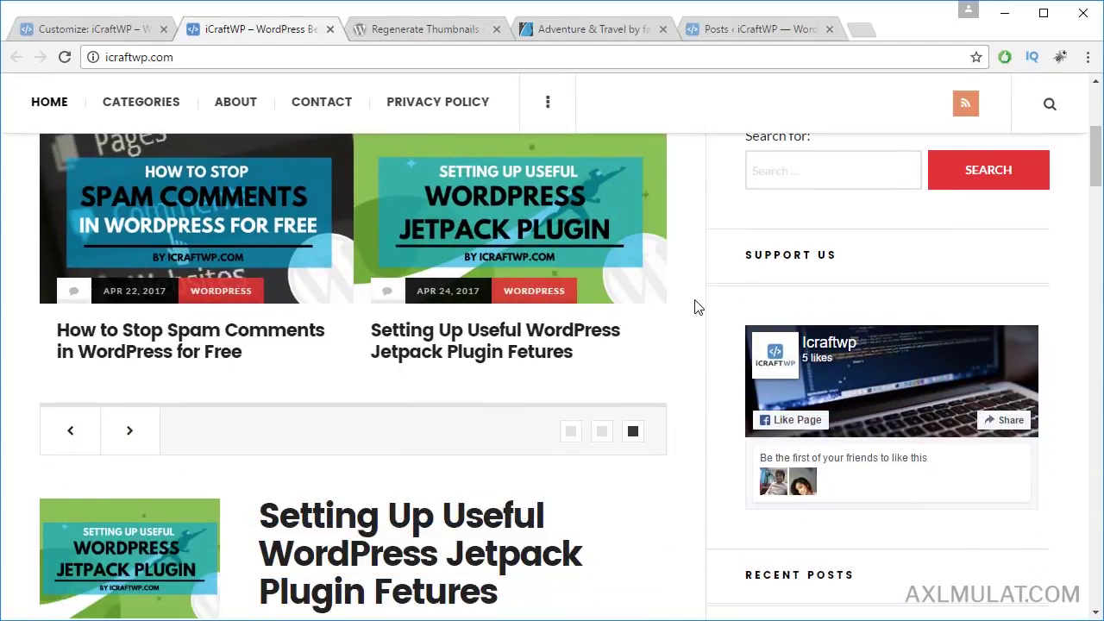
pyautogui.click(99, 28)
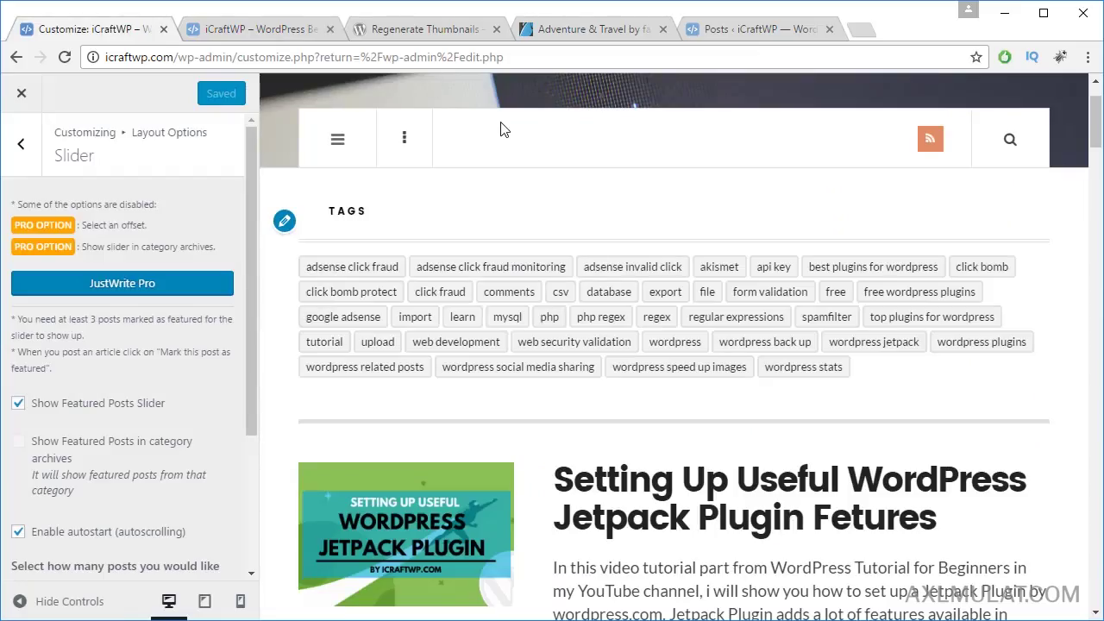
# Step: Tick Disable Mini-Sidebar in Layout Options' Mini-Sidebar settings
pyautogui.click(21, 143)
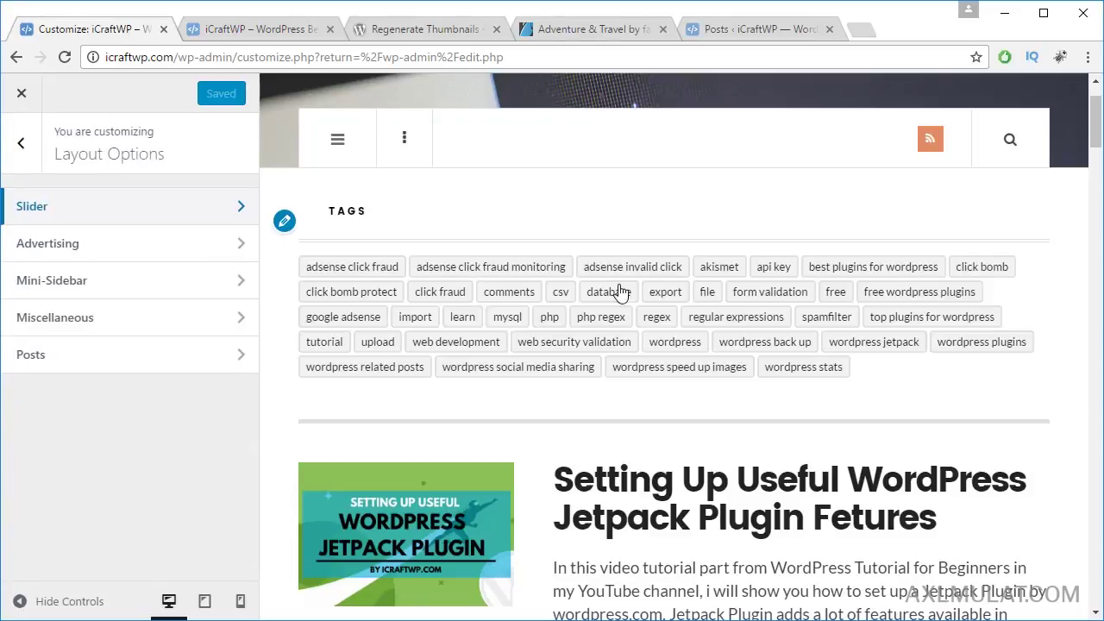
pyautogui.hotkey('alt', 'Tab')
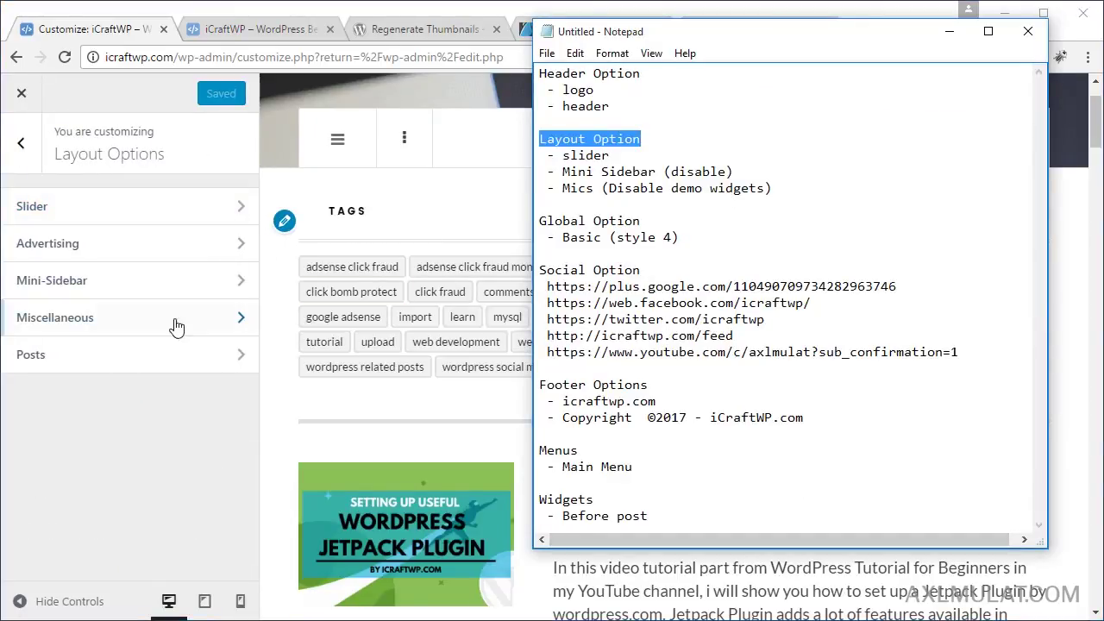
pyautogui.click(110, 291)
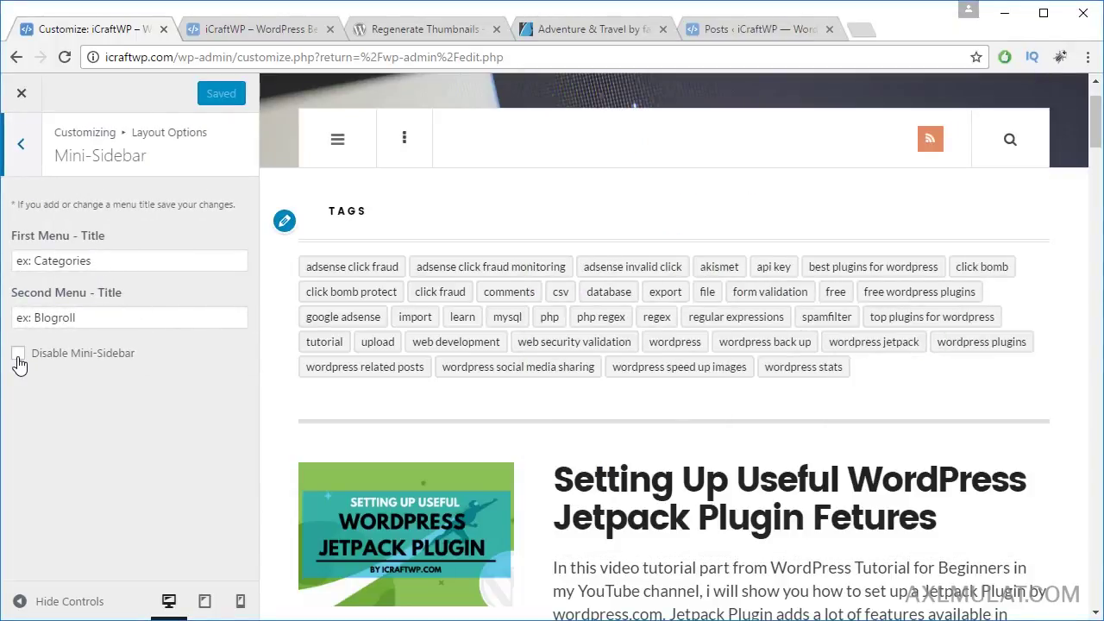
pyautogui.click(17, 355)
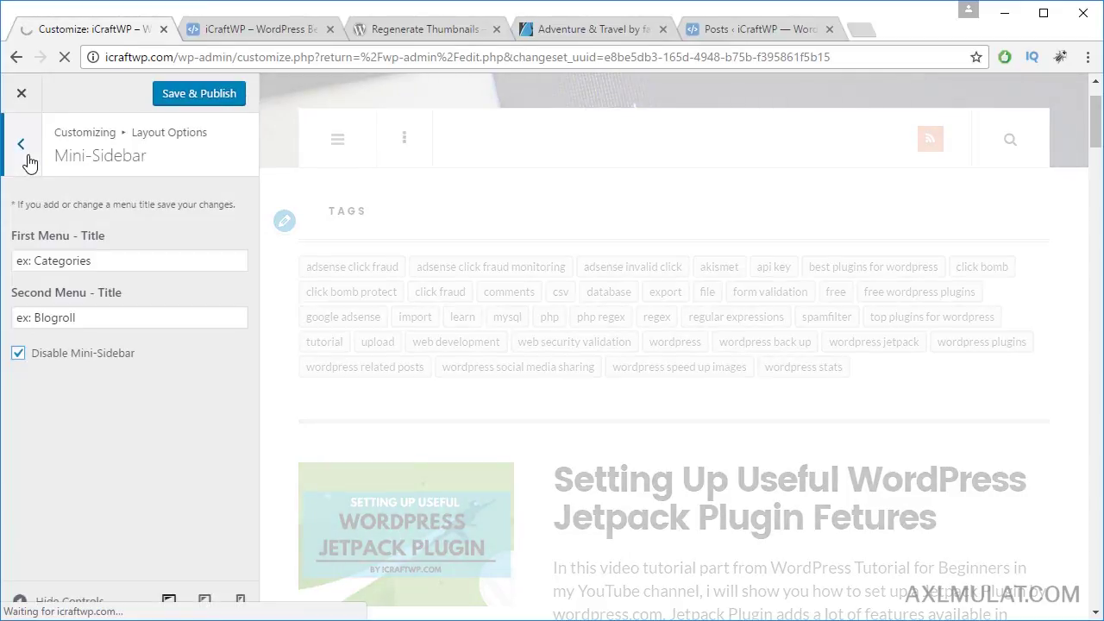
pyautogui.click(26, 148)
pyautogui.click(692, 620)
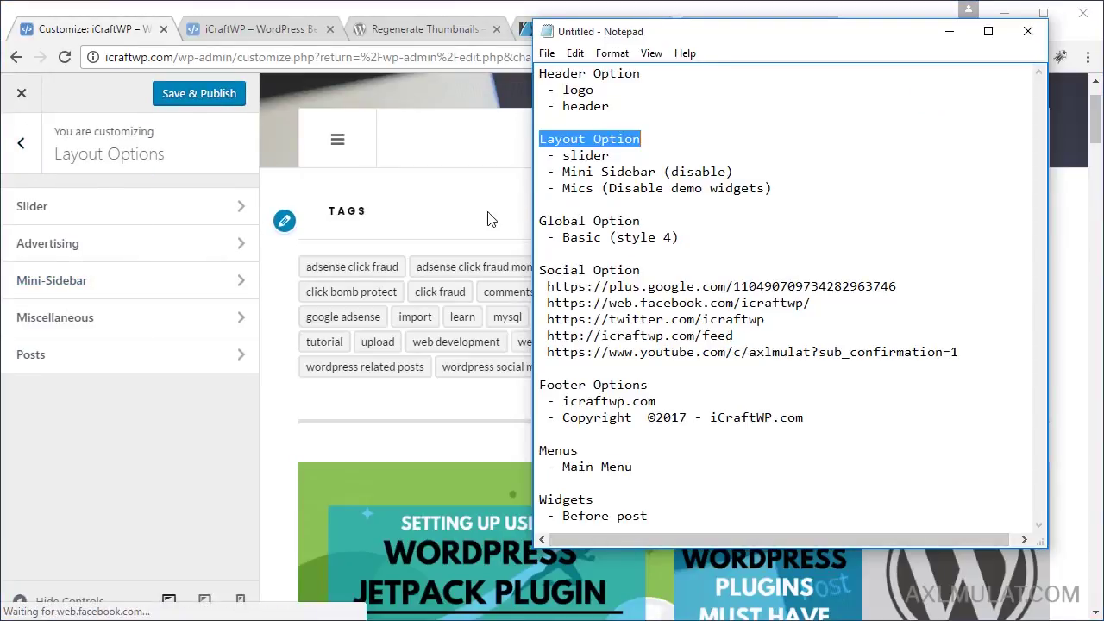
# Step: Disable demo widgets under Miscellaneous, review the Posts layout settings, and return to the main menu
pyautogui.click(105, 323)
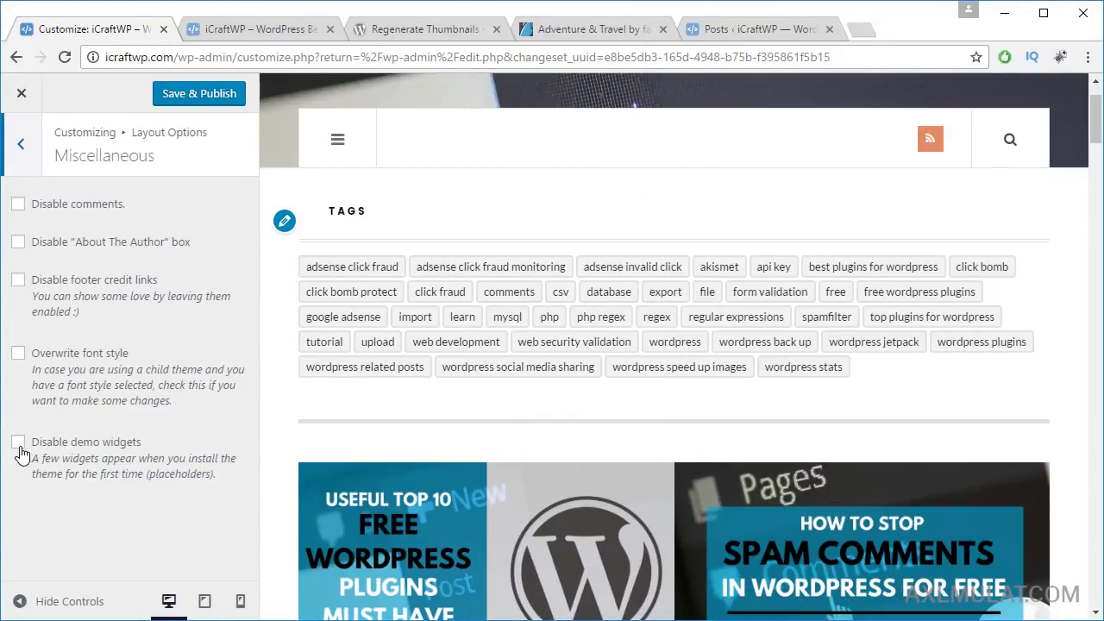
pyautogui.click(20, 144)
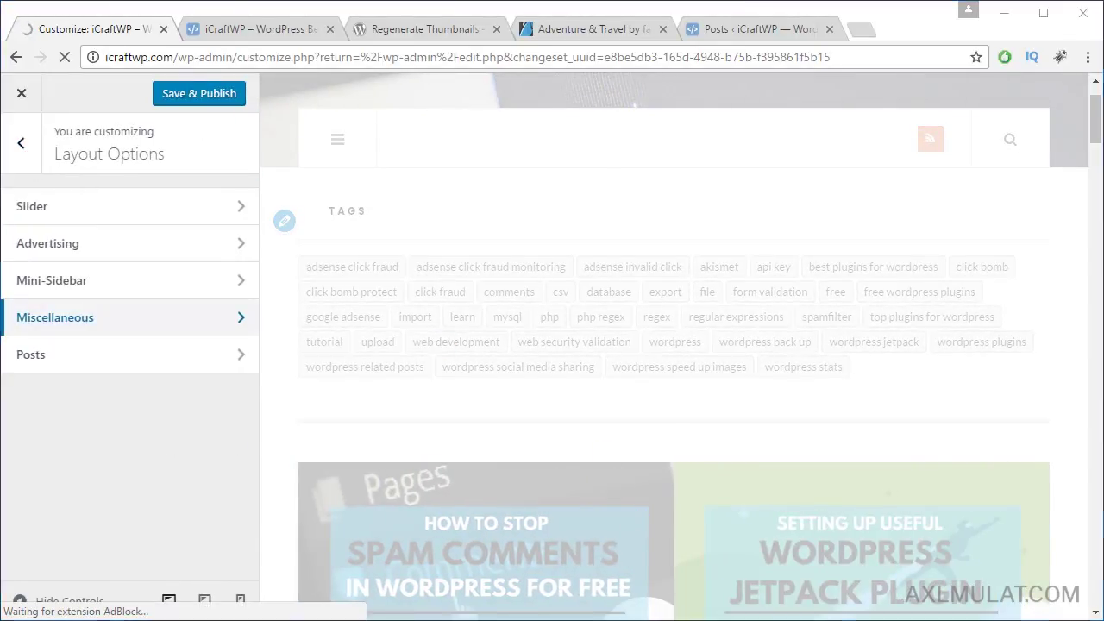
pyautogui.hotkey('alt', 'Tab')
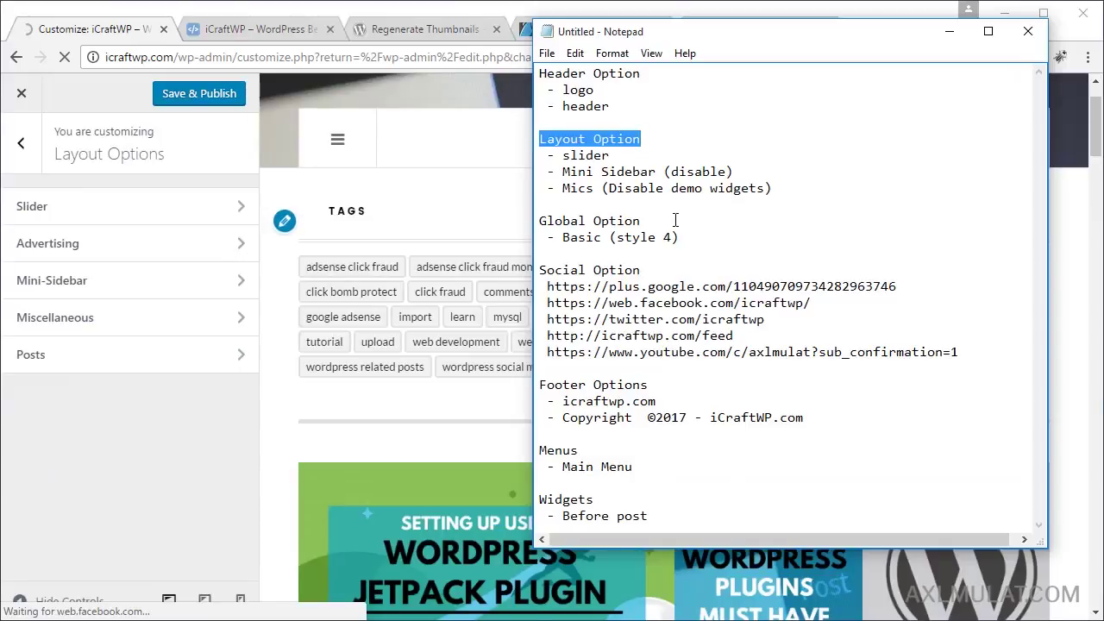
pyautogui.click(175, 356)
pyautogui.scroll(-3, 195, 442)
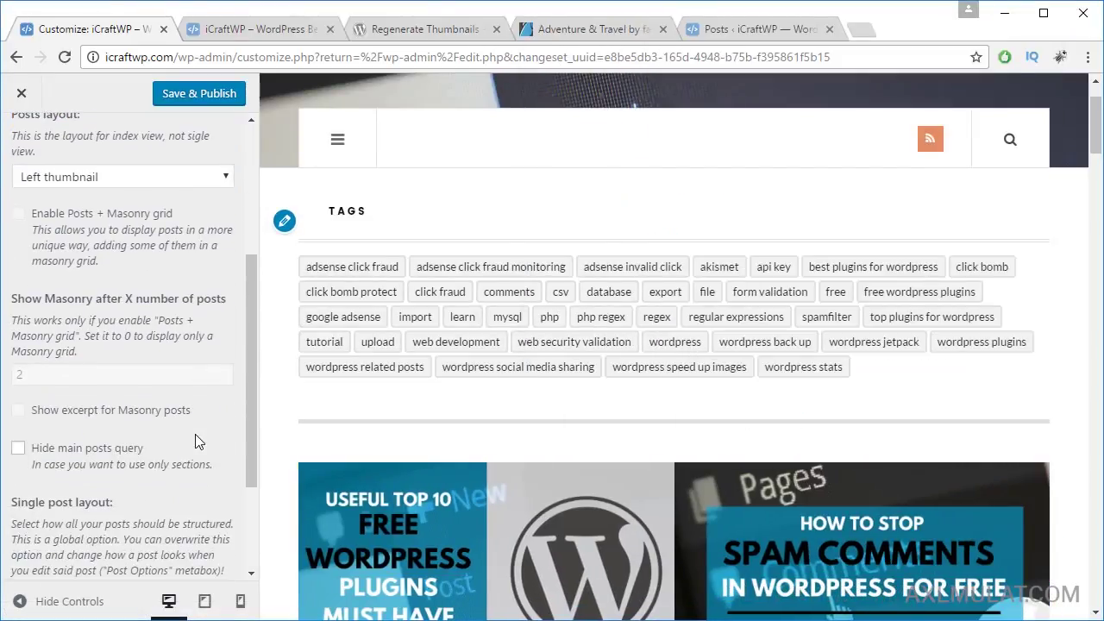
pyautogui.scroll(3, 195, 433)
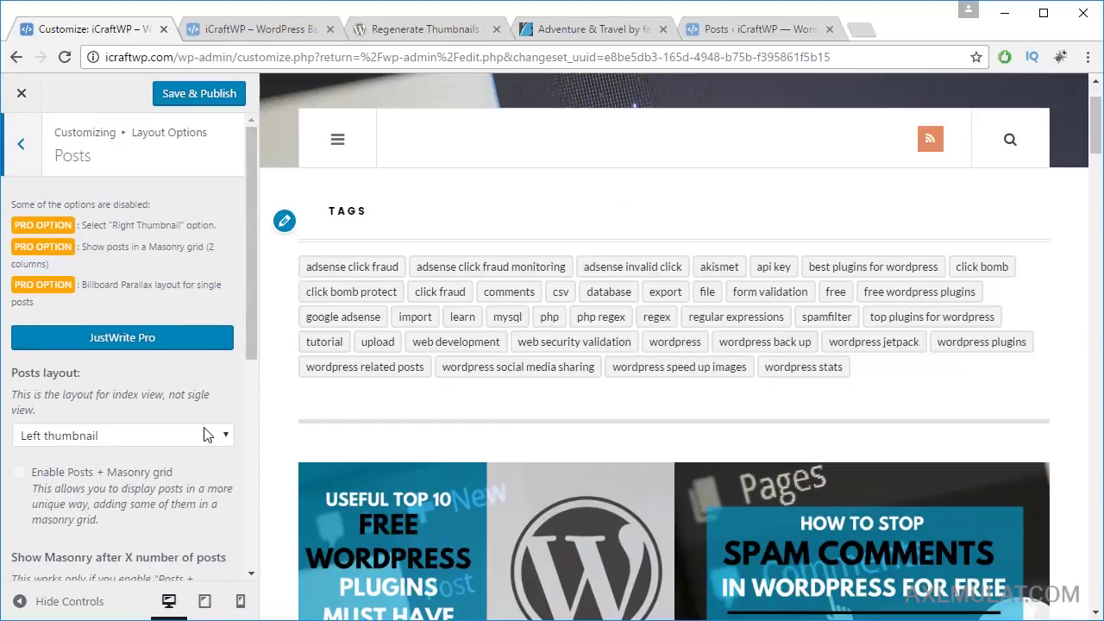
pyautogui.click(29, 172)
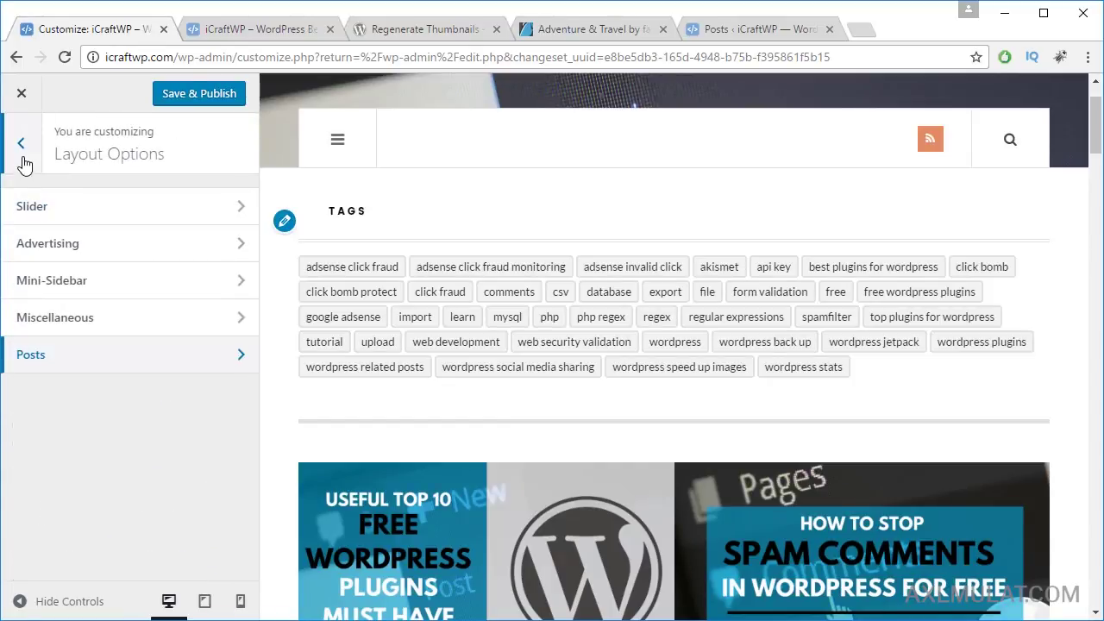
pyautogui.click(25, 167)
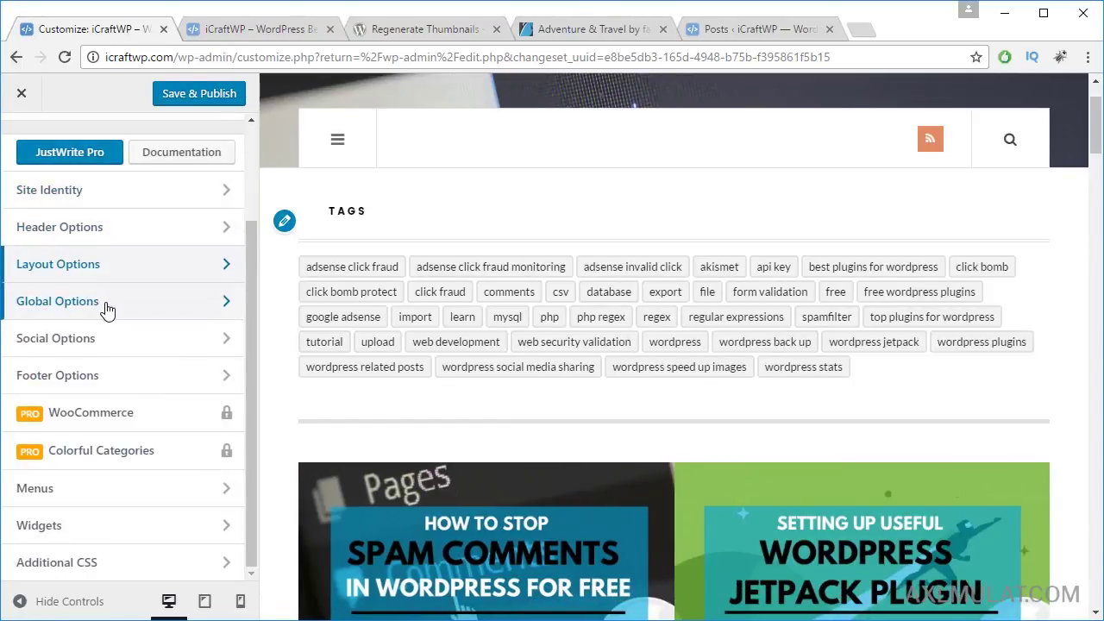
# Step: In Global Options' basic fonts, try Styles #3 and #1, then settle on font family Style #4
pyautogui.click(104, 303)
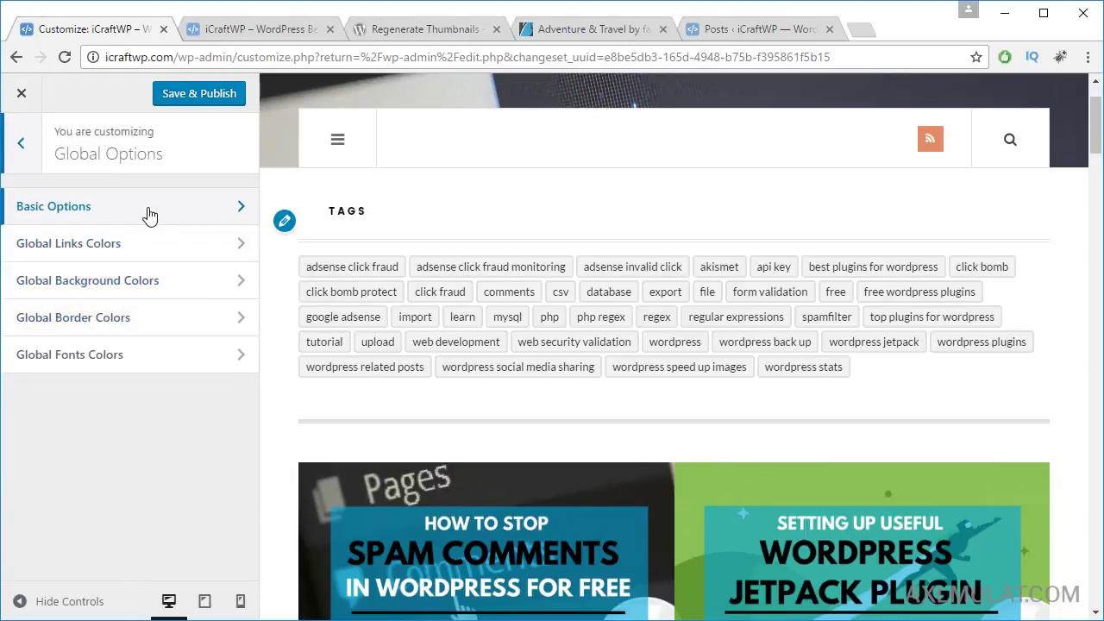
pyautogui.click(149, 214)
pyautogui.click(143, 228)
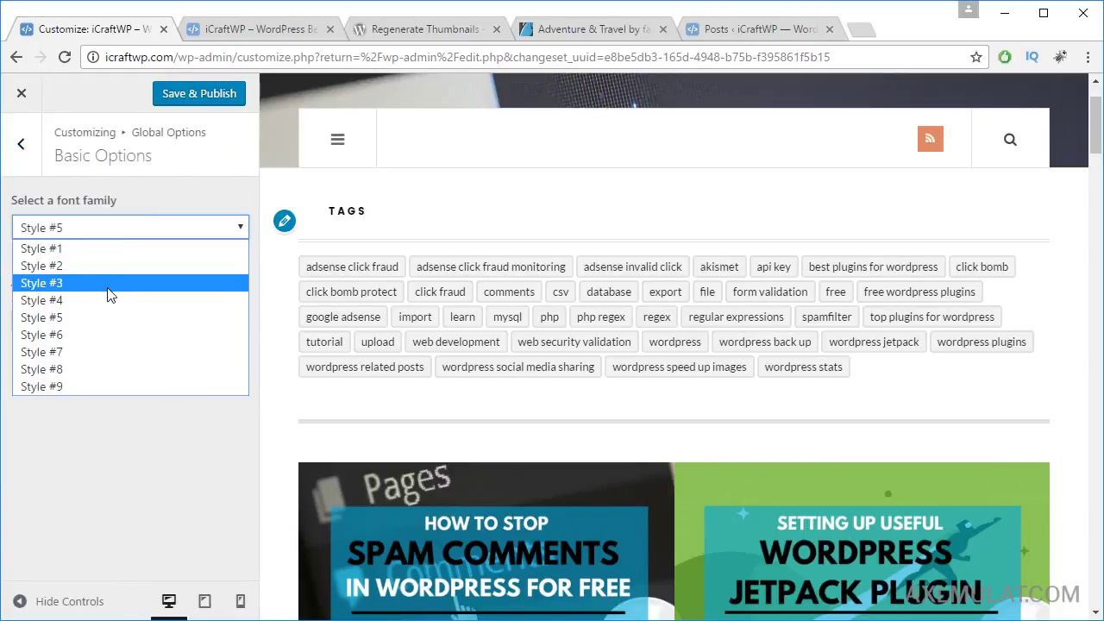
pyautogui.click(103, 302)
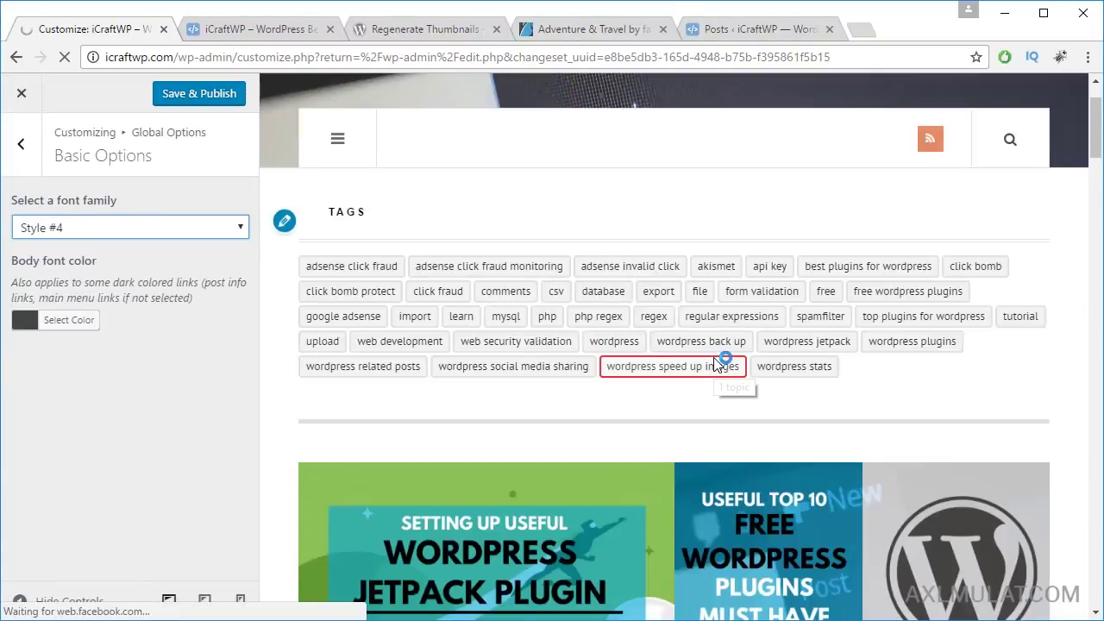
pyautogui.scroll(-5, 715, 366)
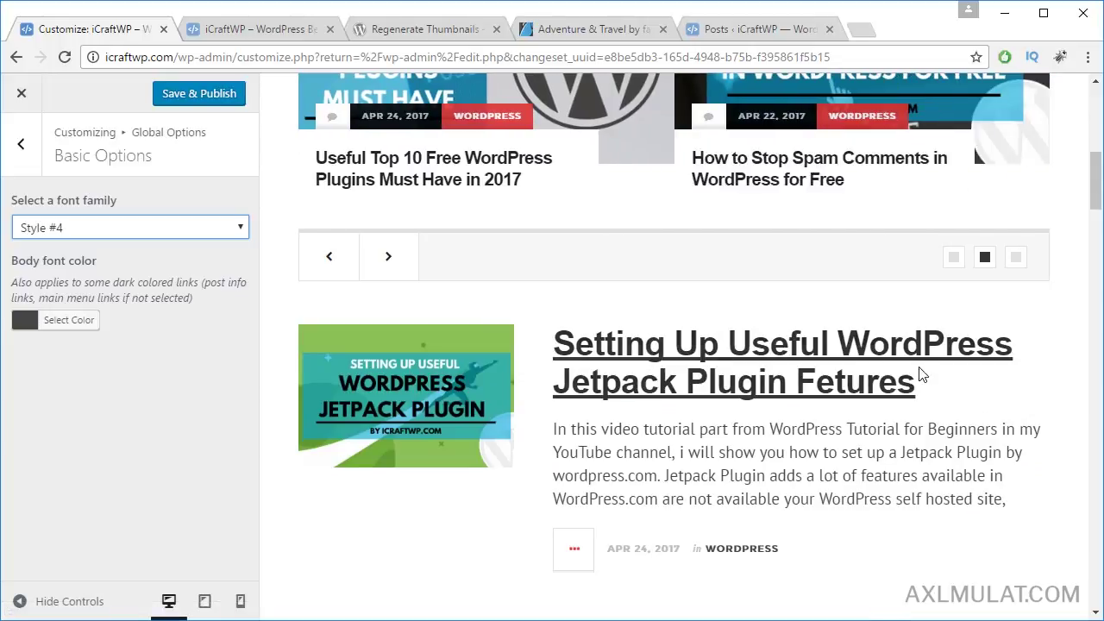
pyautogui.click(161, 232)
pyautogui.click(141, 285)
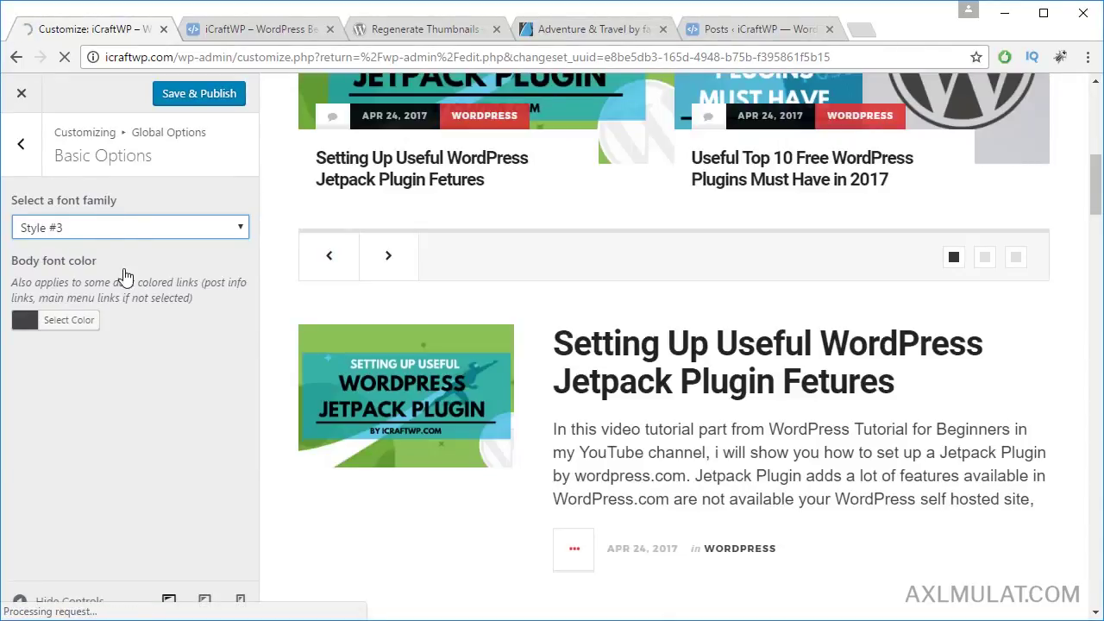
pyautogui.click(112, 233)
pyautogui.click(104, 250)
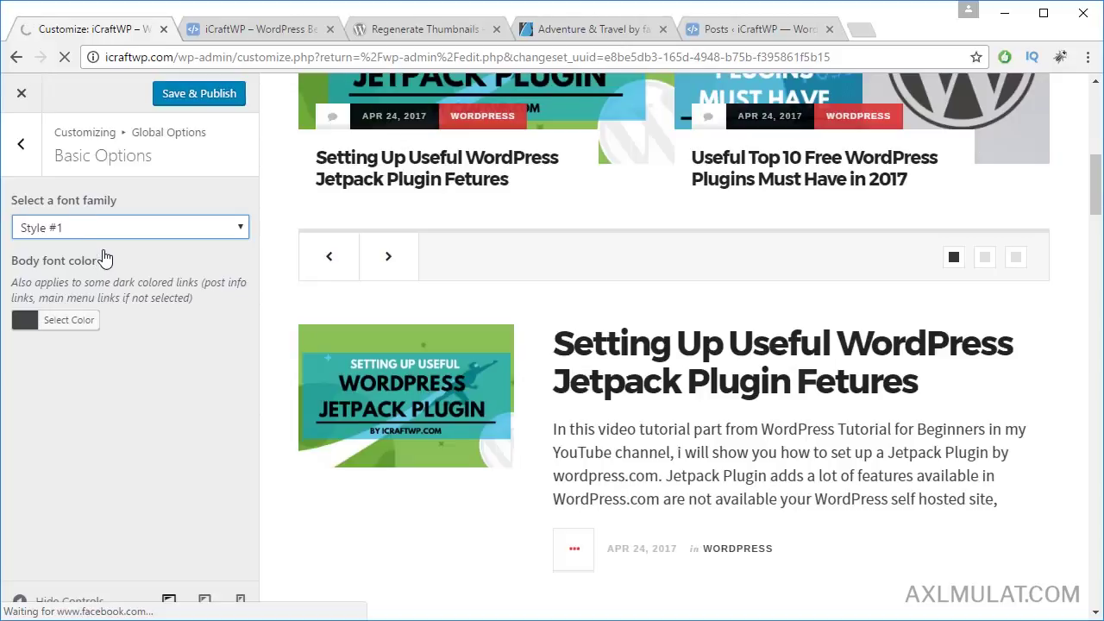
pyautogui.click(129, 233)
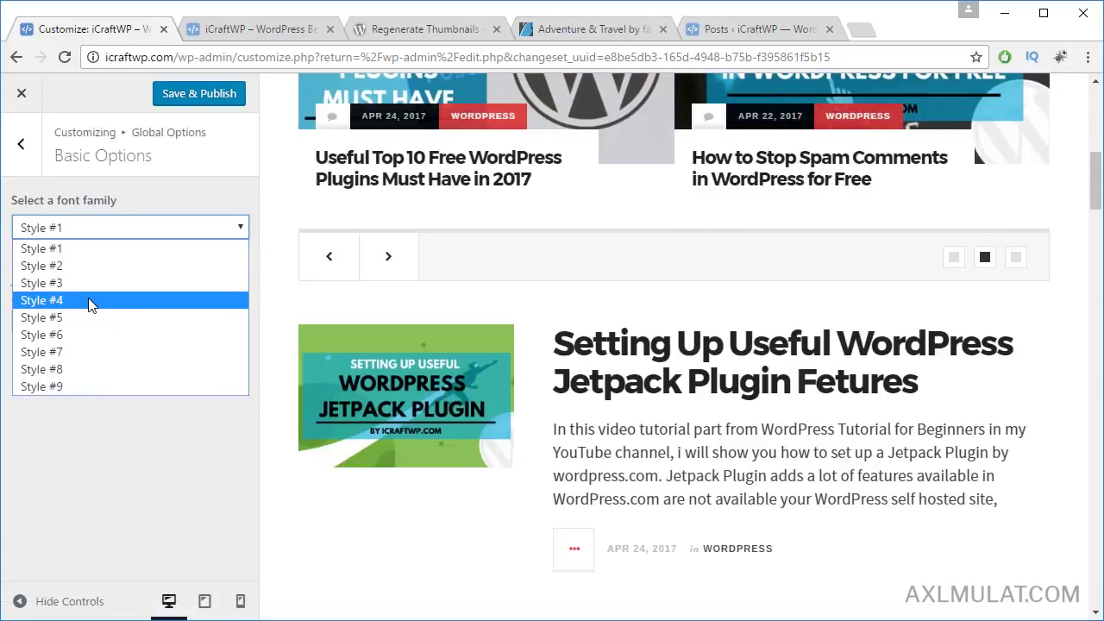
pyautogui.click(93, 302)
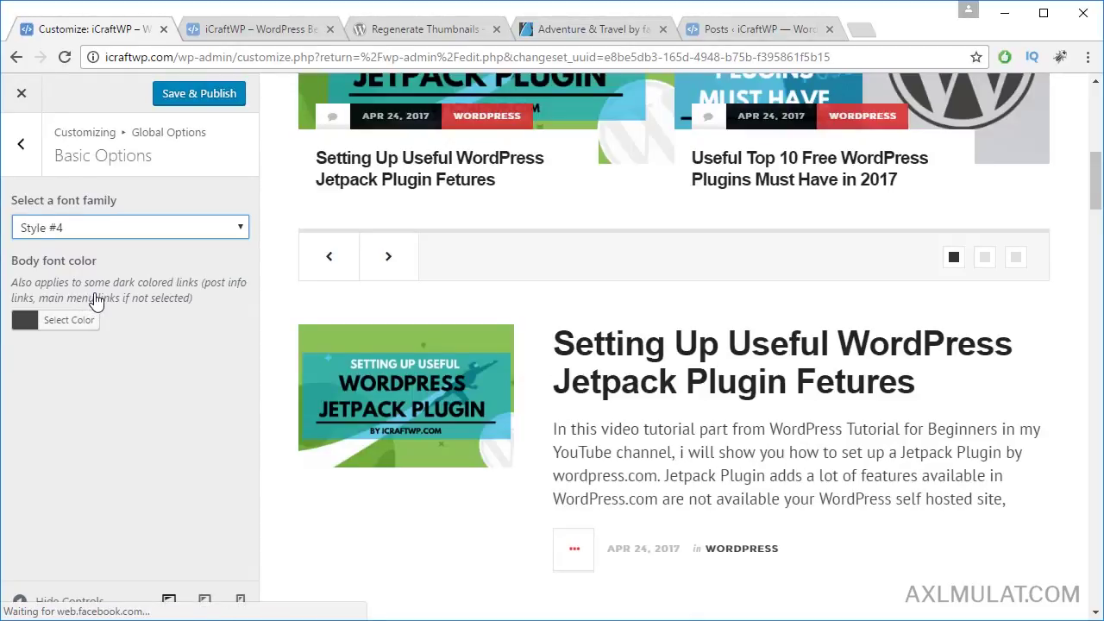
# Step: Look at the body font colour picker without changing it, then consult the setup notes
pyautogui.click(60, 327)
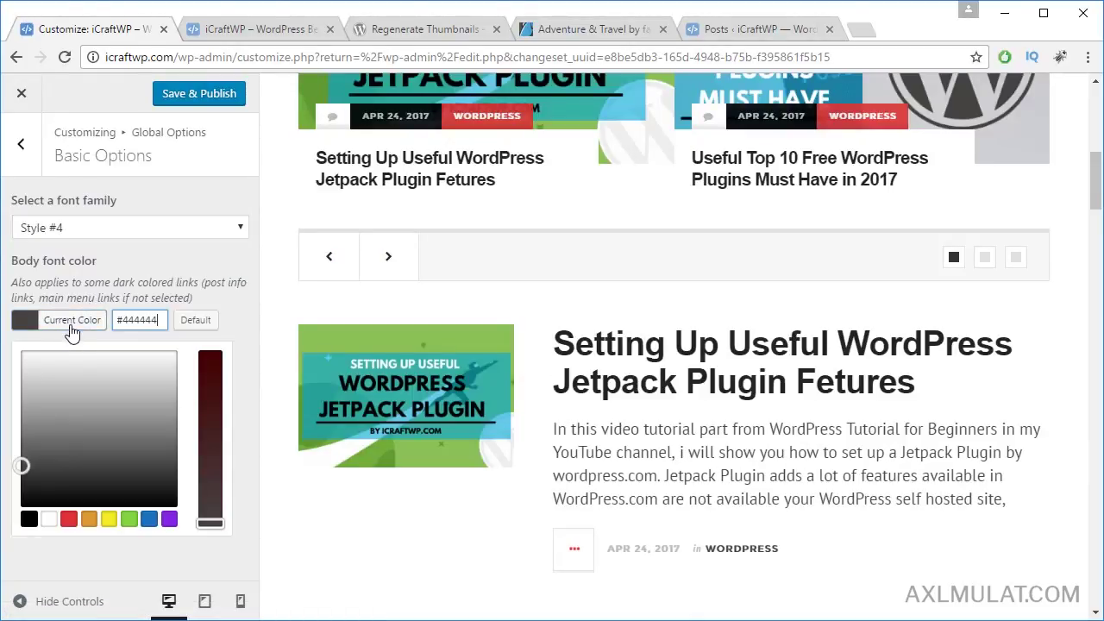
pyautogui.click(236, 312)
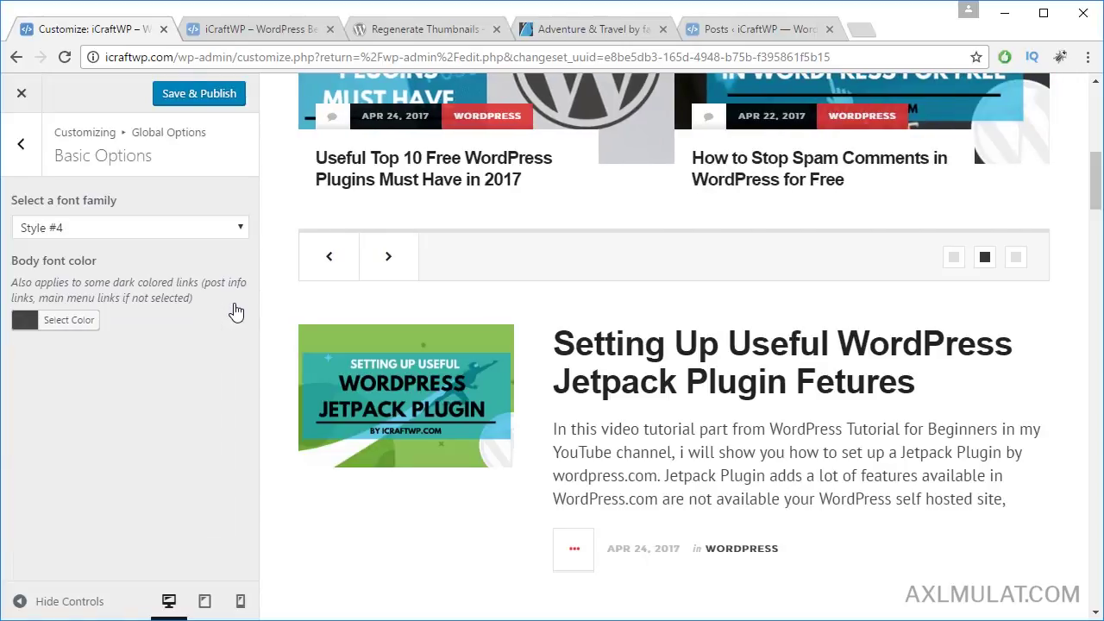
pyautogui.click(20, 143)
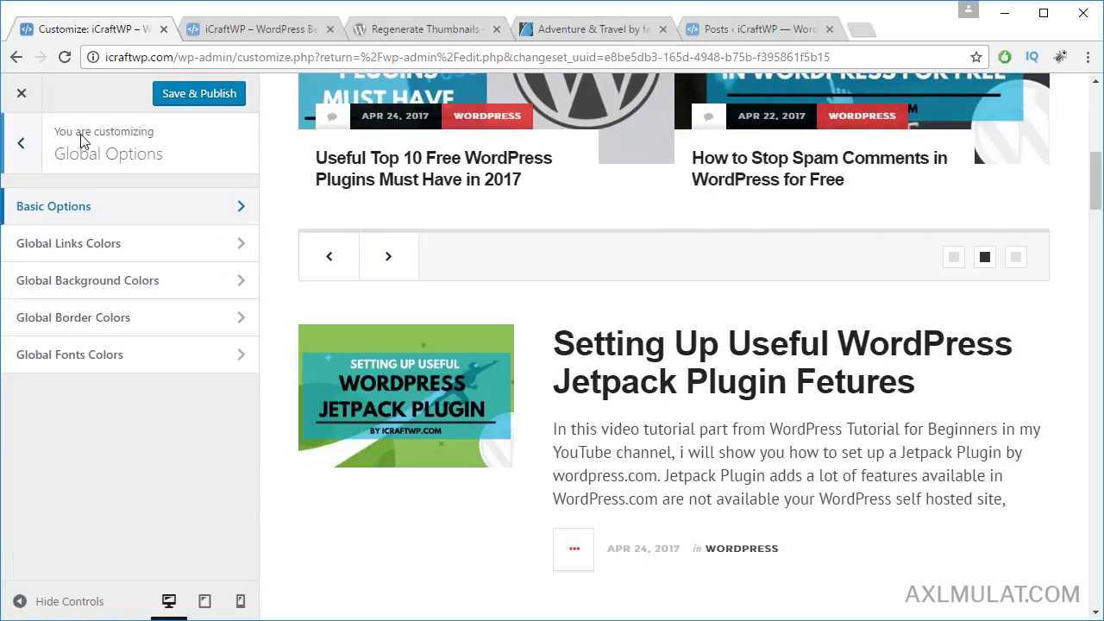
pyautogui.hotkey('alt', 'Tab')
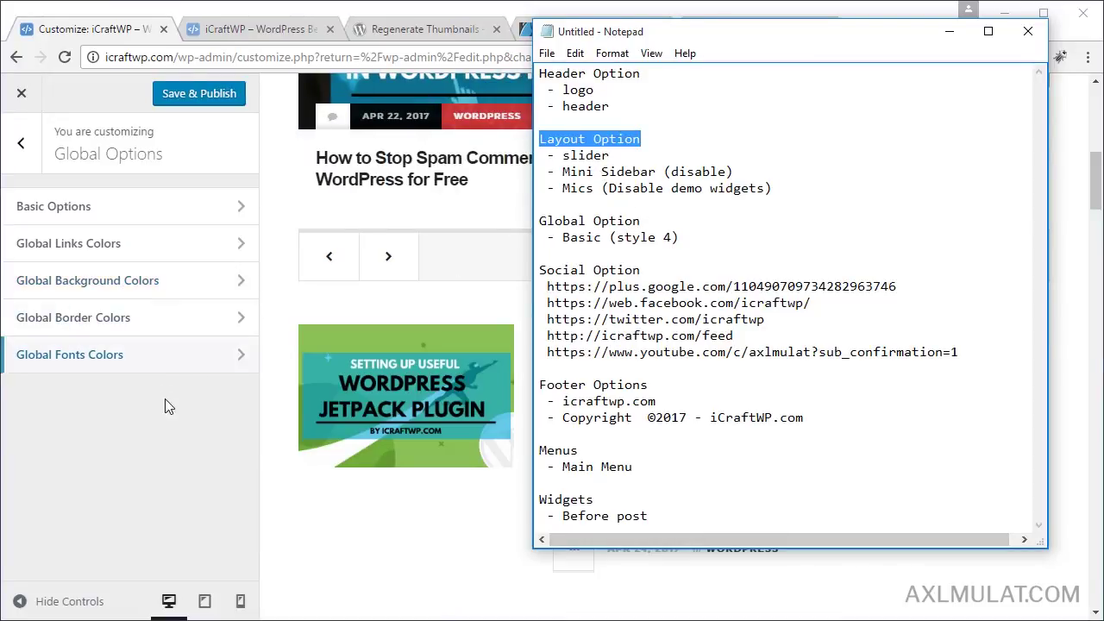
pyautogui.click(147, 428)
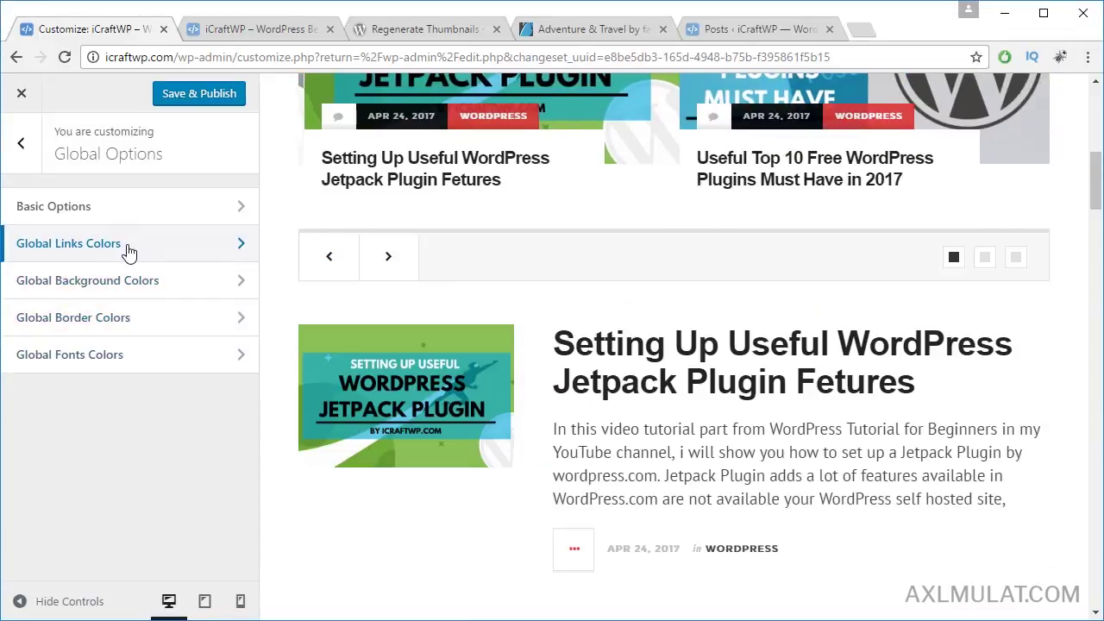
# Step: Review the link colour and global background colour settings, then go back to the top-level sections
pyautogui.click(133, 250)
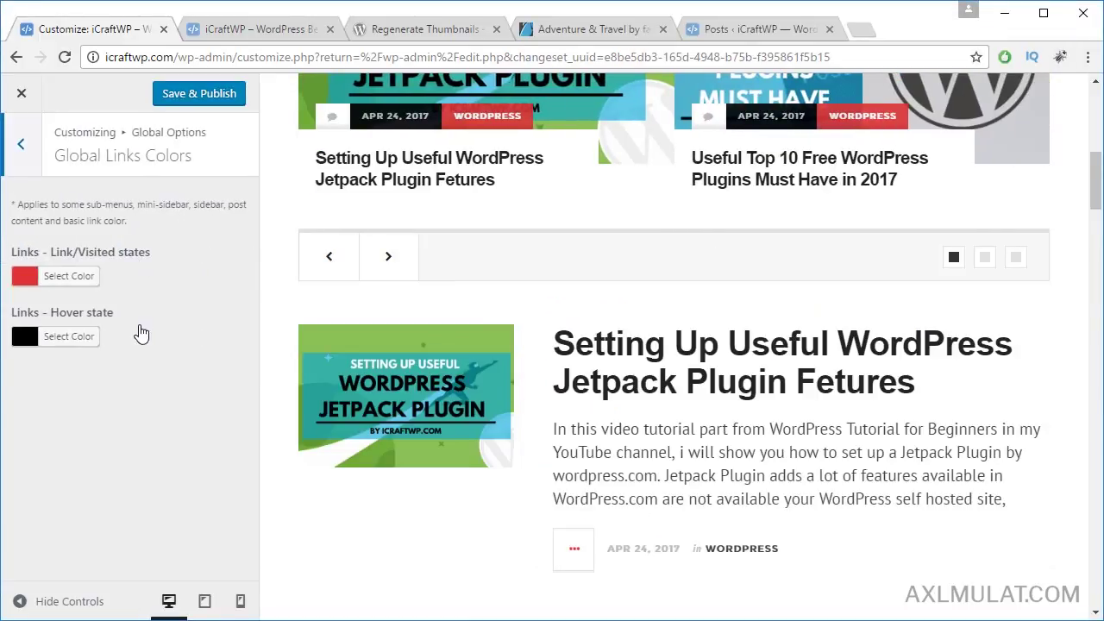
pyautogui.click(21, 142)
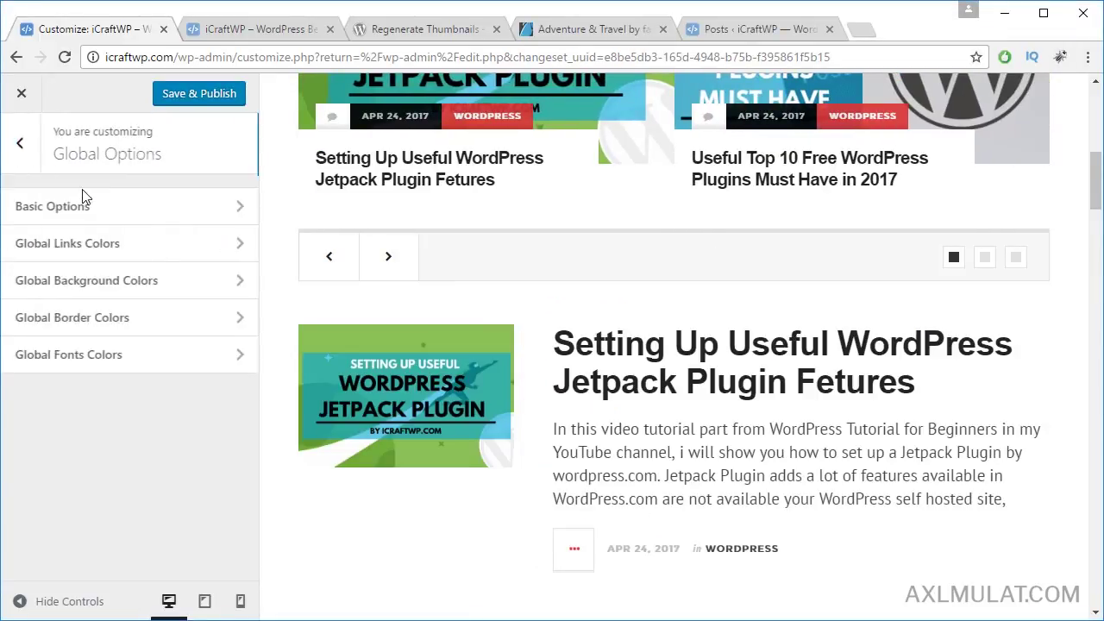
pyautogui.click(131, 278)
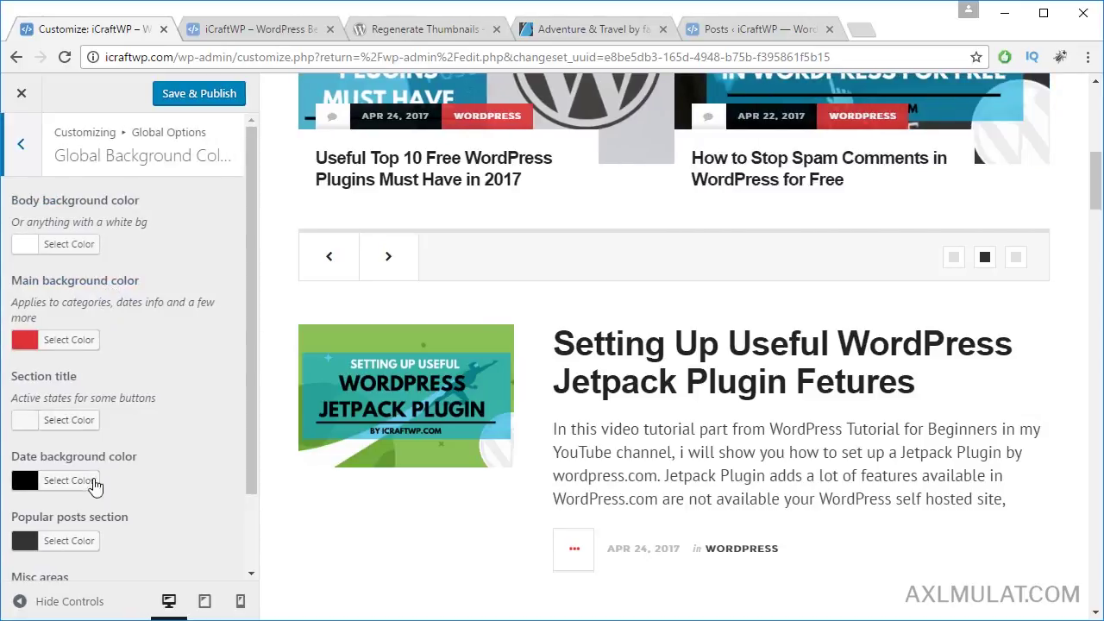
pyautogui.scroll(-1, 131, 349)
pyautogui.scroll(1, 63, 164)
pyautogui.click(28, 149)
pyautogui.click(31, 152)
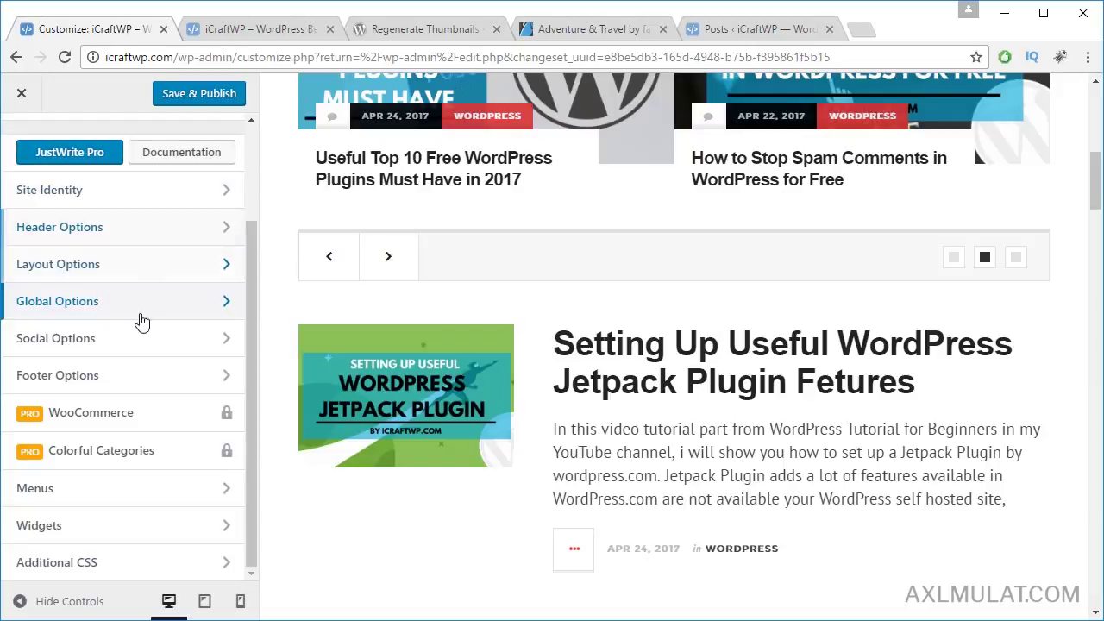
# Step: Paste the Google Plus link from the notes into the Social Options Google Plus field
pyautogui.click(154, 344)
pyautogui.scroll(3, 702, 318)
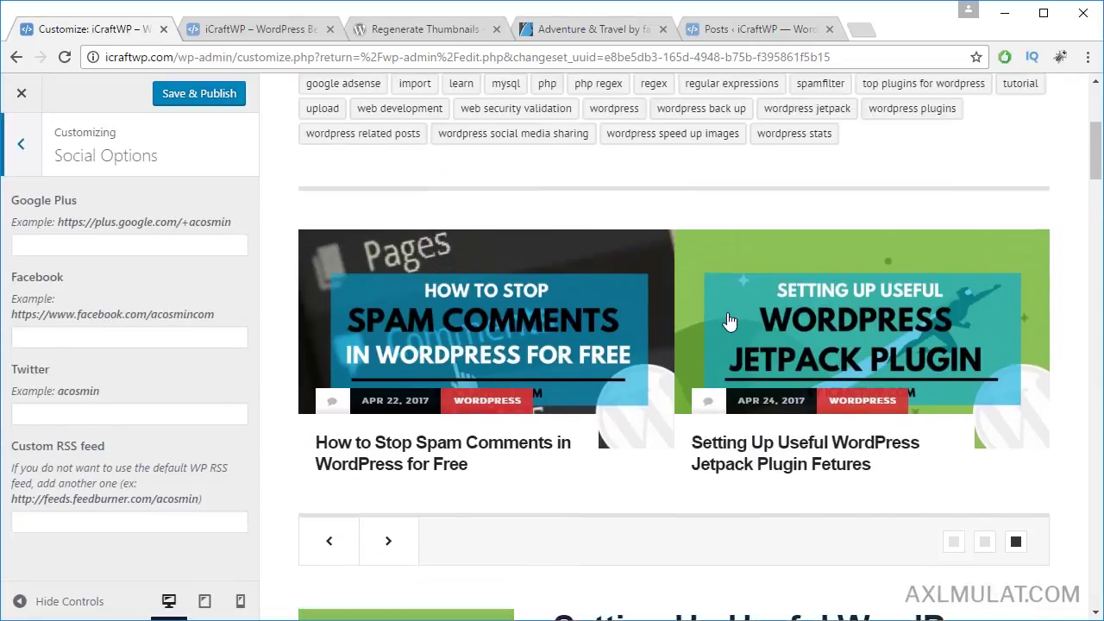
pyautogui.scroll(4, 729, 321)
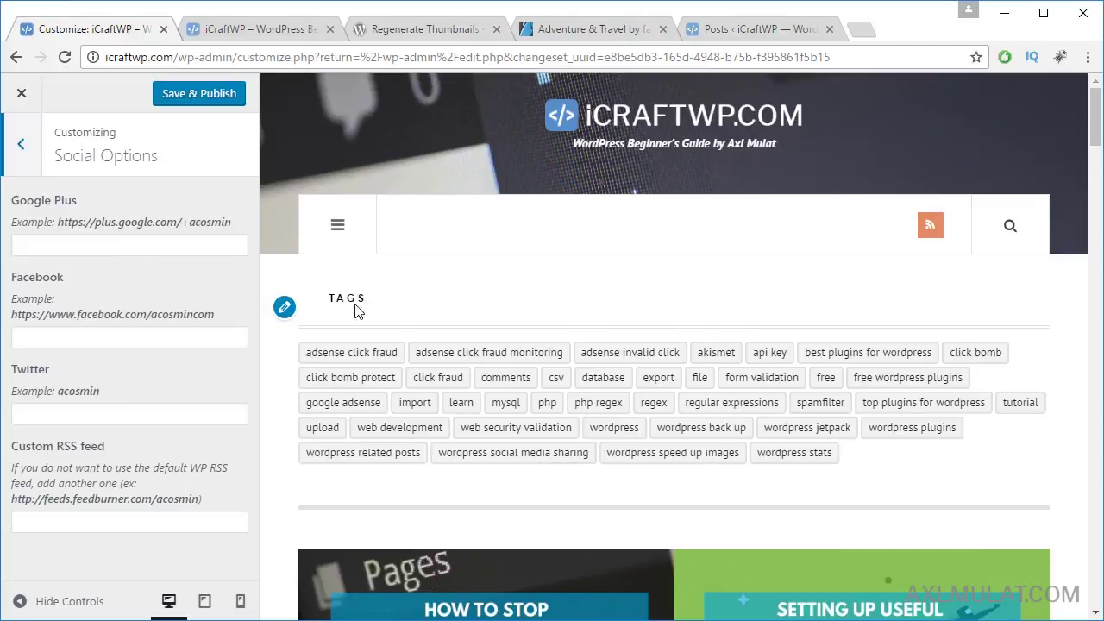
pyautogui.hotkey('alt', 'Tab')
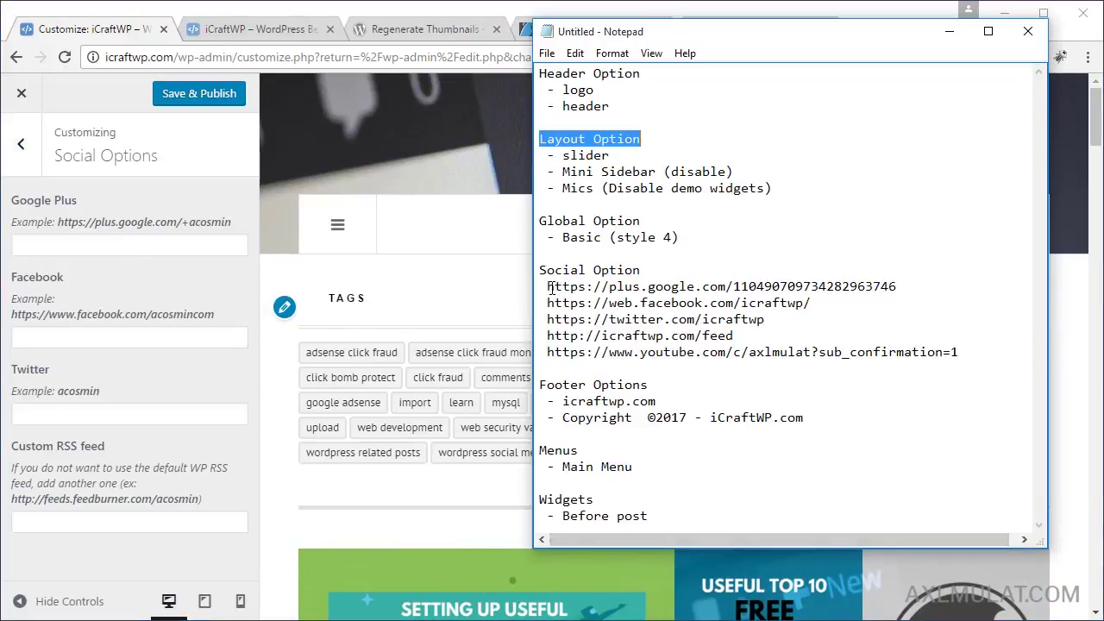
pyautogui.moveTo(548, 287); pyautogui.dragTo(897, 287)
pyautogui.hotkey('ctrl', 'c')
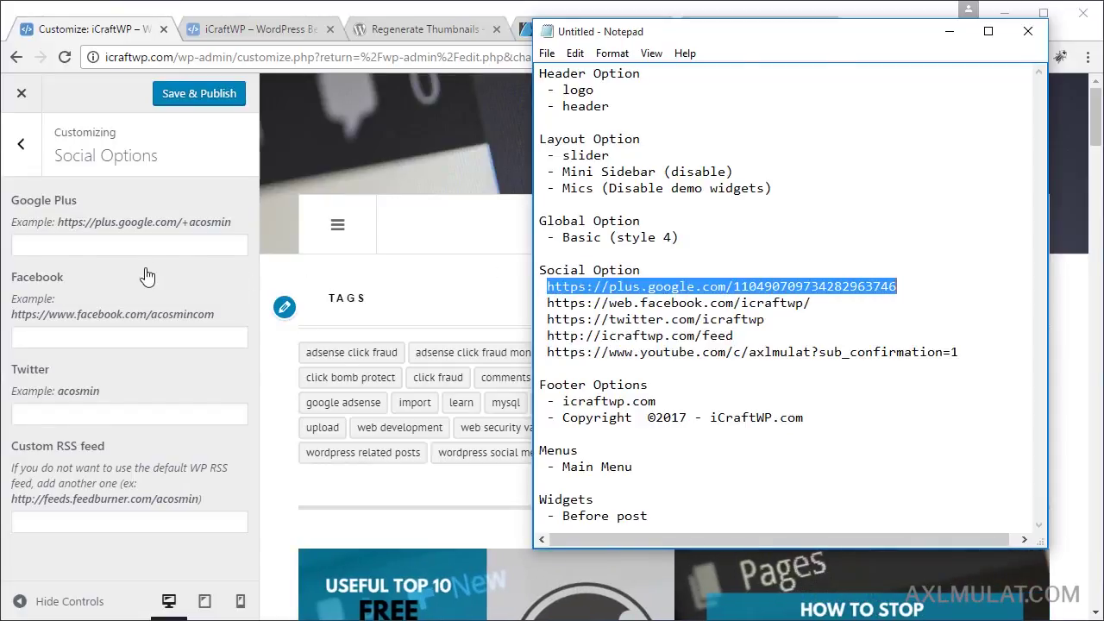
pyautogui.click(163, 246)
pyautogui.hotkey('ctrl', 'v')
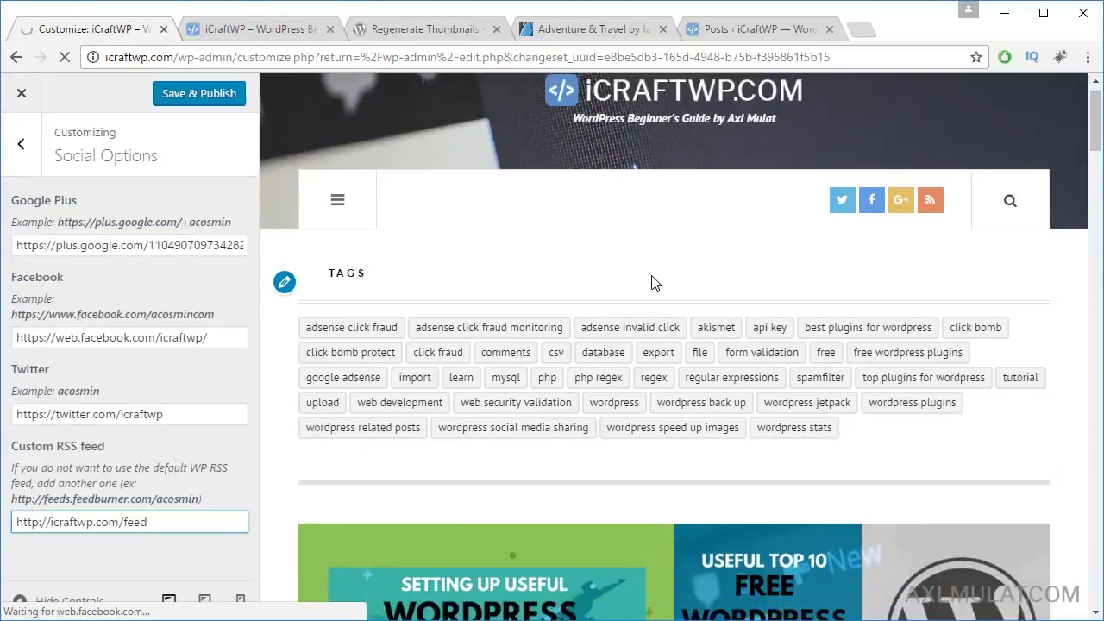
pyautogui.scroll(-2, 653, 283)
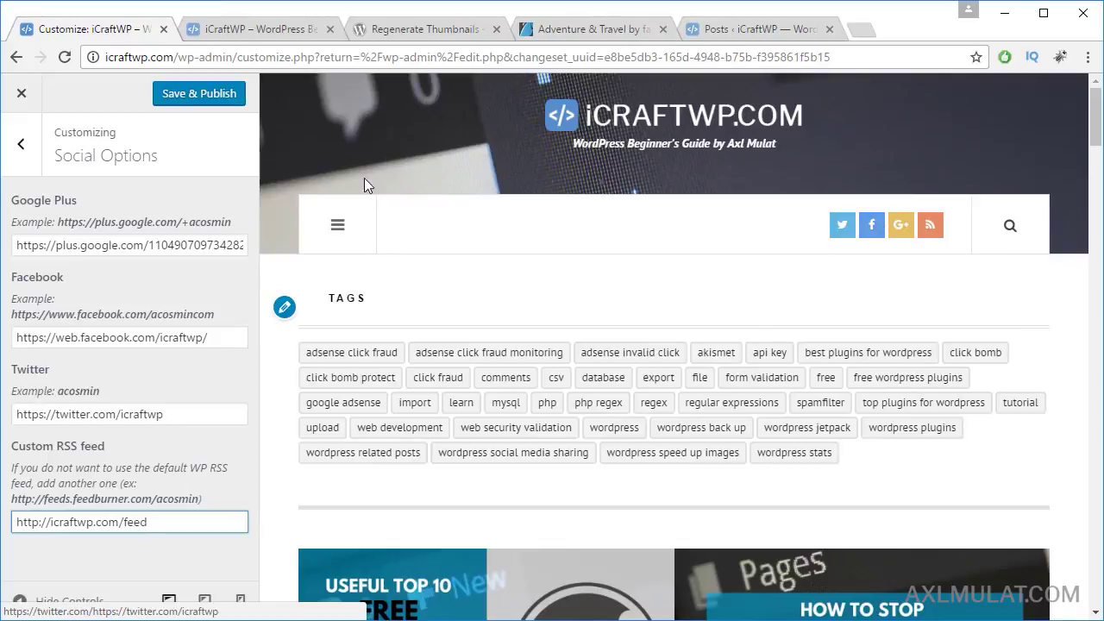
pyautogui.click(20, 144)
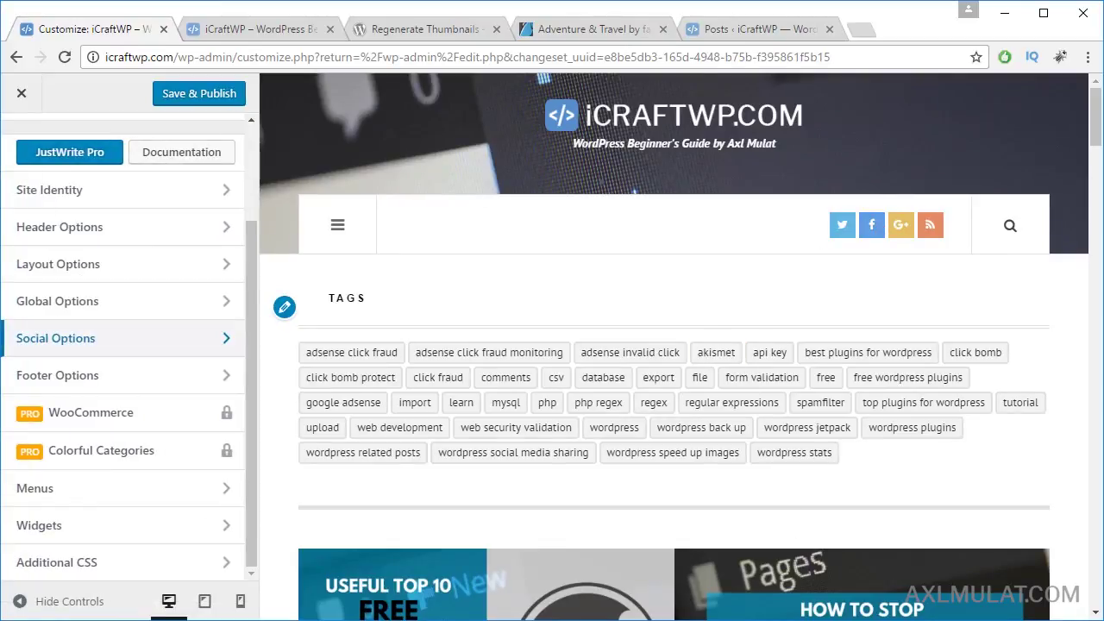
# Step: Replace the footer logo text JustWrite with icraftwp.com
pyautogui.hotkey('alt', 'Tab')
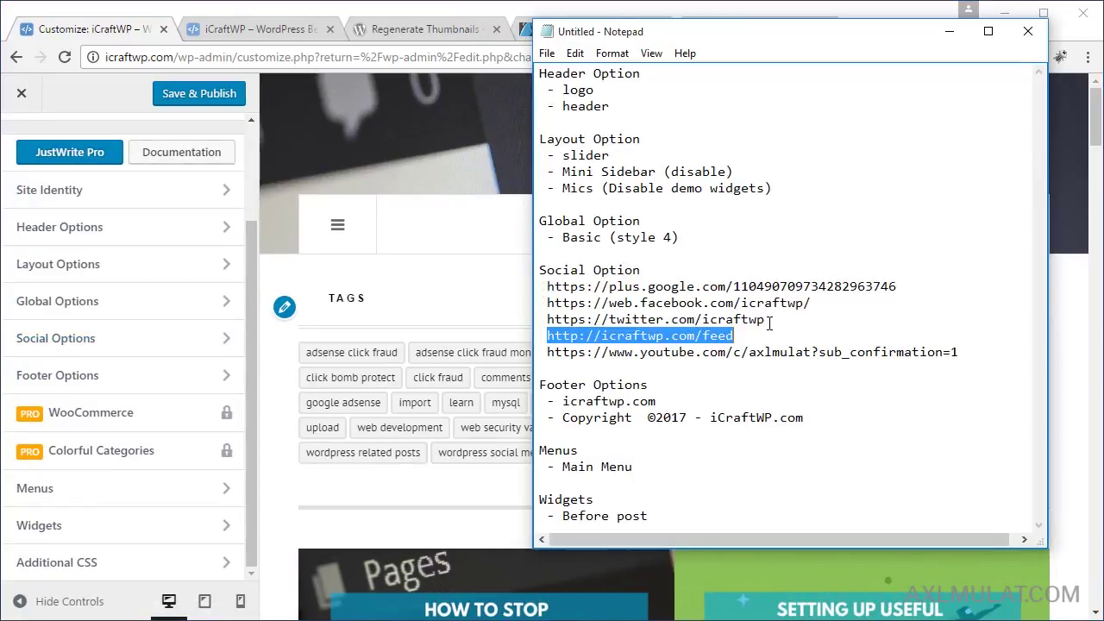
pyautogui.click(179, 387)
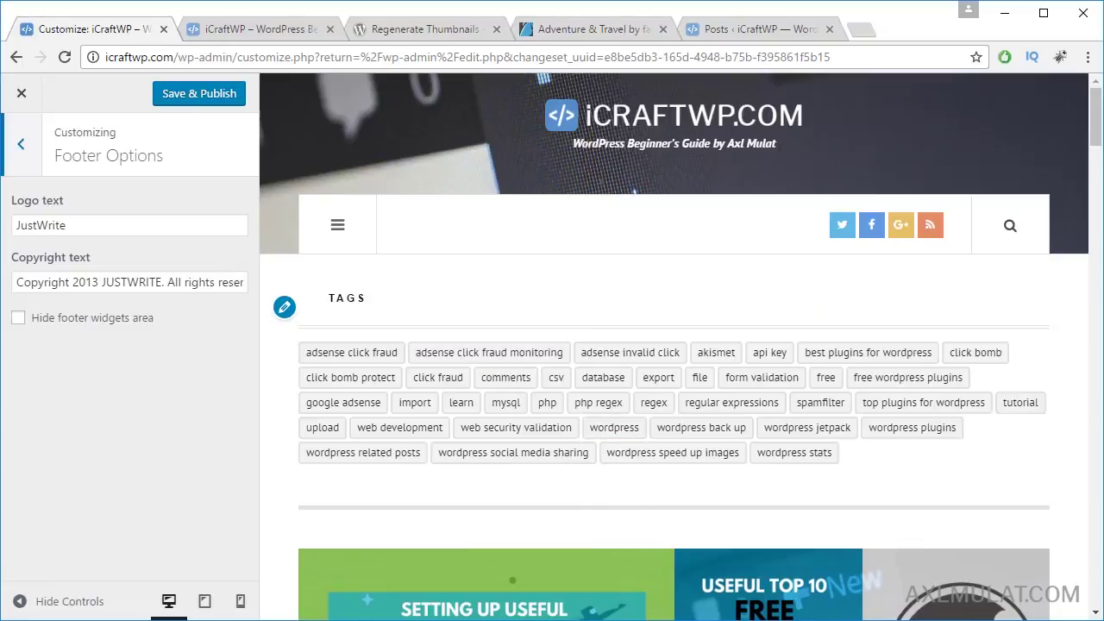
pyautogui.hotkey('alt', 'Tab')
pyautogui.moveTo(565, 401); pyautogui.dragTo(663, 397)
pyautogui.hotkey('ctrl', 'c')
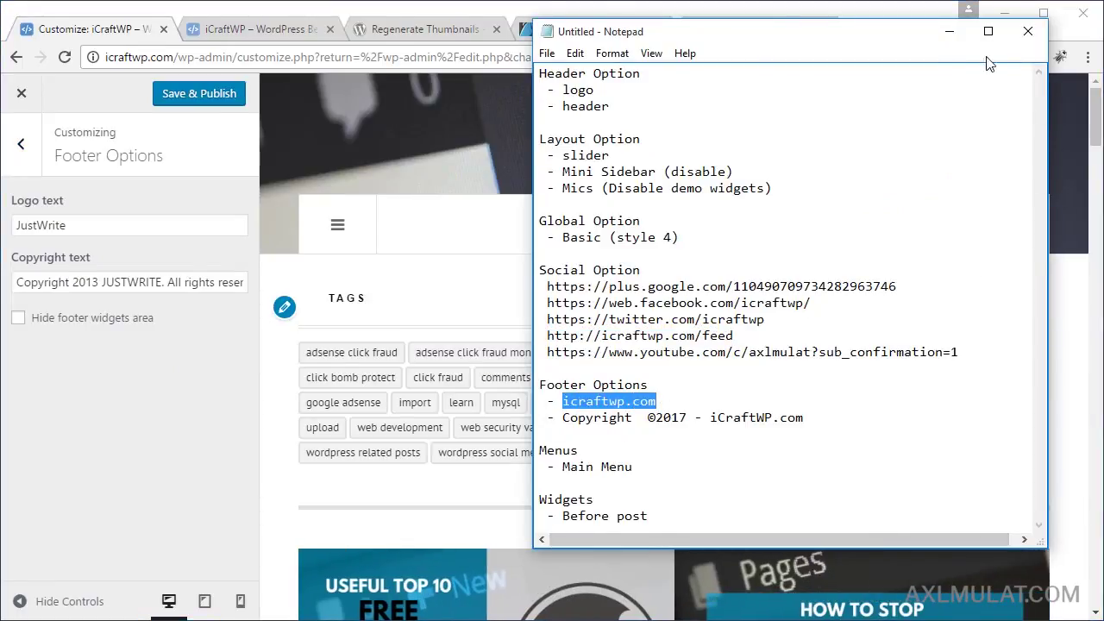
pyautogui.click(949, 31)
pyautogui.moveTo(1093, 115); pyautogui.dragTo(1077, 564)
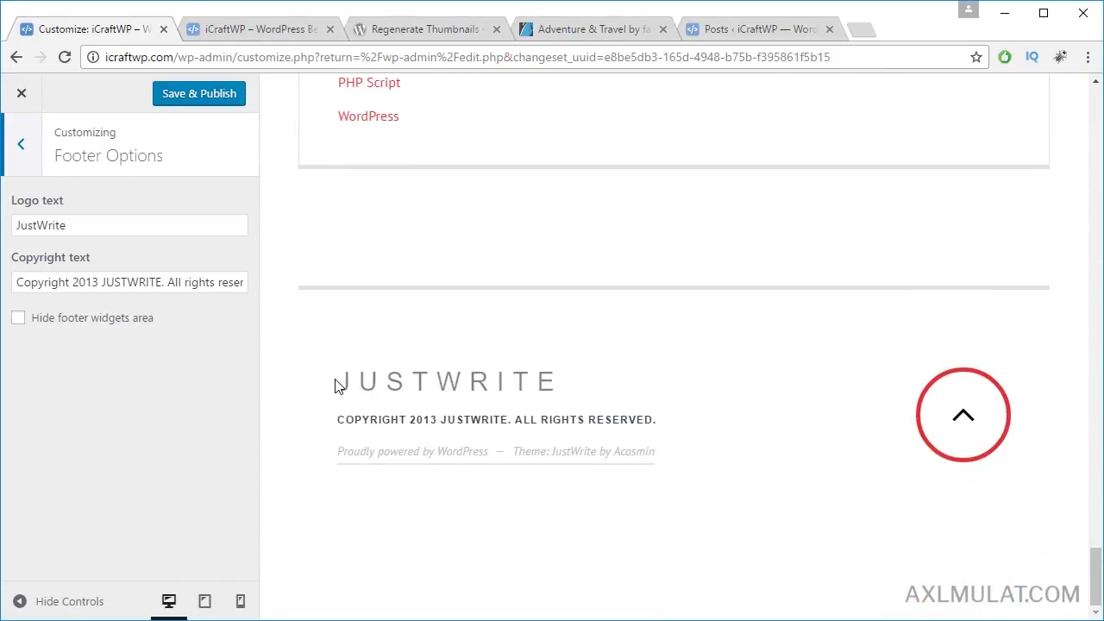
pyautogui.moveTo(106, 225); pyautogui.dragTo(12, 225)
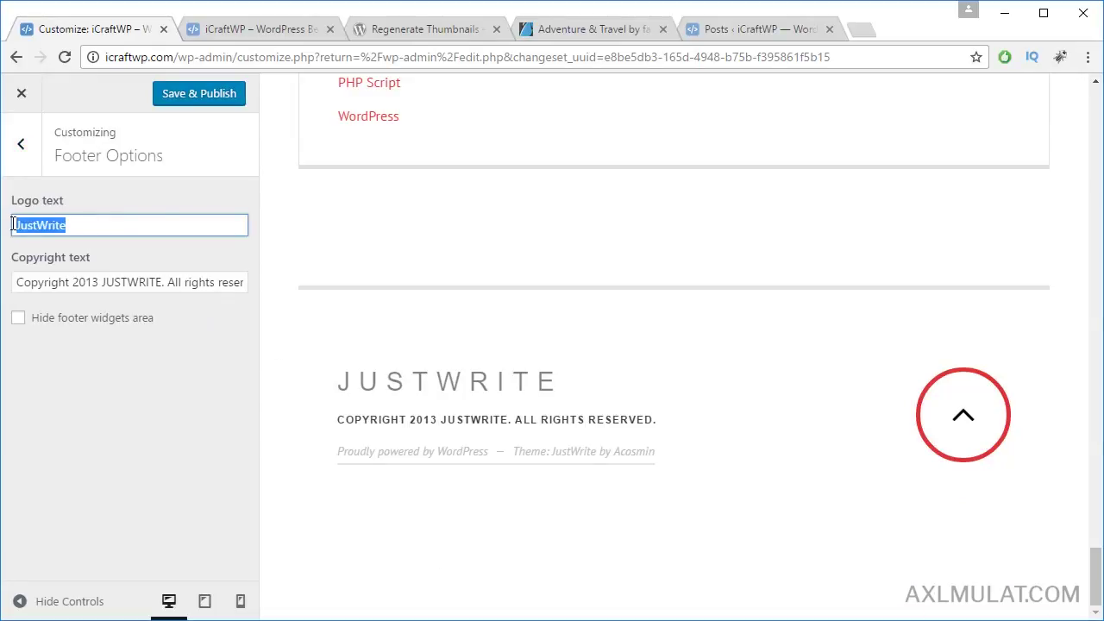
pyautogui.hotkey('ctrl', 'v')
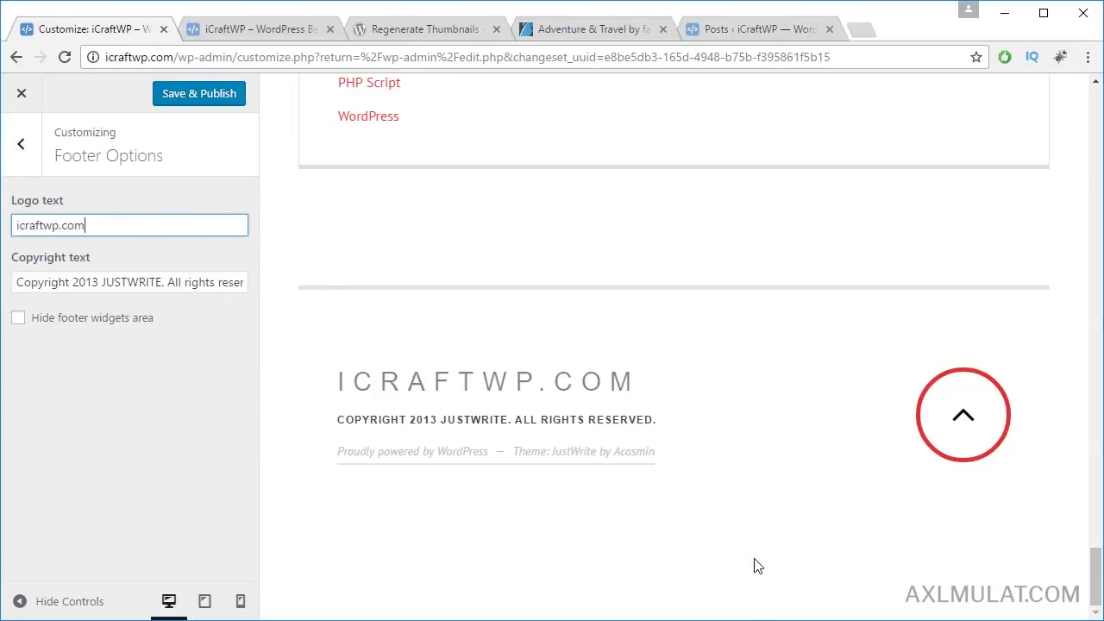
# Step: Set the footer copyright text to 'Copyright ©2017 - iCraftWP.com'
pyautogui.hotkey('alt', 'Tab')
pyautogui.doubleClick(569, 418)
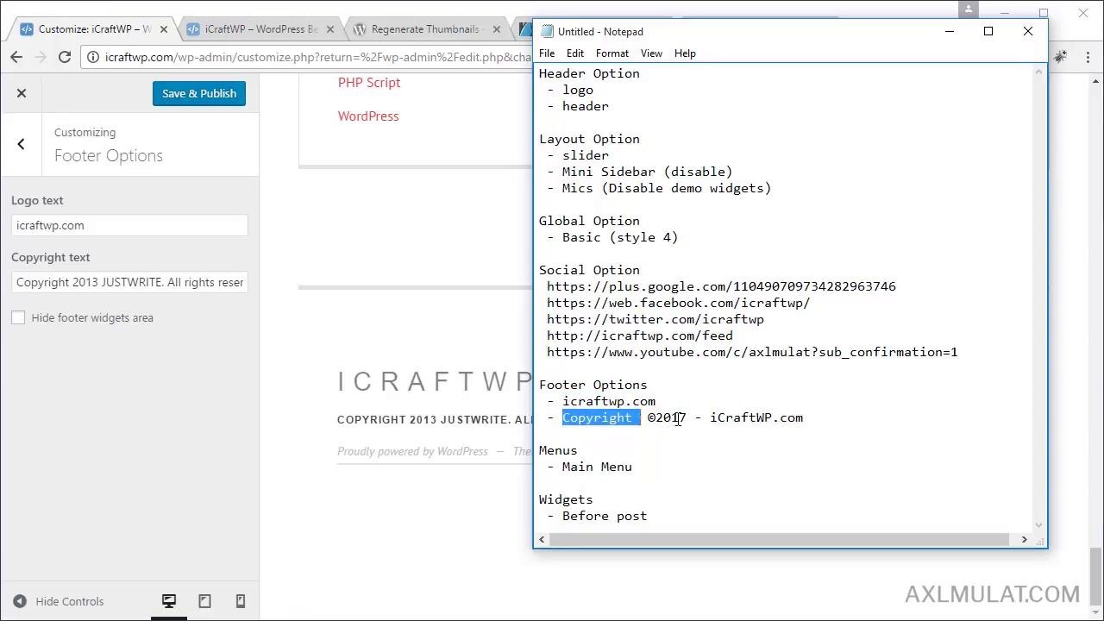
pyautogui.moveTo(679, 419); pyautogui.dragTo(816, 419)
pyautogui.hotkey('ctrl', 'c')
pyautogui.click(103, 282)
pyautogui.hotkey('ctrl', 'a')
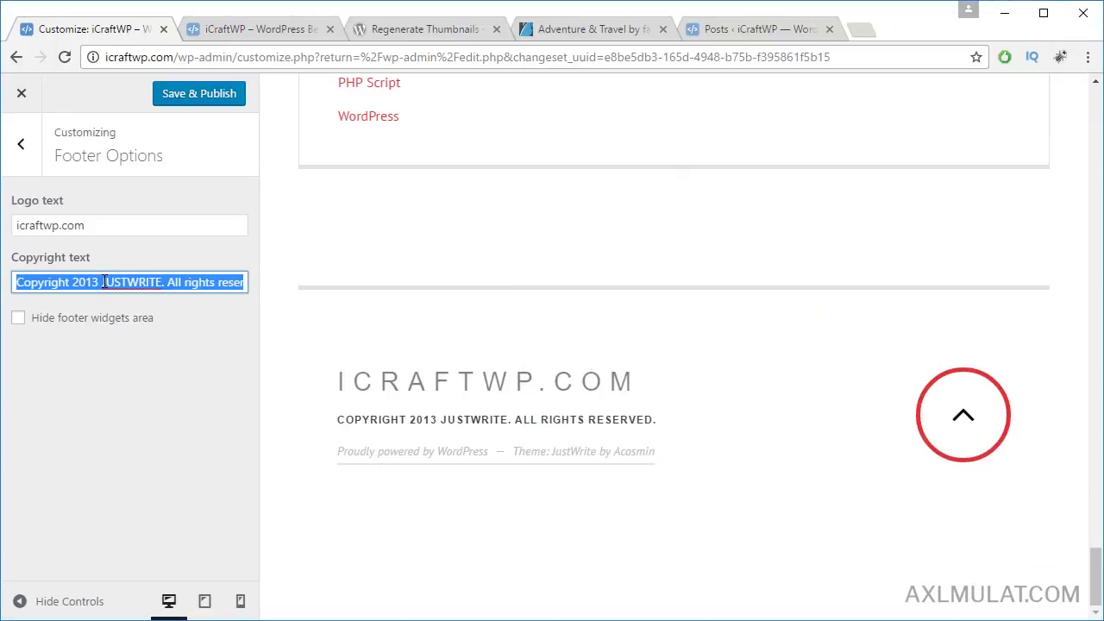
pyautogui.hotkey('ctrl', 'v')
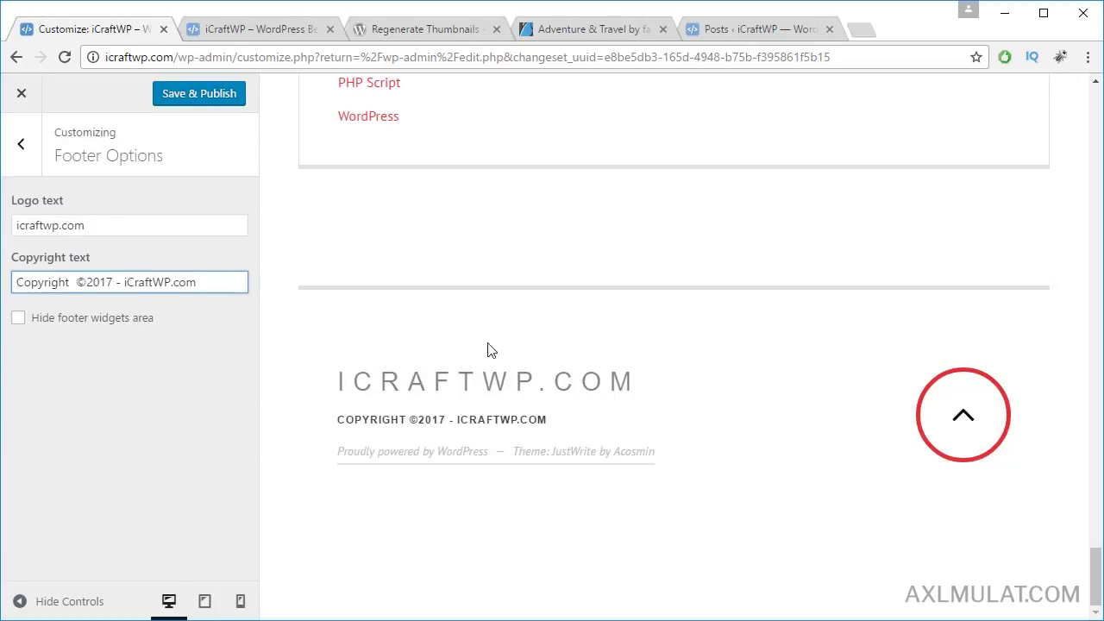
pyautogui.hotkey('alt', 'Tab')
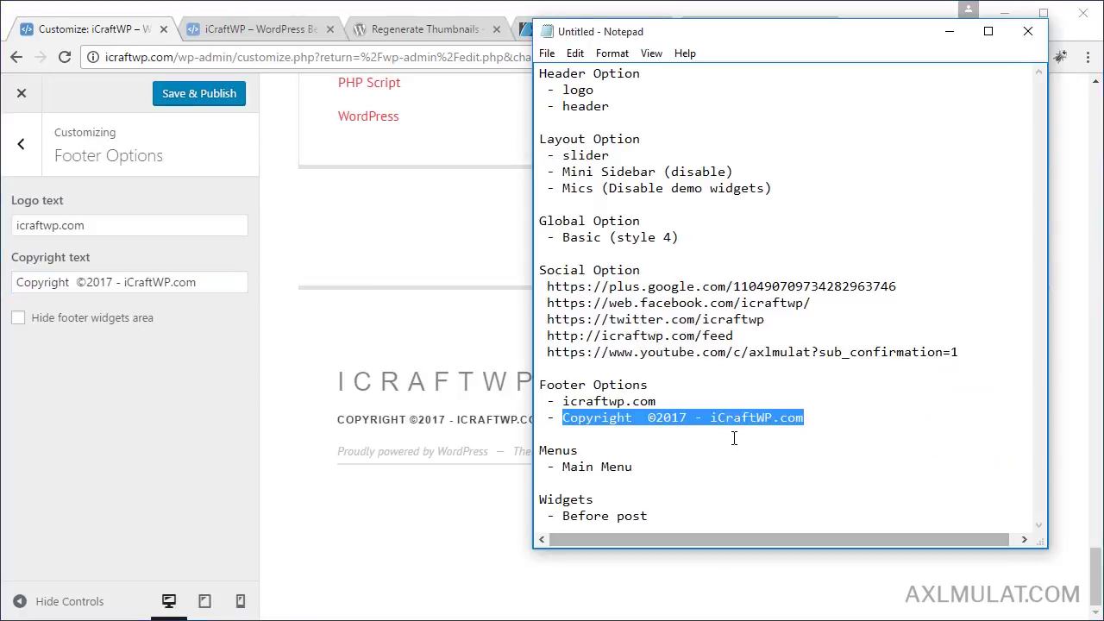
pyautogui.click(92, 456)
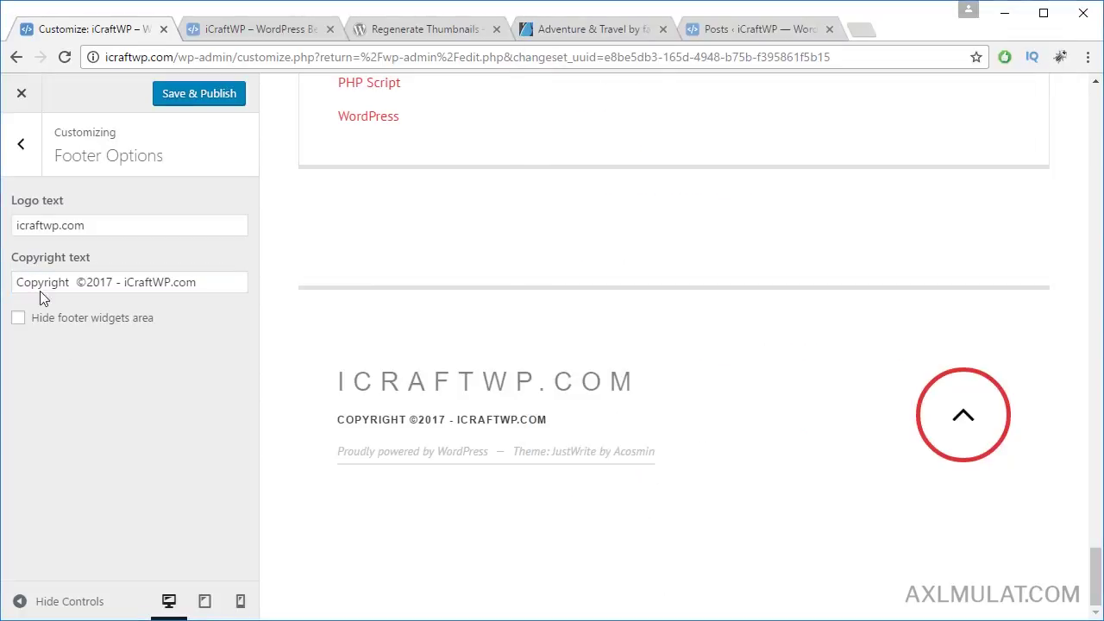
# Step: Assign icraft-main-menu to the Main Menu location
pyautogui.click(27, 154)
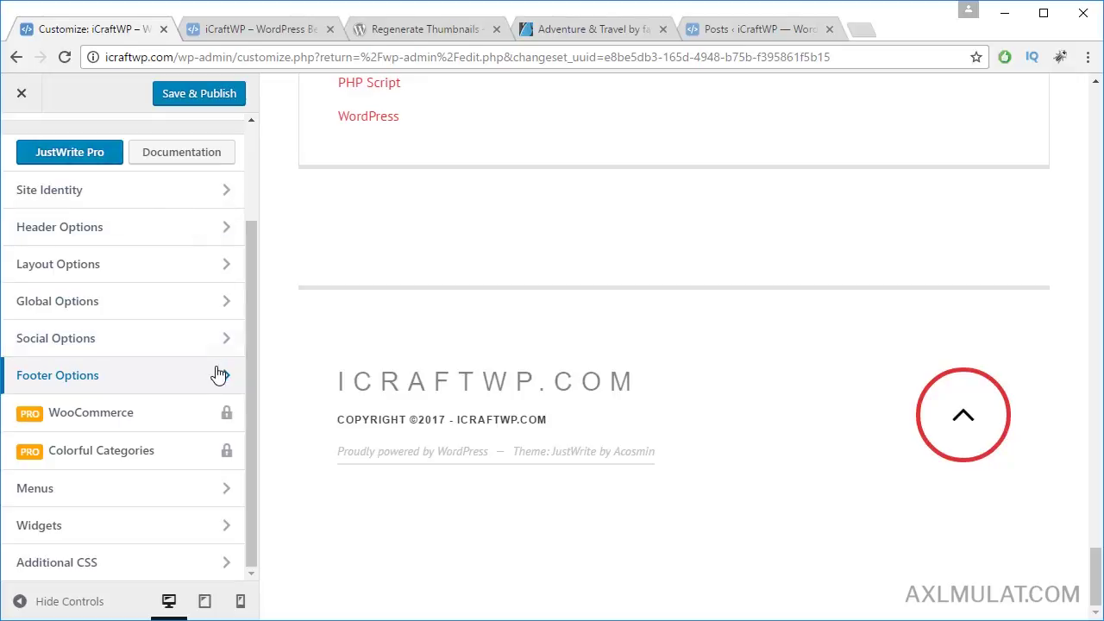
pyautogui.click(185, 476)
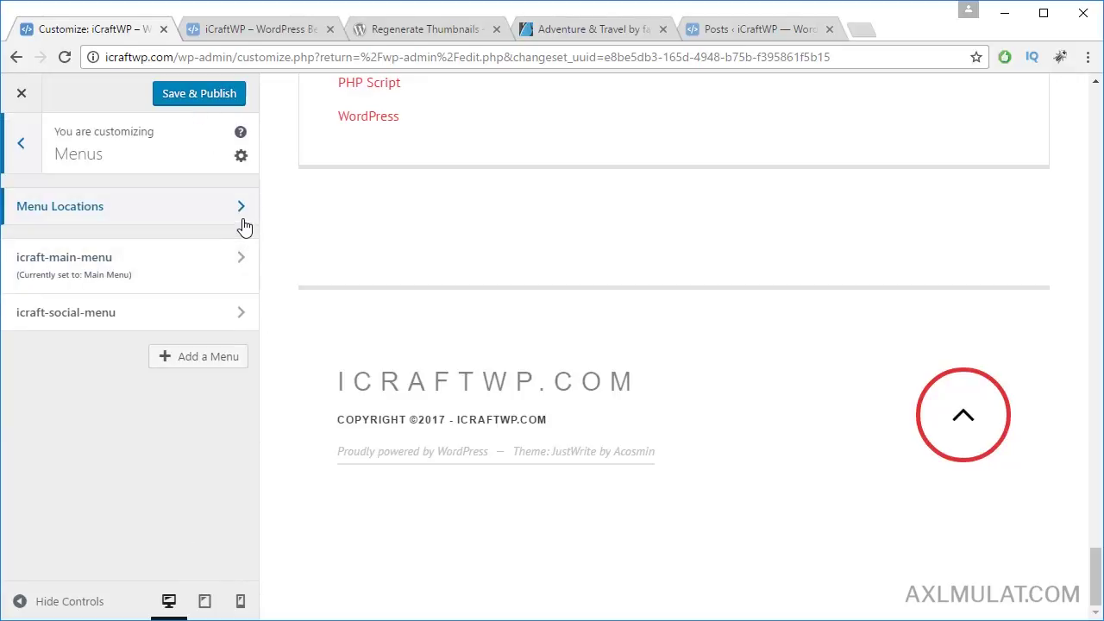
pyautogui.click(161, 219)
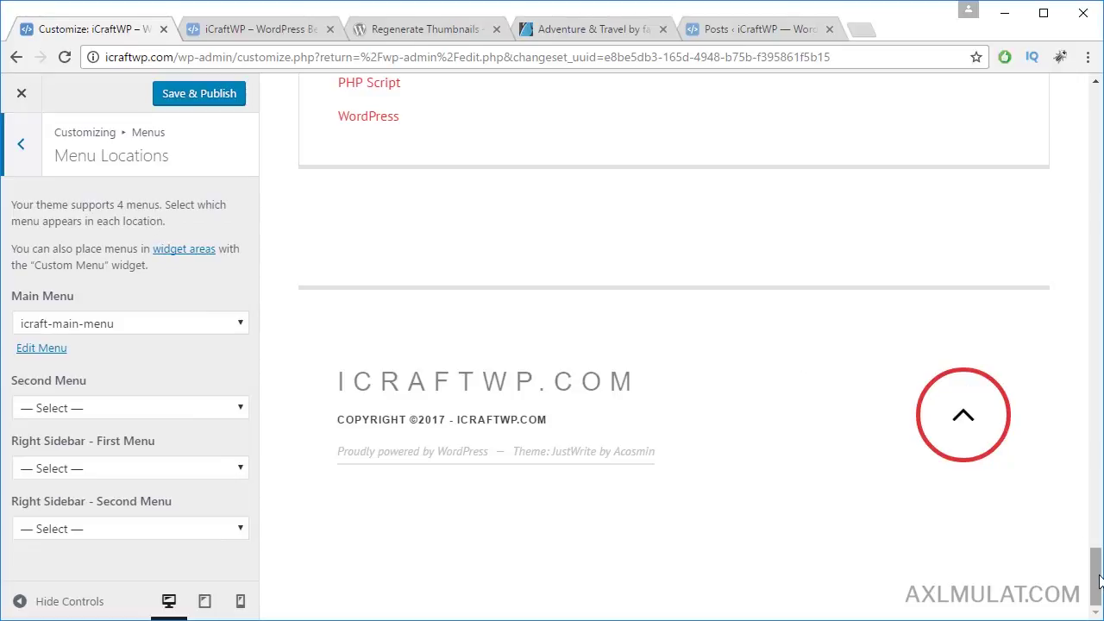
pyautogui.moveTo(1097, 561); pyautogui.dragTo(1103, 97)
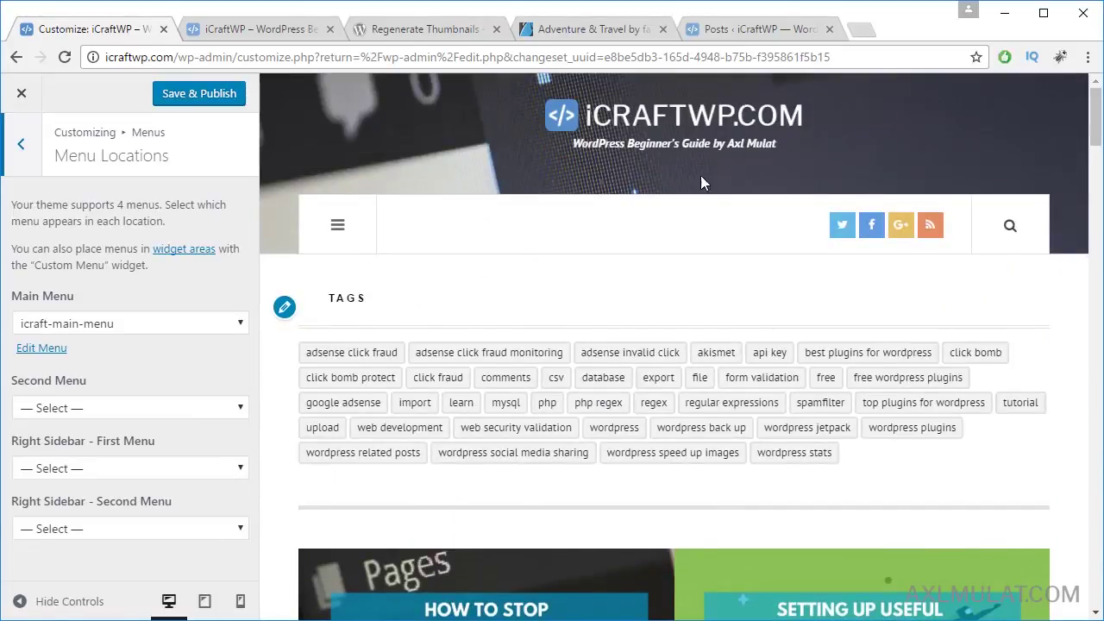
pyautogui.scroll(-2, 543, 296)
pyautogui.click(118, 324)
pyautogui.click(118, 344)
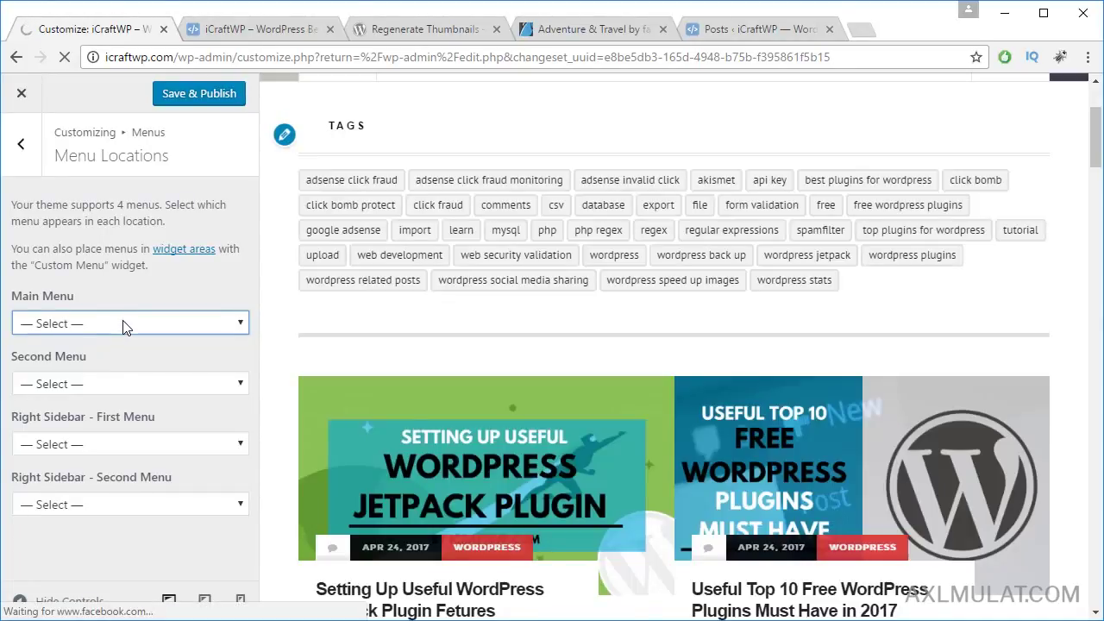
pyautogui.click(122, 323)
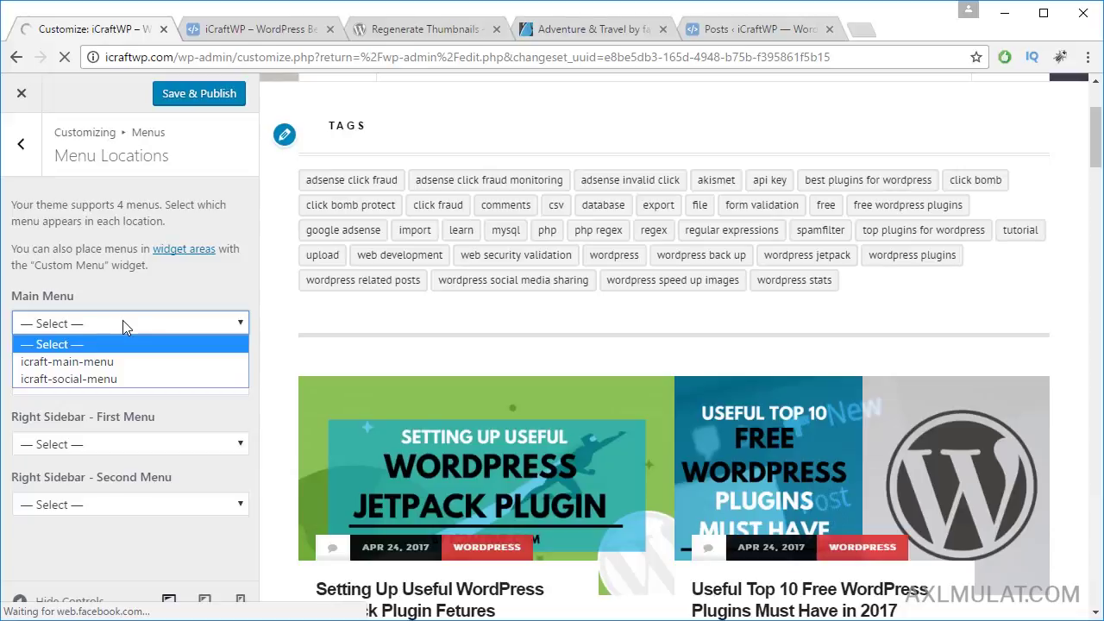
pyautogui.click(82, 362)
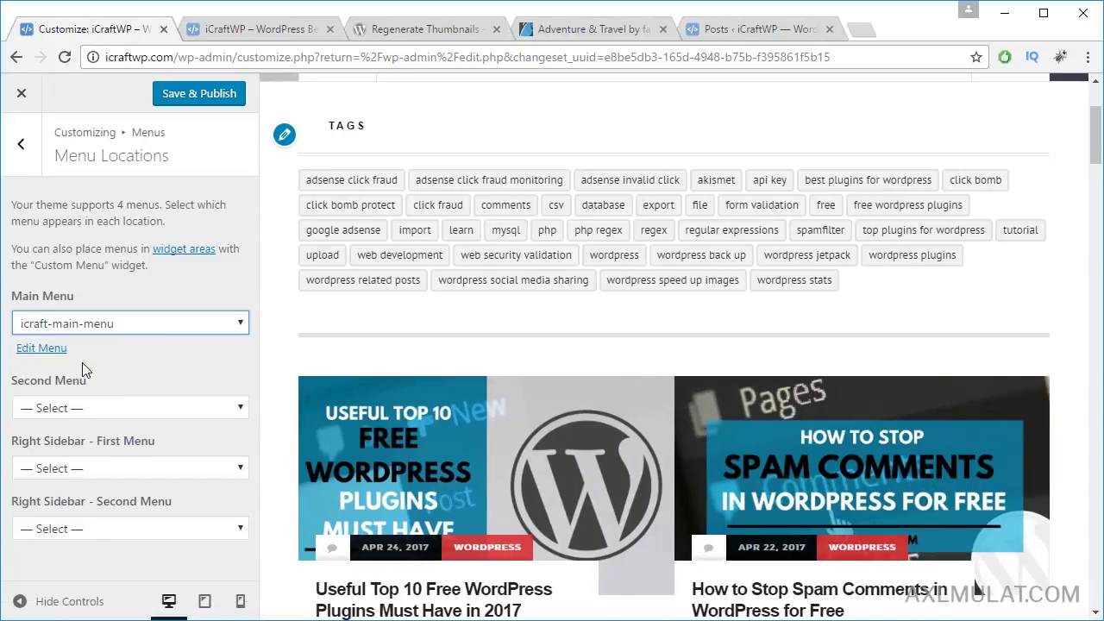
# Step: Check the preview menu's CATEGORIES submenu, return to the main sections, and close the menu
pyautogui.scroll(5, 1097, 156)
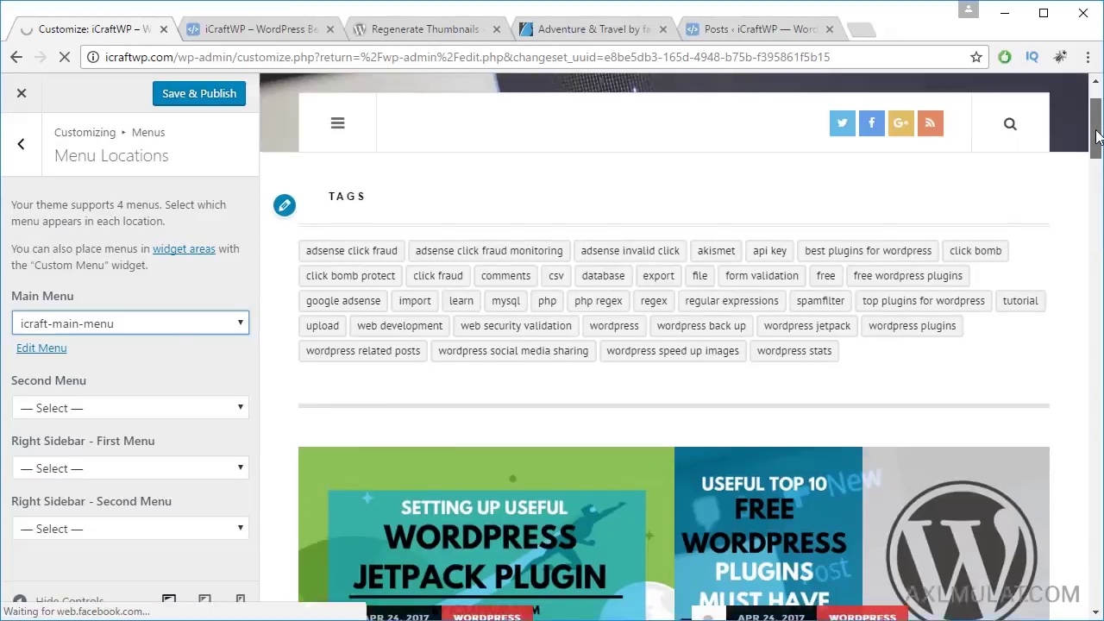
pyautogui.click(340, 224)
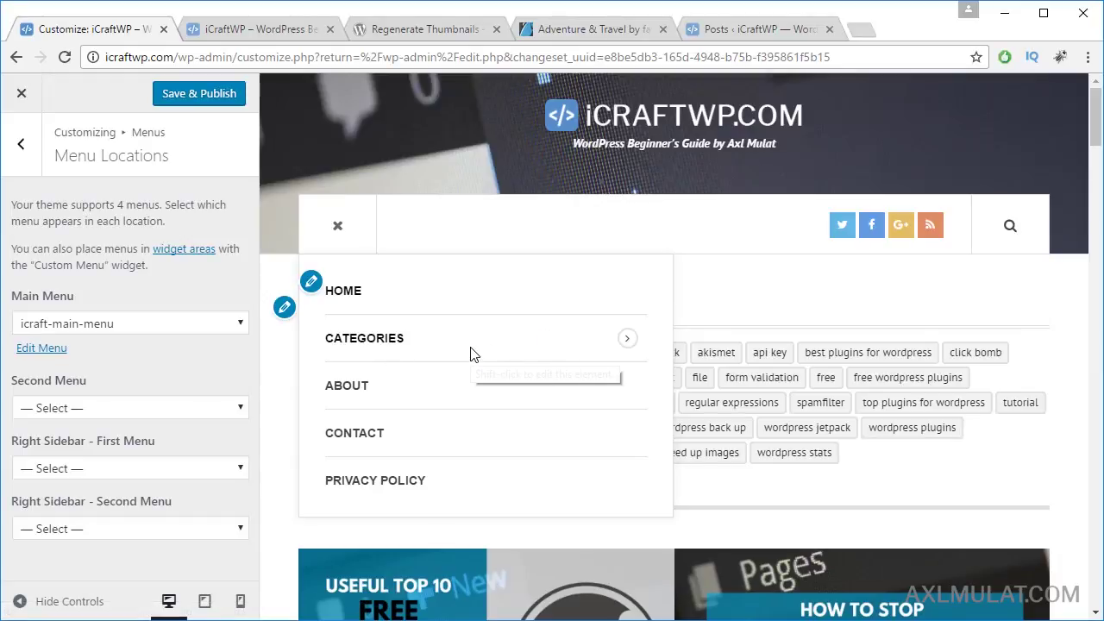
pyautogui.click(626, 340)
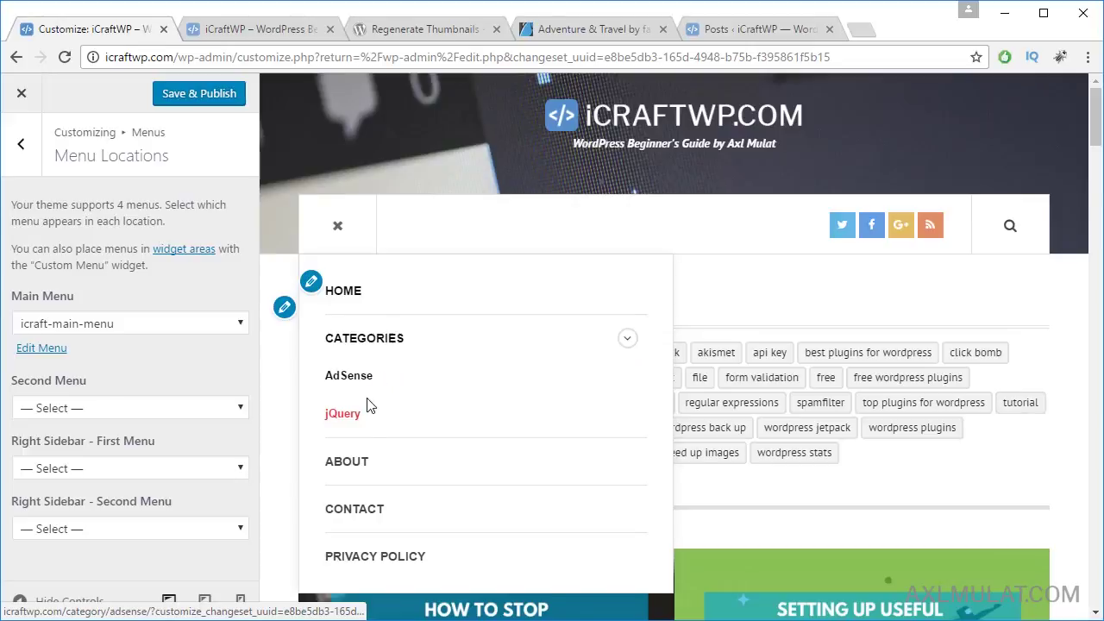
pyautogui.click(25, 158)
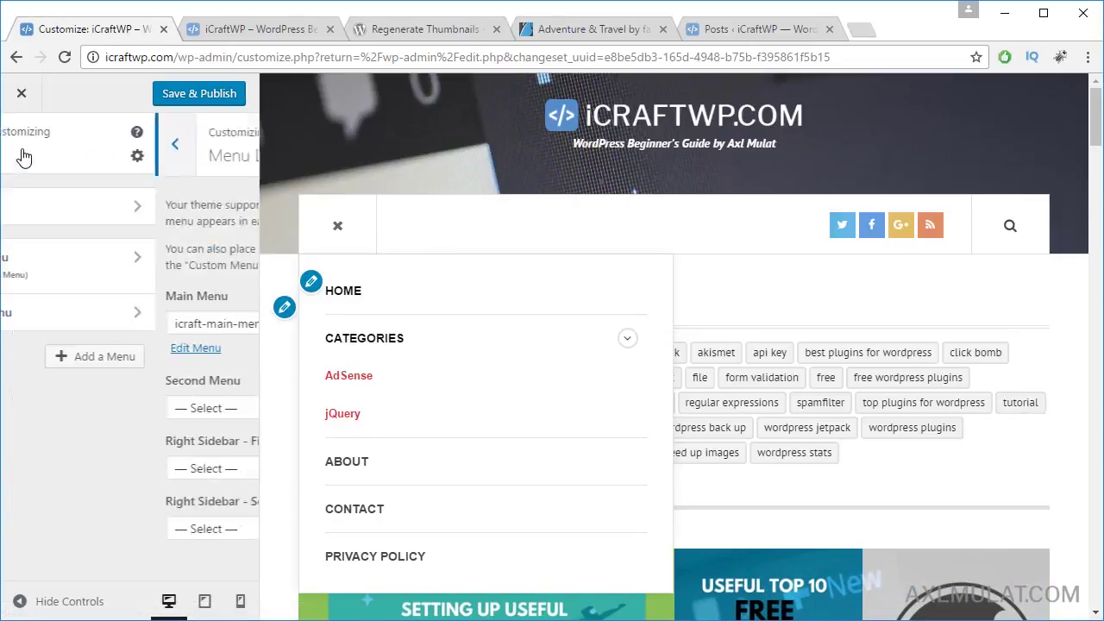
pyautogui.click(29, 156)
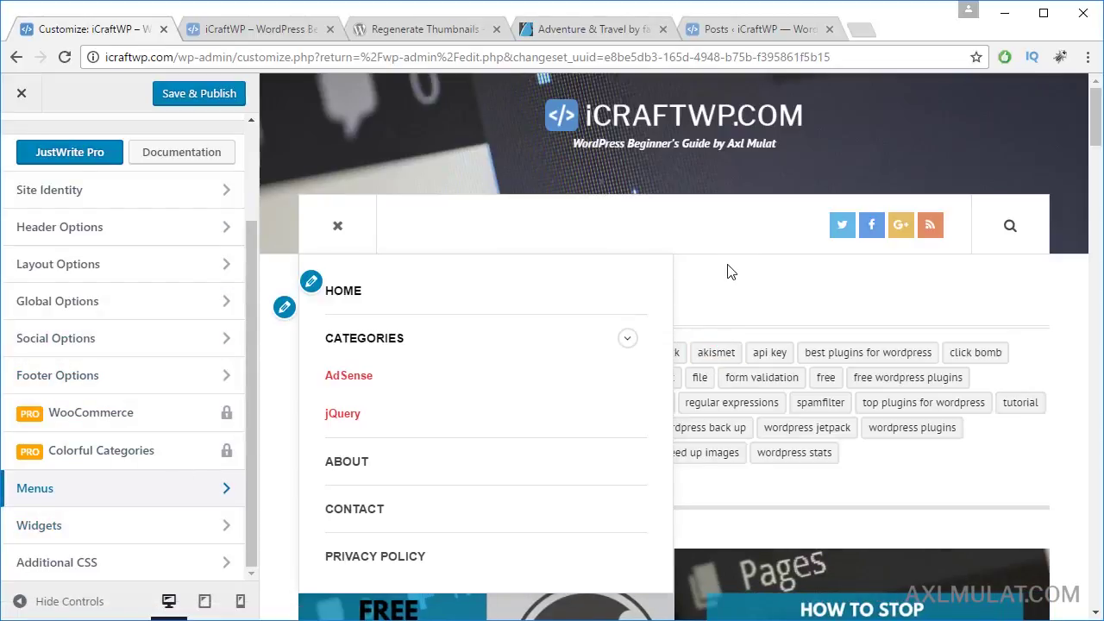
pyautogui.click(340, 227)
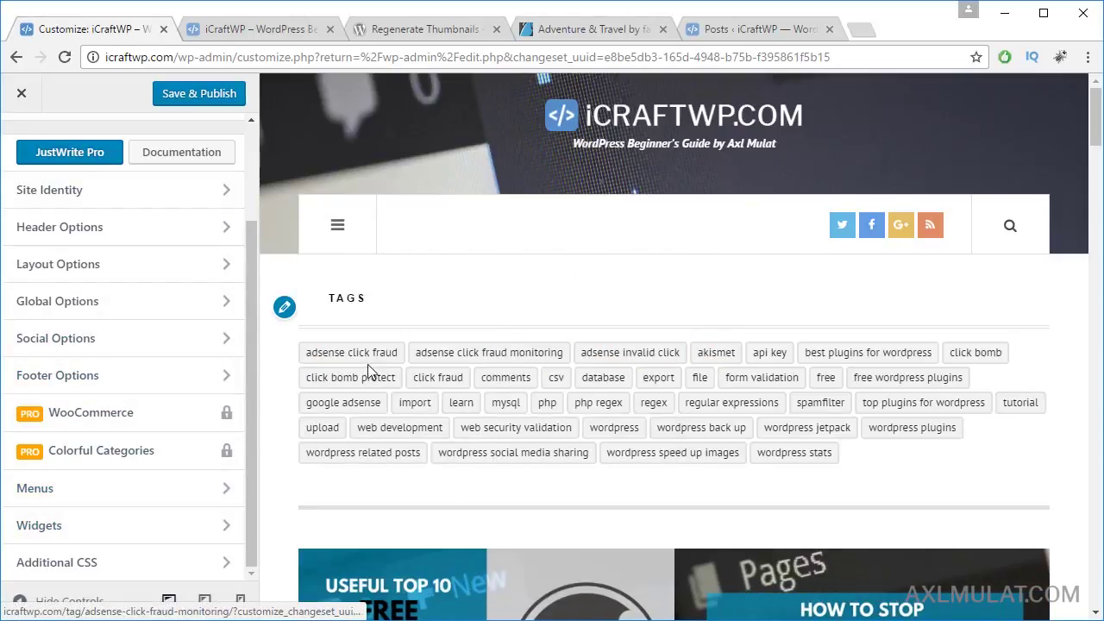
pyautogui.scroll(-2, 751, 360)
pyautogui.scroll(2, 750, 360)
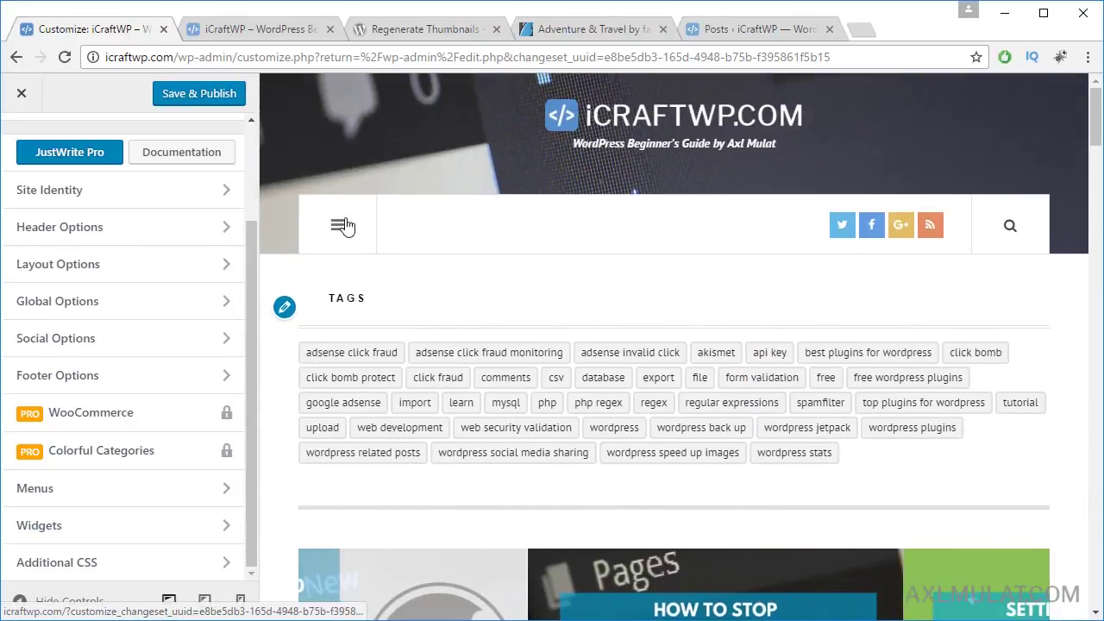
# Step: Remove the Tag Cloud widget from Sections - Before posts and publish the change
pyautogui.click(94, 527)
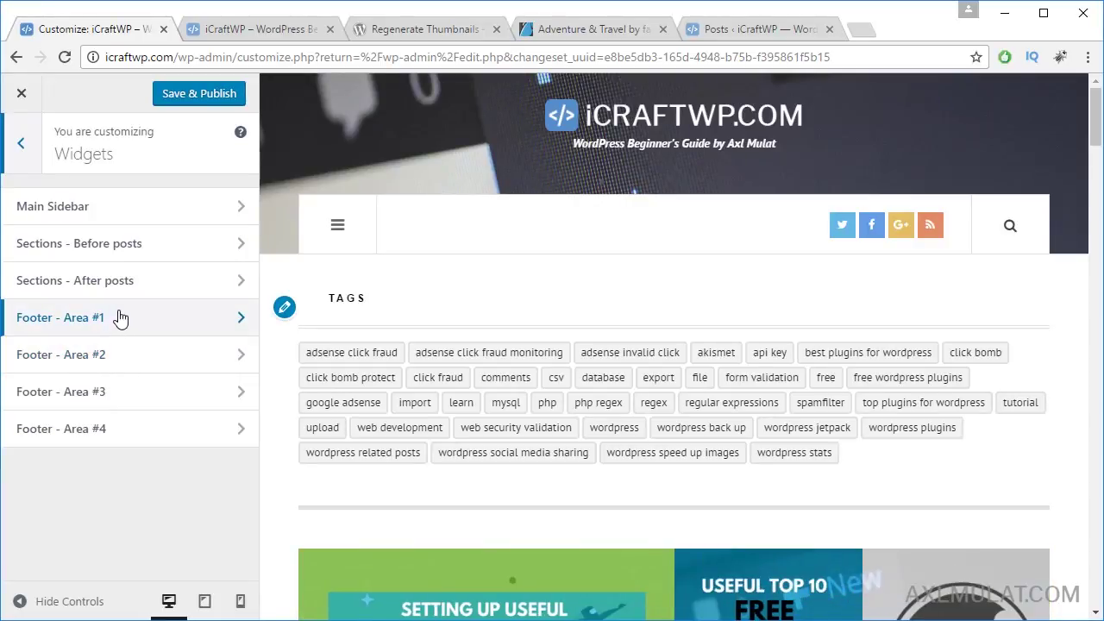
pyautogui.click(160, 247)
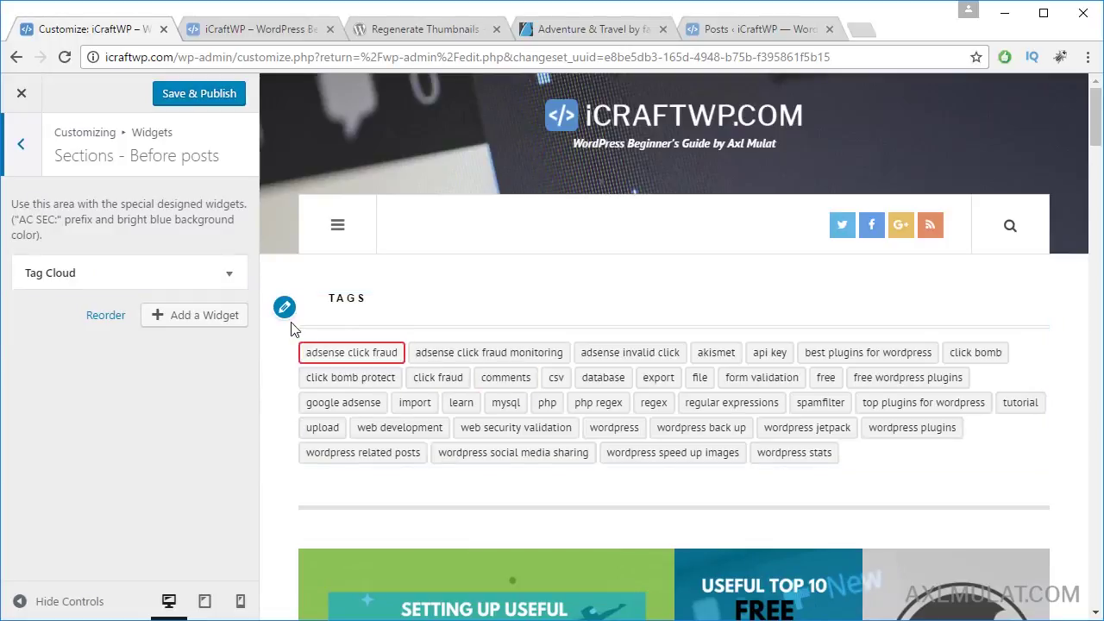
pyautogui.click(232, 274)
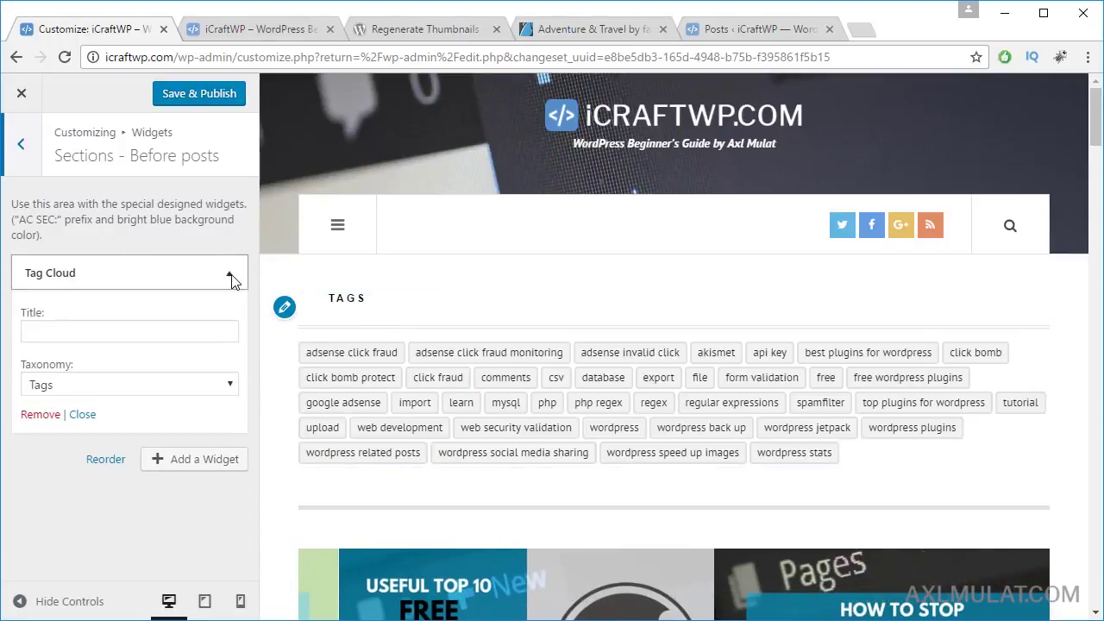
pyautogui.click(49, 416)
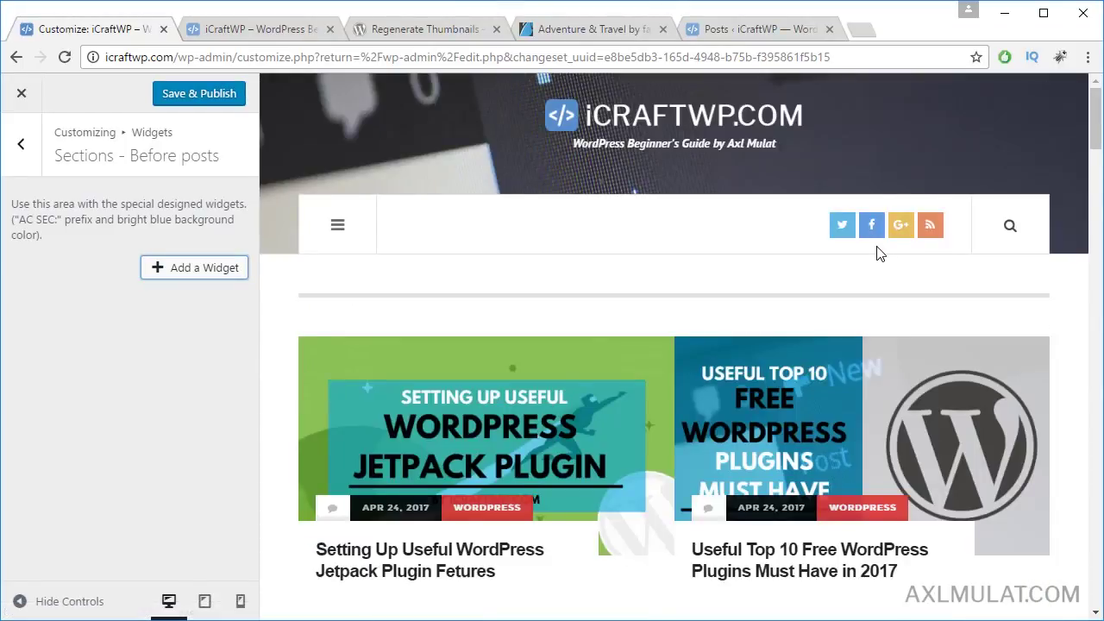
pyautogui.click(229, 102)
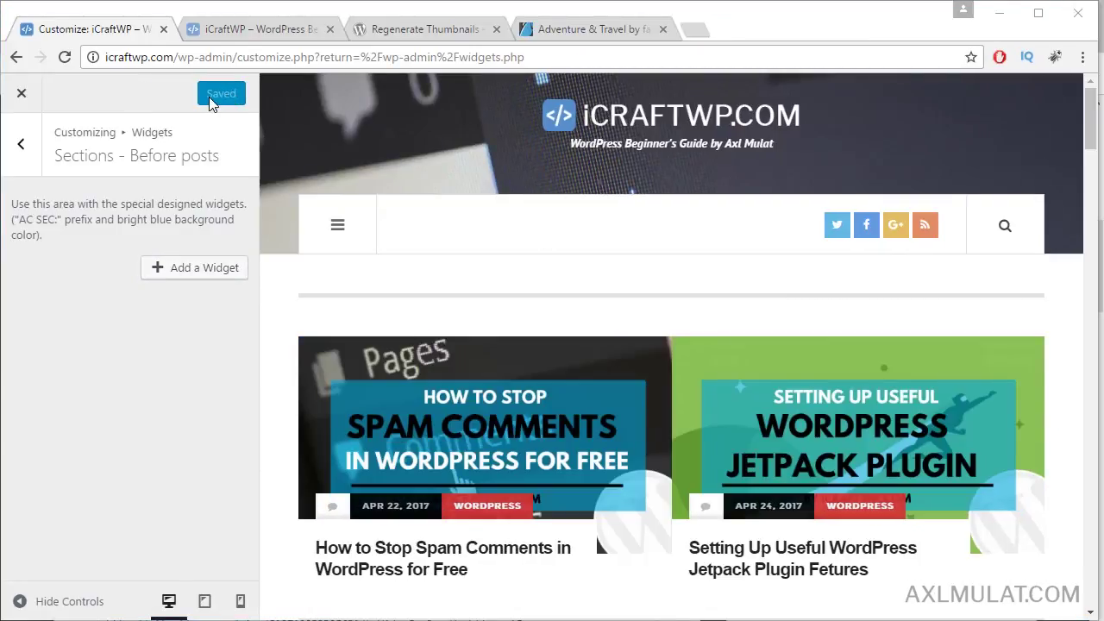
pyautogui.click(230, 36)
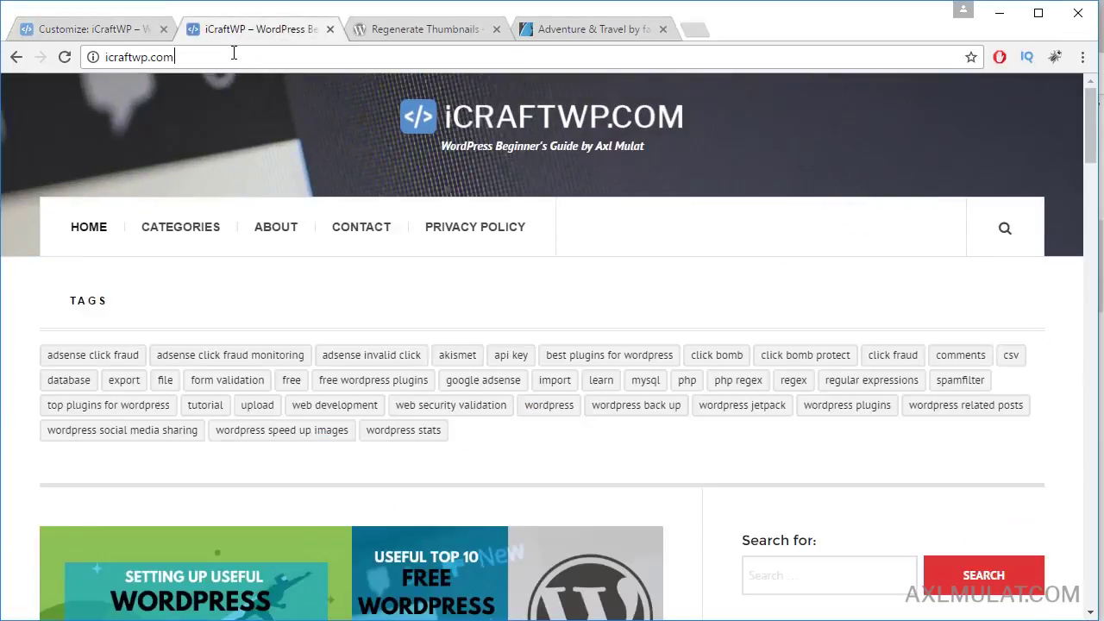
# Step: Reload the live home page and scroll through it to confirm the tag block is gone
pyautogui.click(233, 53)
pyautogui.press('Return')
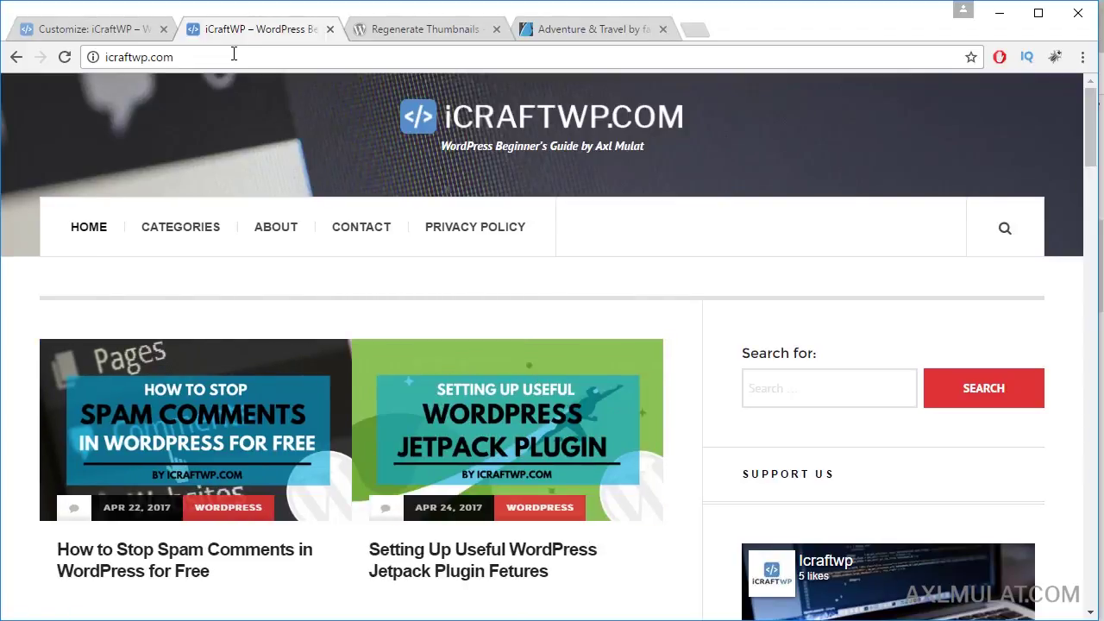
pyautogui.scroll(-5, 801, 328)
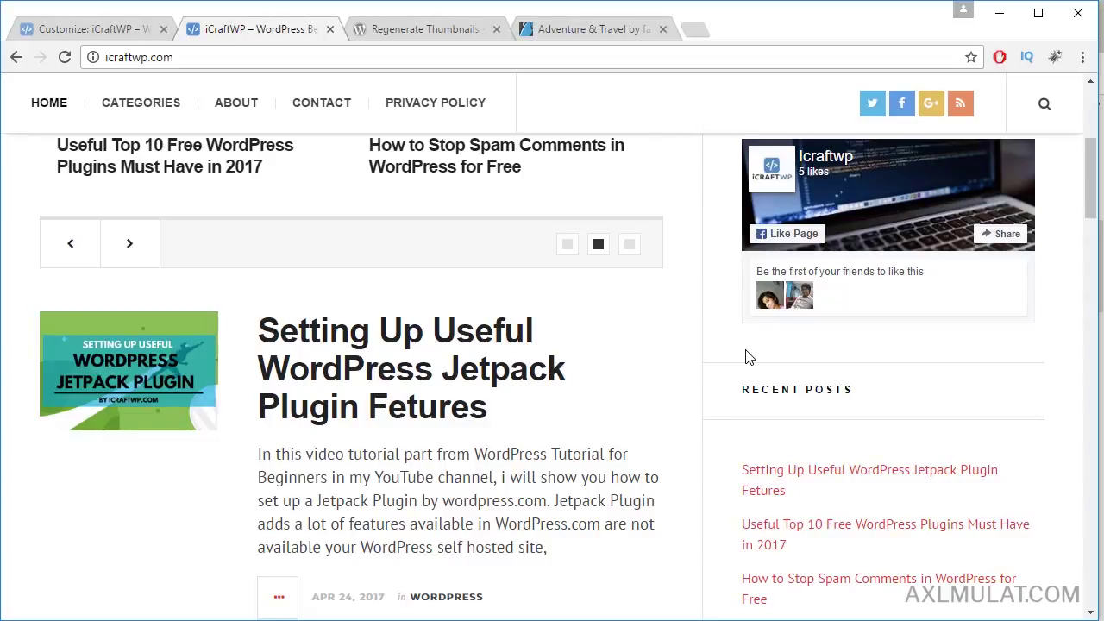
pyautogui.scroll(-6, 734, 406)
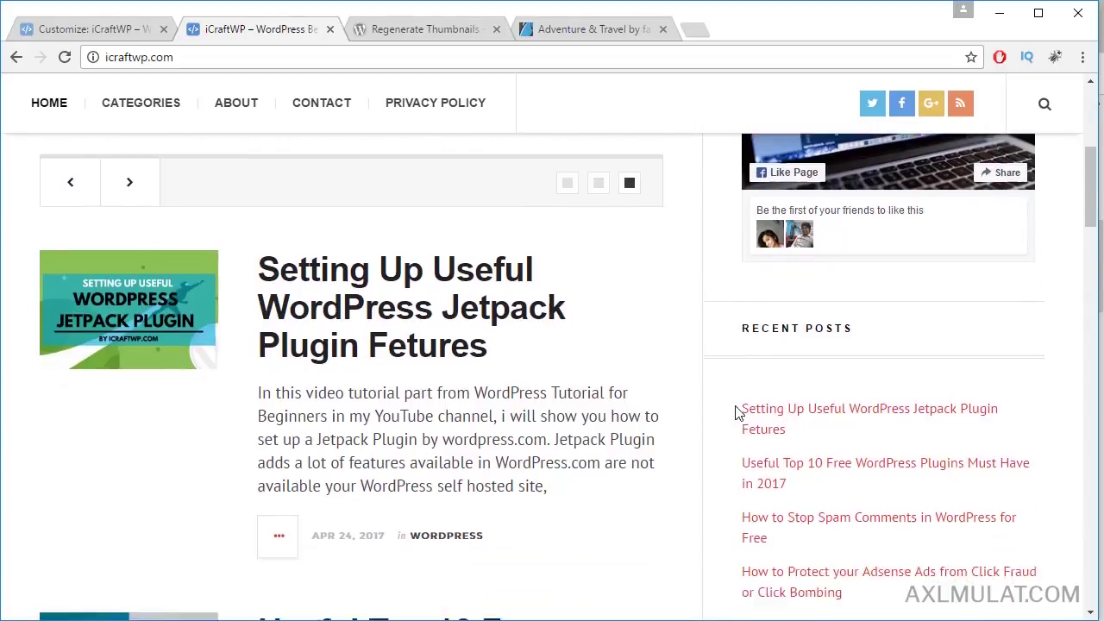
pyautogui.moveTo(1092, 308); pyautogui.dragTo(1092, 583)
pyautogui.scroll(15, 1089, 525)
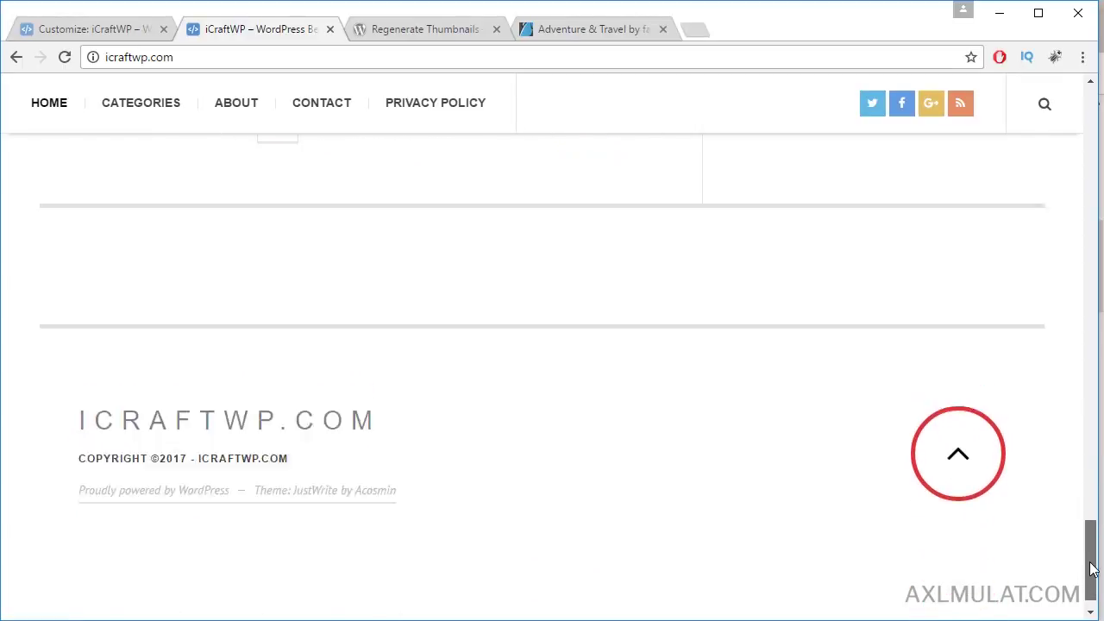
pyautogui.scroll(3, 1089, 511)
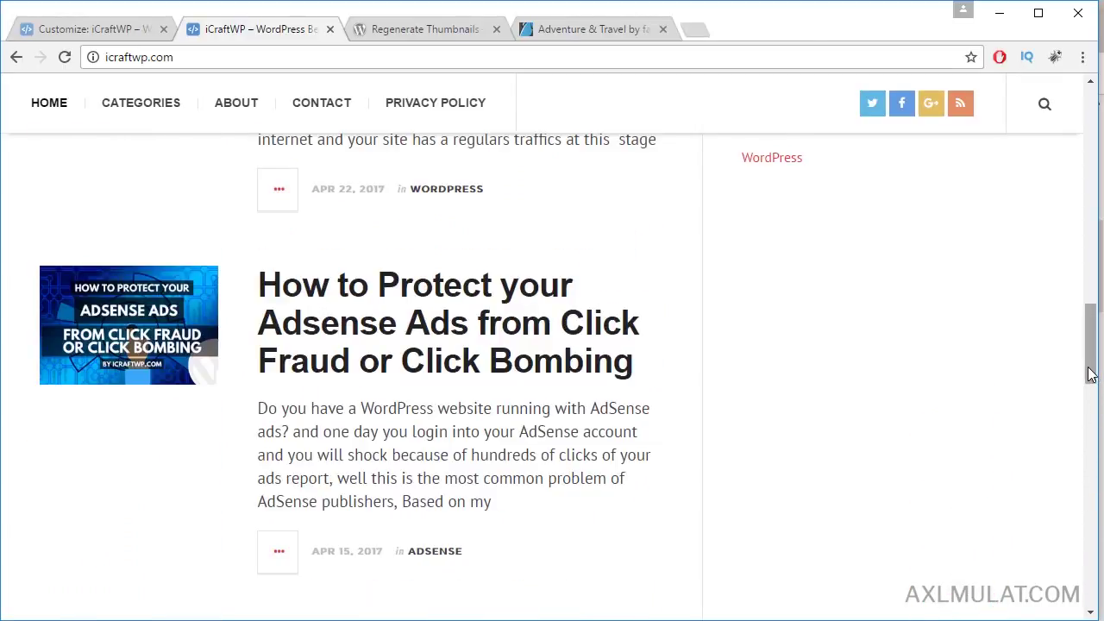
pyautogui.moveTo(1091, 369); pyautogui.dragTo(1090, 215)
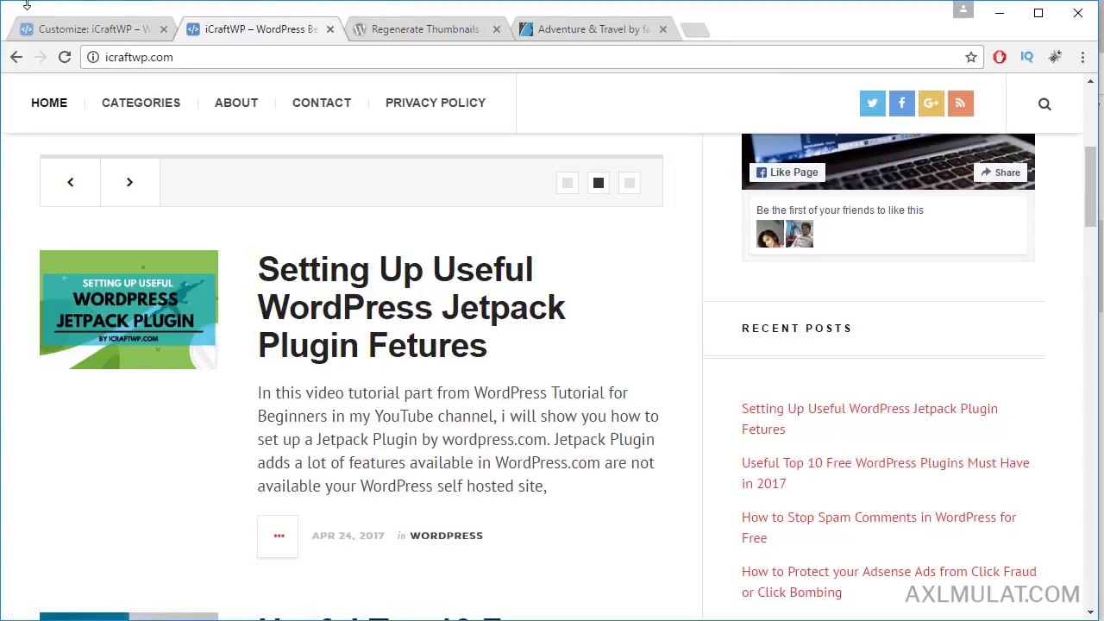
pyautogui.click(36, 28)
# Step: Shorten the Twitter social setting to just the icraftwp username and publish it
pyautogui.click(31, 150)
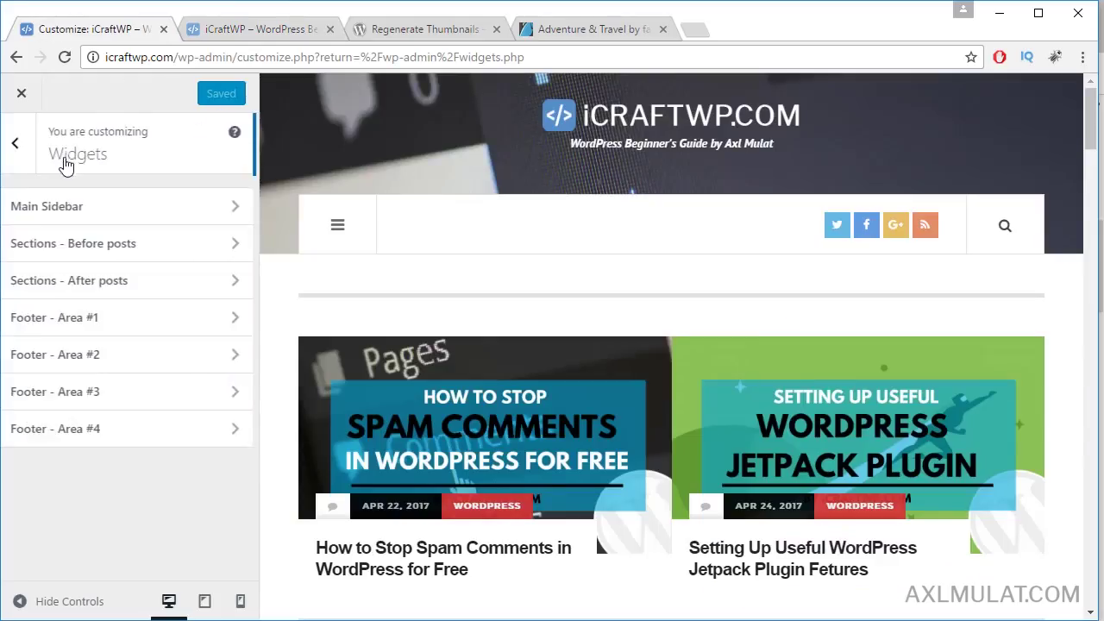
pyautogui.click(21, 143)
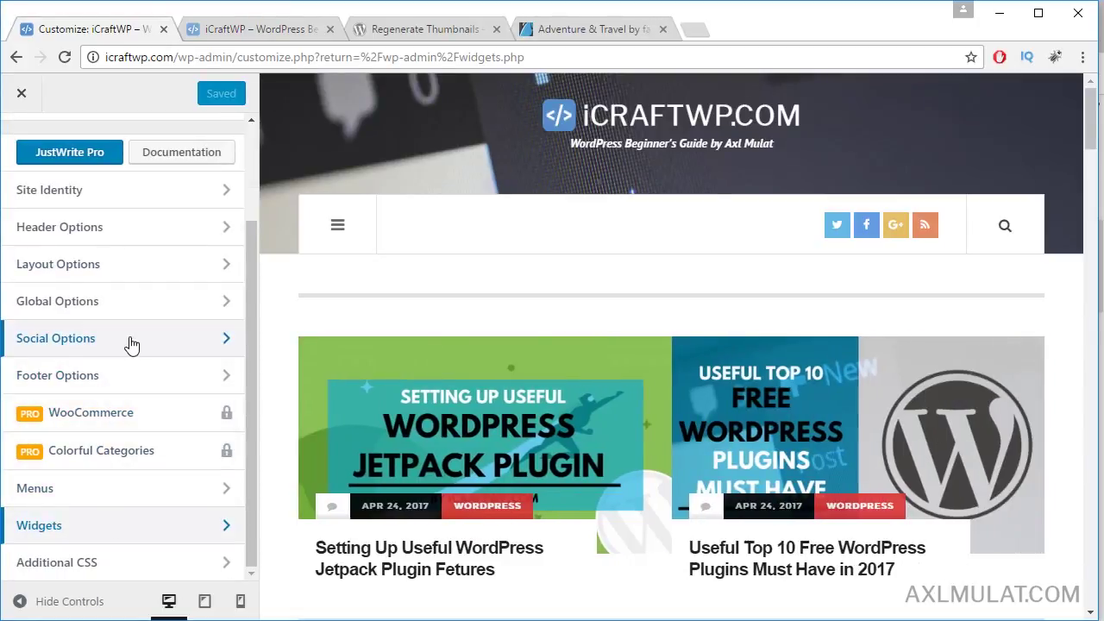
pyautogui.click(141, 337)
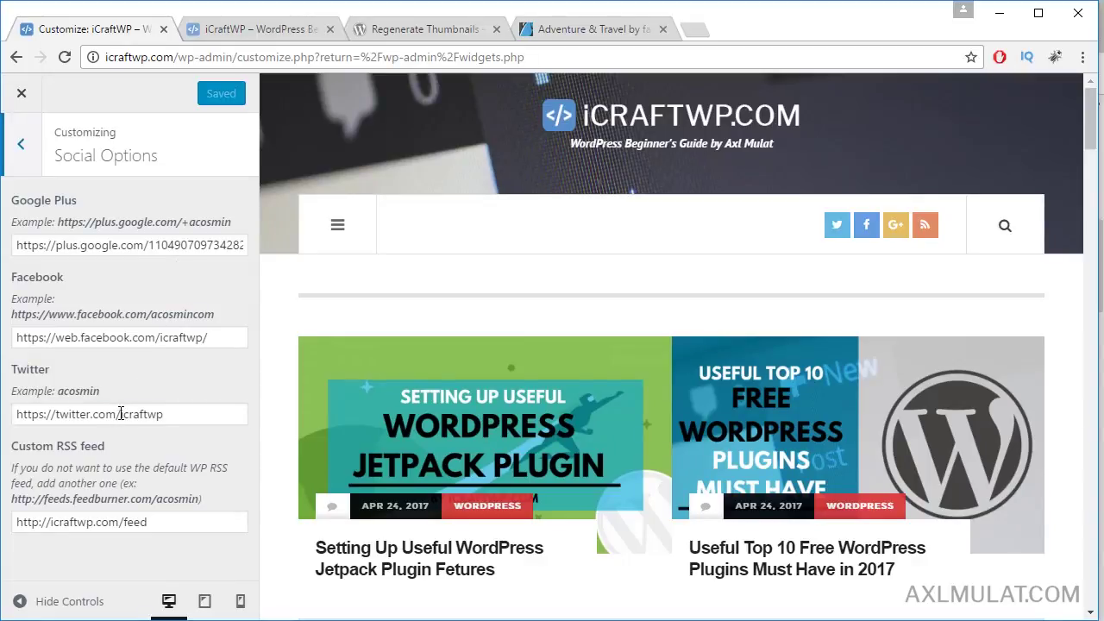
pyautogui.moveTo(121, 414); pyautogui.dragTo(5, 412)
pyautogui.press('BackSpace')
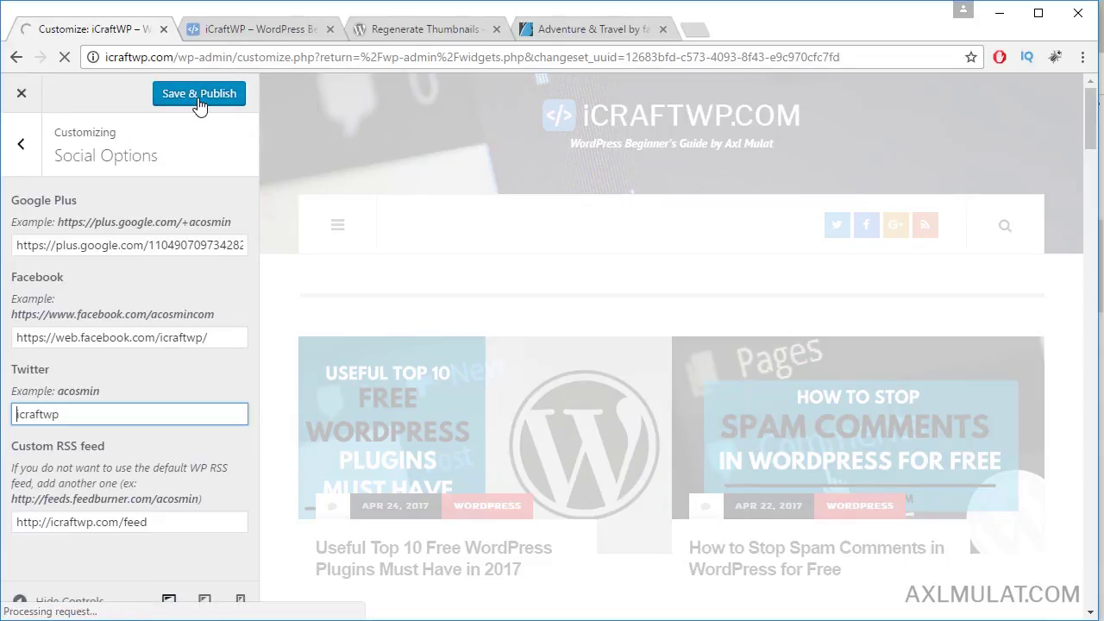
pyautogui.click(198, 97)
pyautogui.click(212, 27)
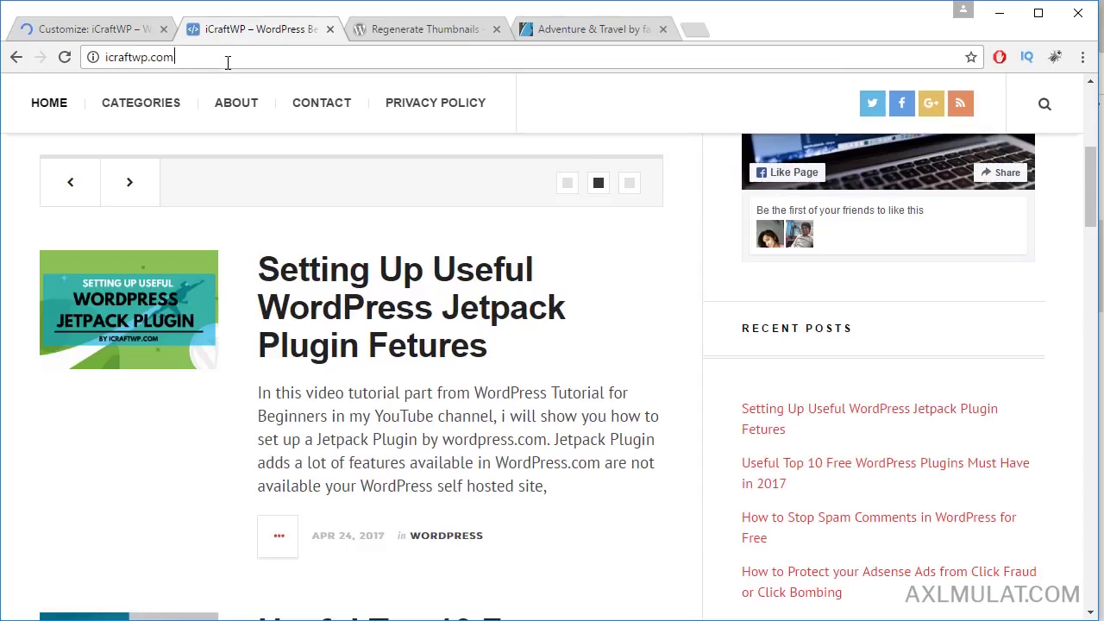
# Step: Reload the live site to confirm the Twitter icon links to twitter.com/icraftwp
pyautogui.click(228, 58)
pyautogui.press('Return')
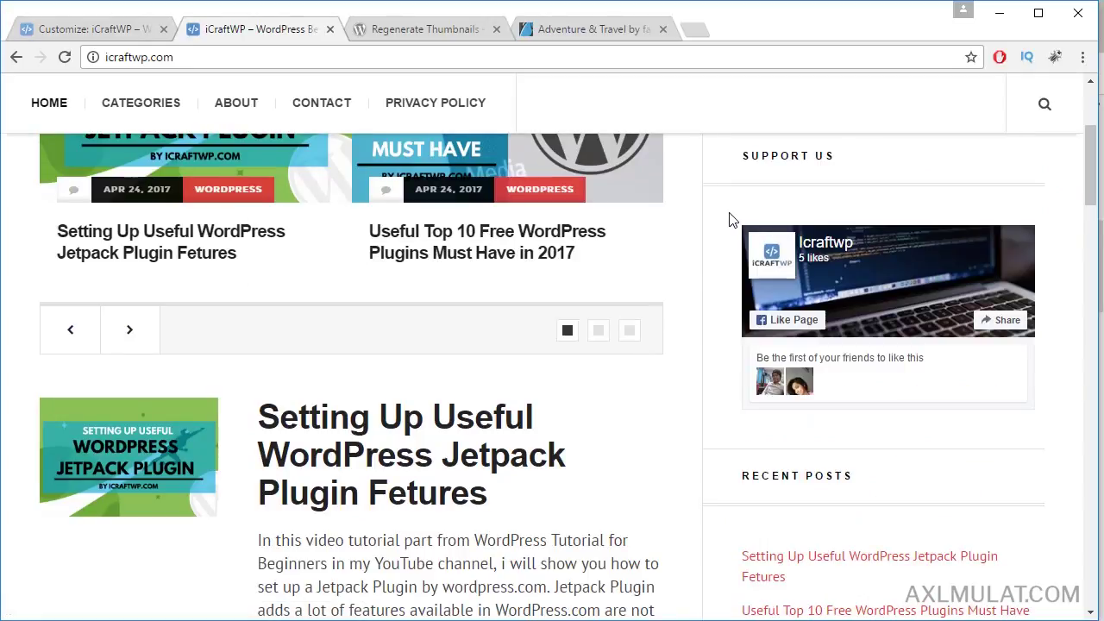
pyautogui.scroll(-3, 707, 311)
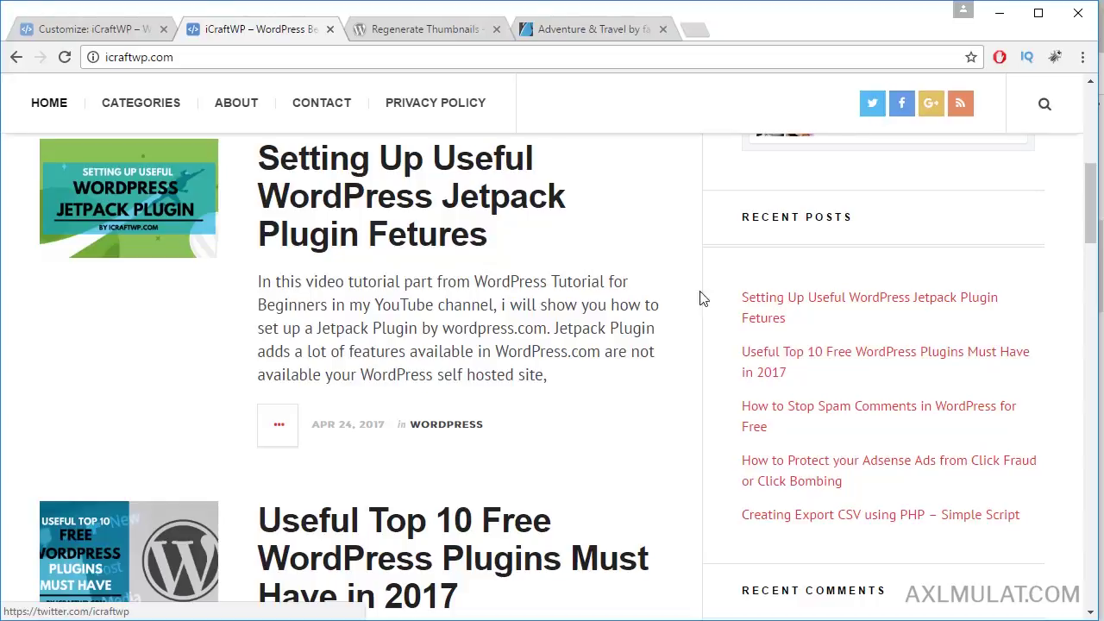
pyautogui.scroll(5, 553, 457)
pyautogui.scroll(2, 559, 453)
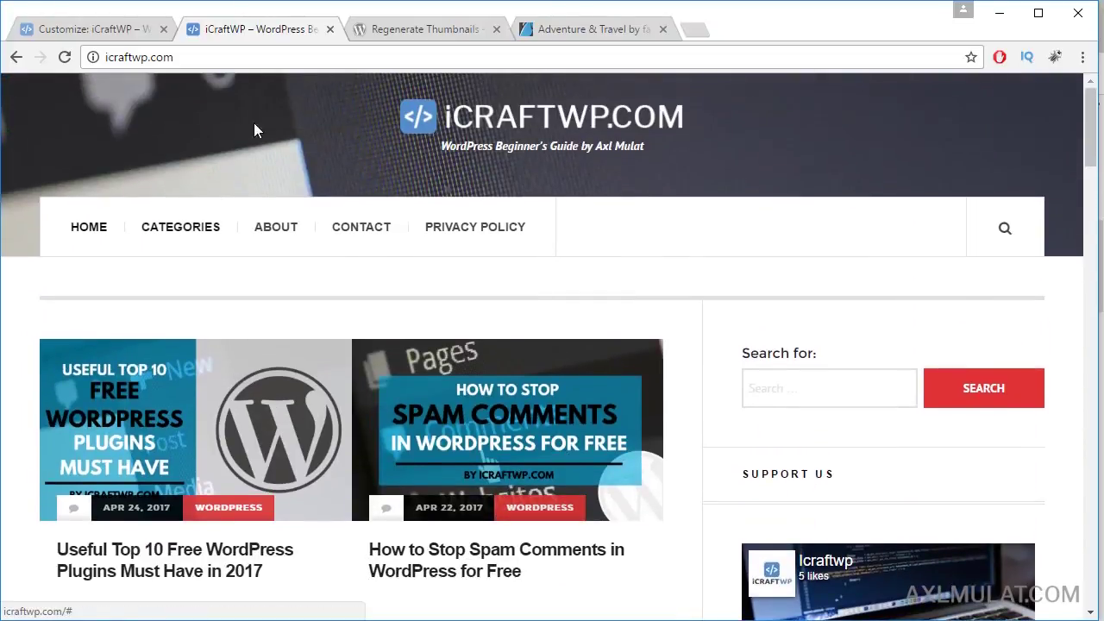
pyautogui.scroll(-3, 254, 128)
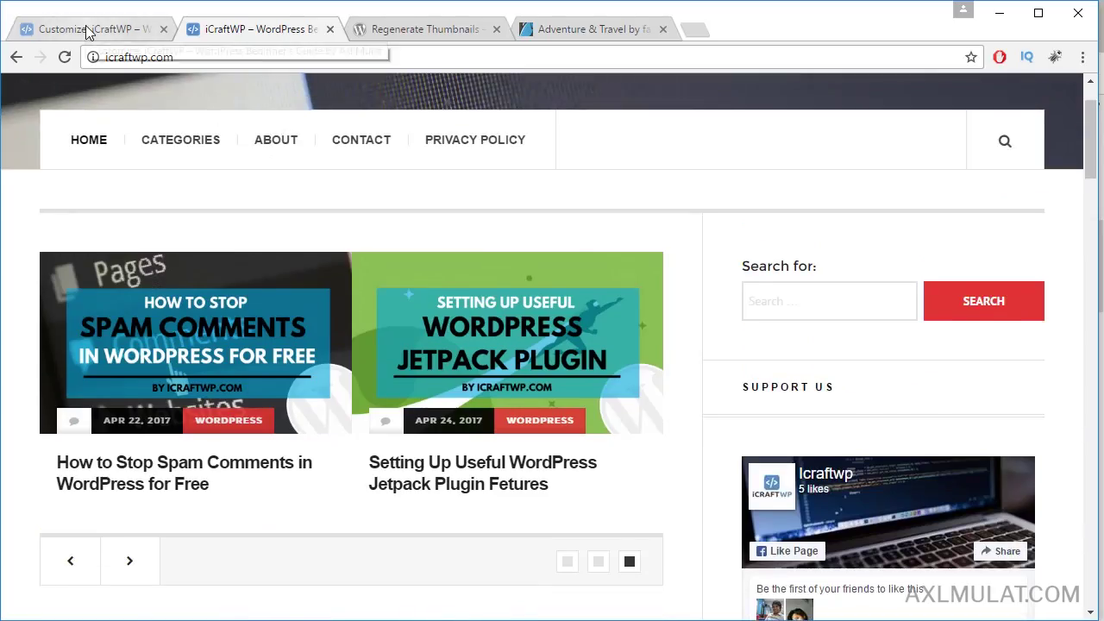
pyautogui.click(85, 27)
pyautogui.click(27, 159)
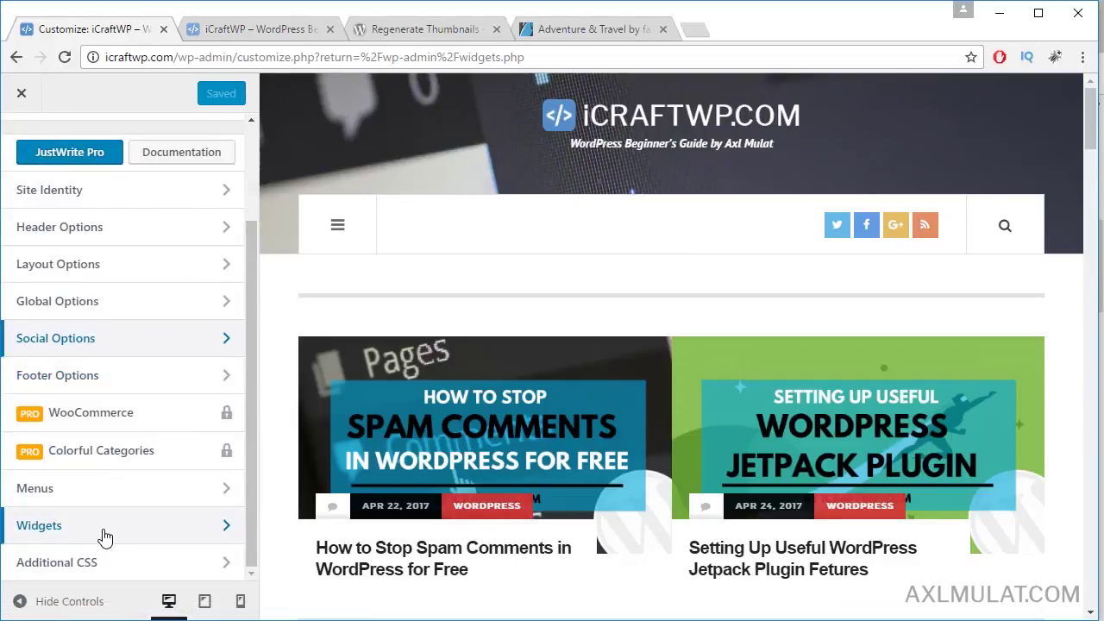
# Step: Open the Widgets admin page and check the search box in the live site's sidebar
pyautogui.click(23, 98)
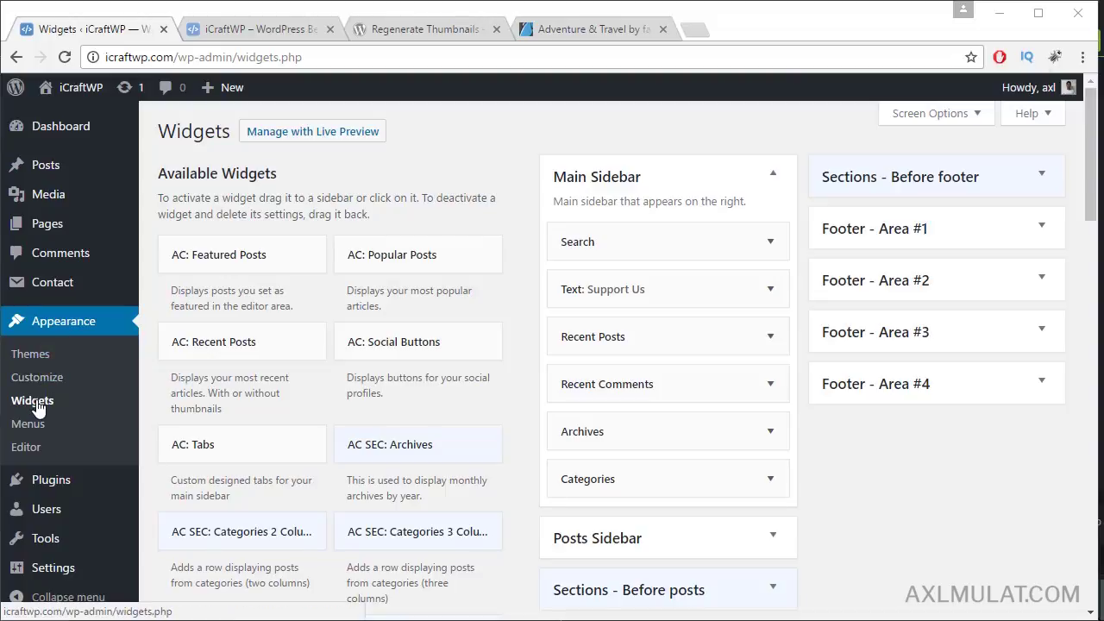
pyautogui.click(776, 176)
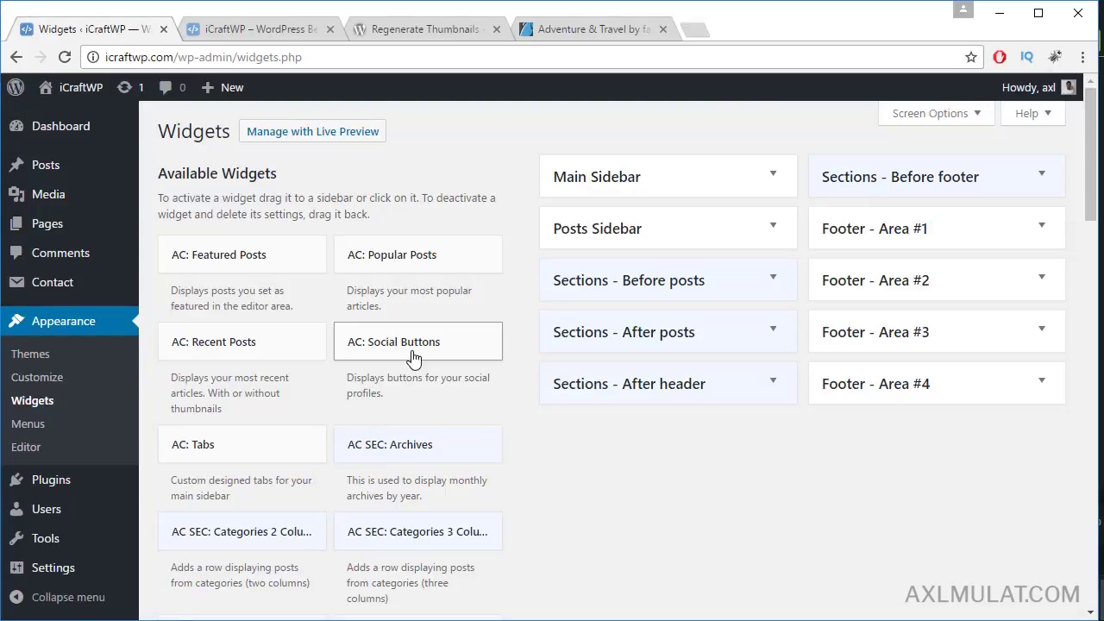
pyautogui.click(779, 181)
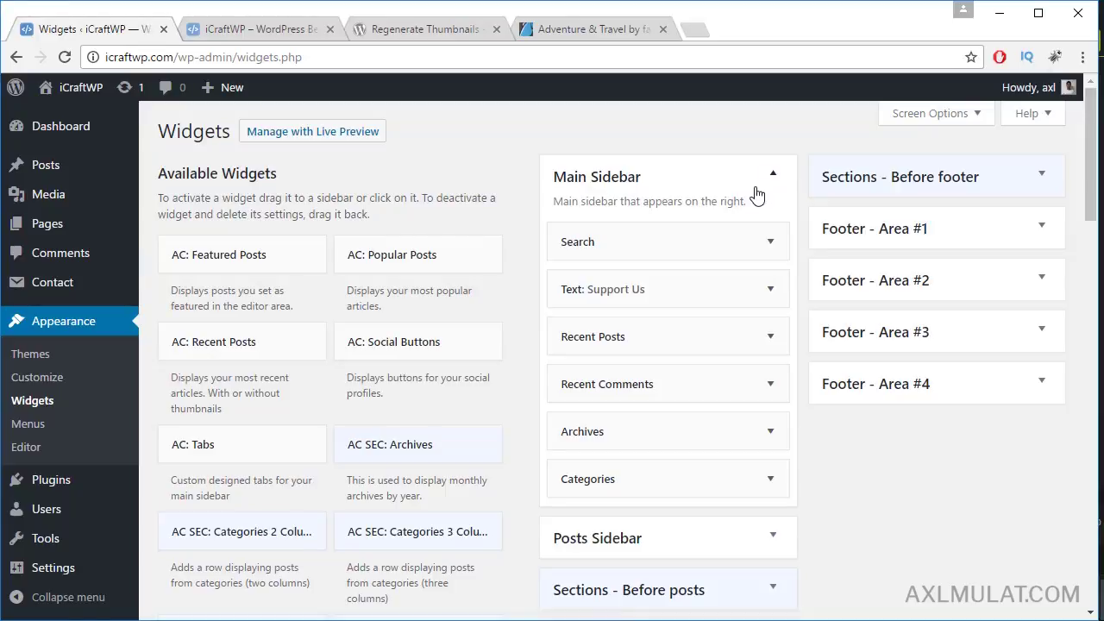
pyautogui.click(252, 31)
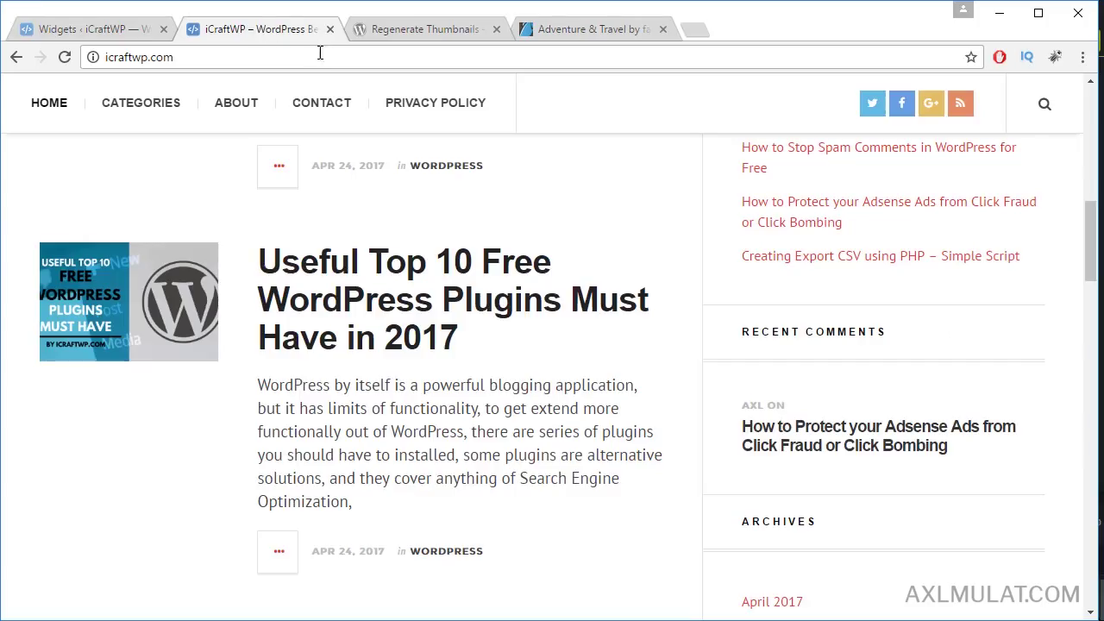
pyautogui.scroll(15, 431, 224)
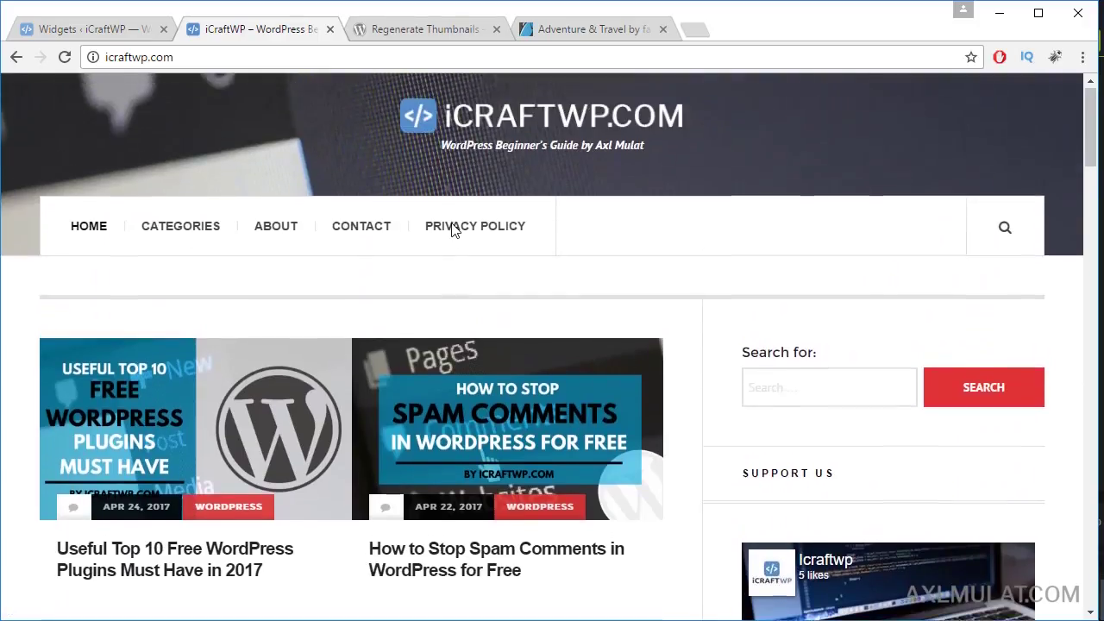
pyautogui.click(1007, 230)
pyautogui.click(1007, 230)
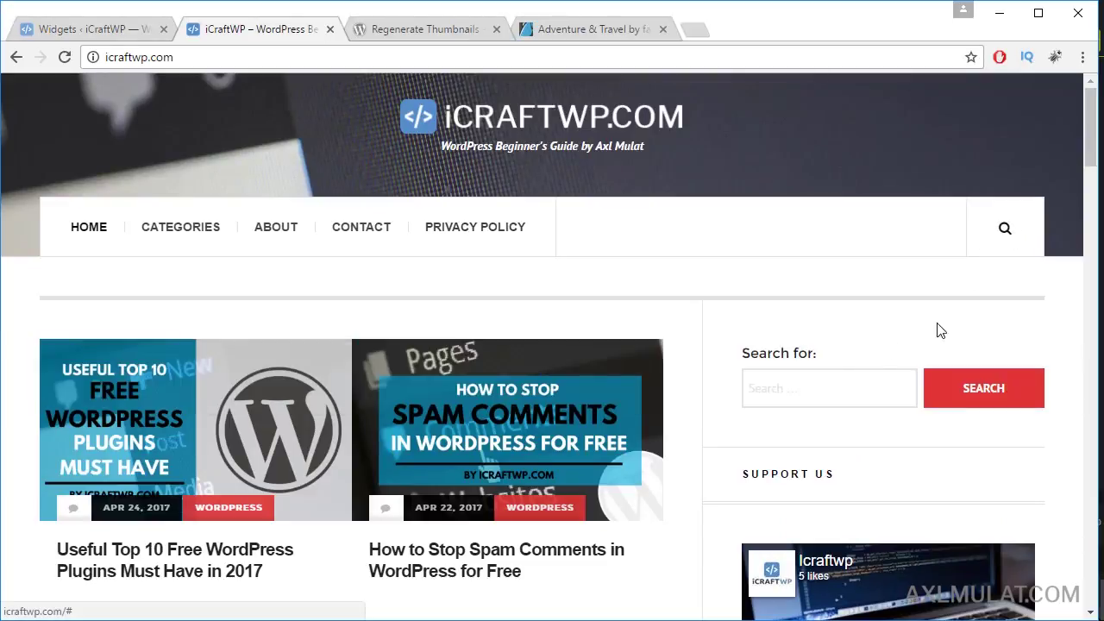
pyautogui.click(797, 379)
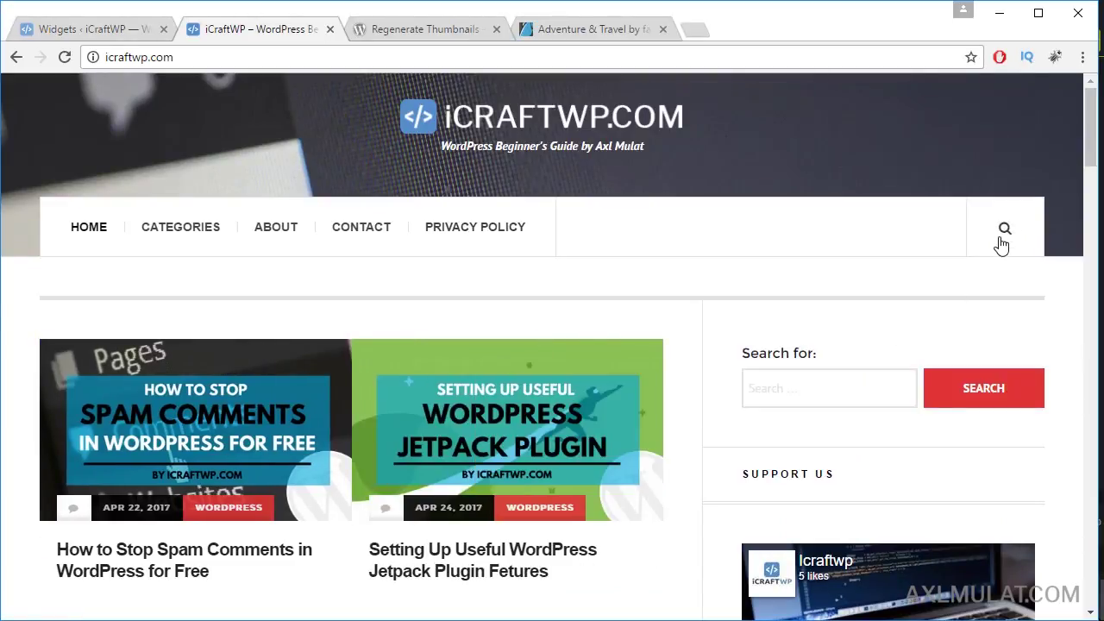
pyautogui.click(114, 31)
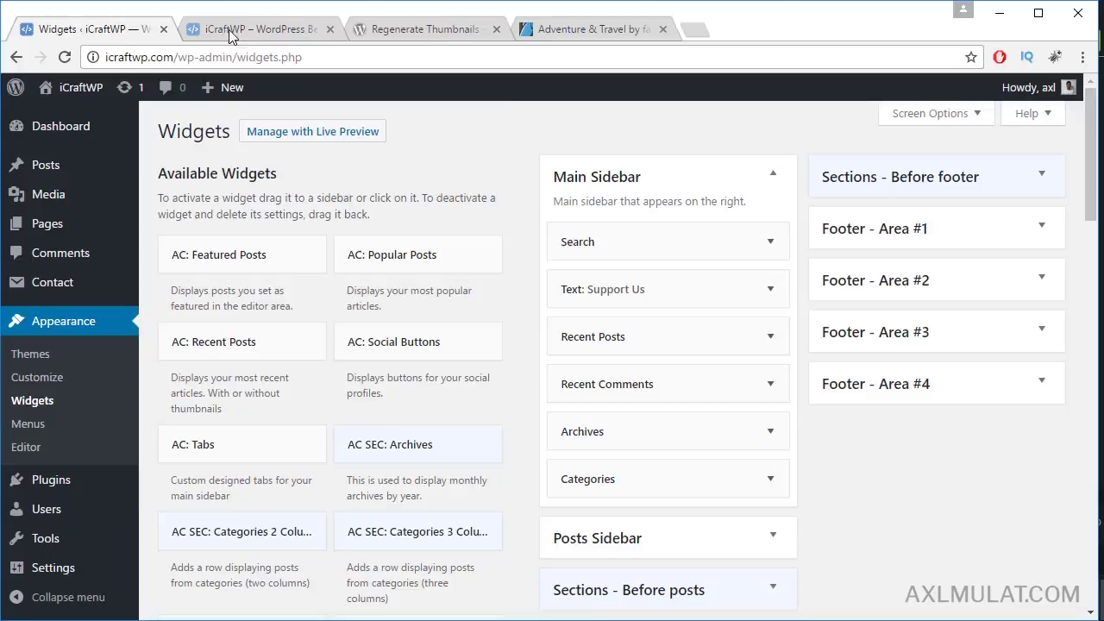
# Step: Delete the Search widget from Main Sidebar and reload the live site to confirm
pyautogui.click(772, 246)
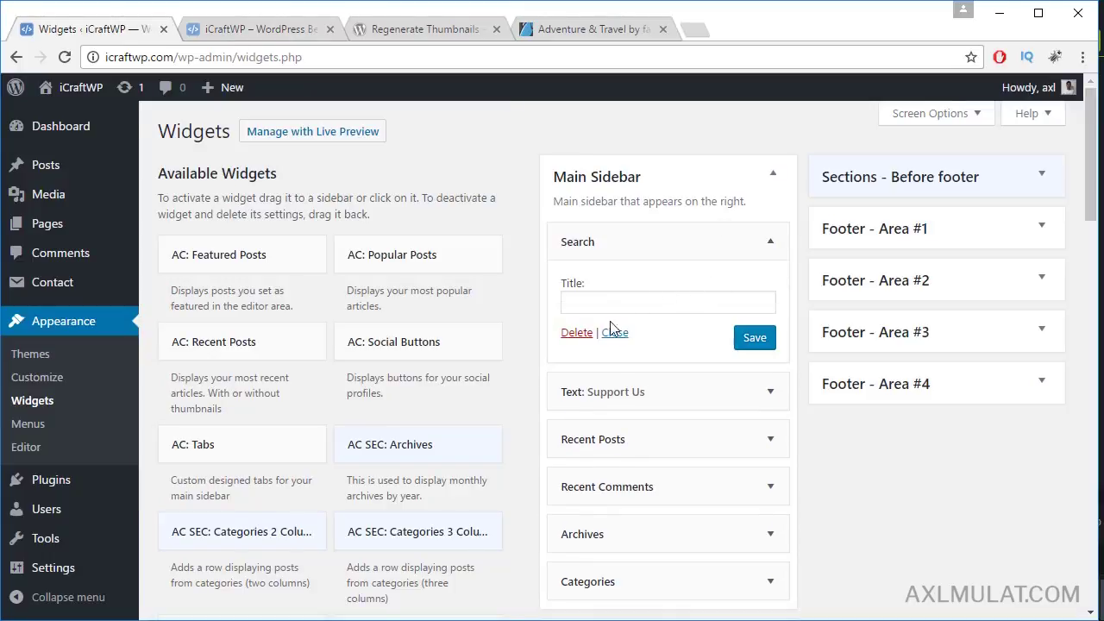
pyautogui.click(577, 333)
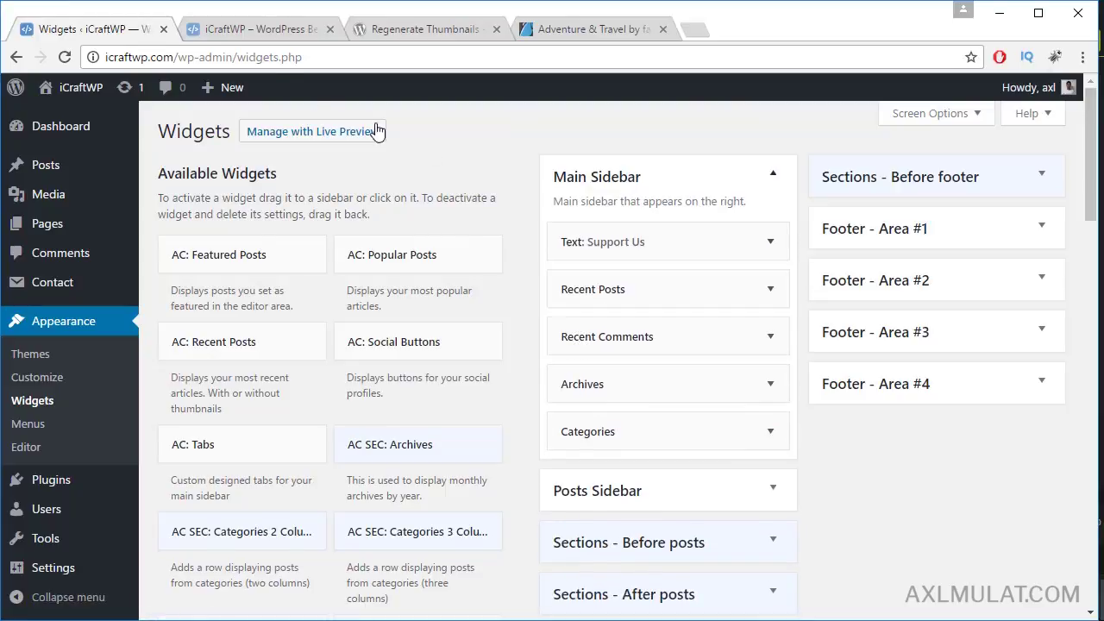
pyautogui.click(240, 32)
pyautogui.click(247, 56)
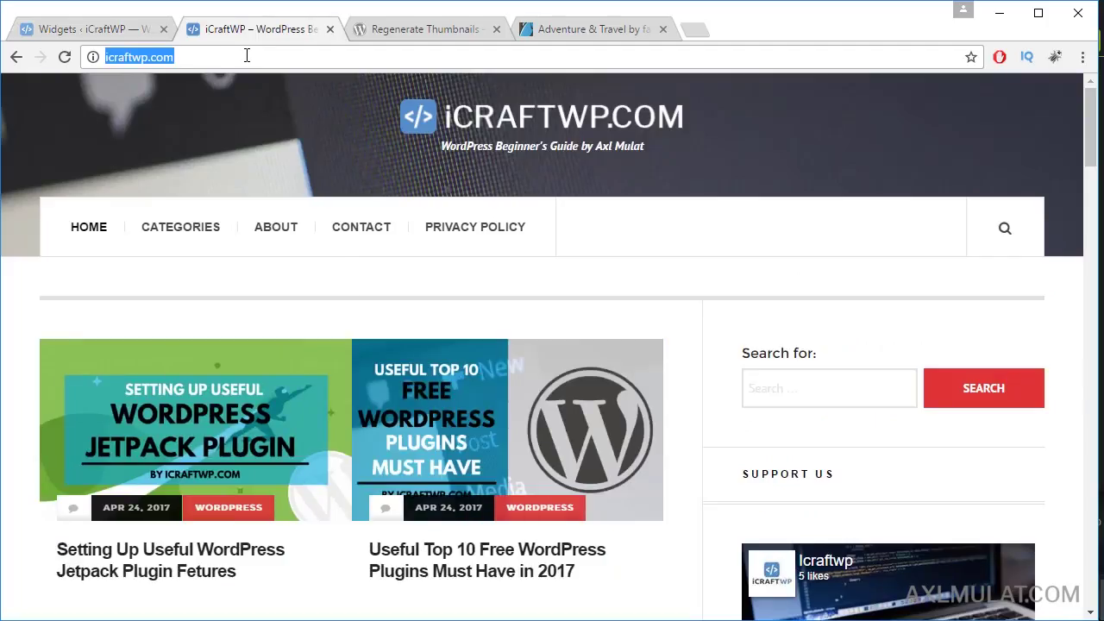
pyautogui.press('Return')
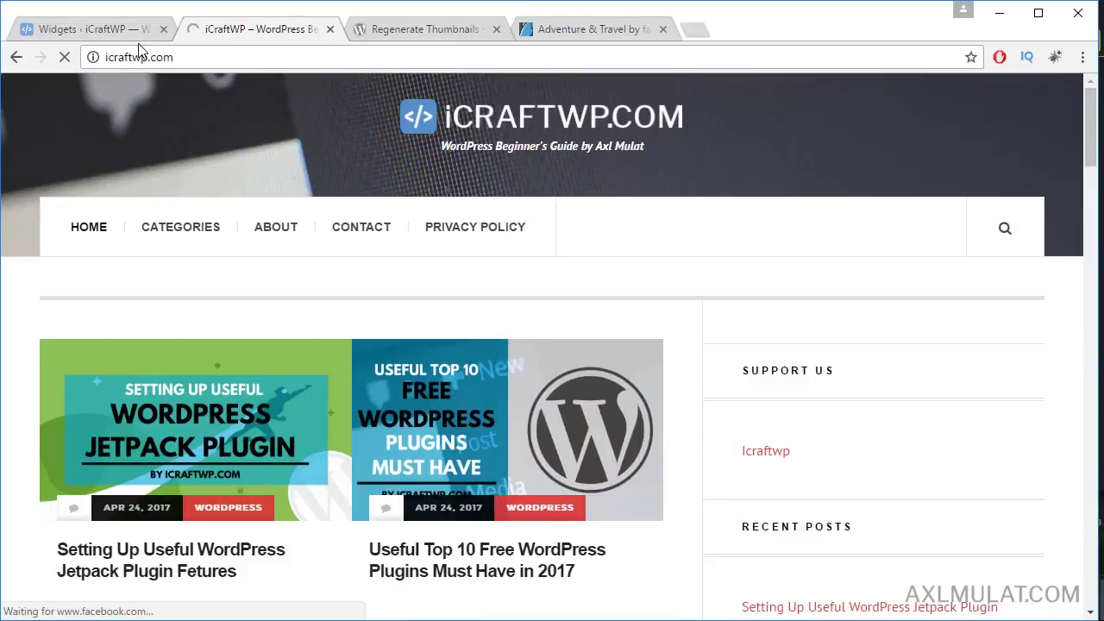
pyautogui.click(117, 31)
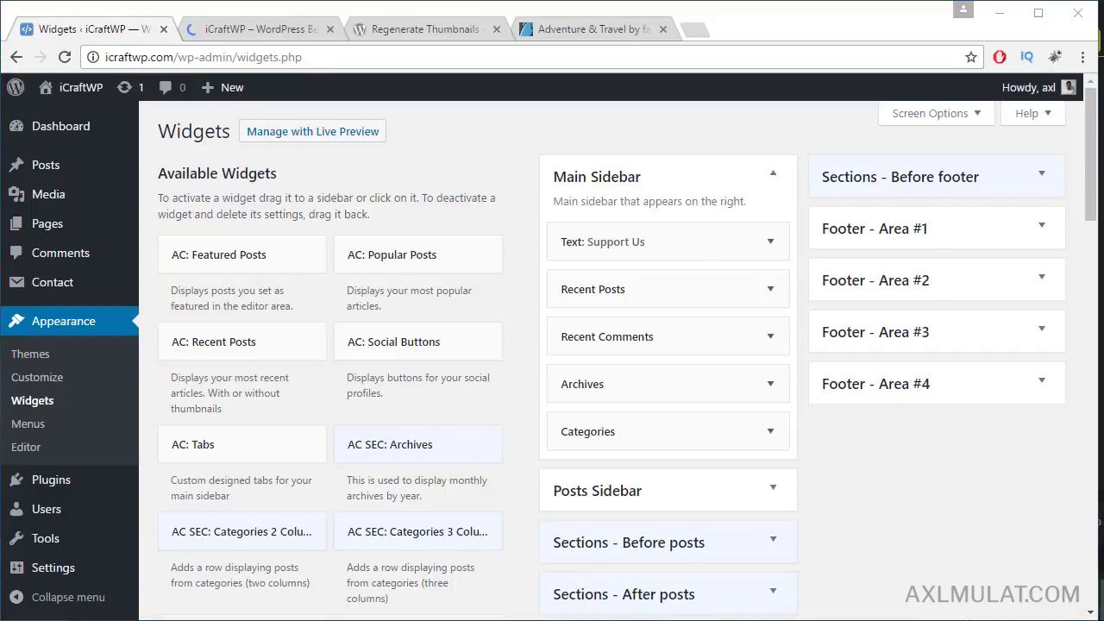
# Step: Add an AC: Social Buttons widget to Main Sidebar directly below Support Us
pyautogui.hotkey('alt', 'Tab')
pyautogui.moveTo(792, 75); pyautogui.dragTo(909, 71)
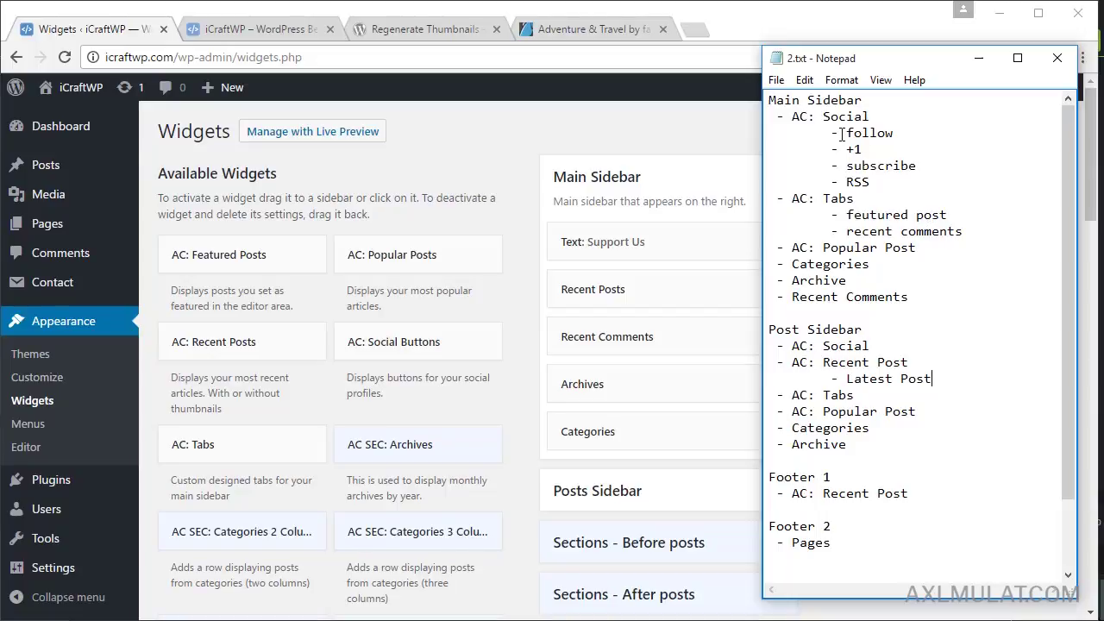
pyautogui.click(531, 281)
pyautogui.moveTo(496, 345); pyautogui.dragTo(682, 247)
pyautogui.click(772, 243)
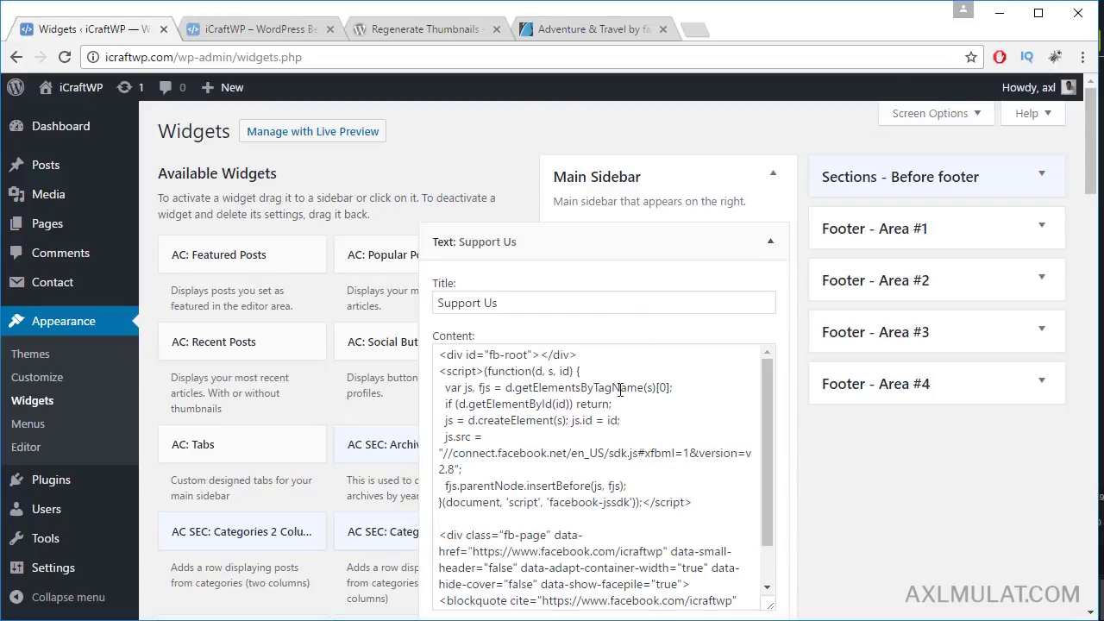
pyautogui.scroll(-3, 632, 395)
pyautogui.scroll(2, 695, 422)
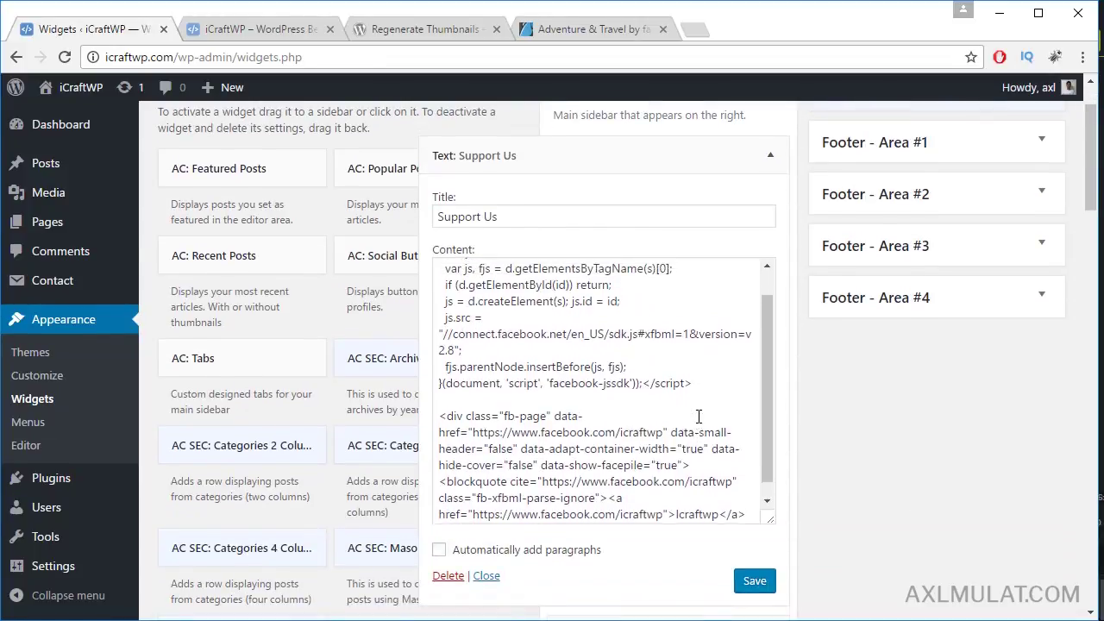
pyautogui.scroll(1, 699, 417)
pyautogui.scroll(-1, 733, 361)
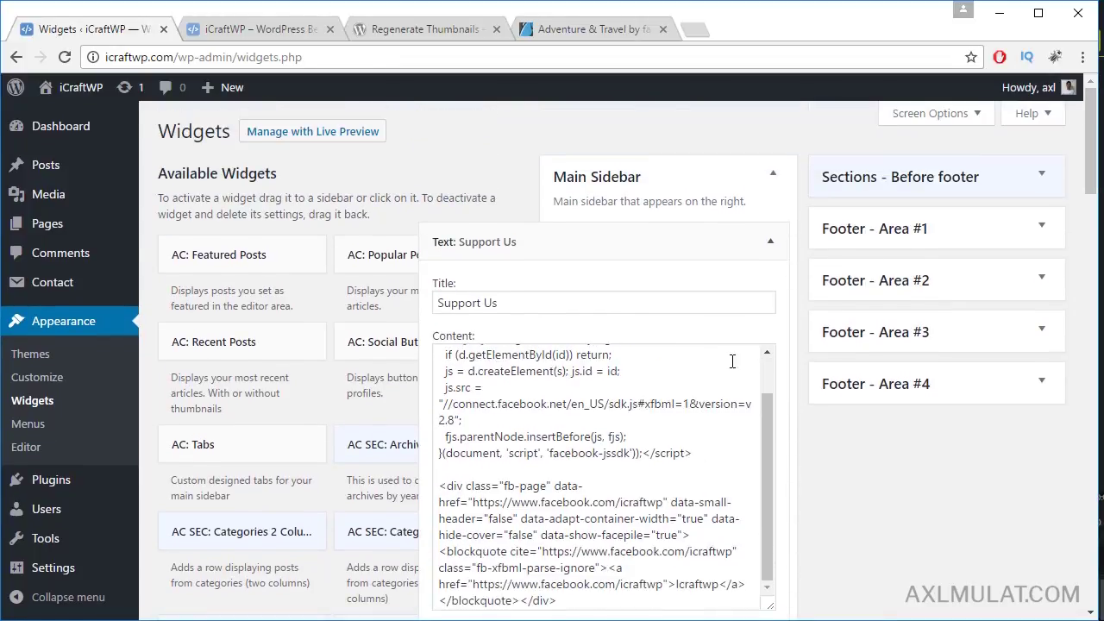
pyautogui.click(770, 244)
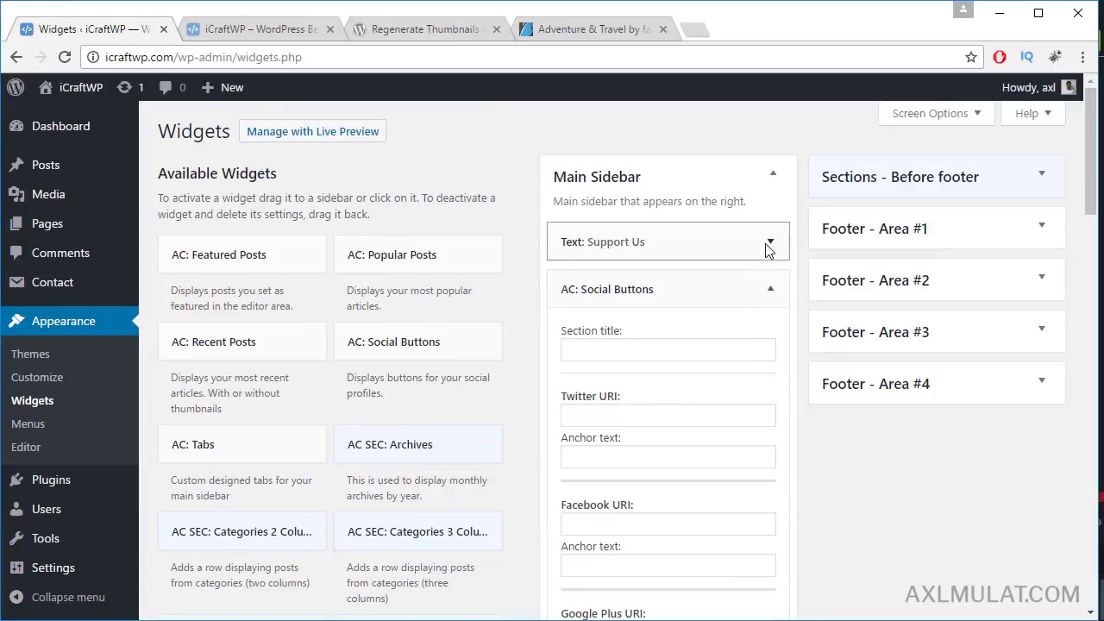
# Step: Give the Twitter entry the anchor text 'Follow' and the Twitter profile URL from the notes
pyautogui.click(634, 459)
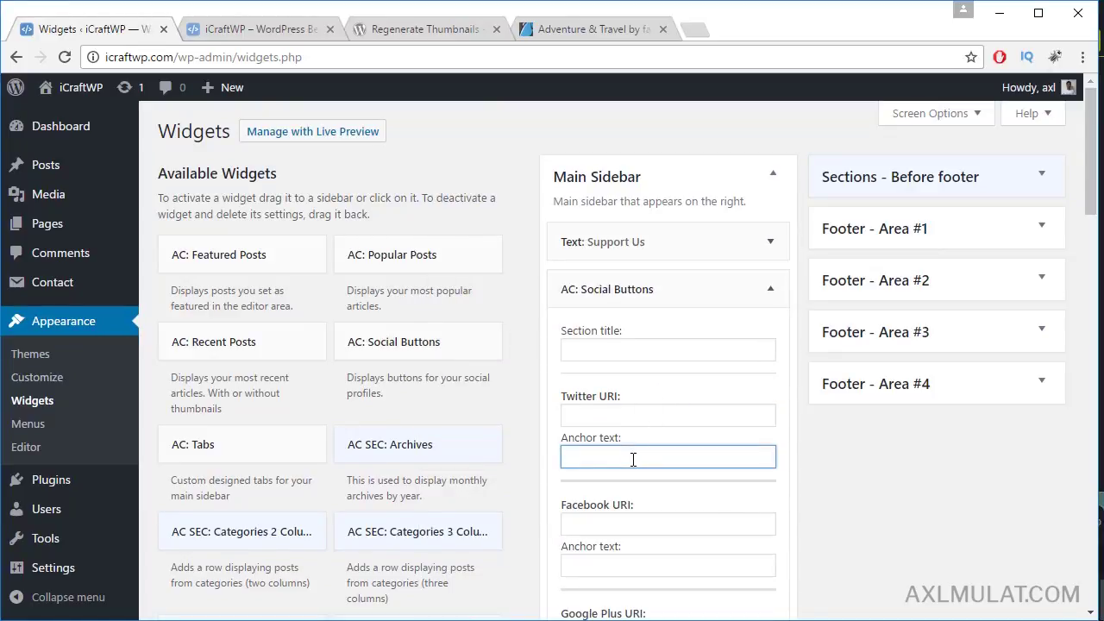
pyautogui.write('Follow')
pyautogui.hotkey('alt', 'Tab')
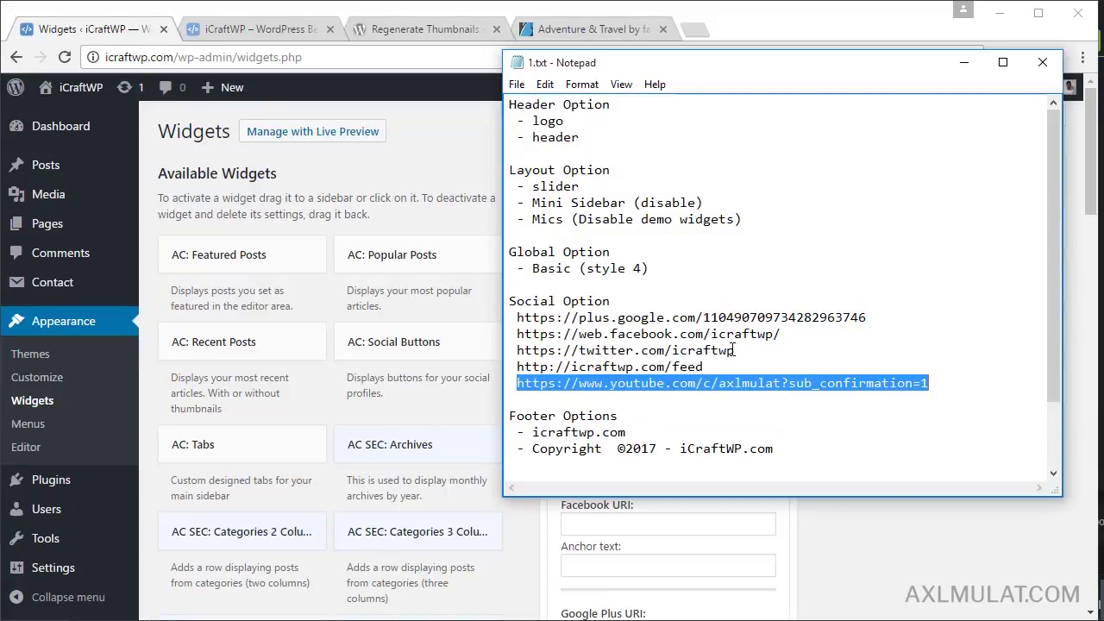
pyautogui.moveTo(734, 349); pyautogui.dragTo(521, 351)
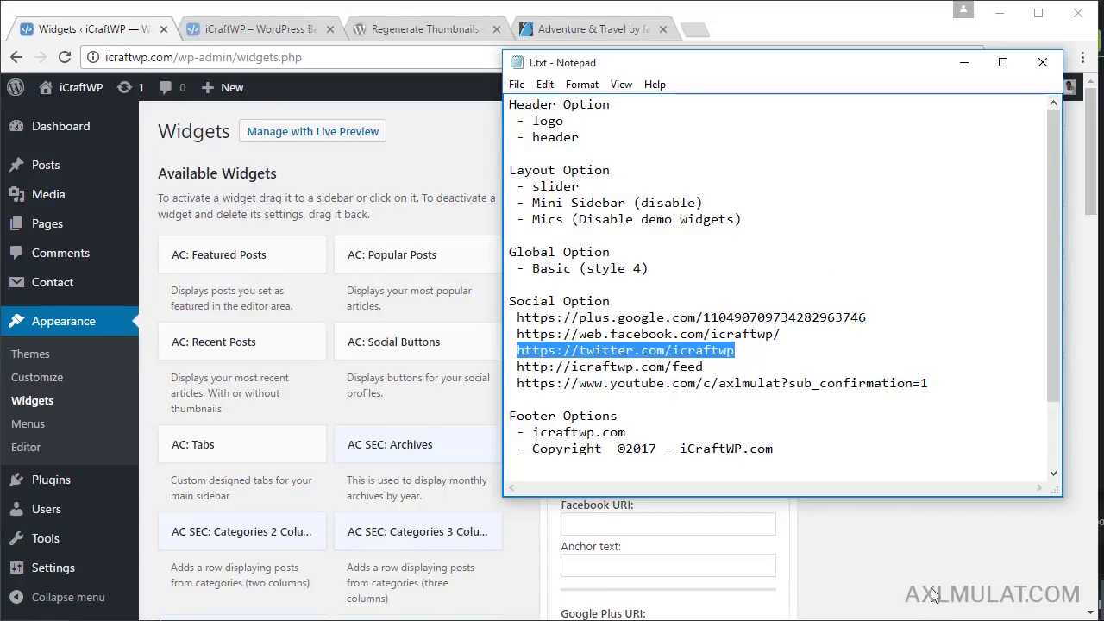
pyautogui.hotkey('alt', 'Tab')
pyautogui.click(656, 415)
pyautogui.write('https://twitter.com/icraftwp')
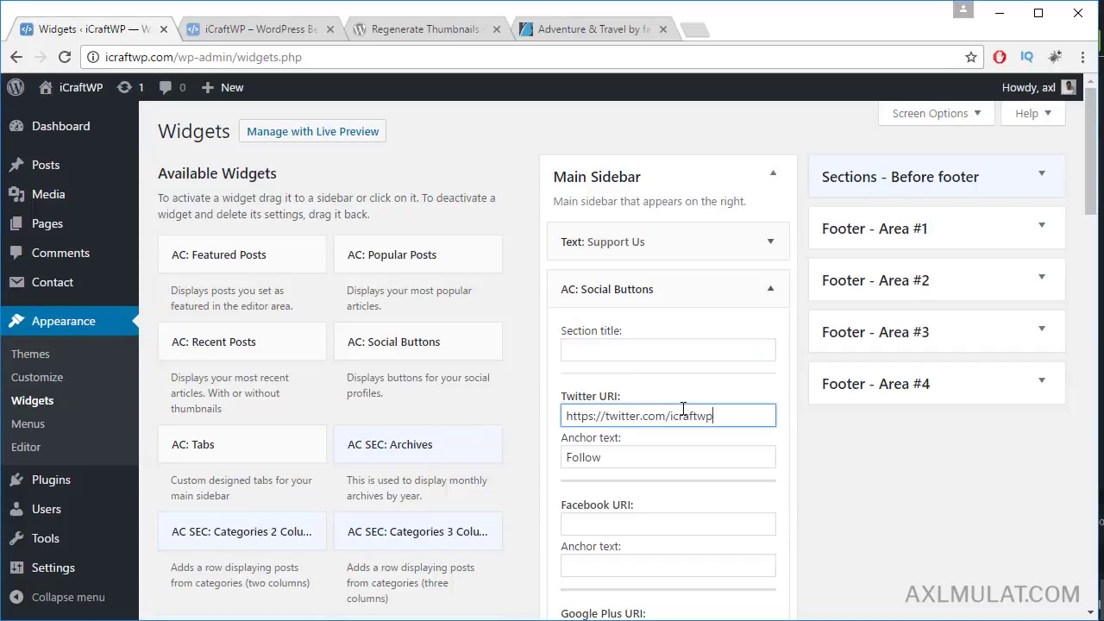
# Step: Complete the Google Plus, RSS and YouTube entries and save the Social Buttons widget
pyautogui.scroll(-1, 683, 409)
pyautogui.scroll(-1, 701, 429)
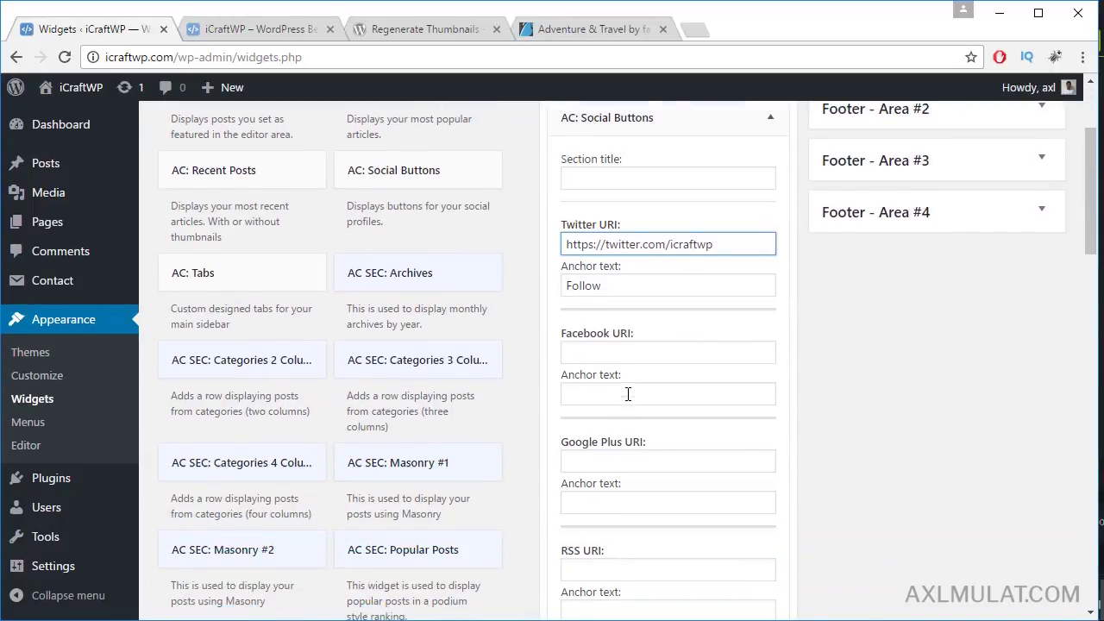
pyautogui.scroll(-1, 637, 361)
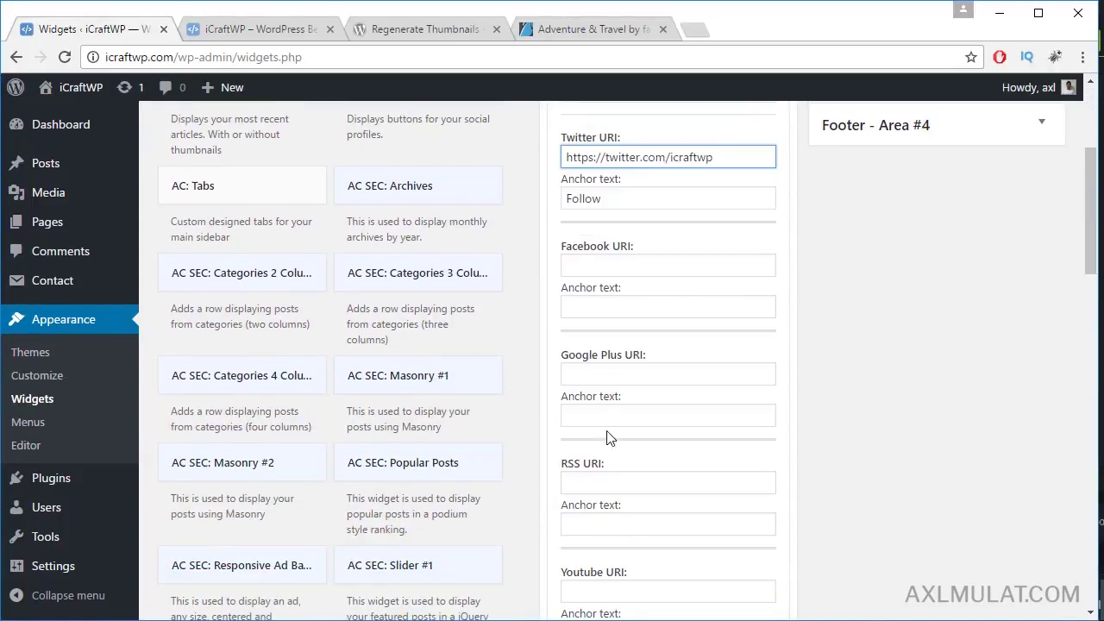
pyautogui.click(610, 412)
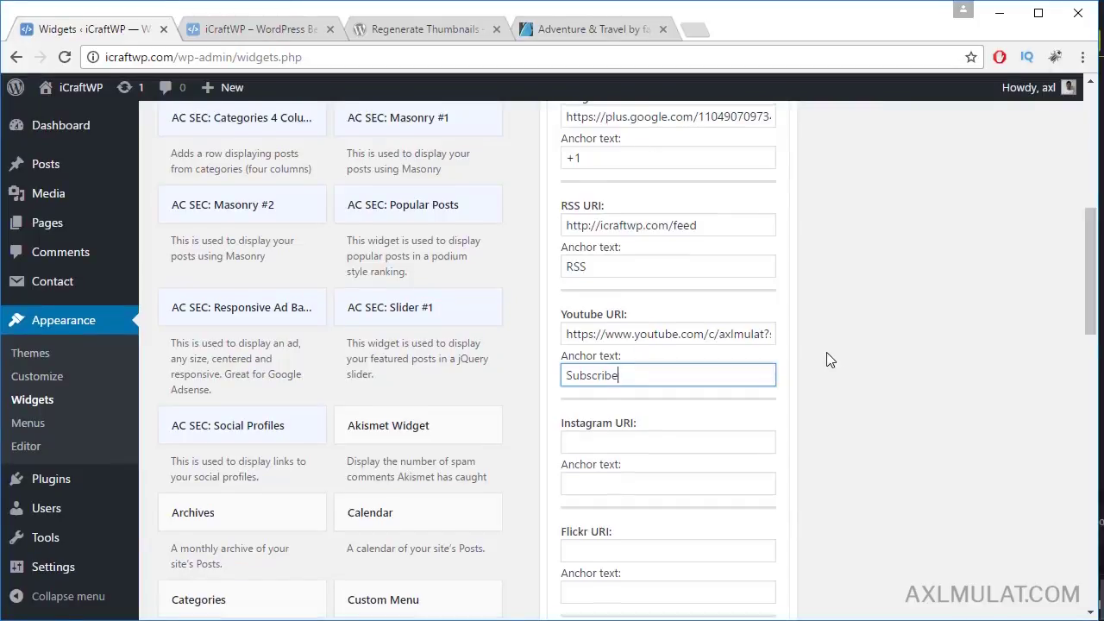
pyautogui.scroll(3, 826, 357)
pyautogui.scroll(-4, 826, 358)
pyautogui.scroll(-8, 828, 357)
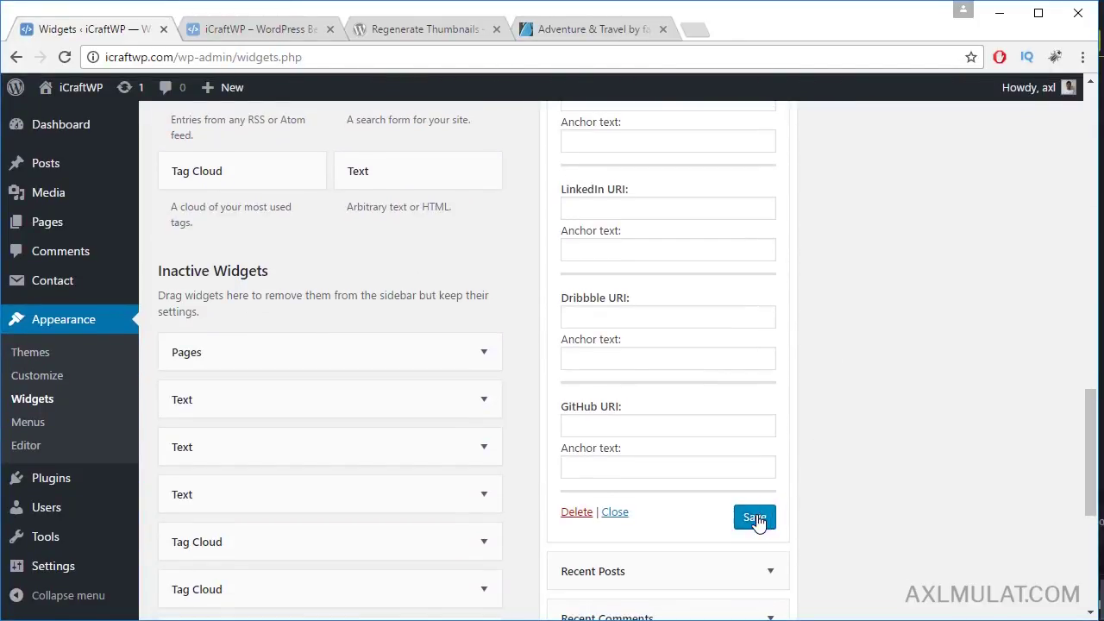
pyautogui.click(755, 518)
pyautogui.scroll(15, 846, 431)
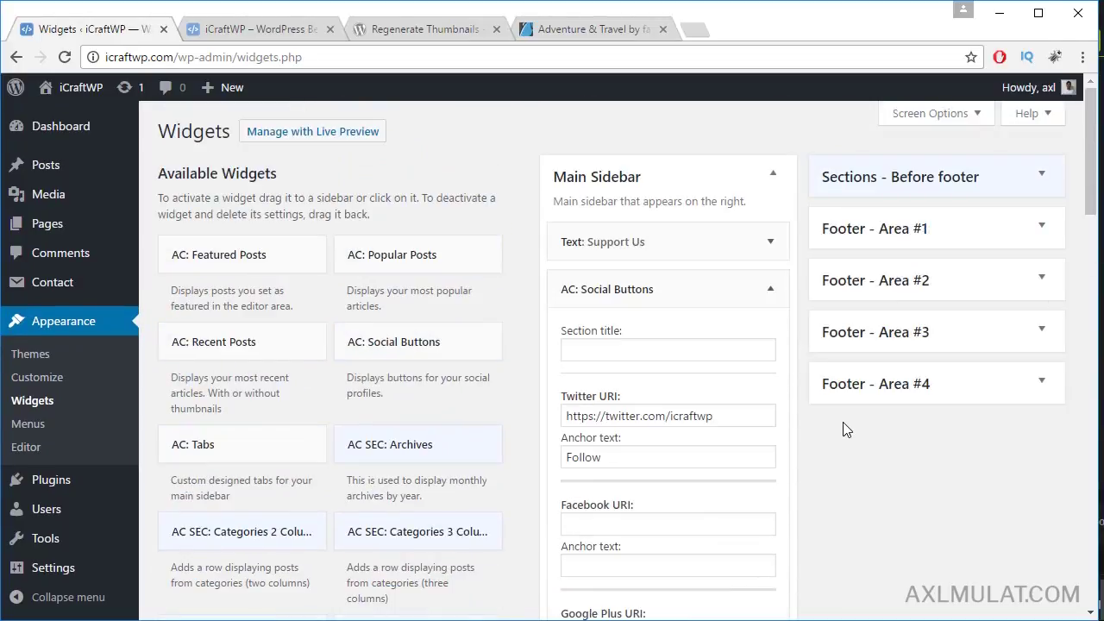
pyautogui.click(771, 289)
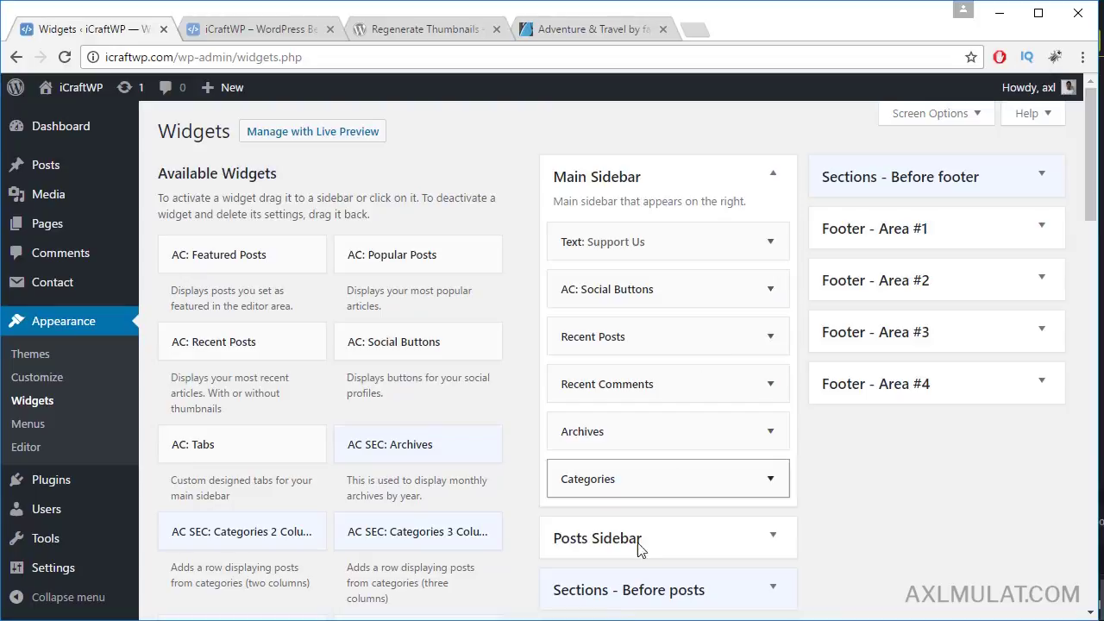
pyautogui.hotkey('alt', 'Tab')
pyautogui.hotkey('alt', 'Tab')
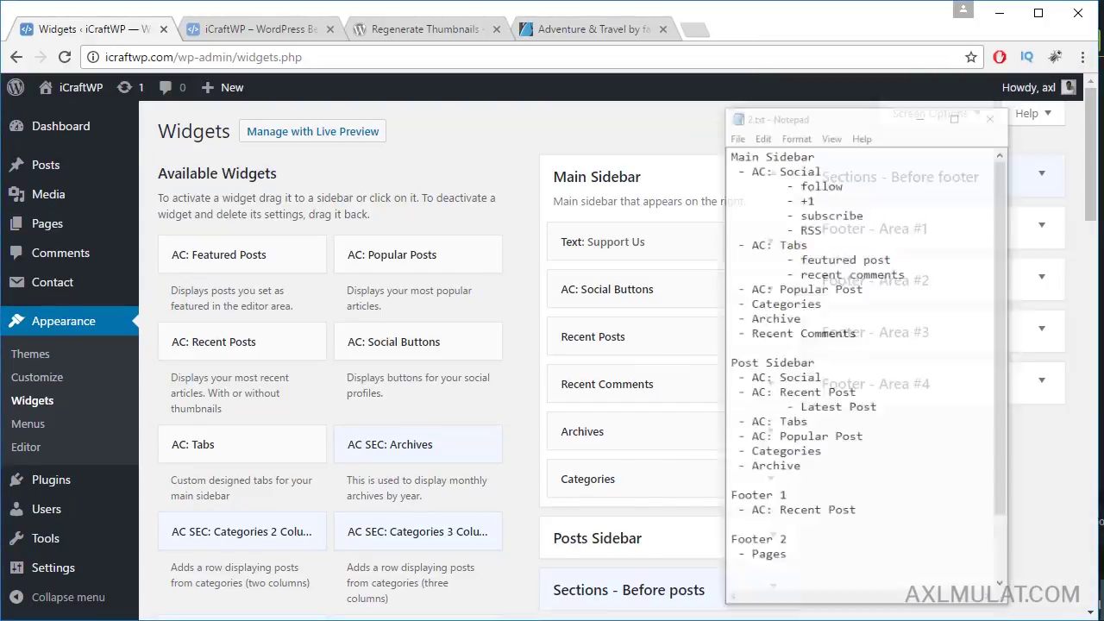
pyautogui.moveTo(247, 449); pyautogui.dragTo(597, 340)
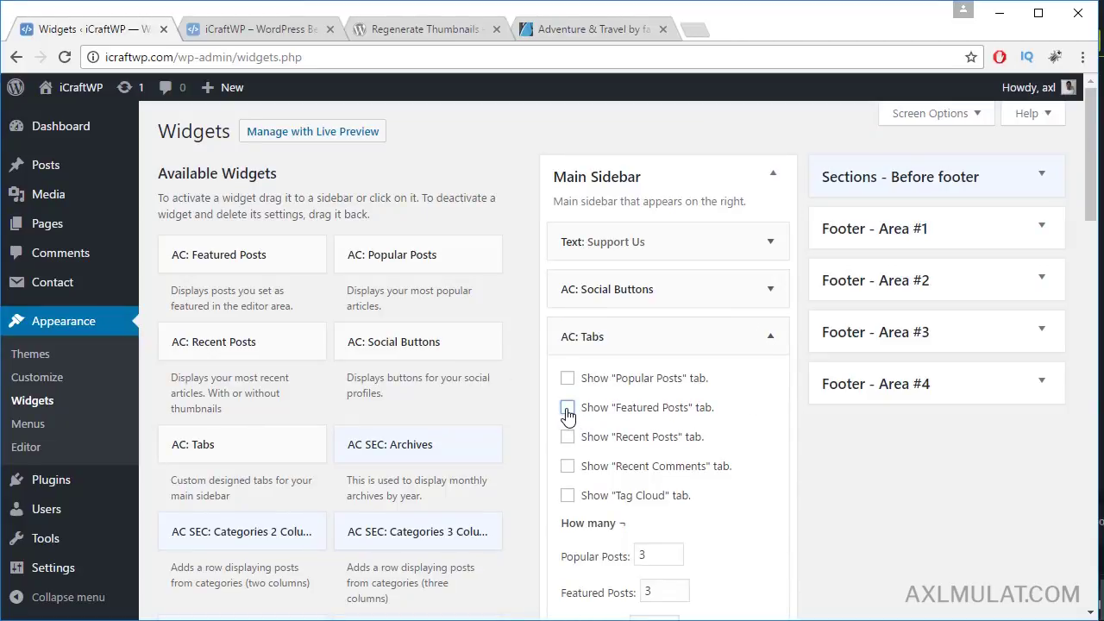
pyautogui.click(568, 409)
pyautogui.hotkey('alt', 'Tab')
pyautogui.hotkey('alt', 'Tab')
pyautogui.click(567, 468)
pyautogui.scroll(-2, 935, 473)
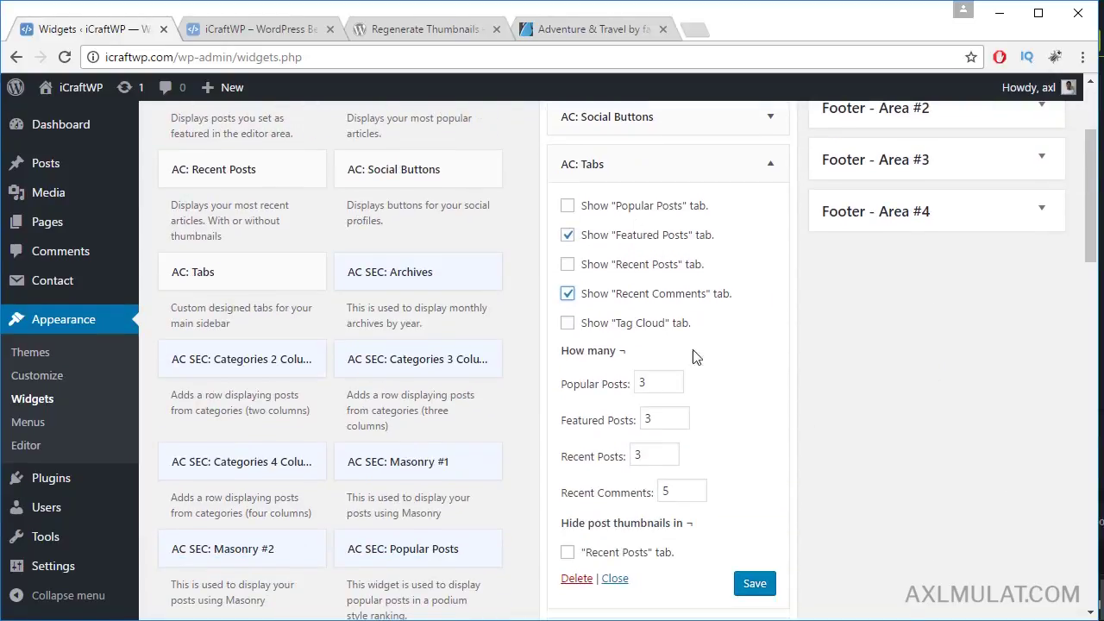
pyautogui.scroll(-1, 739, 402)
pyautogui.click(755, 497)
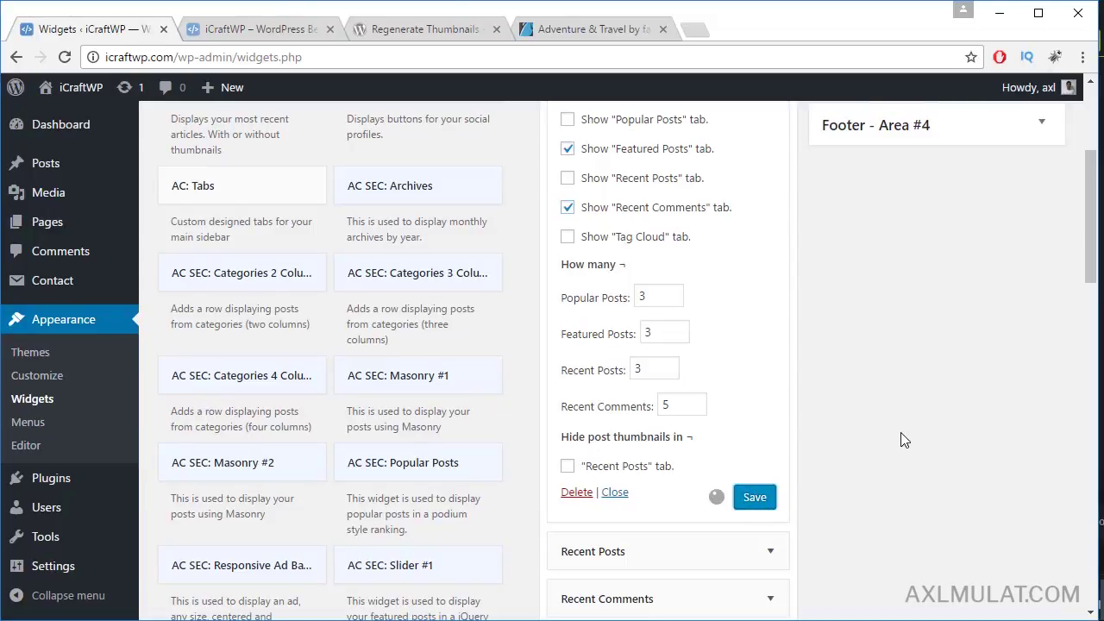
pyautogui.scroll(4, 901, 431)
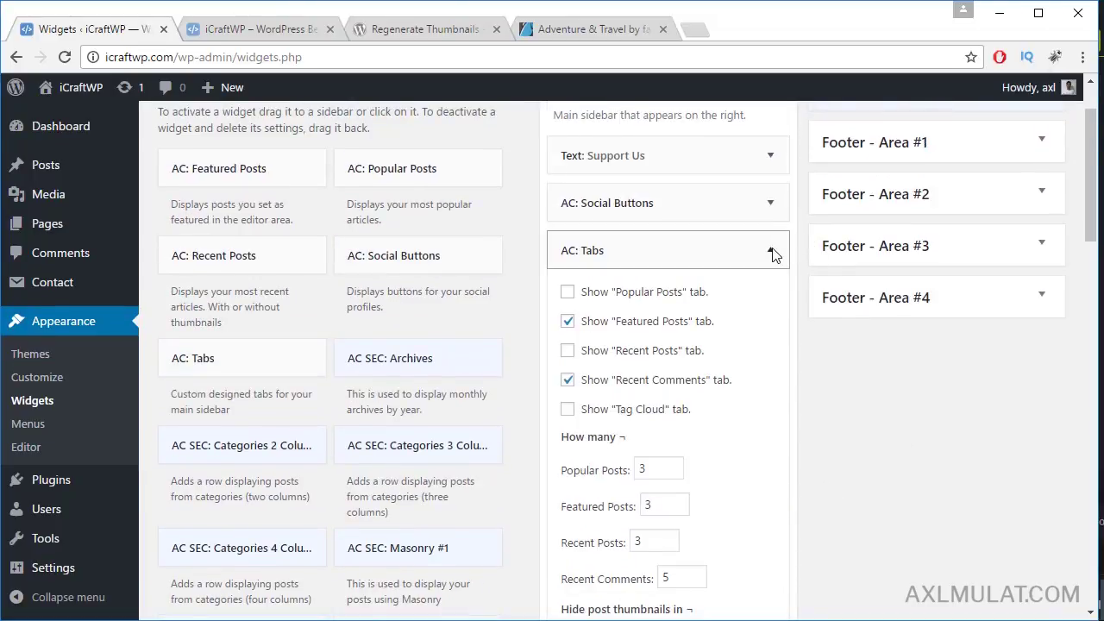
pyautogui.click(771, 251)
pyautogui.hotkey('alt', 'Tab')
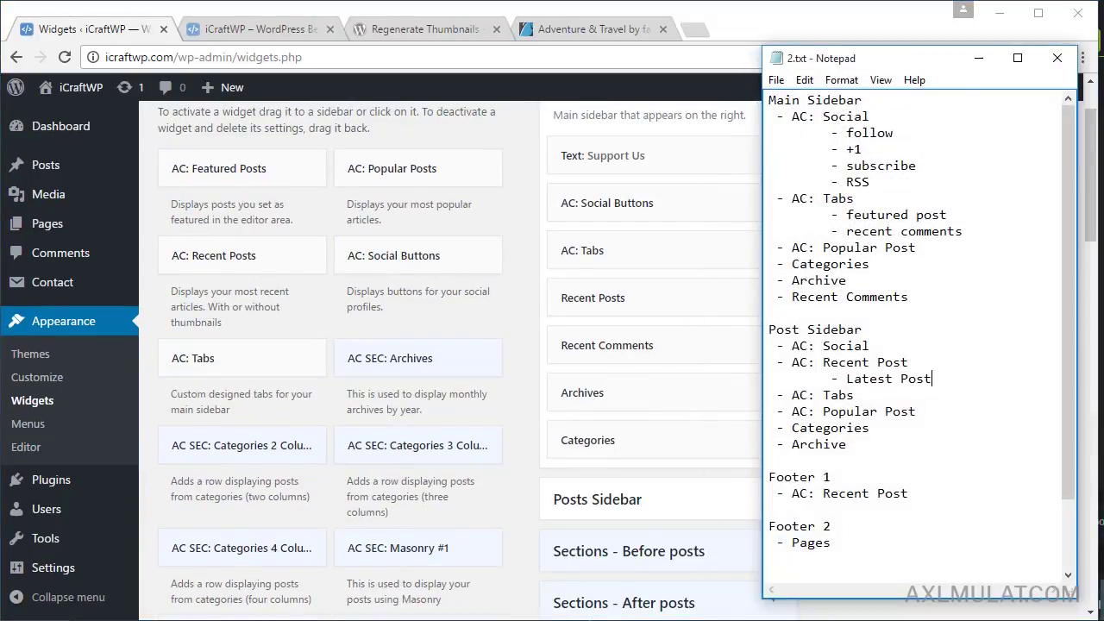
pyautogui.hotkey('alt', 'Tab')
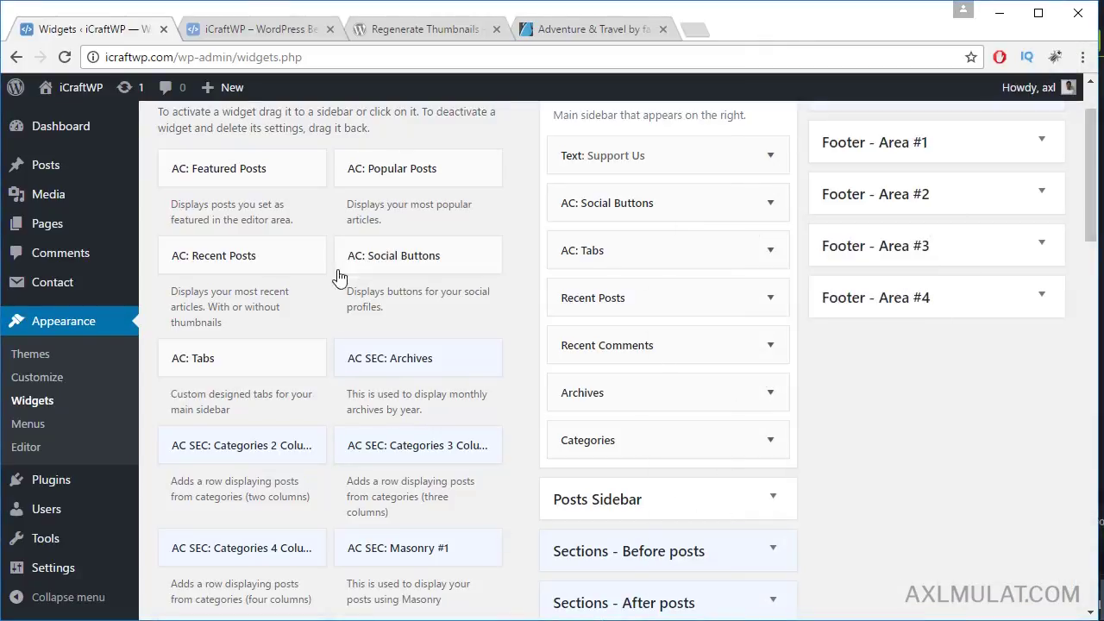
# Step: Add an AC: Popular Posts widget under AC: Tabs in Main Sidebar and save it
pyautogui.moveTo(386, 175); pyautogui.dragTo(703, 295)
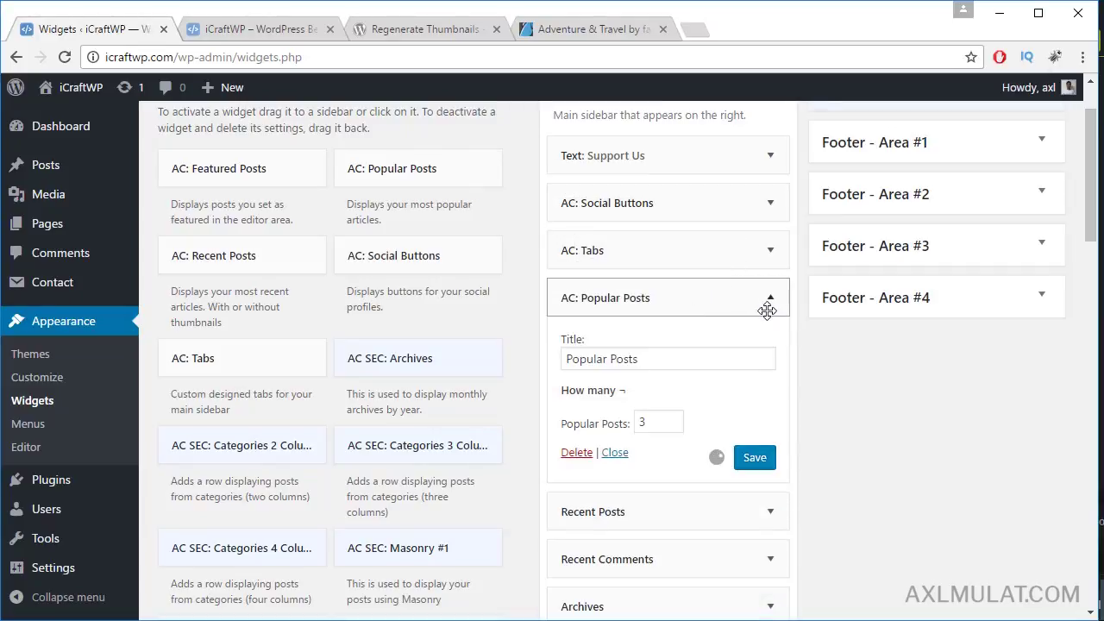
pyautogui.click(753, 458)
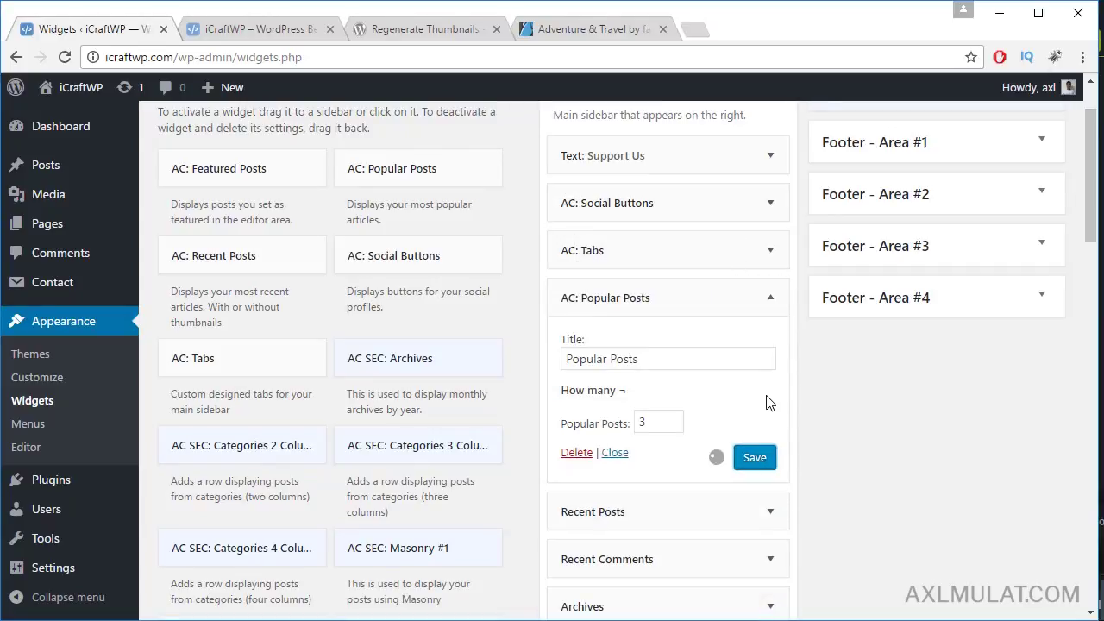
pyautogui.click(771, 302)
pyautogui.hotkey('alt', 'Tab')
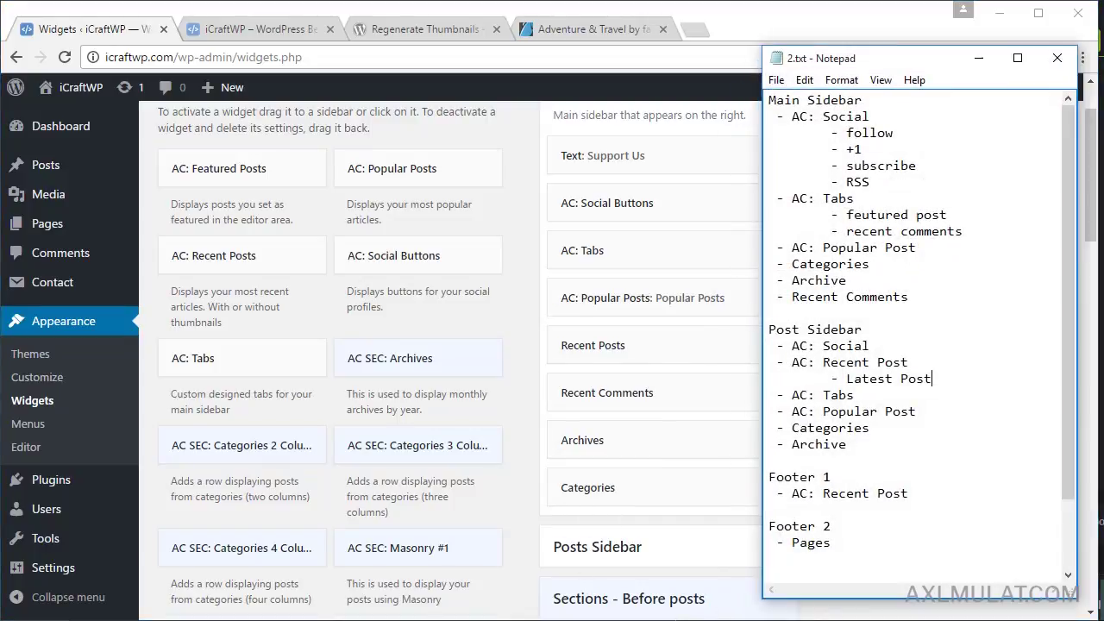
pyautogui.hotkey('alt', 'Tab')
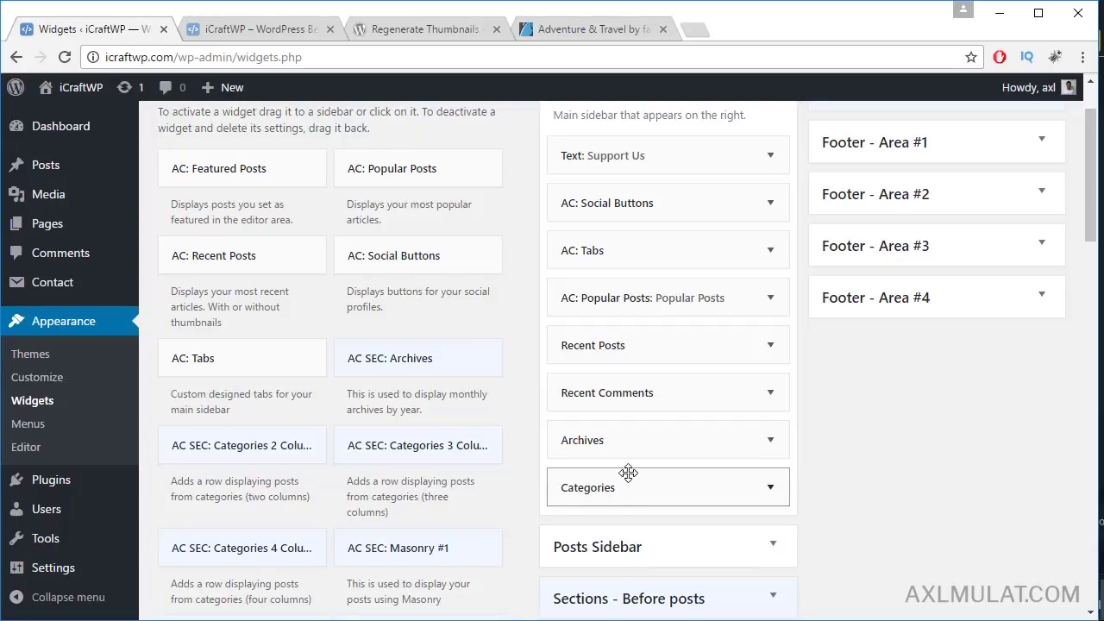
# Step: Move Categories up, delete Recent Posts, and place Archives above Recent Comments
pyautogui.moveTo(629, 474); pyautogui.dragTo(608, 346)
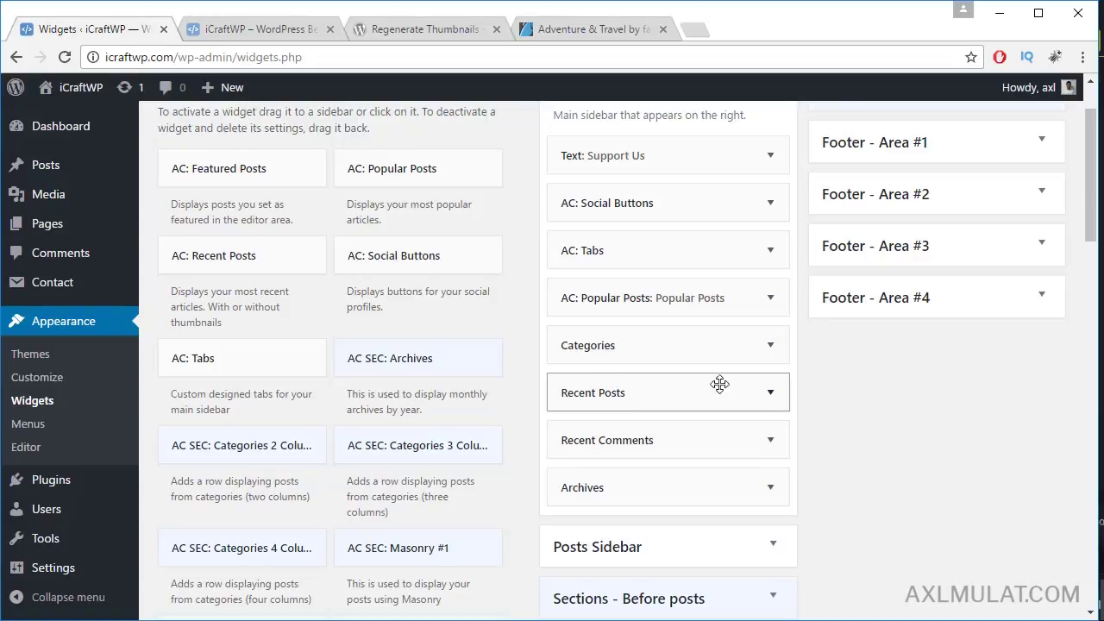
pyautogui.click(770, 394)
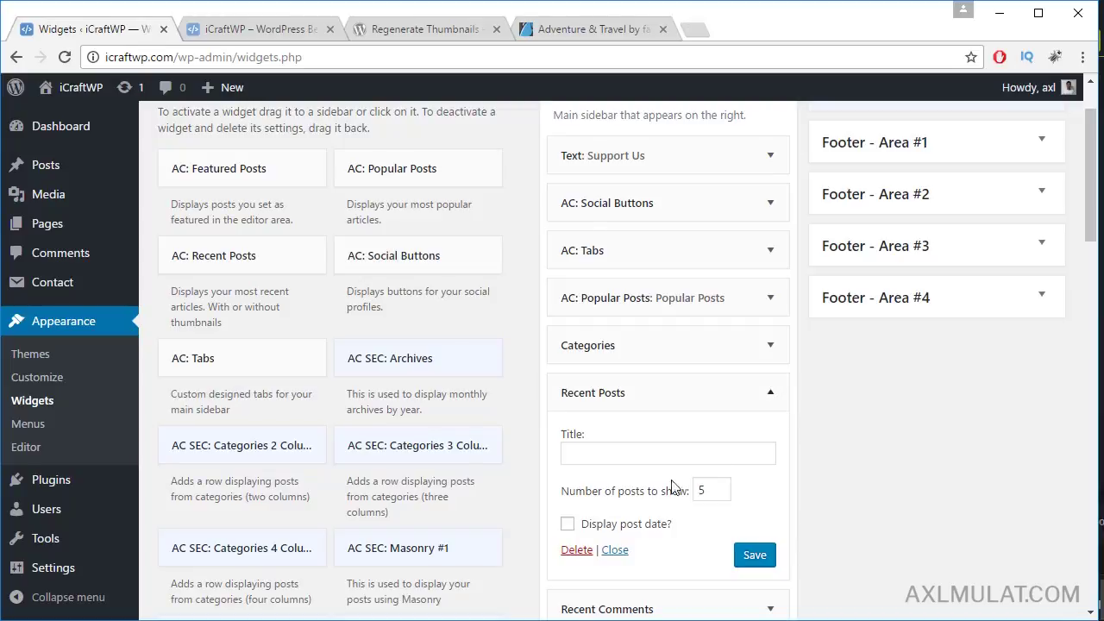
pyautogui.click(576, 551)
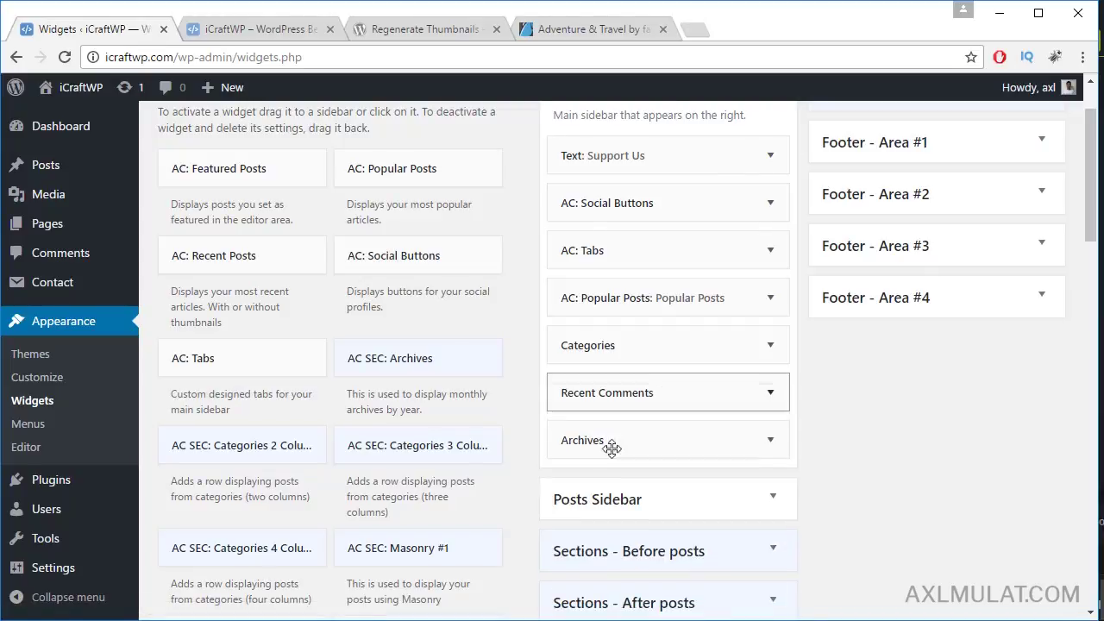
pyautogui.hotkey('alt', 'Tab')
pyautogui.hotkey('alt', 'Tab')
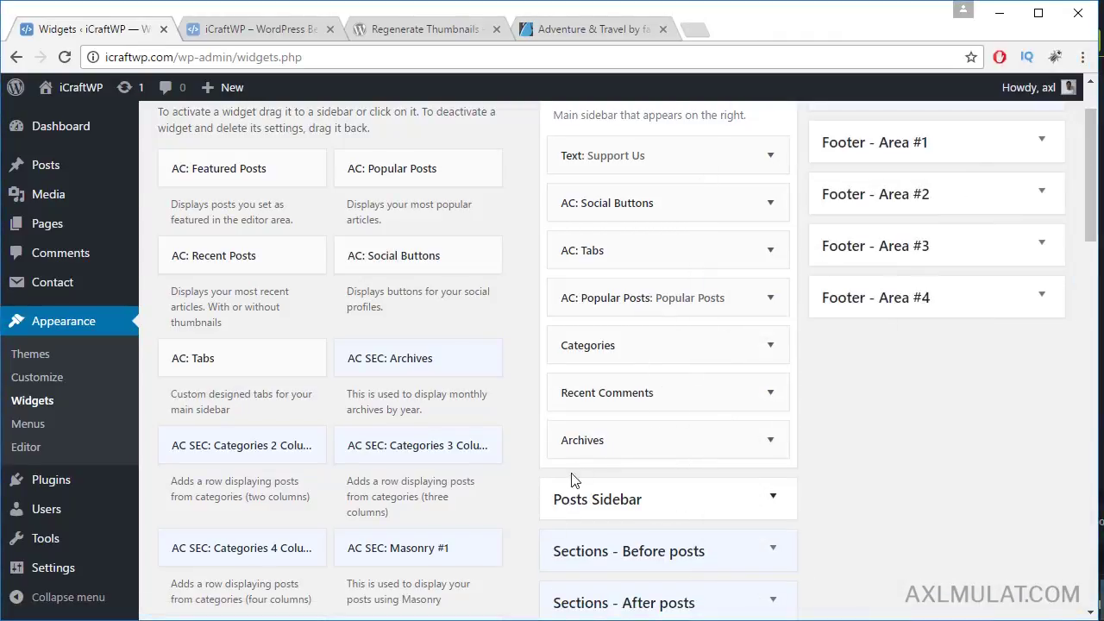
pyautogui.moveTo(599, 442); pyautogui.dragTo(599, 385)
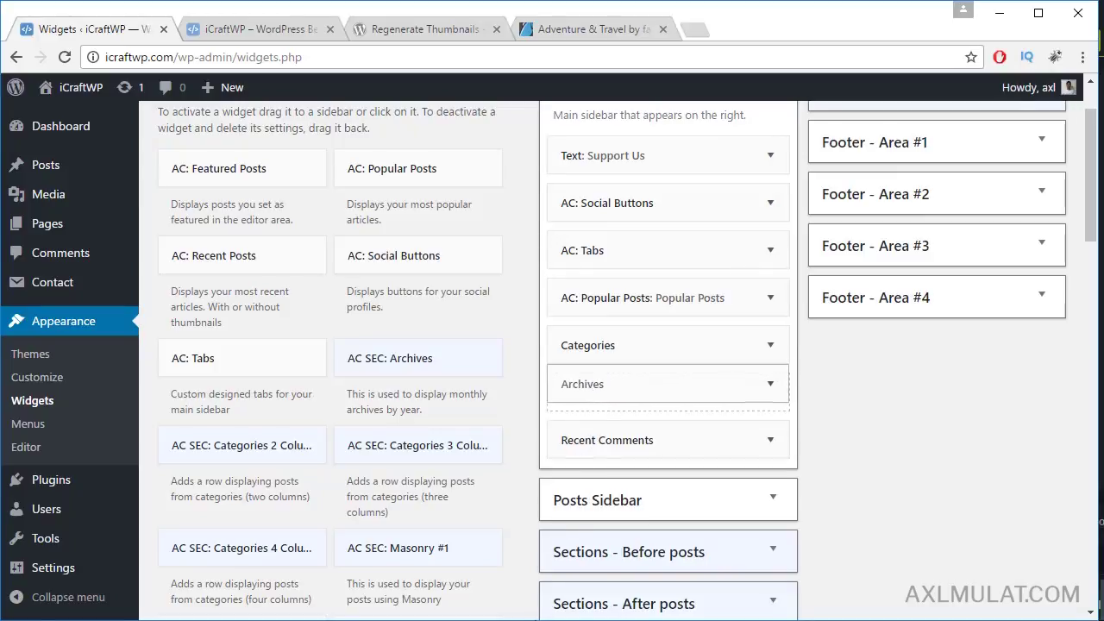
pyautogui.hotkey('alt', 'Tab')
pyautogui.hotkey('alt', 'Tab')
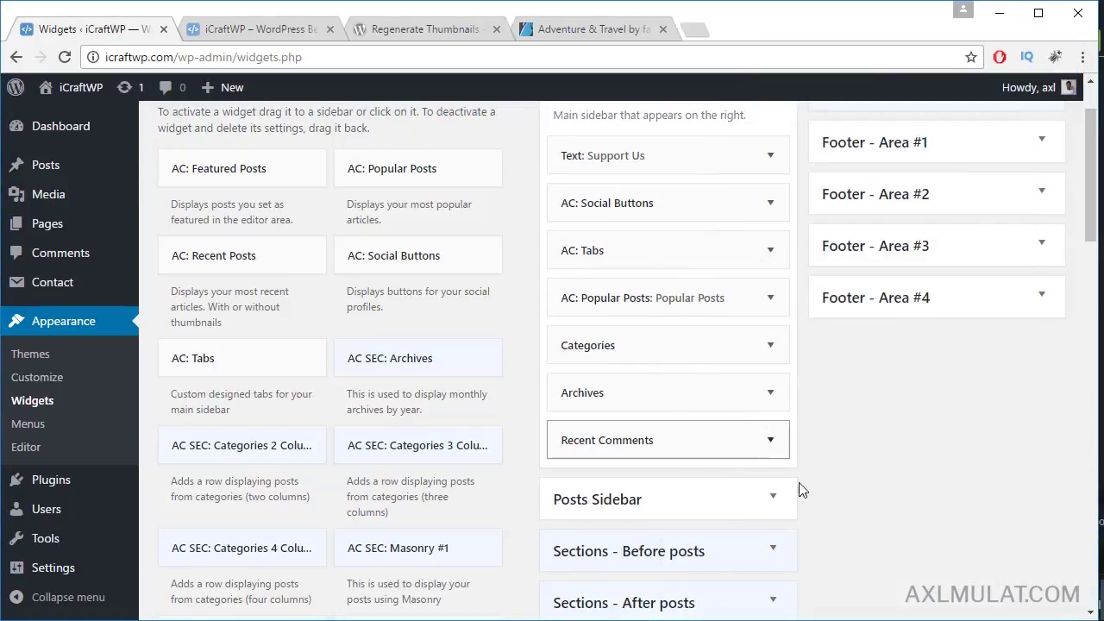
pyautogui.scroll(1, 829, 511)
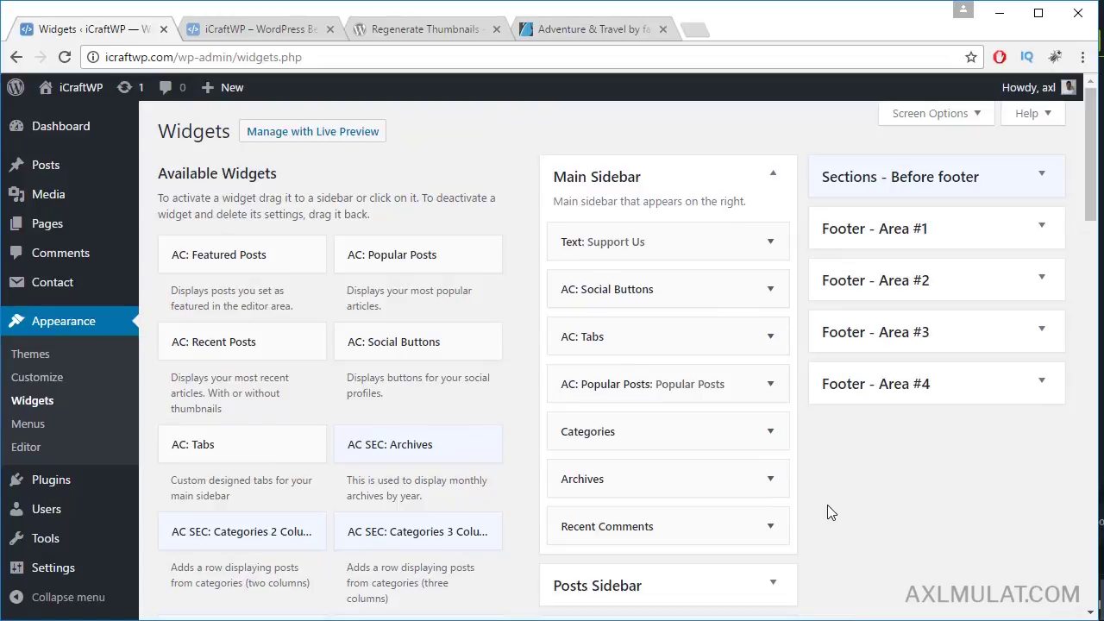
# Step: Reload the live icraftwp.com home page to show the sidebar changes
pyautogui.click(263, 29)
pyautogui.click(286, 61)
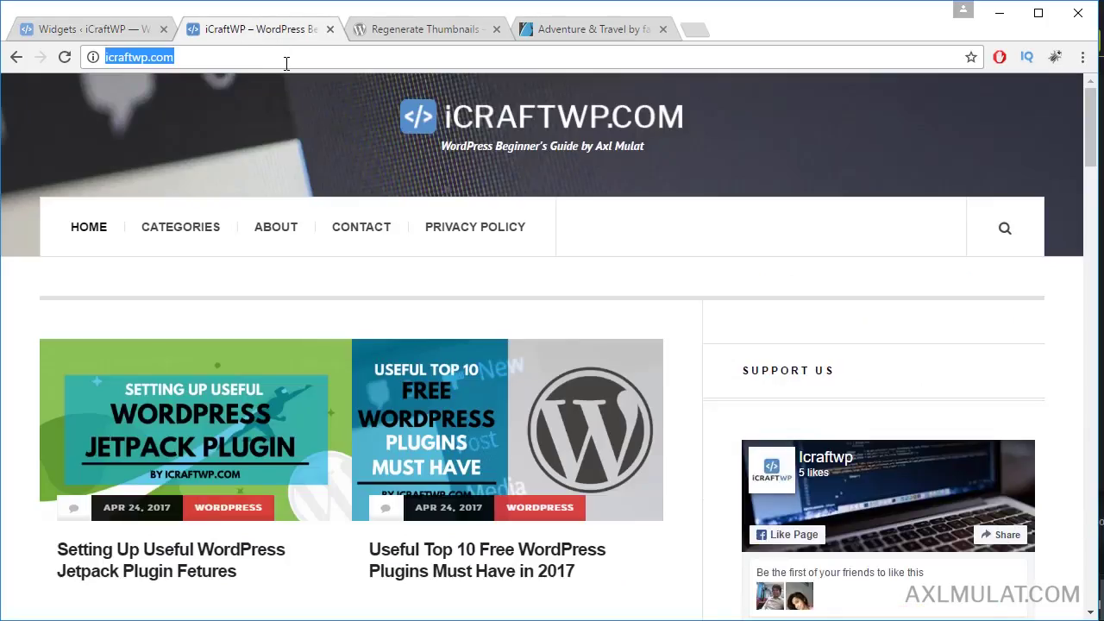
pyautogui.press('Return')
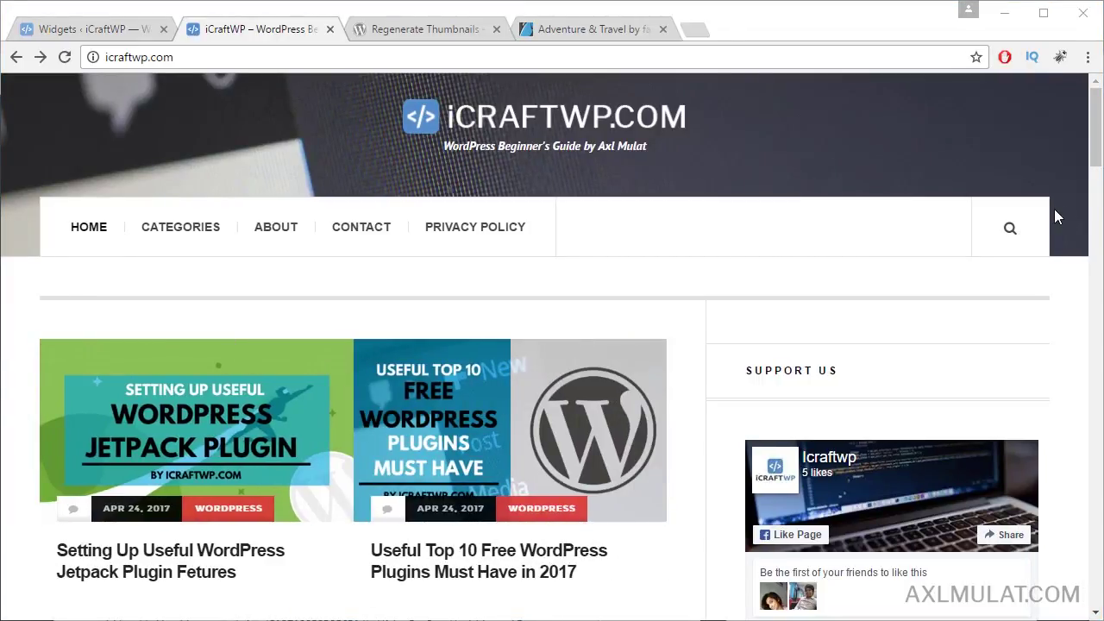
# Step: Scroll to the Tabs widget and switch it between Recent Comments and Popular Posts
pyautogui.scroll(-5, 1058, 215)
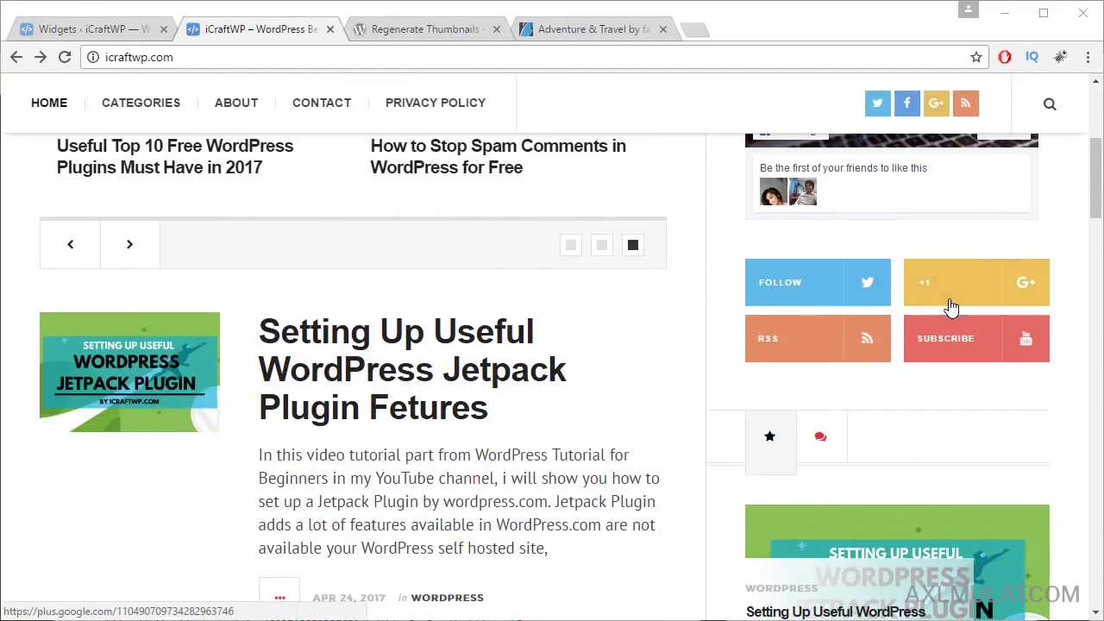
pyautogui.scroll(-2, 952, 307)
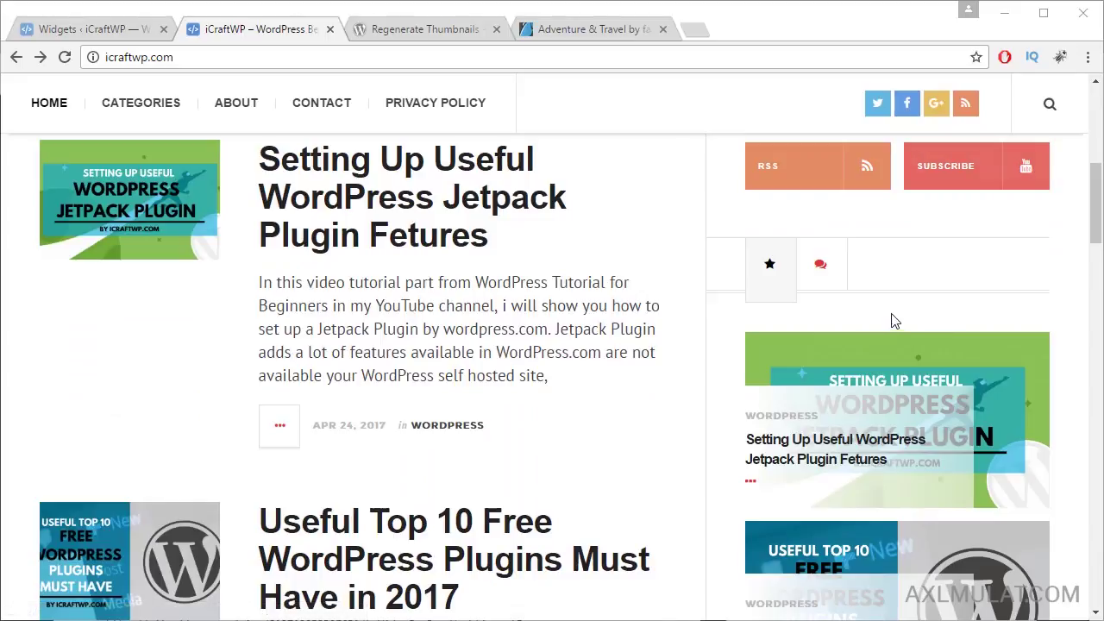
pyautogui.click(836, 278)
pyautogui.click(777, 277)
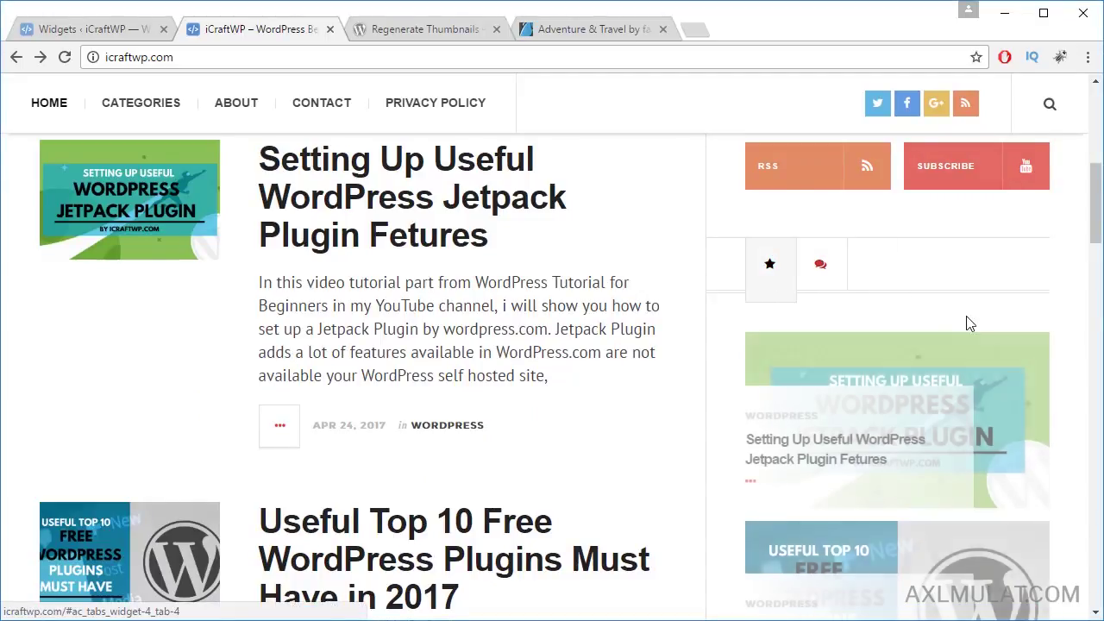
# Step: Scroll down through the rest of the sidebar and back to the top
pyautogui.scroll(-8, 969, 323)
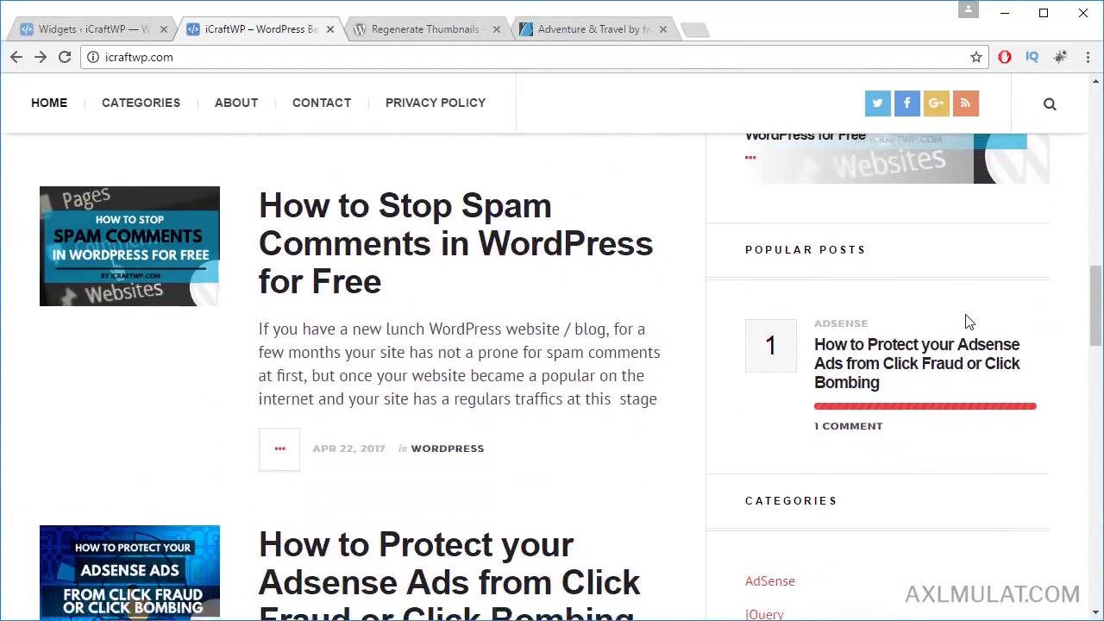
pyautogui.scroll(-3, 968, 321)
pyautogui.scroll(-1, 923, 300)
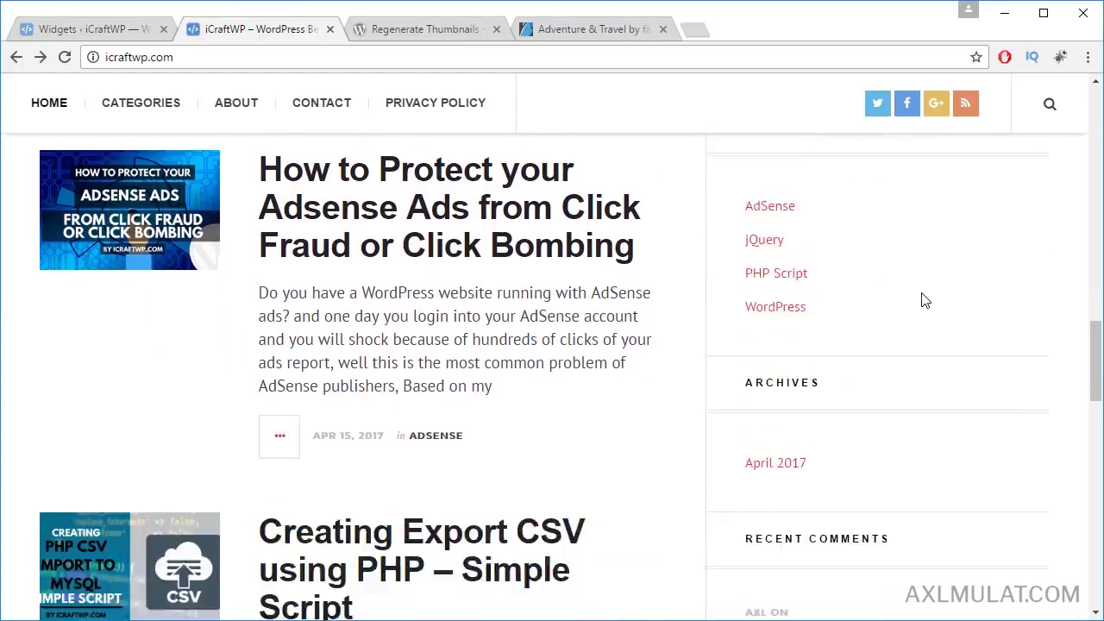
pyautogui.scroll(-7, 924, 300)
pyautogui.scroll(8, 923, 300)
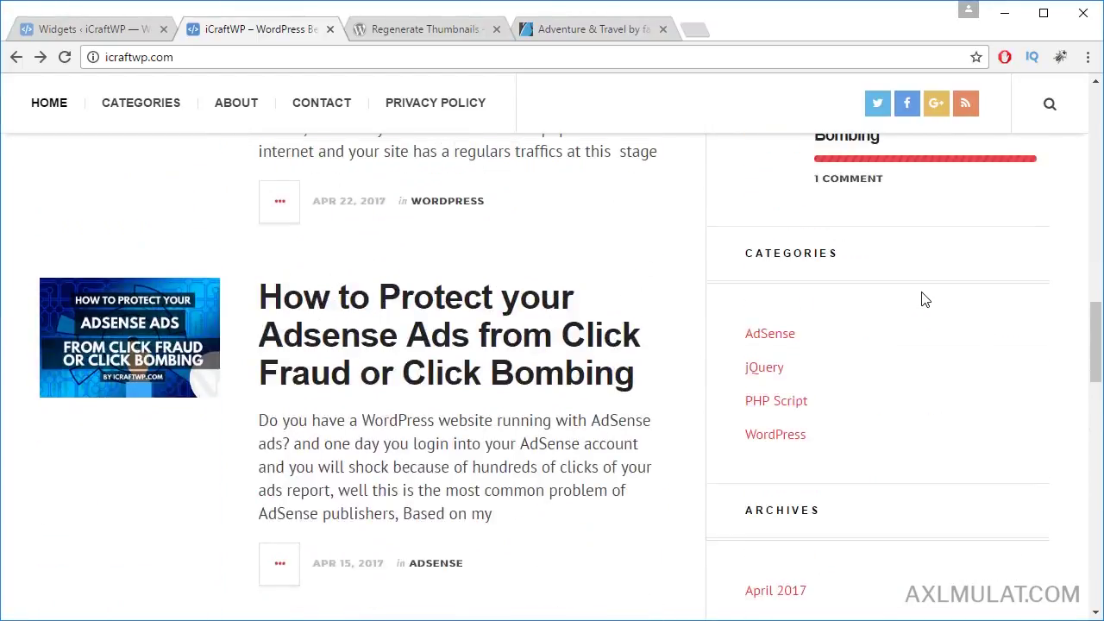
pyautogui.scroll(3, 893, 333)
pyautogui.scroll(7, 888, 338)
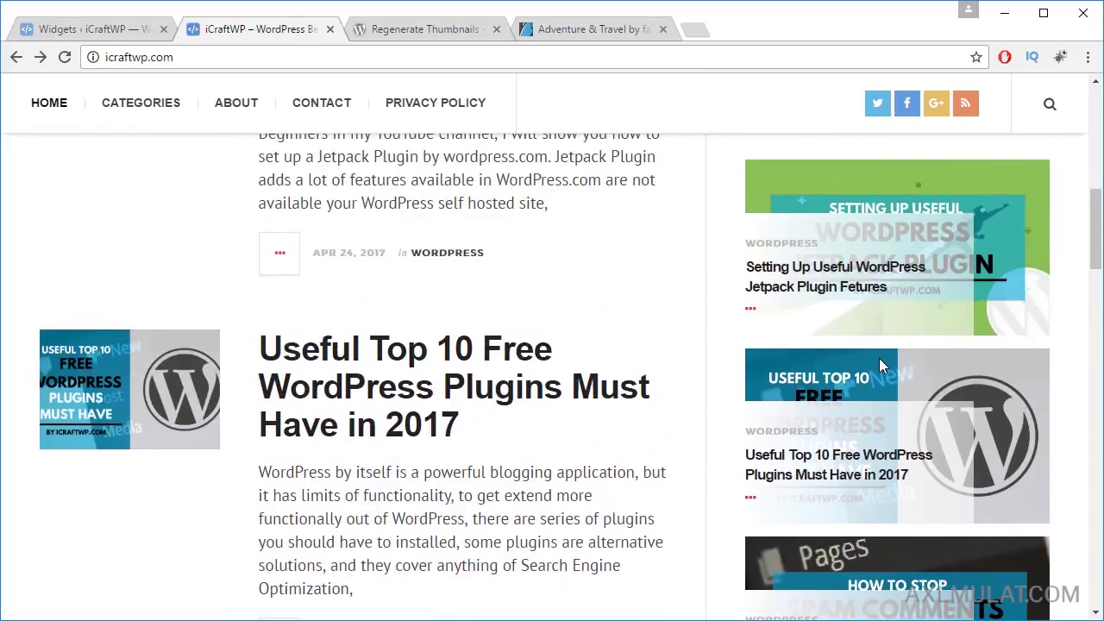
pyautogui.scroll(2, 879, 358)
pyautogui.scroll(6, 881, 361)
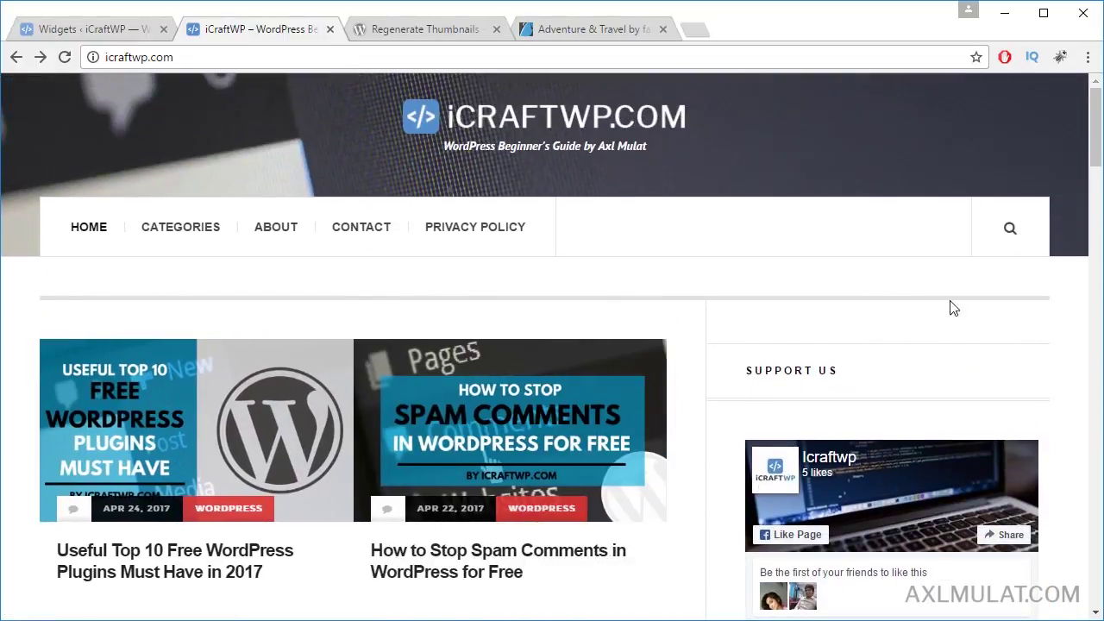
# Step: Search the live site for 'wordpress' using the header search box
pyautogui.click(1010, 228)
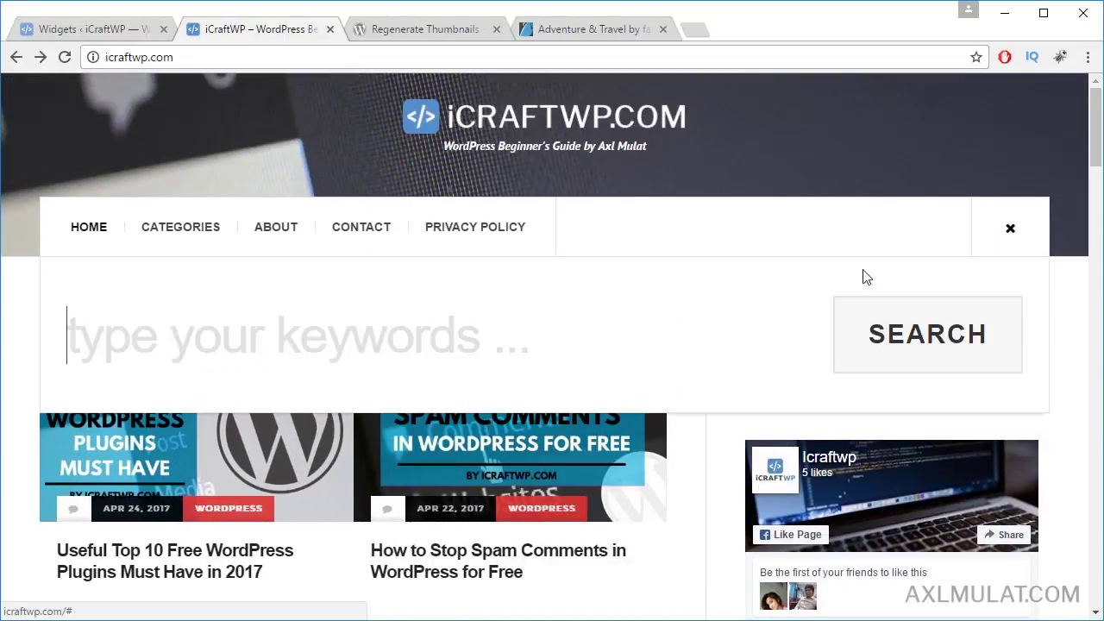
pyautogui.write('wordpress')
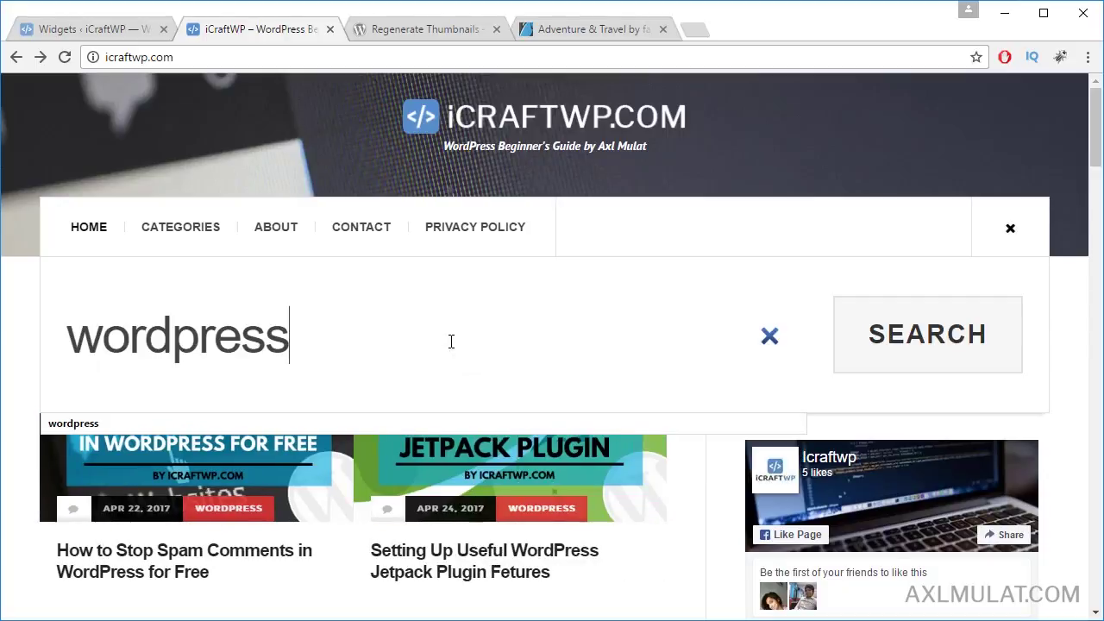
pyautogui.press('Return')
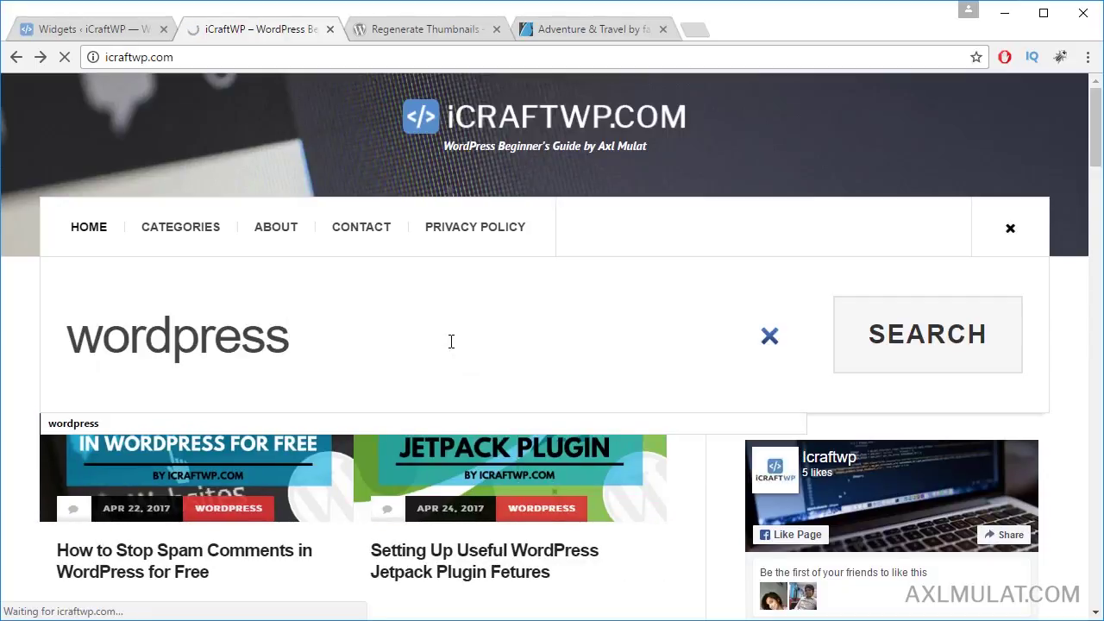
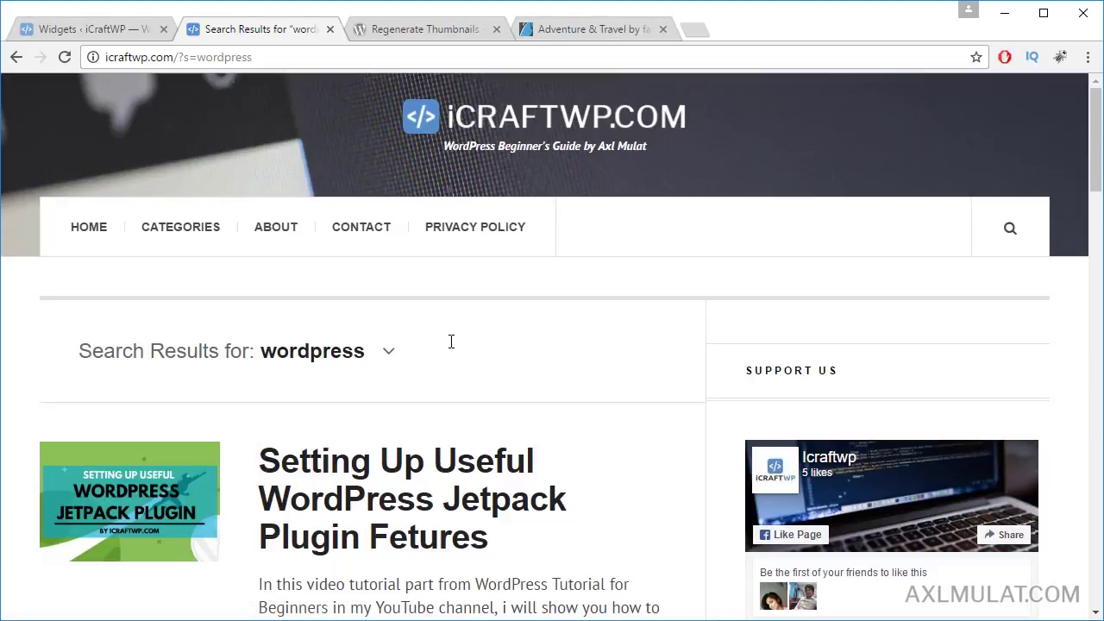
# Step: Open an empty Chrome tab beside the 'wordpress' search results page
pyautogui.click(690, 29)
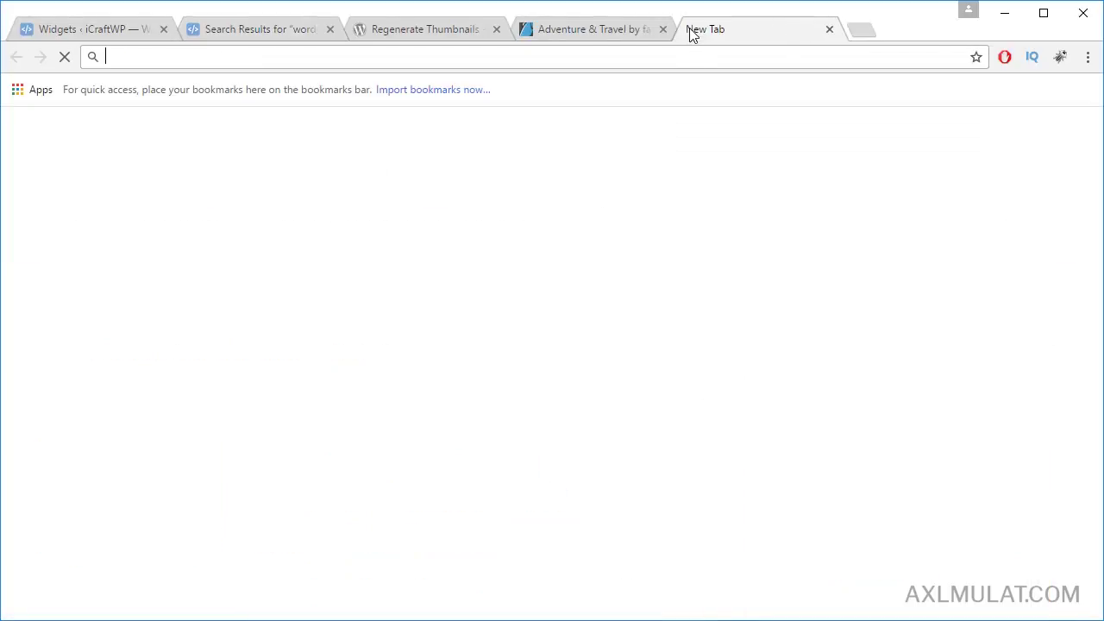
# Step: On publish.twitter.com, enter the Twitter account handle to see embed options
pyautogui.write('plu')
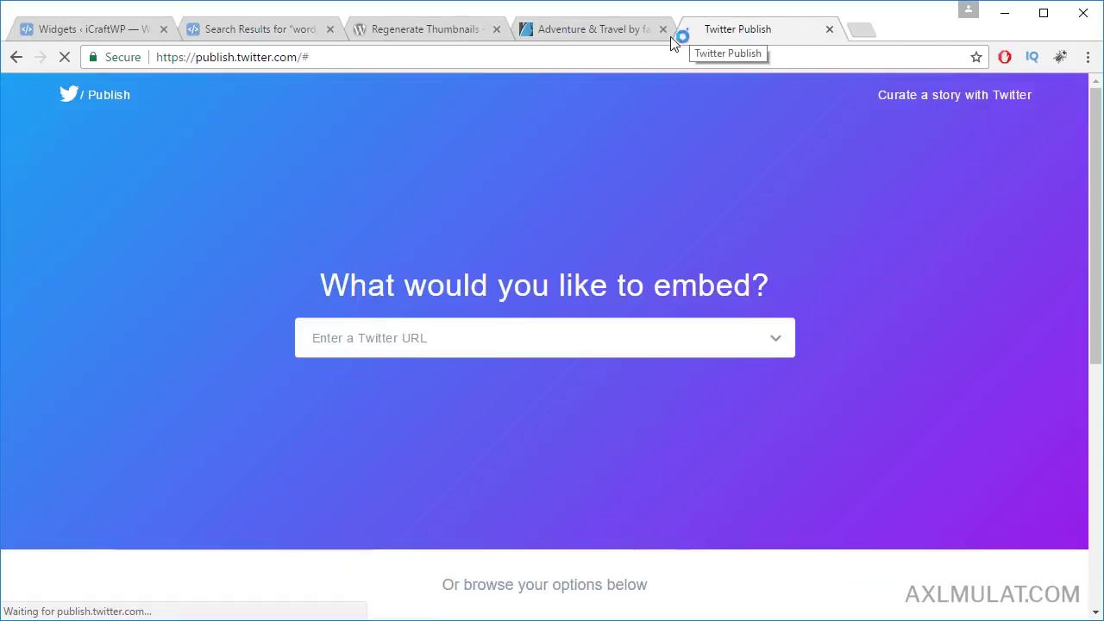
pyautogui.click(481, 336)
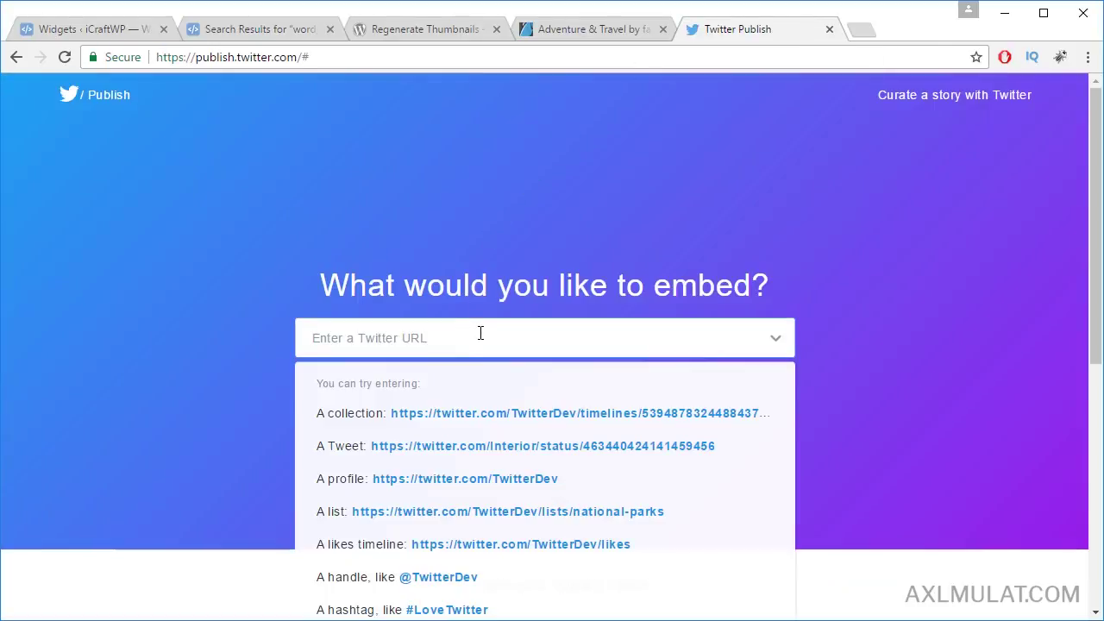
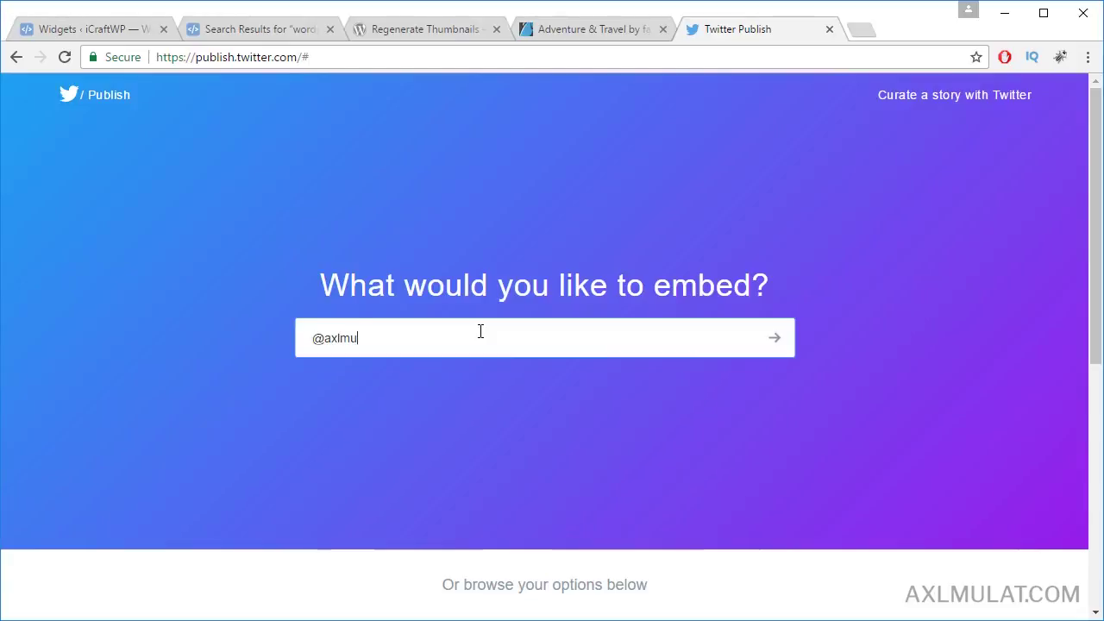
pyautogui.press('Return')
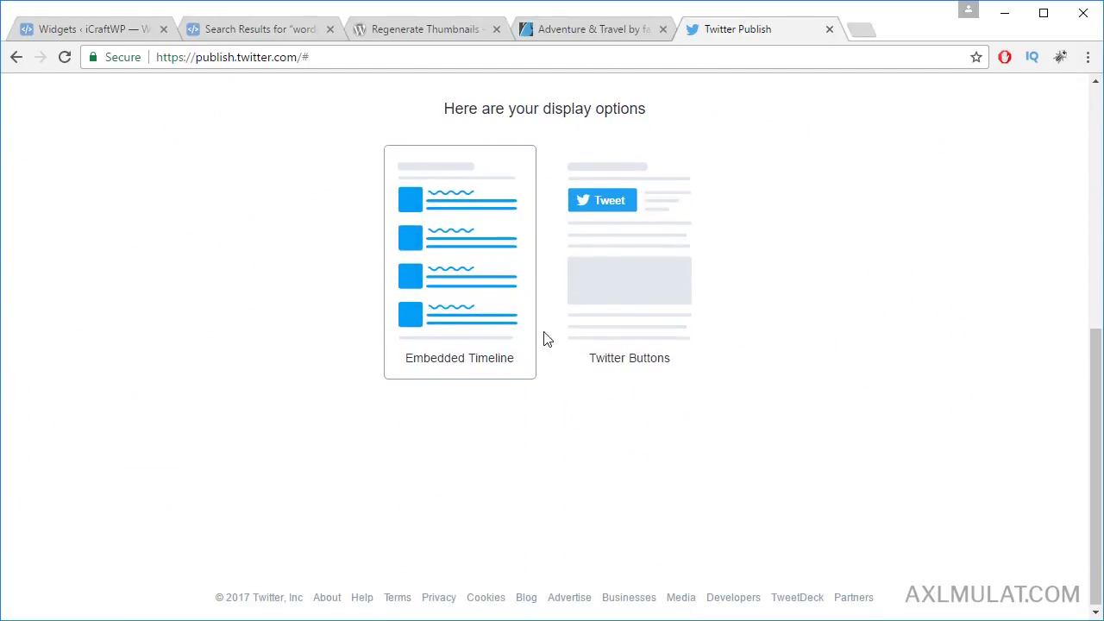
# Step: Copy the Twitter Buttons > Follow Button embed code and return to the Widgets page
pyautogui.click(611, 337)
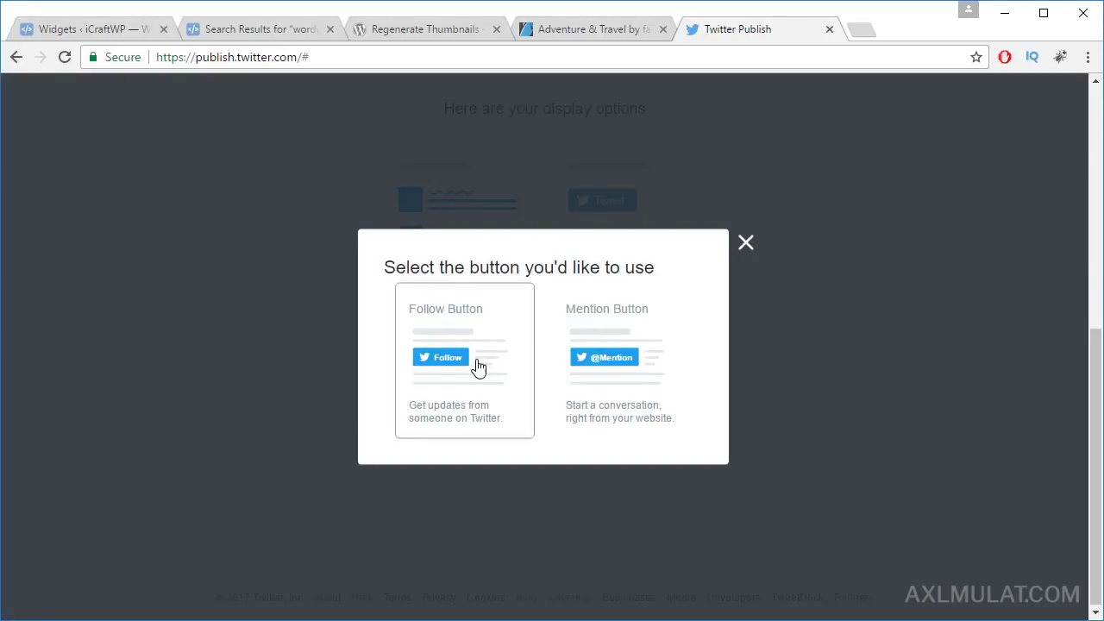
pyautogui.click(479, 367)
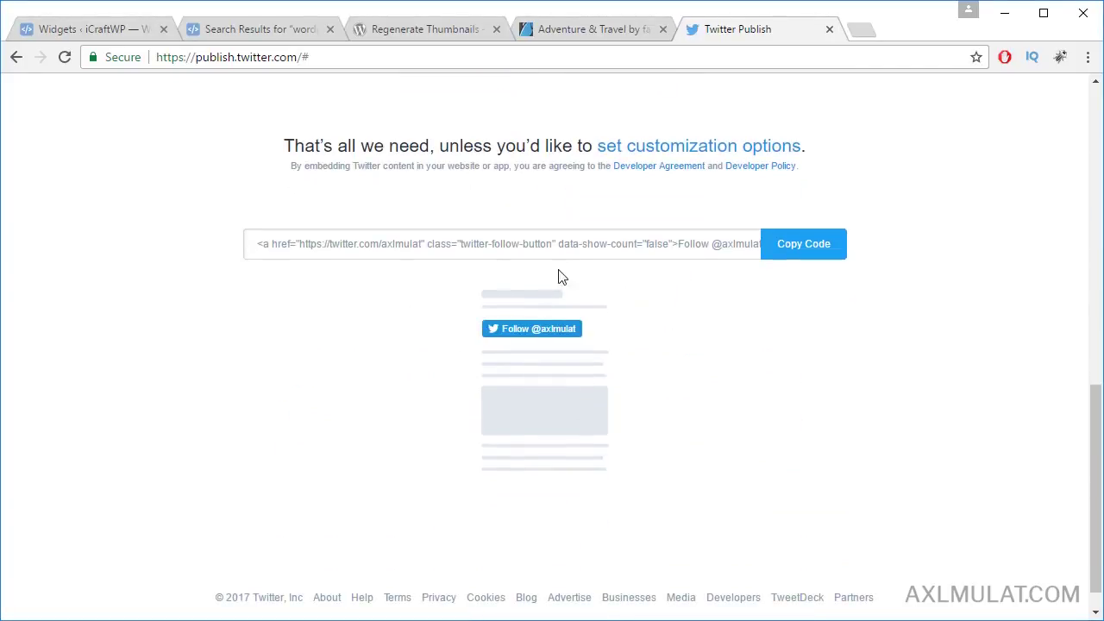
pyautogui.click(588, 255)
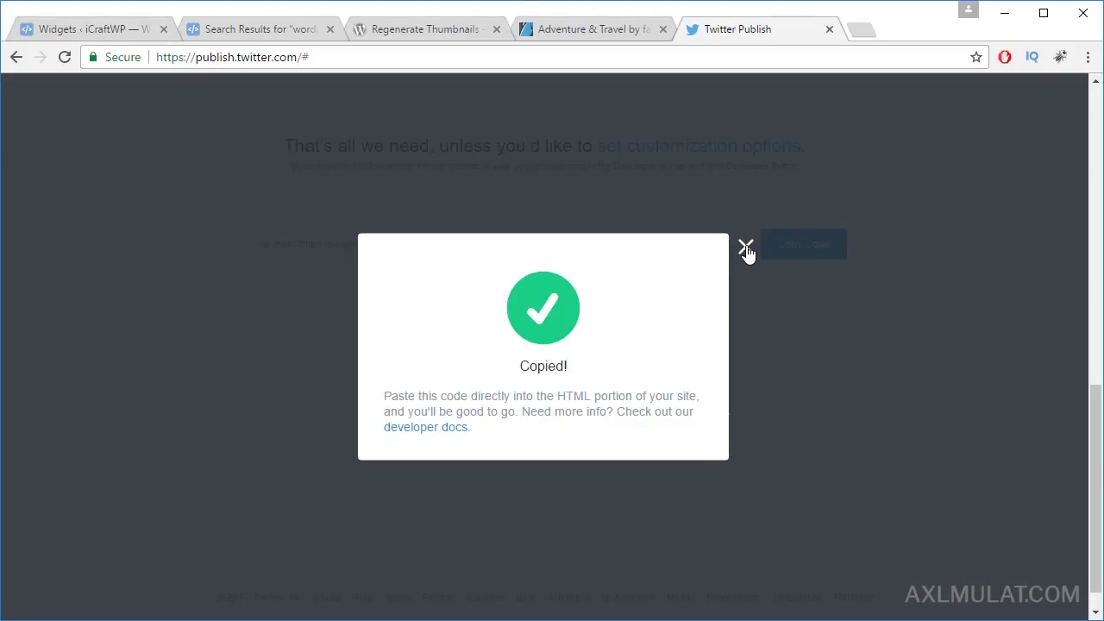
pyautogui.click(745, 247)
pyautogui.click(119, 33)
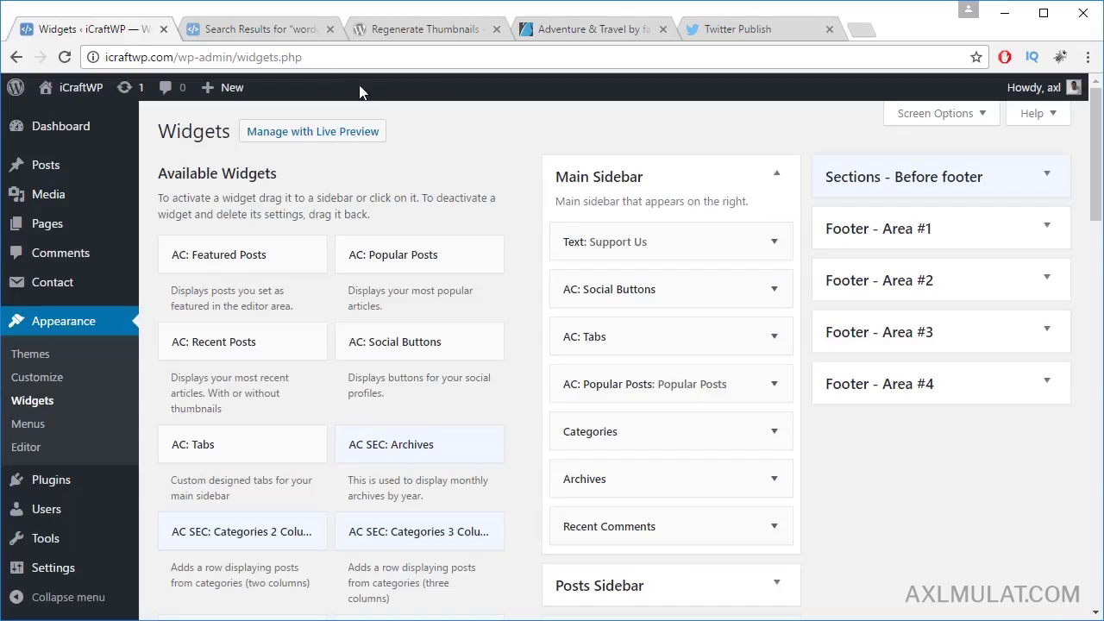
# Step: Add a Text widget to the Main Sidebar
pyautogui.scroll(-7, 484, 501)
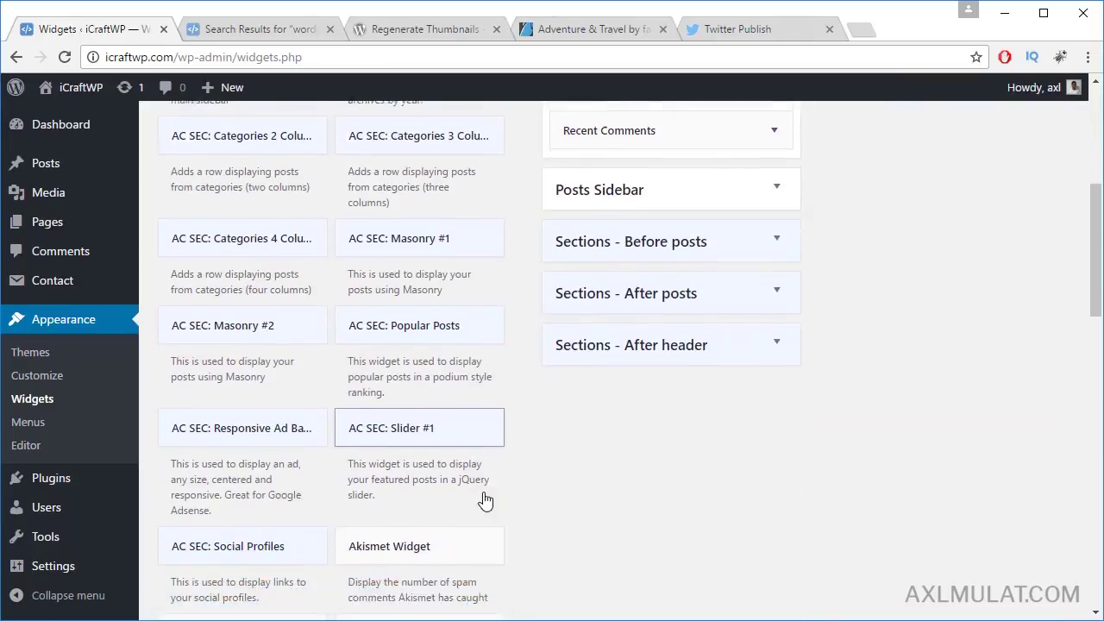
pyautogui.scroll(-6, 485, 498)
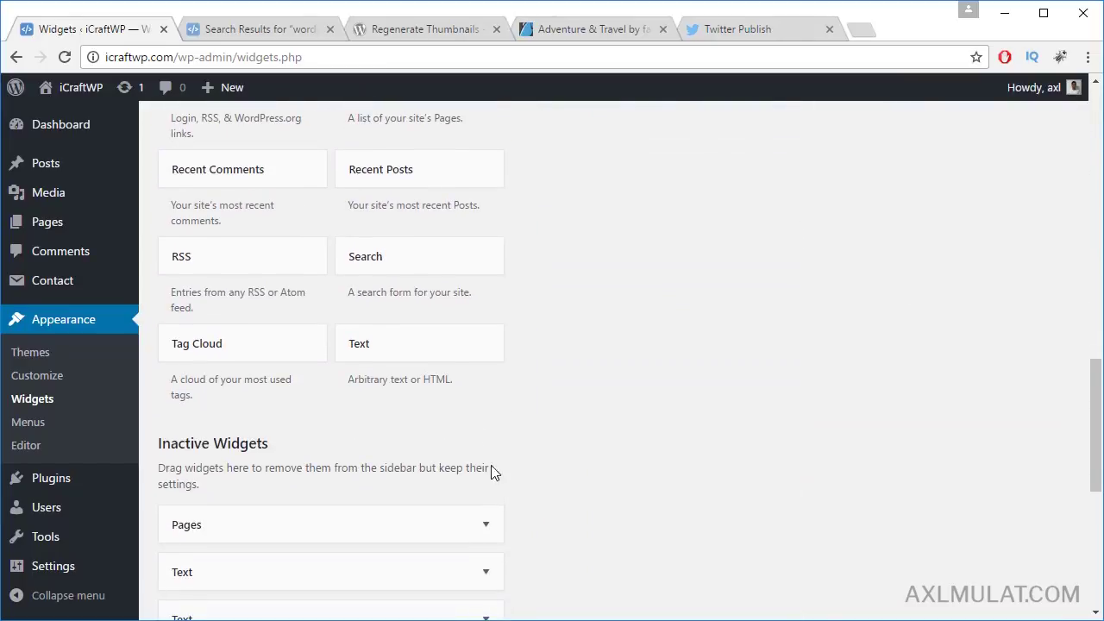
pyautogui.click(434, 342)
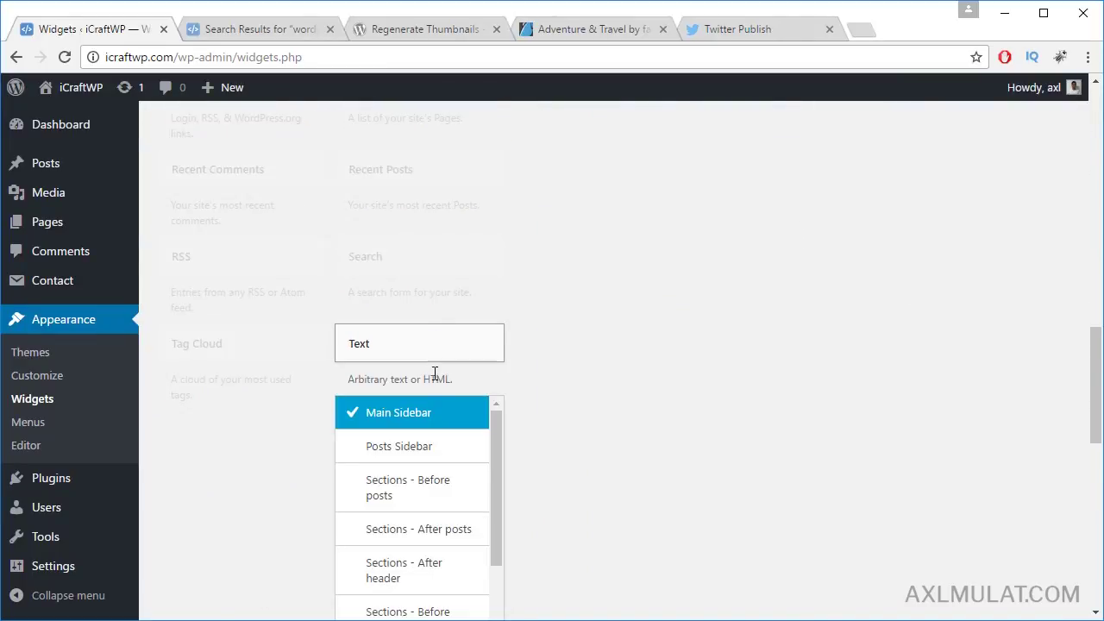
# Step: Paste the Twitter Follow embed code into the Text widget, save it, and return to search results
pyautogui.scroll(-3, 415, 449)
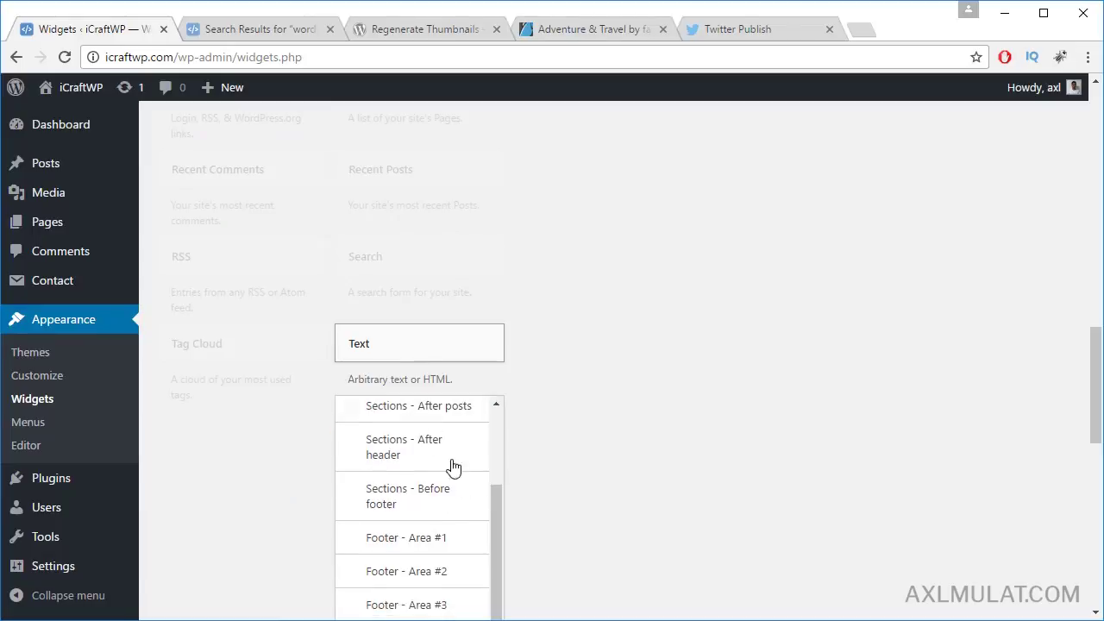
pyautogui.scroll(-3, 604, 501)
pyautogui.scroll(1, 680, 404)
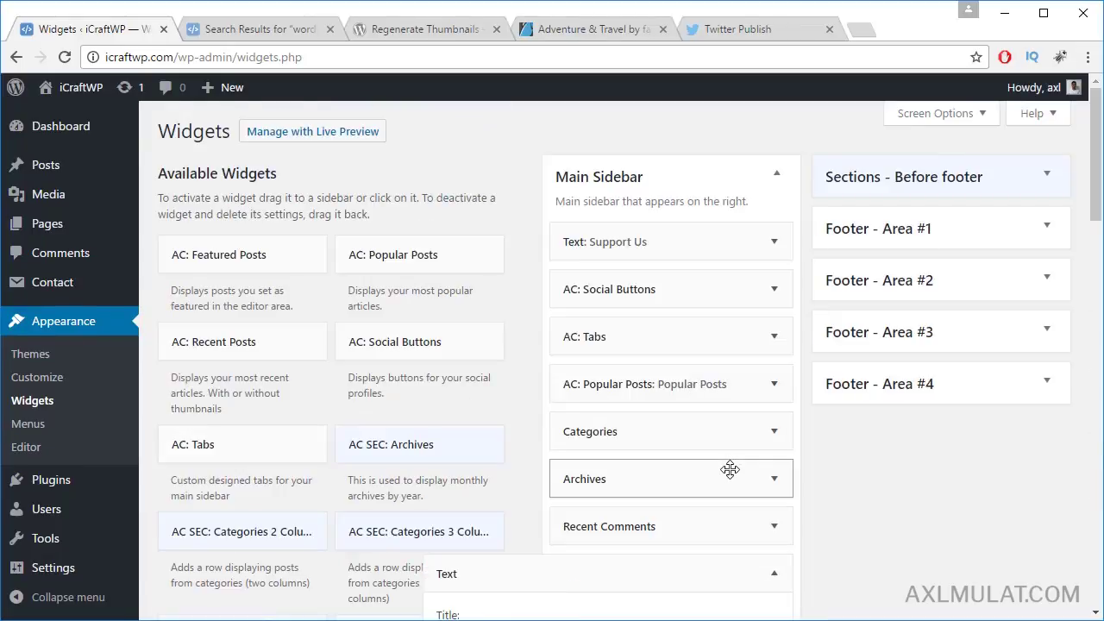
pyautogui.scroll(-2, 744, 429)
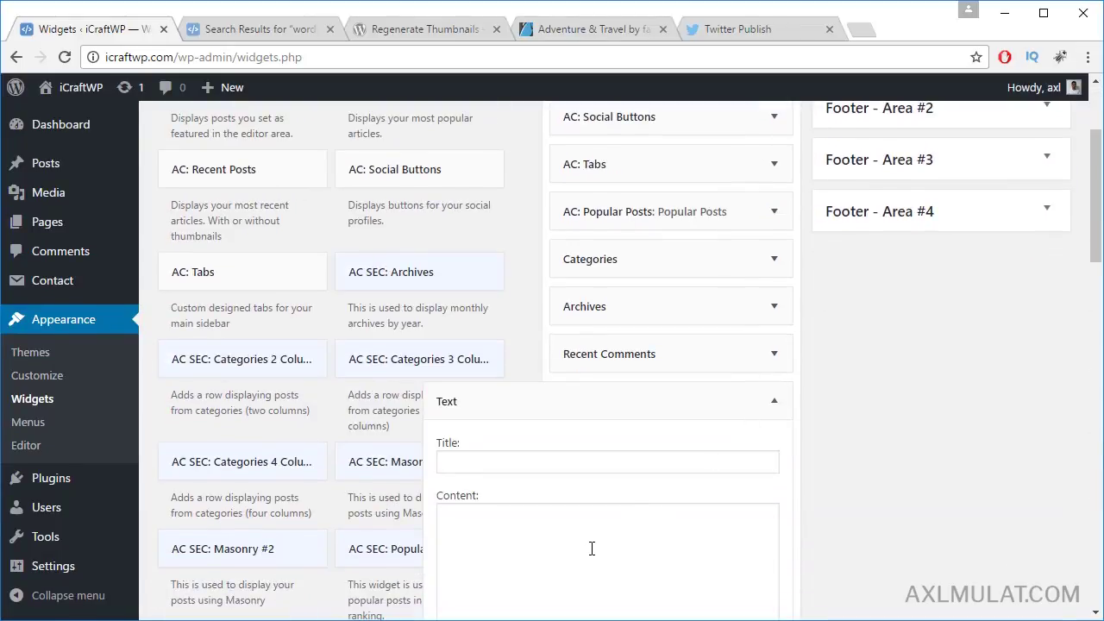
pyautogui.click(592, 543)
pyautogui.scroll(-2, 594, 522)
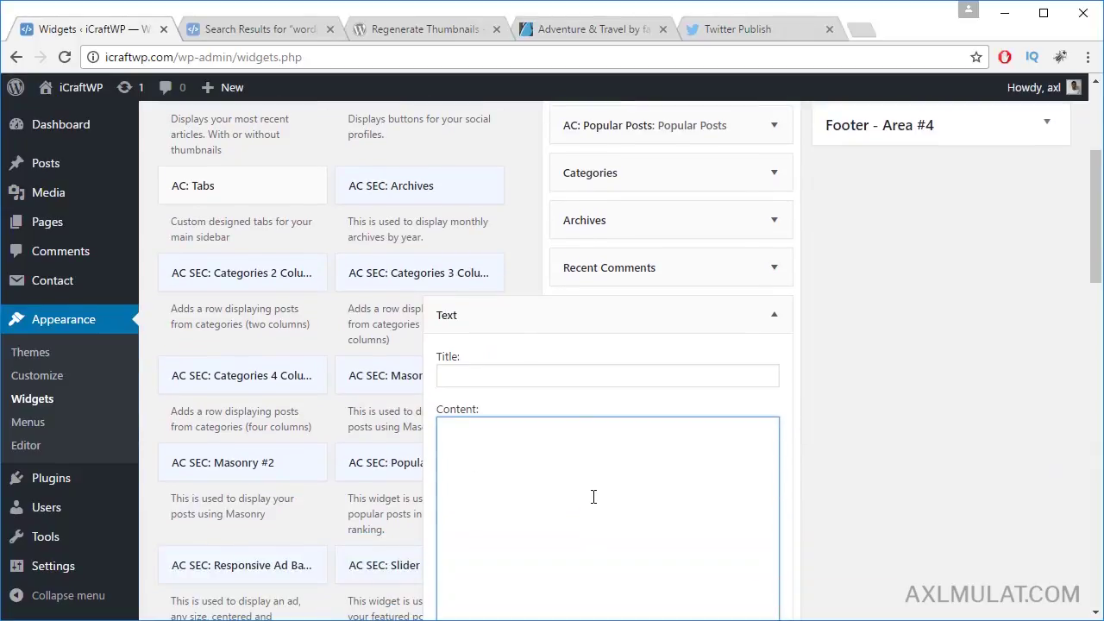
pyautogui.hotkey('ctrl', 'v')
pyautogui.scroll(-2, 670, 485)
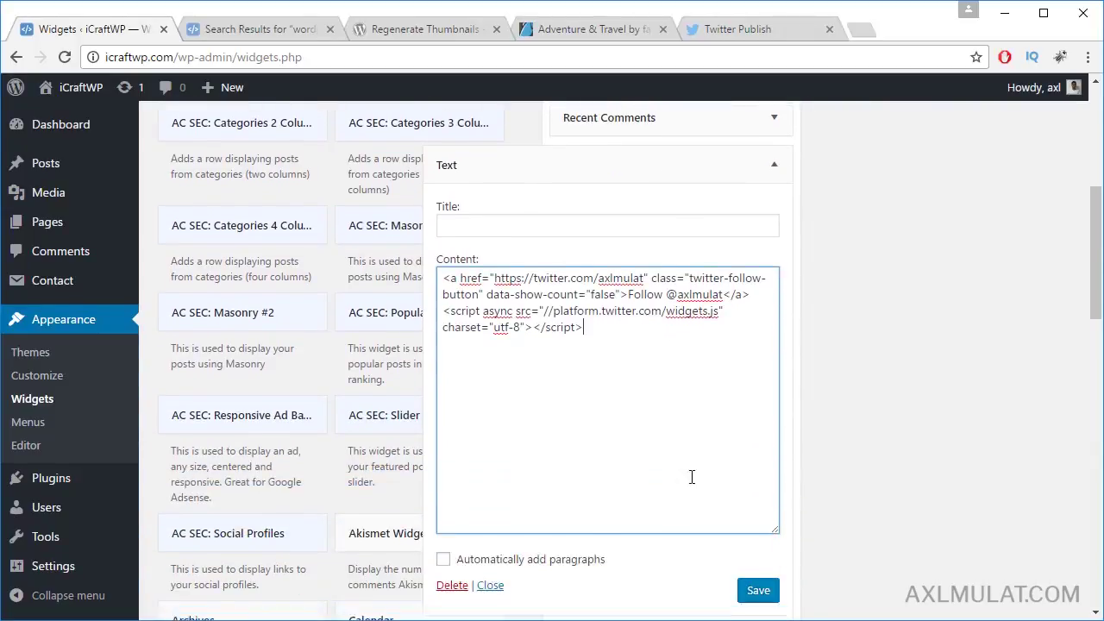
pyautogui.click(759, 568)
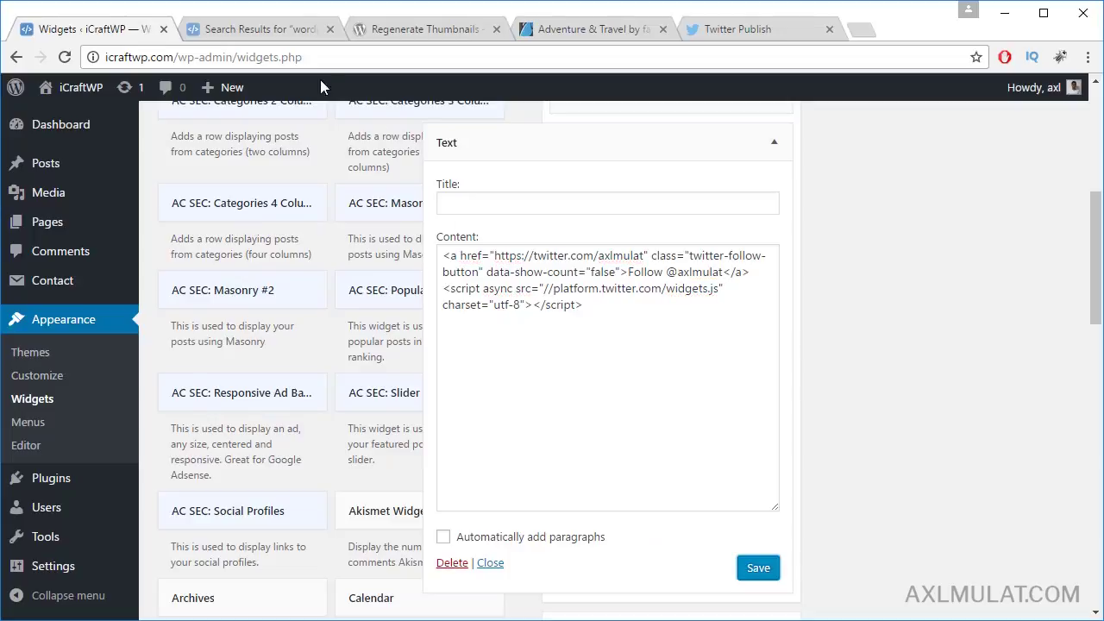
pyautogui.click(258, 30)
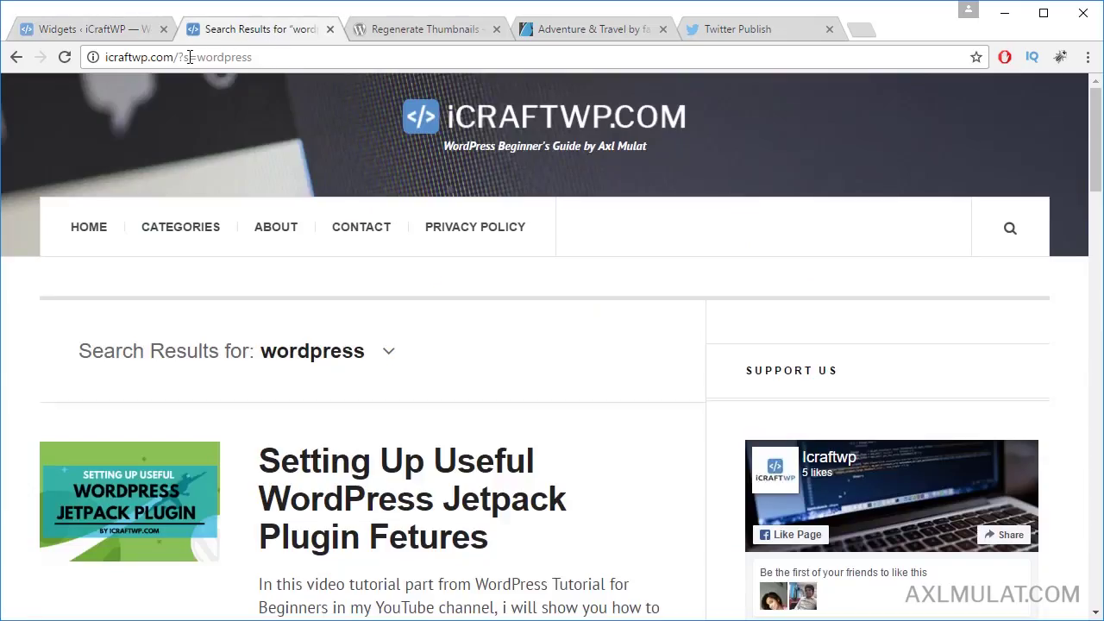
# Step: Load the home page by removing ?s=wordpress from the address and scroll through it
pyautogui.keyDown('shift'); pyautogui.click(313, 59); pyautogui.keyUp('shift')
pyautogui.press('BackSpace')
pyautogui.press('Return')
pyautogui.scroll(-5, 1095, 173)
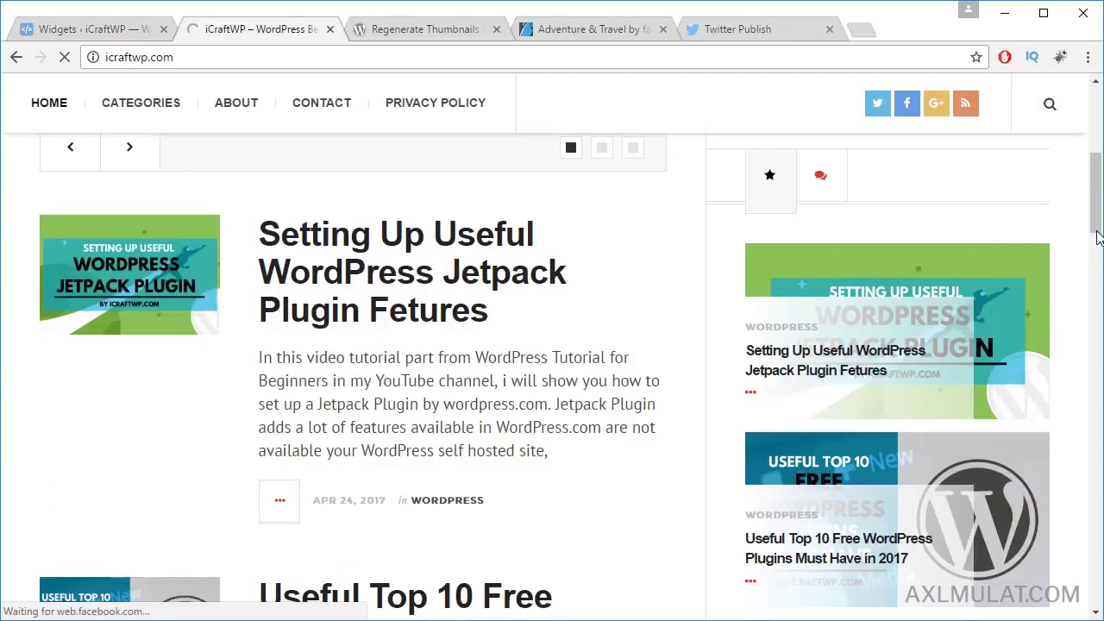
pyautogui.scroll(-6, 1098, 254)
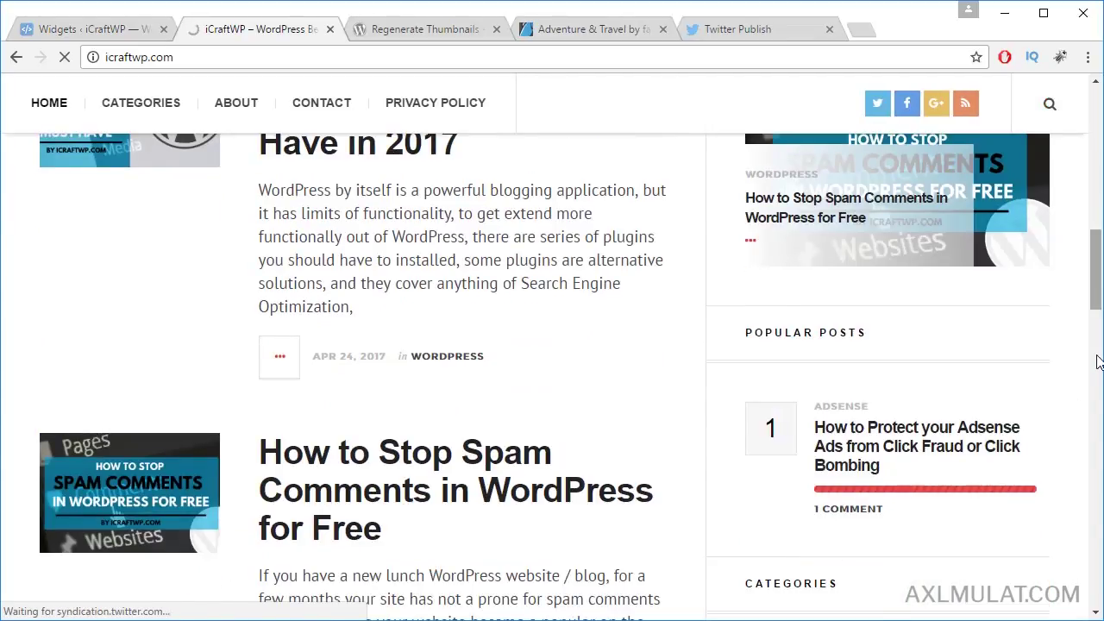
pyautogui.scroll(-6, 1098, 362)
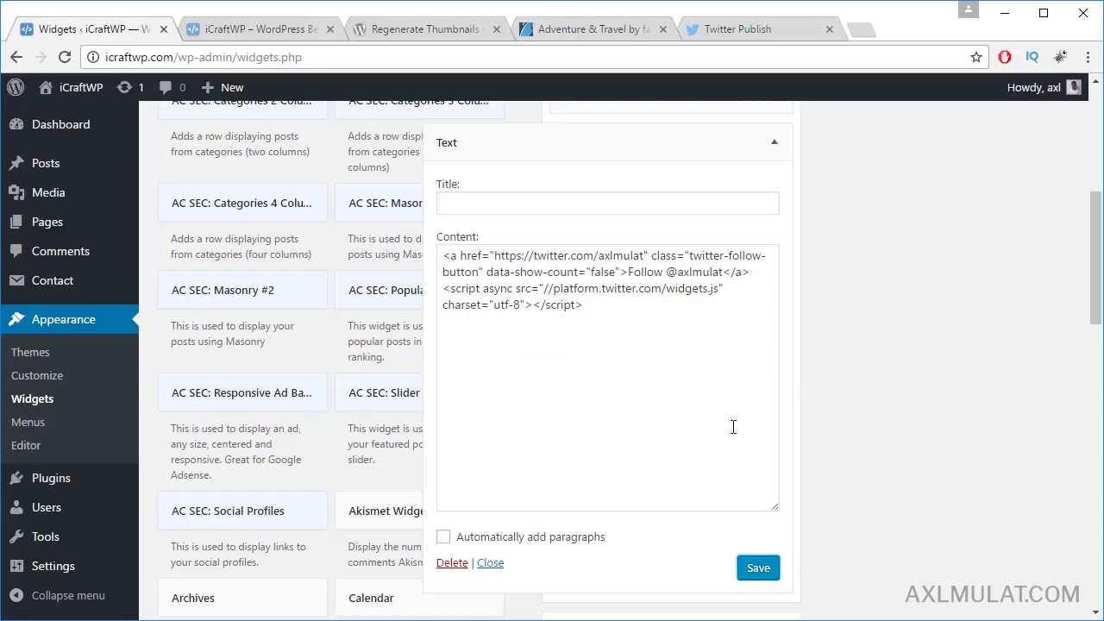
# Step: Scroll the home page back up, then return to the Widgets admin page
pyautogui.click(264, 29)
pyautogui.scroll(15, 945, 502)
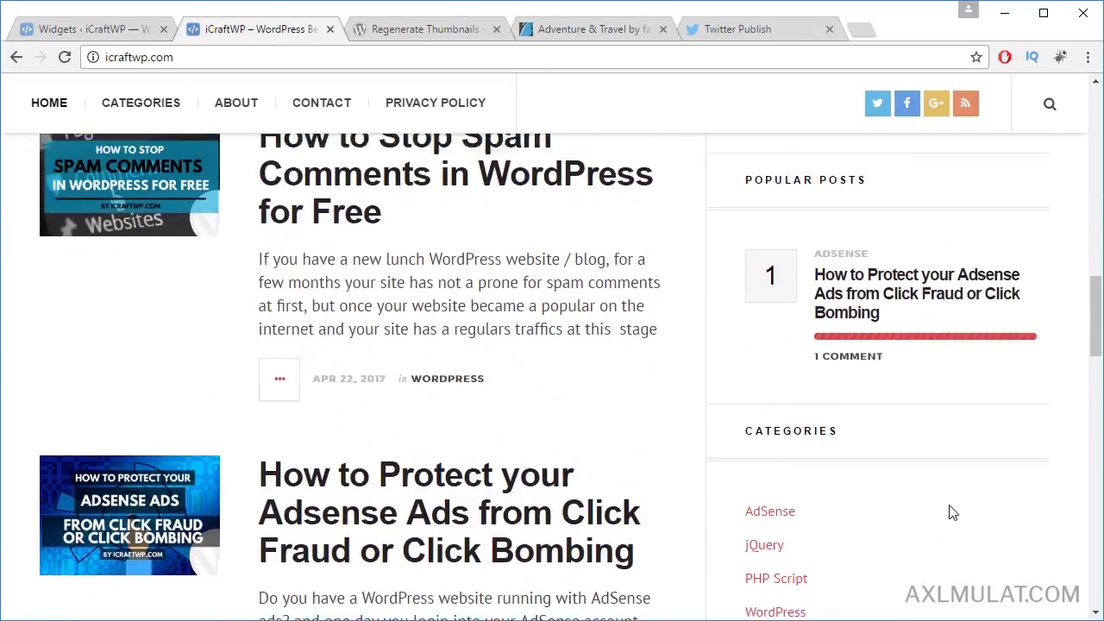
pyautogui.scroll(10, 949, 501)
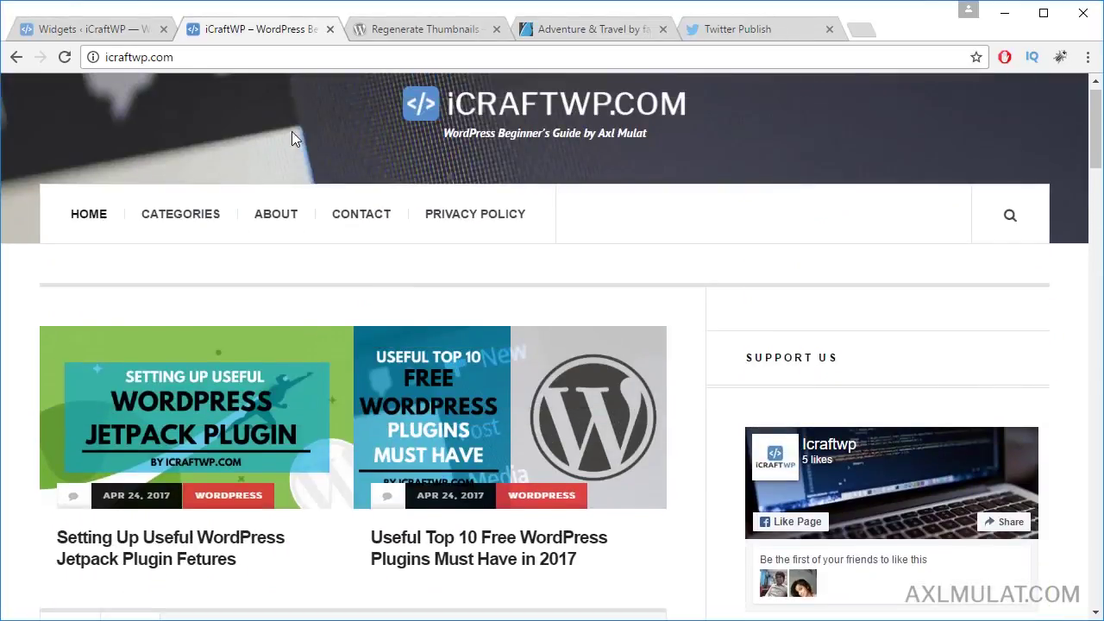
pyautogui.click(86, 34)
pyautogui.scroll(5, 869, 482)
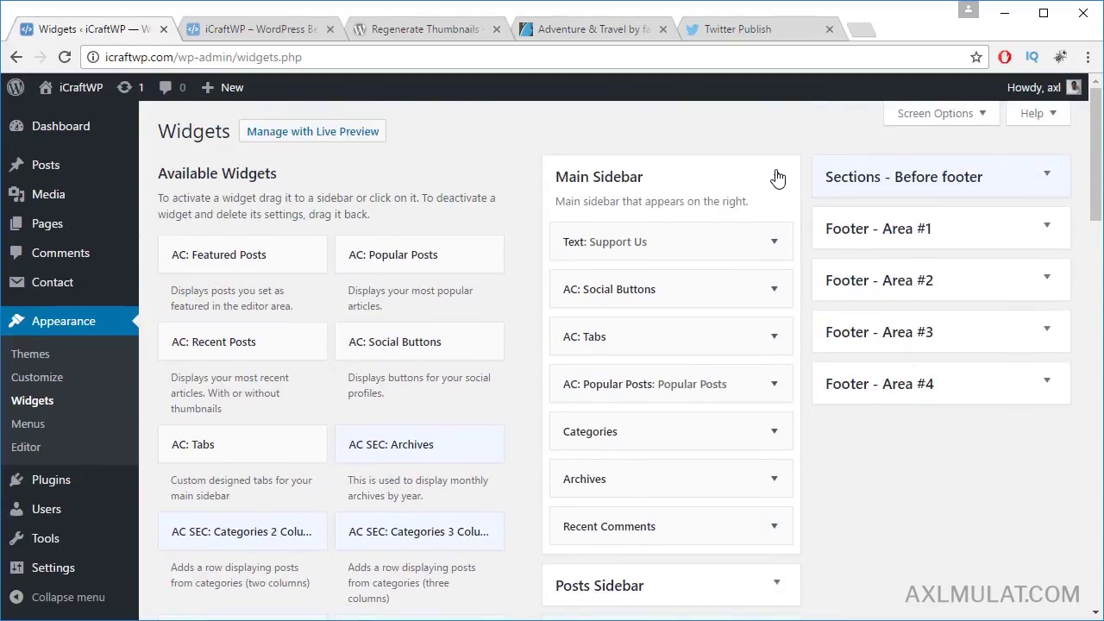
# Step: Remove the default Recent Posts widget from the Posts Sidebar
pyautogui.click(778, 178)
pyautogui.click(775, 228)
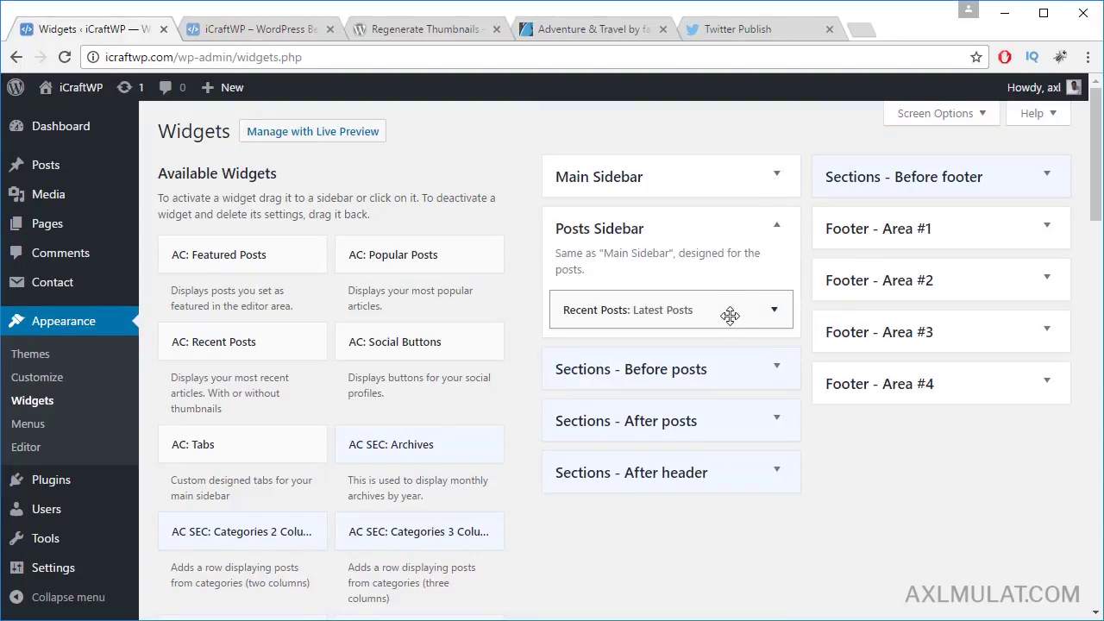
pyautogui.click(774, 313)
pyautogui.click(579, 467)
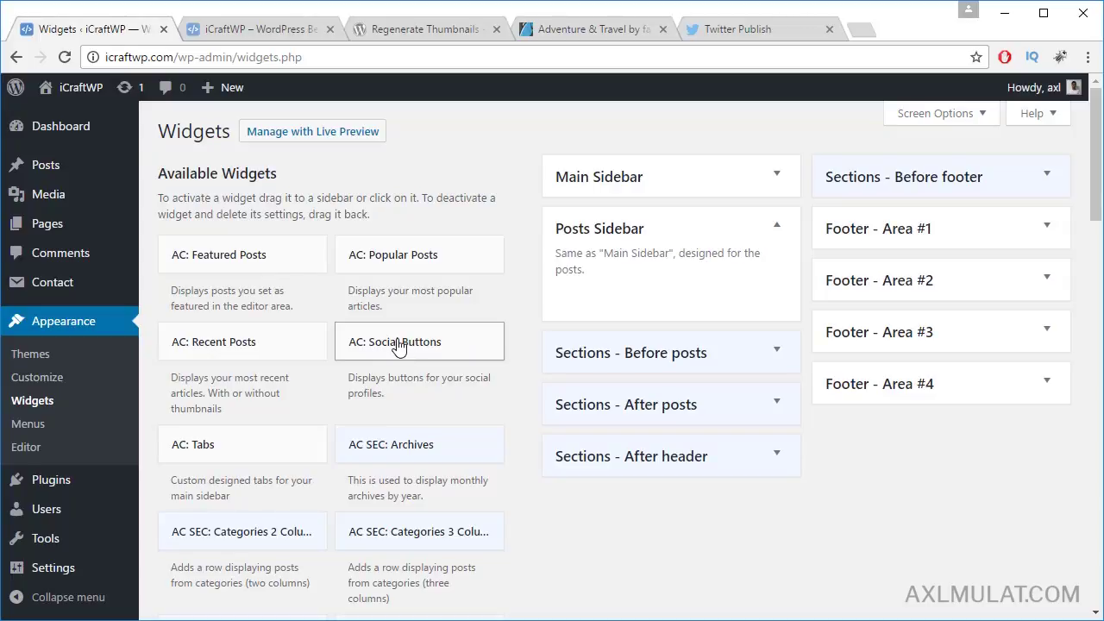
# Step: Add AC: Social Buttons to the Posts Sidebar with a Twitter 'Follow' link and save it
pyautogui.moveTo(501, 331); pyautogui.dragTo(665, 294)
pyautogui.click(722, 365)
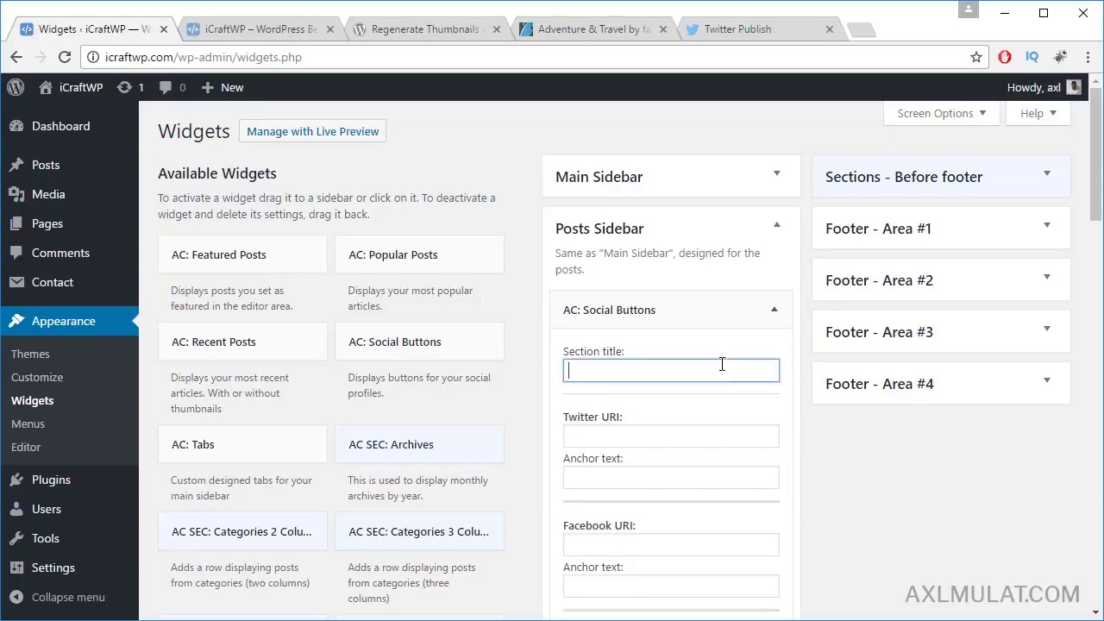
pyautogui.scroll(-1, 768, 437)
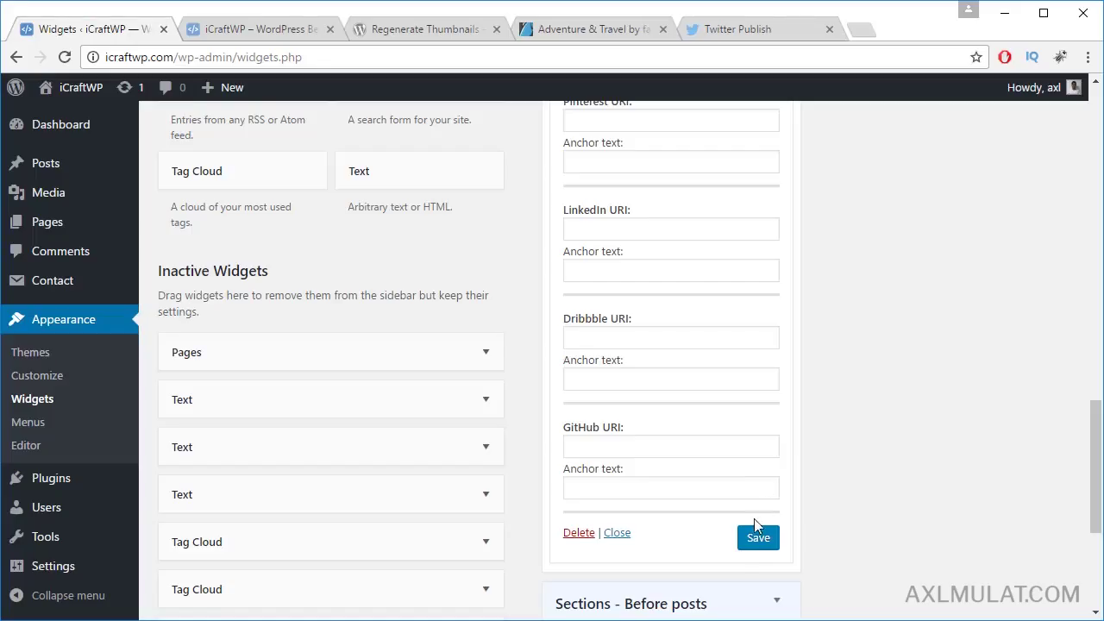
pyautogui.click(756, 535)
pyautogui.scroll(10, 869, 384)
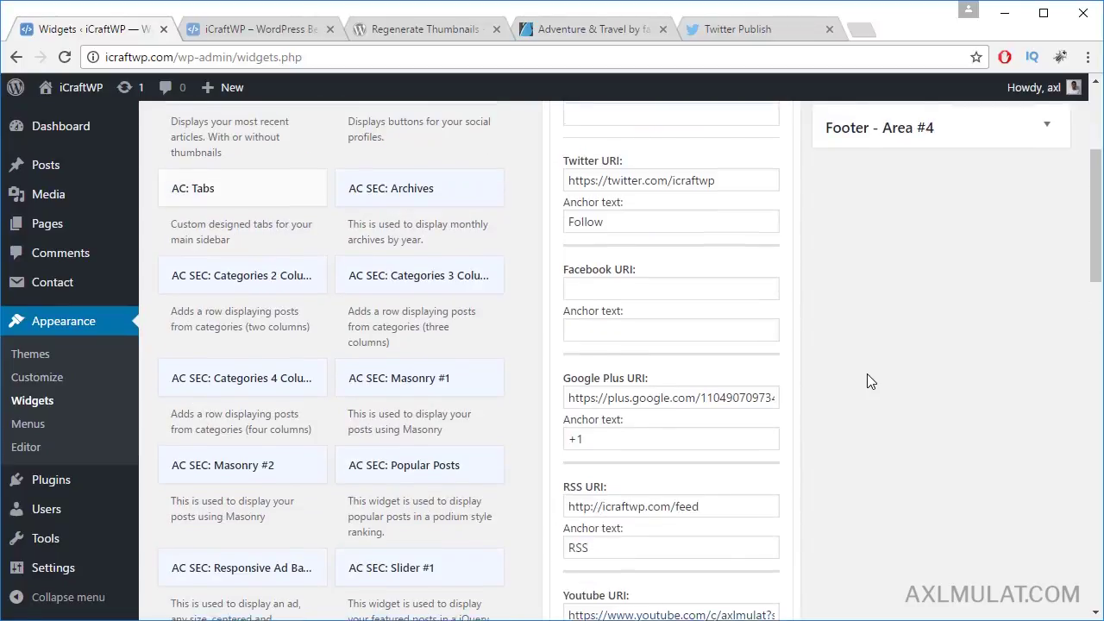
pyautogui.scroll(3, 870, 382)
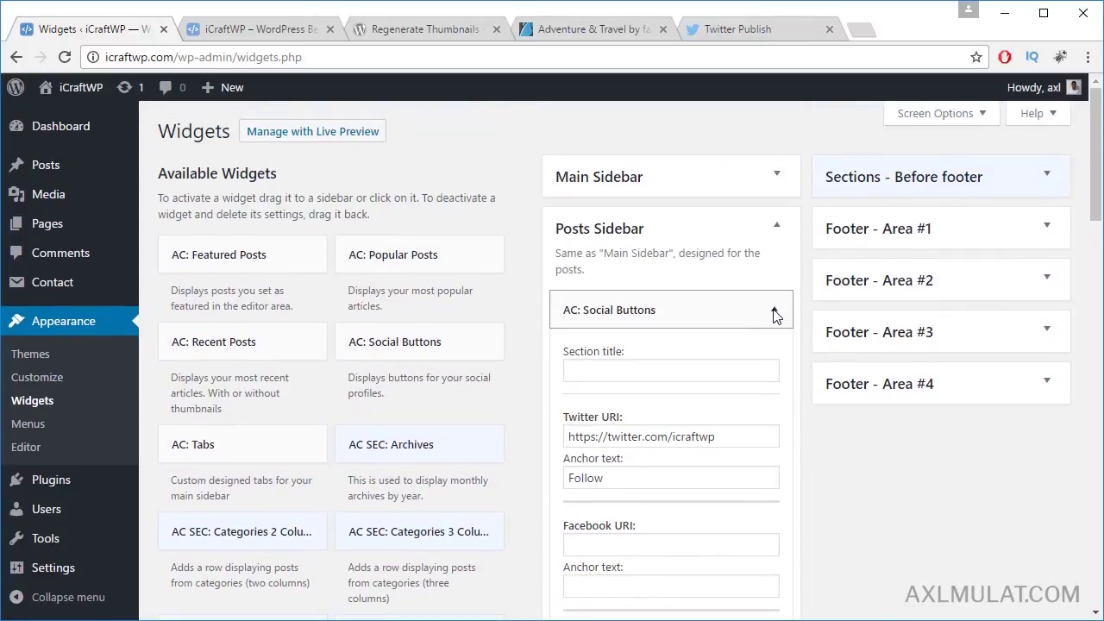
pyautogui.click(775, 313)
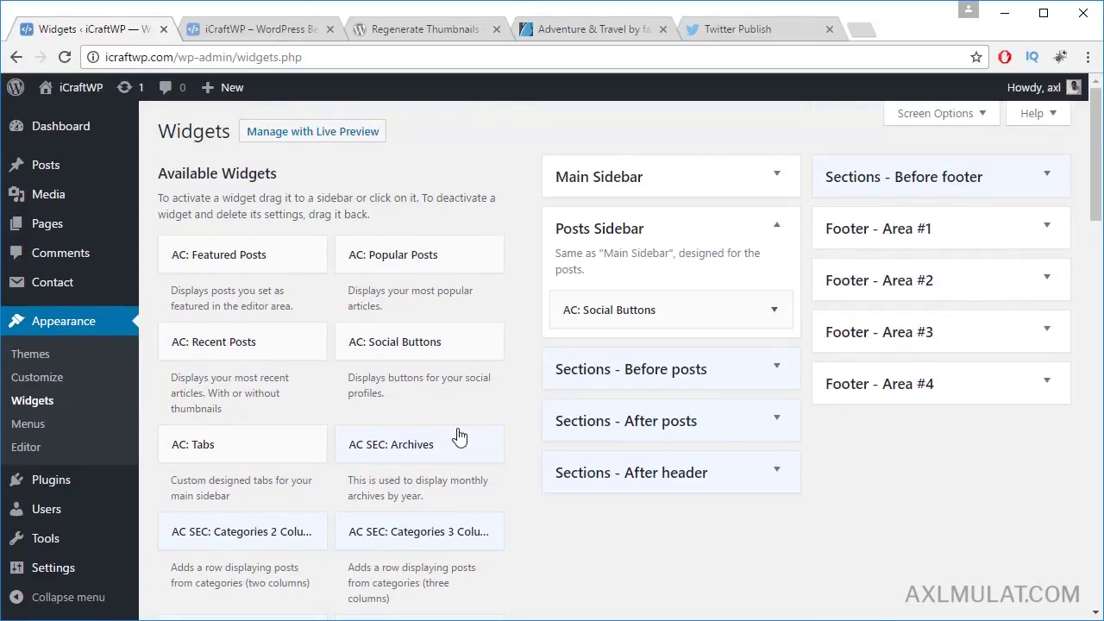
# Step: Add AC: Recent Posts to the Posts Sidebar, retitle it 'Latest Posts', and save
pyautogui.moveTo(459, 352); pyautogui.dragTo(599, 350)
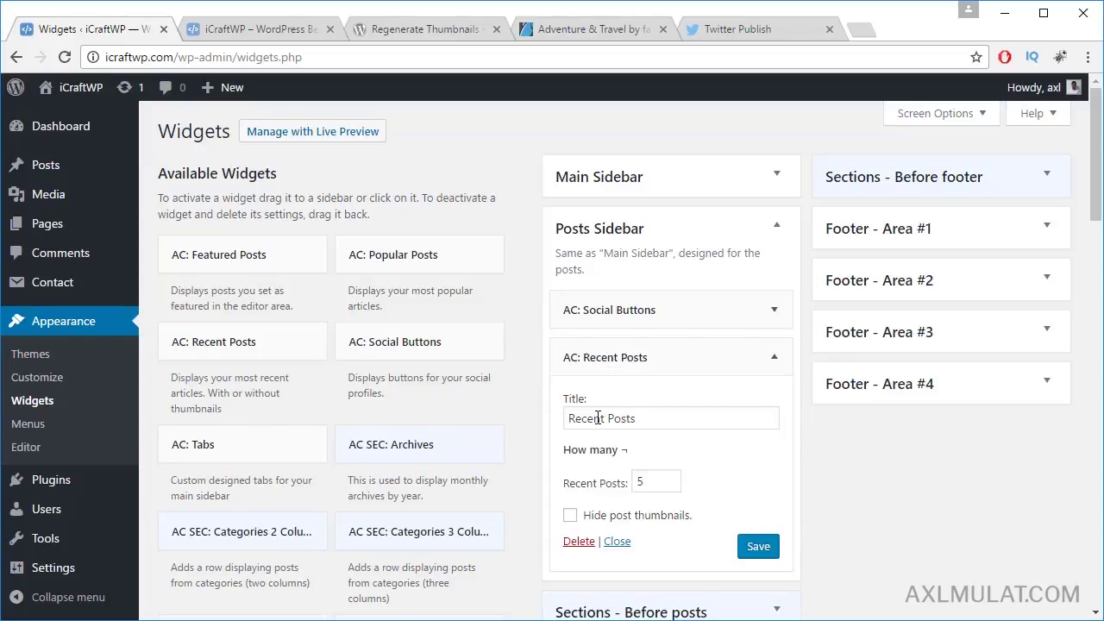
pyautogui.doubleClick(598, 419)
pyautogui.write('Latest')
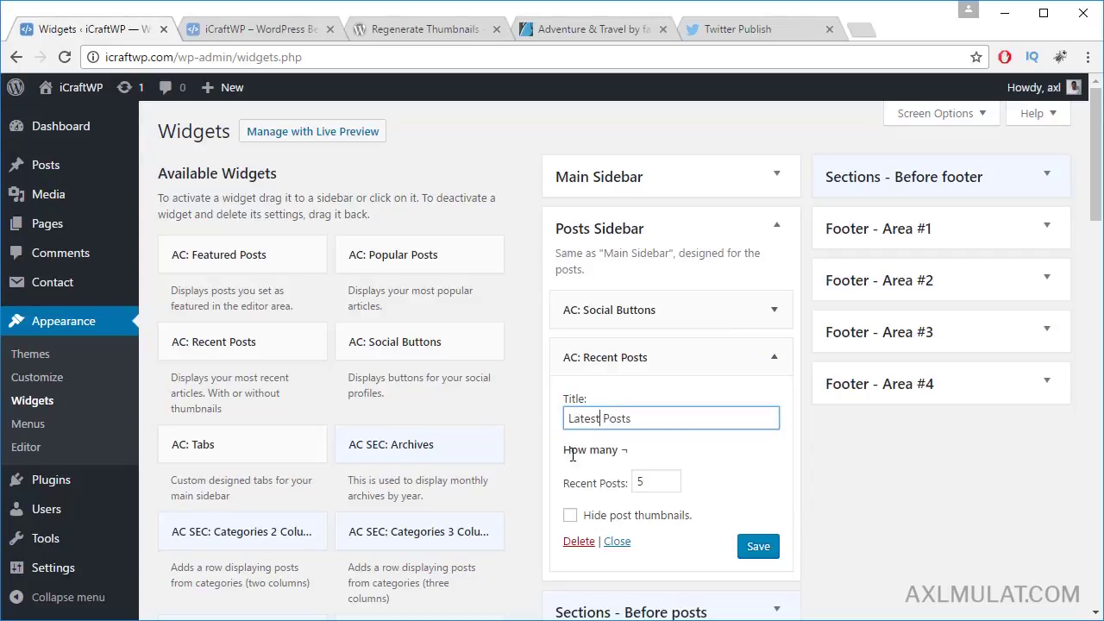
pyautogui.click(748, 545)
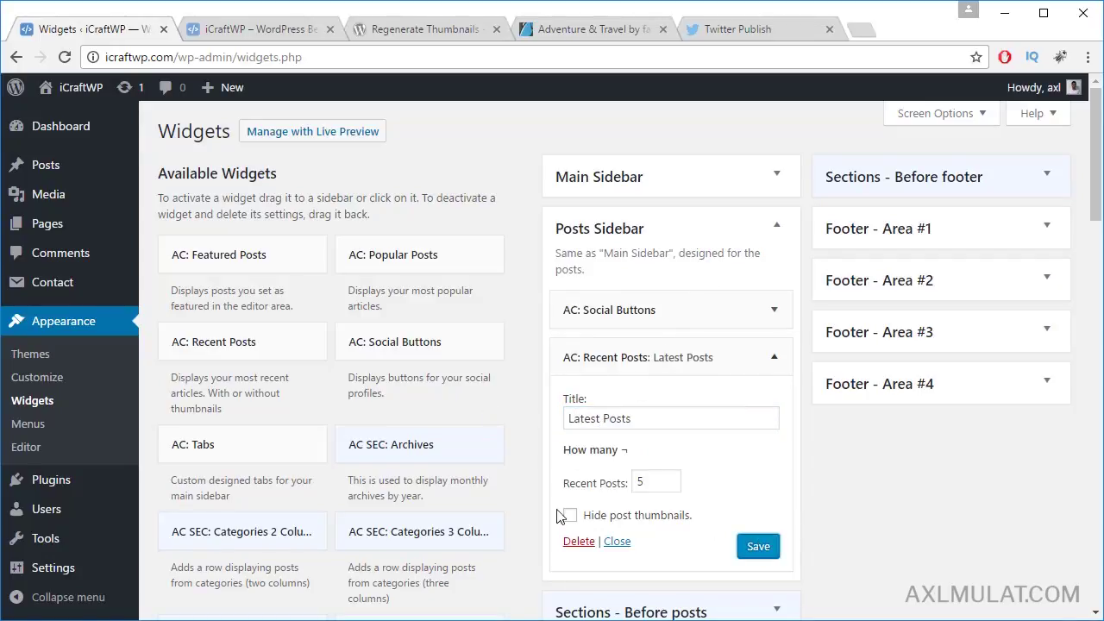
pyautogui.hotkey('alt', 'Tab')
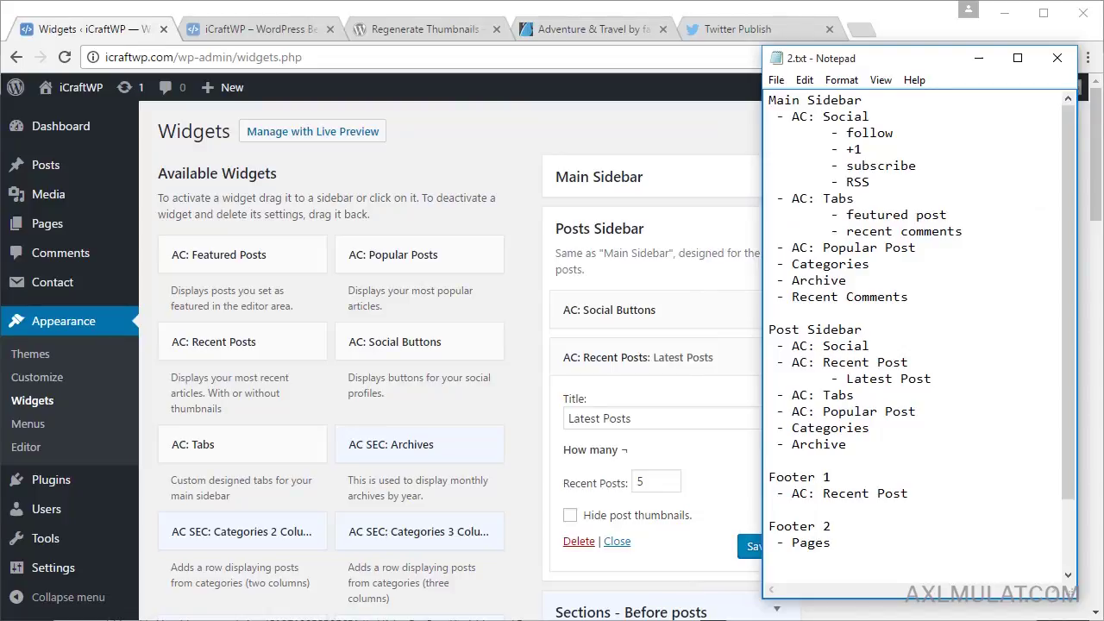
pyautogui.hotkey('alt', 'Tab')
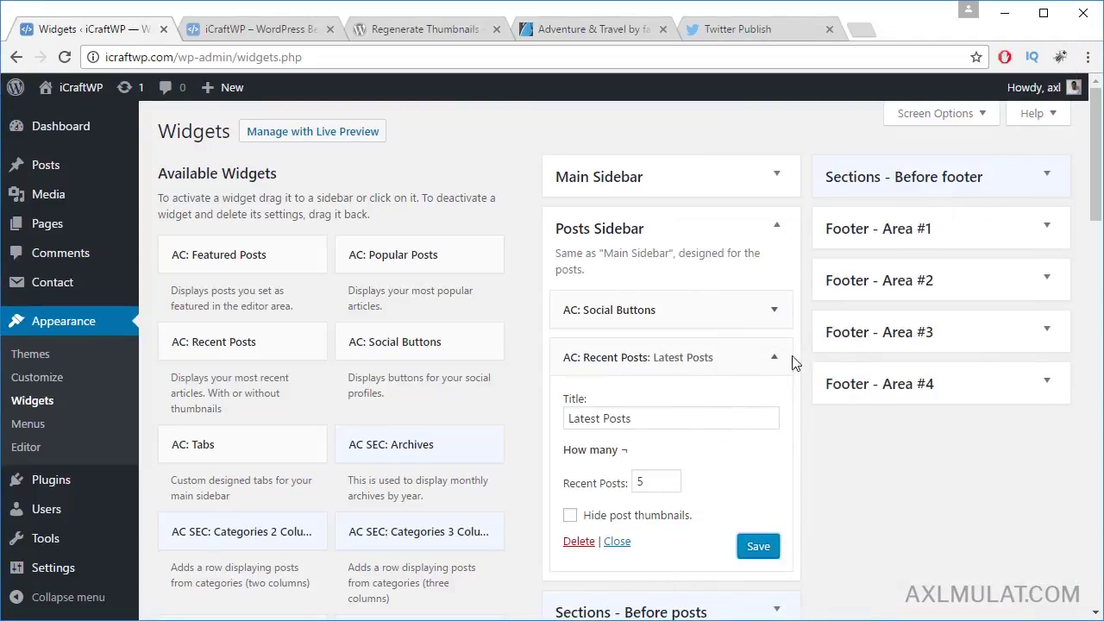
pyautogui.click(772, 357)
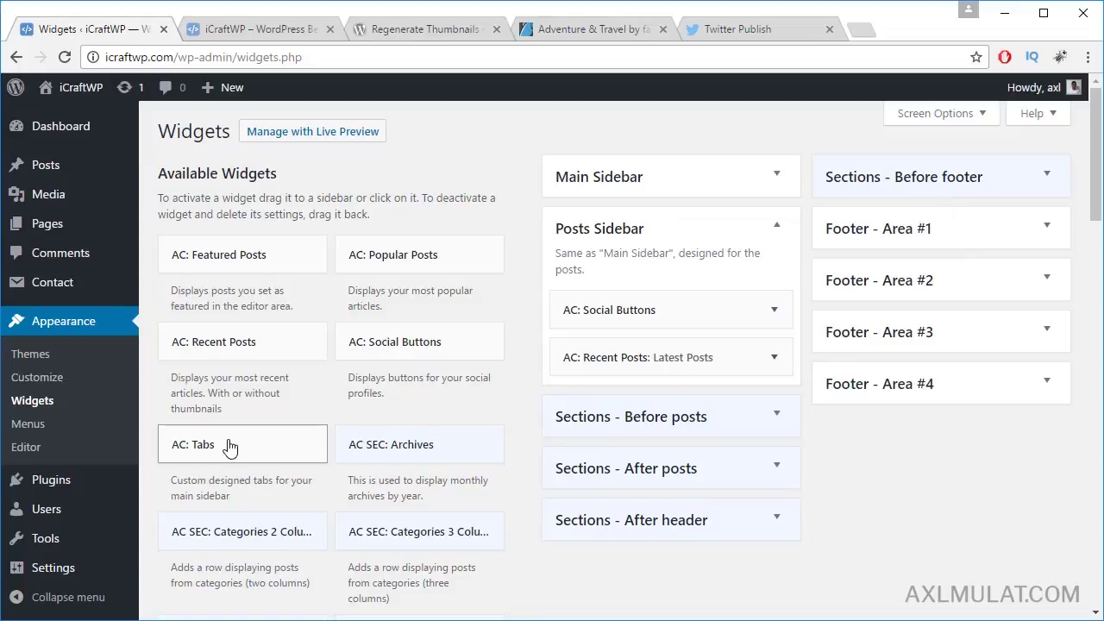
# Step: Add AC: Tabs and AC: Popular Posts; enable Featured Posts and Recent Comments tabs and save
pyautogui.moveTo(230, 446); pyautogui.dragTo(630, 397)
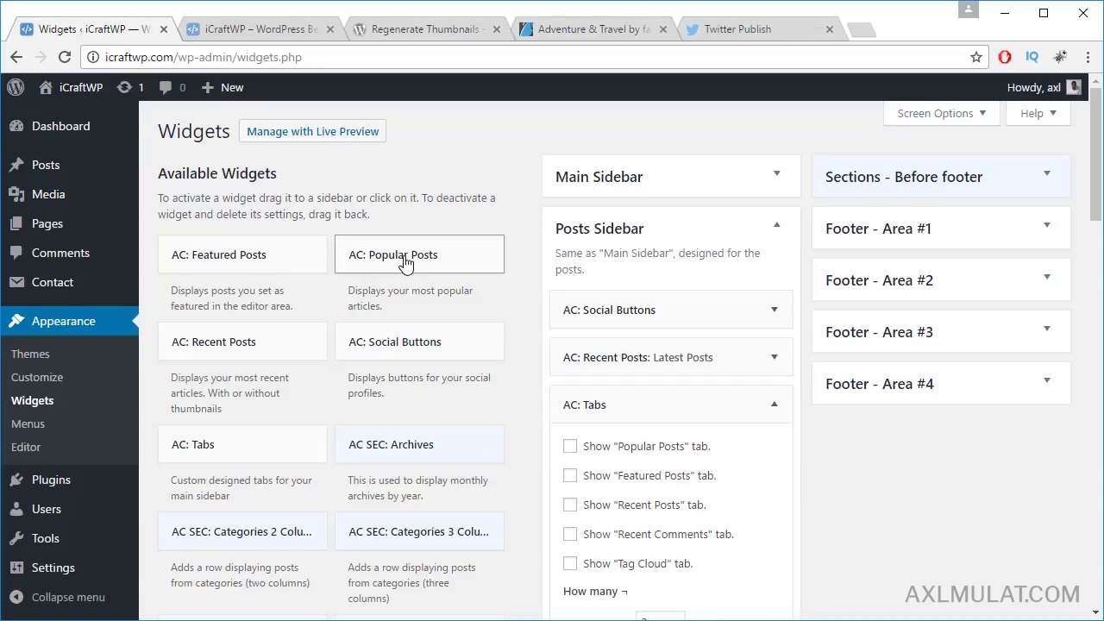
pyautogui.moveTo(404, 263); pyautogui.dragTo(630, 561)
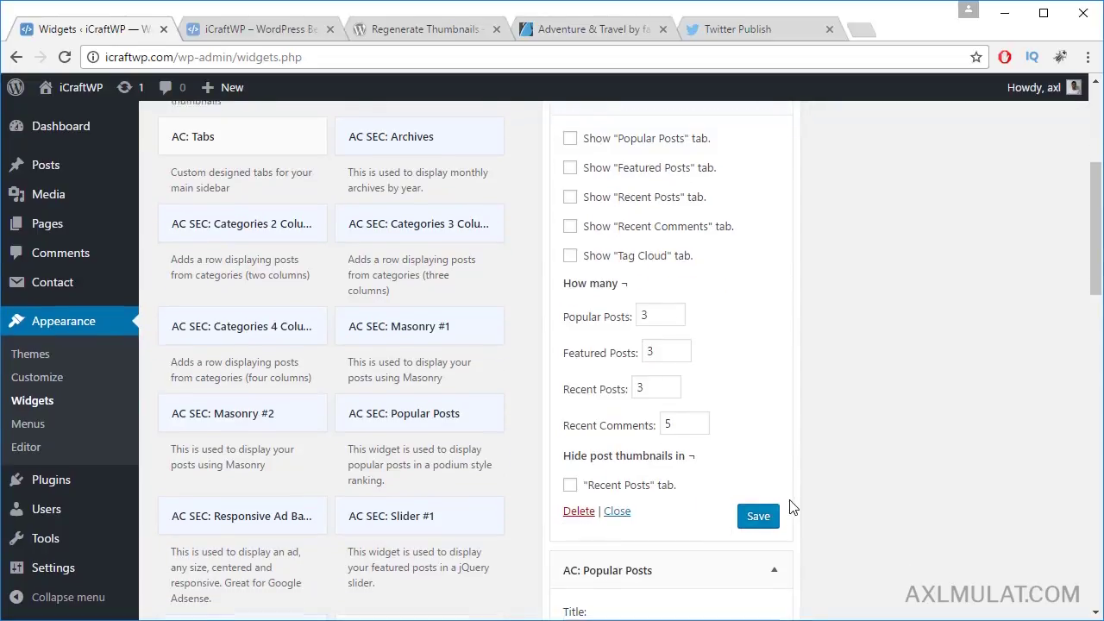
pyautogui.scroll(4, 690, 500)
pyautogui.click(570, 476)
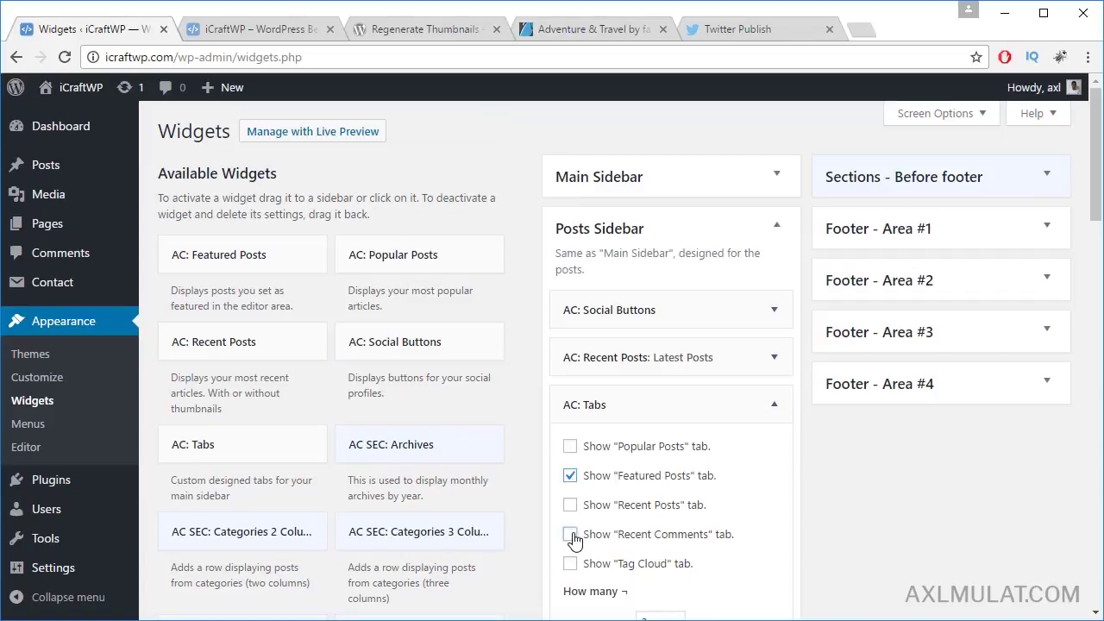
pyautogui.click(570, 535)
pyautogui.scroll(-5, 821, 515)
pyautogui.click(762, 397)
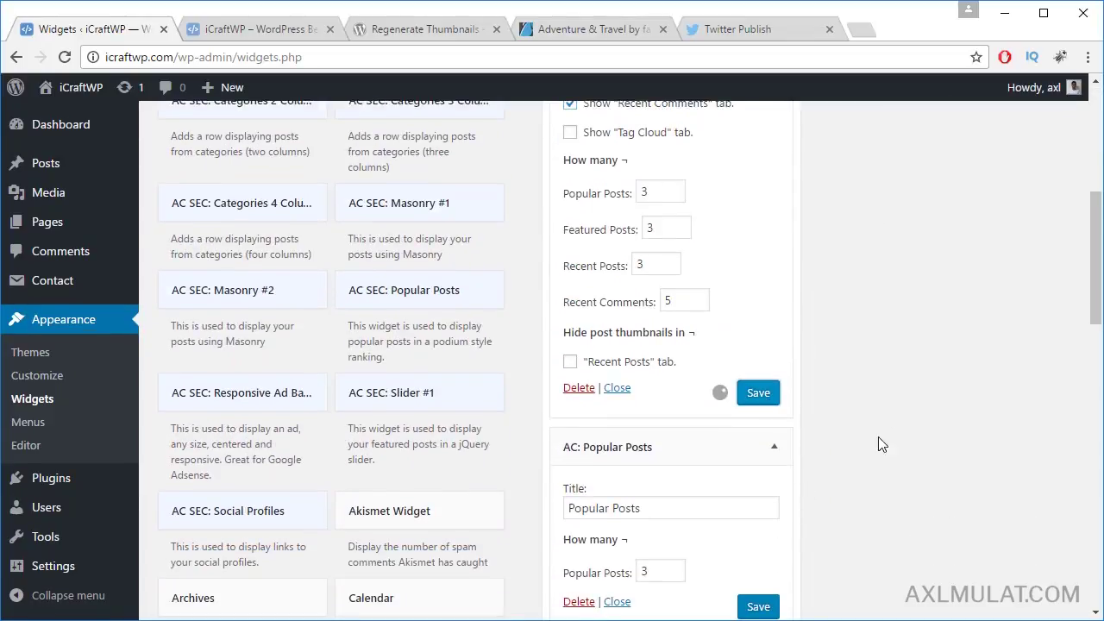
# Step: Save the AC: Popular Posts widget and check the sidebar layout notes
pyautogui.scroll(-2, 788, 457)
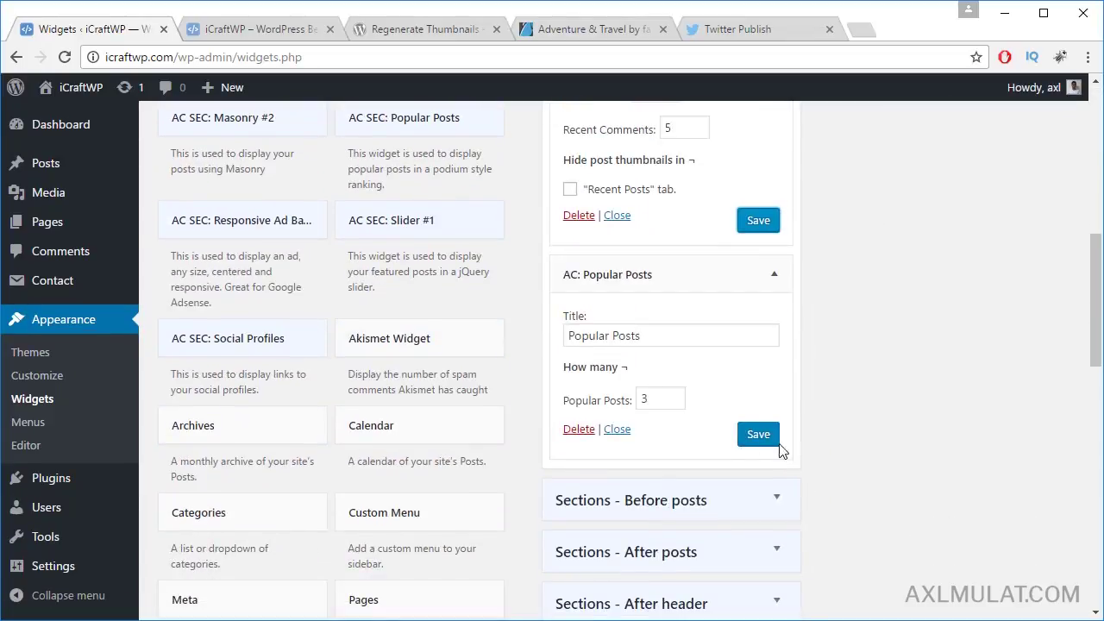
pyautogui.click(764, 438)
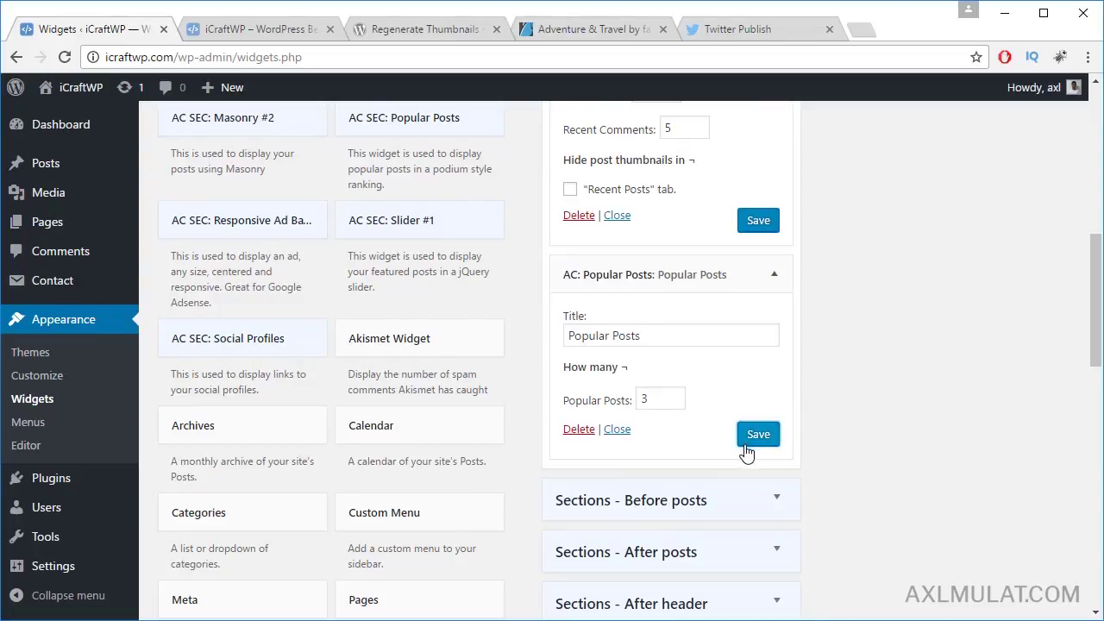
pyautogui.hotkey('alt', 'Tab')
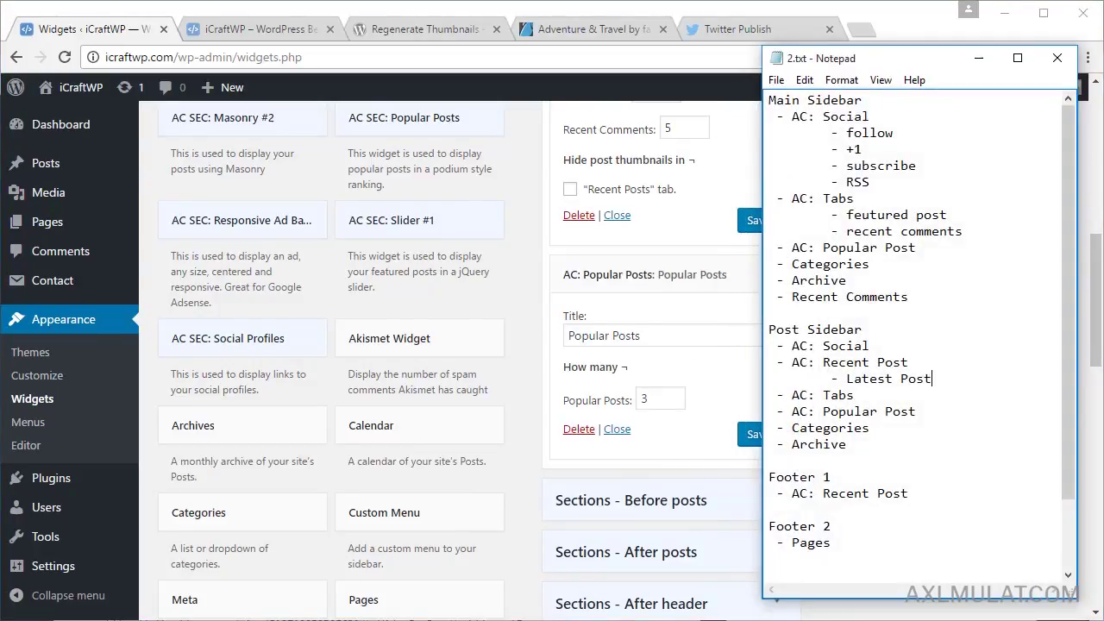
pyautogui.hotkey('alt', 'Tab')
pyautogui.scroll(10, 820, 372)
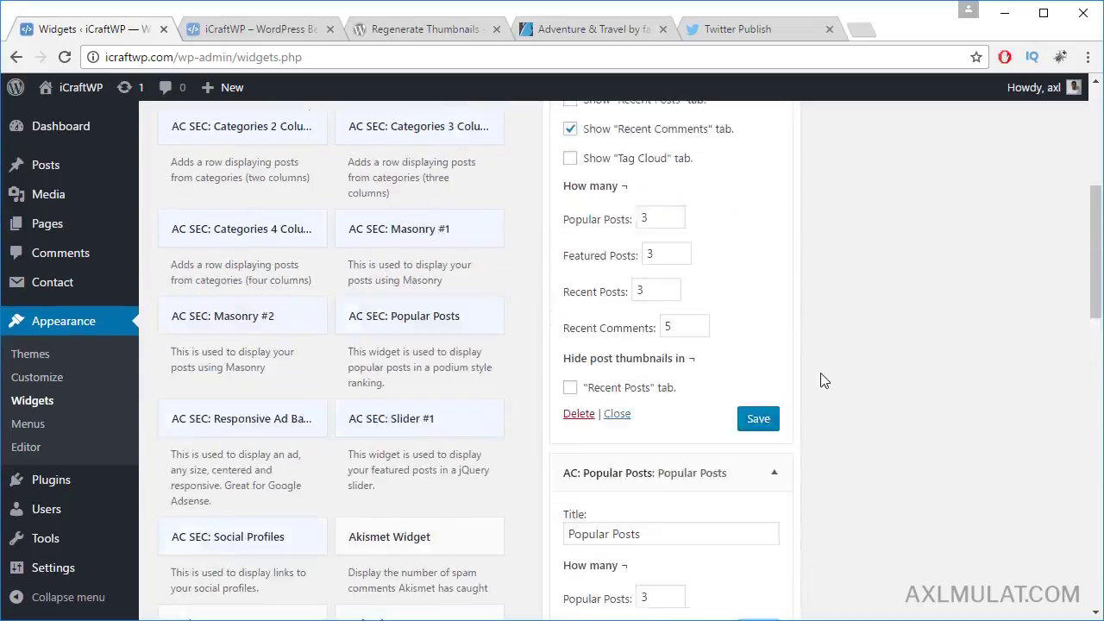
# Step: Collapse the Tabs and Popular Posts widgets and add Categories to the Posts Sidebar
pyautogui.click(775, 405)
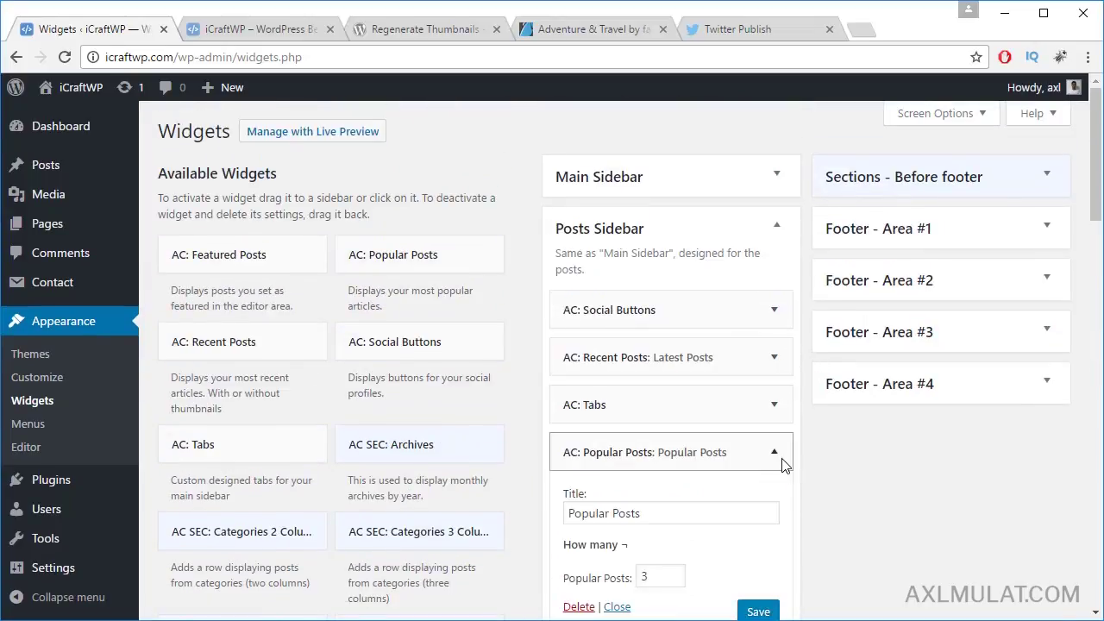
pyautogui.click(776, 453)
pyautogui.scroll(-5, 781, 450)
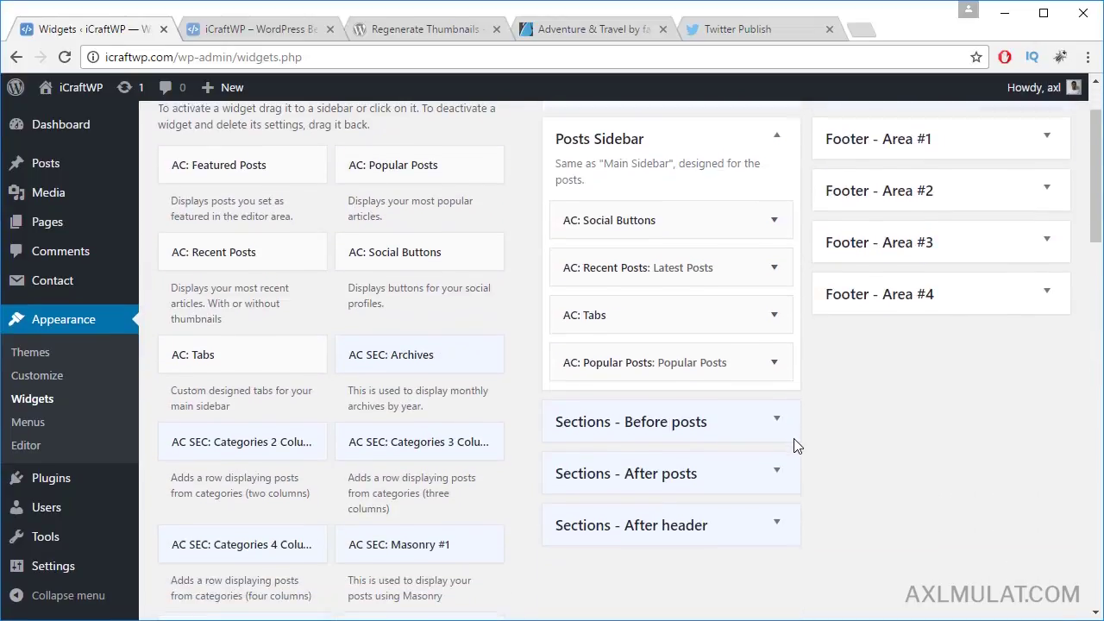
pyautogui.scroll(-2, 796, 446)
pyautogui.scroll(-2, 796, 446)
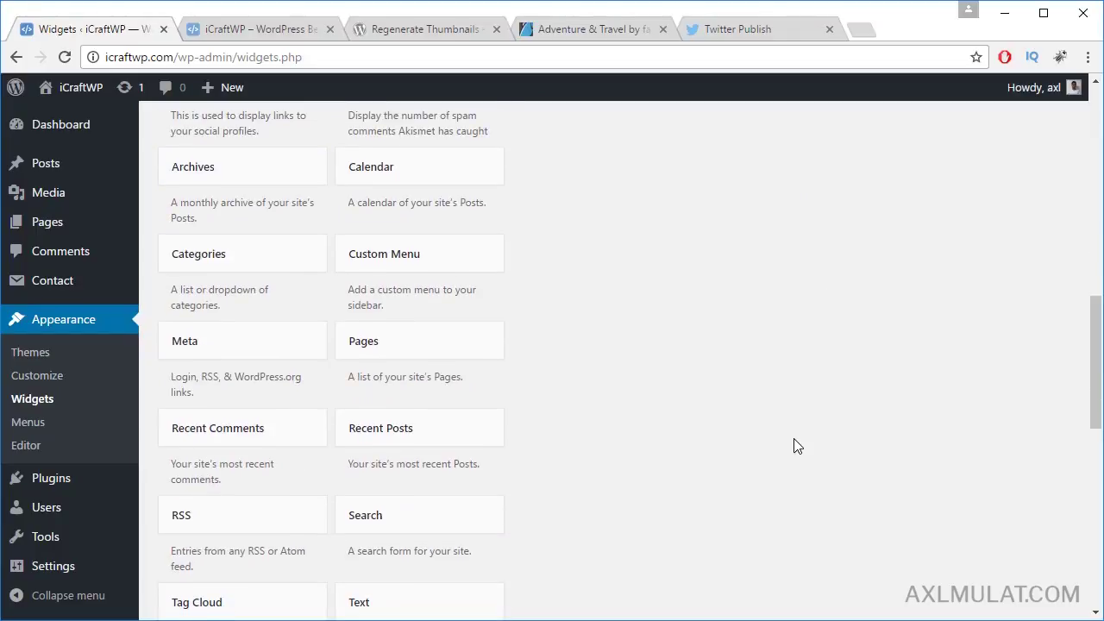
pyautogui.scroll(1, 747, 439)
pyautogui.click(310, 347)
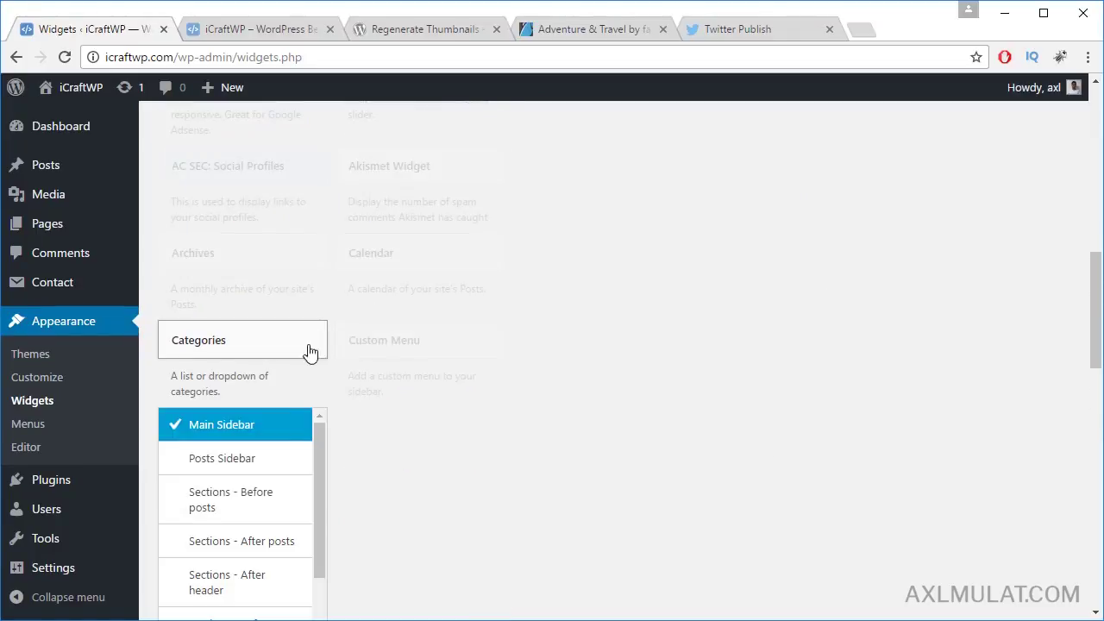
pyautogui.click(248, 464)
pyautogui.scroll(-3, 371, 488)
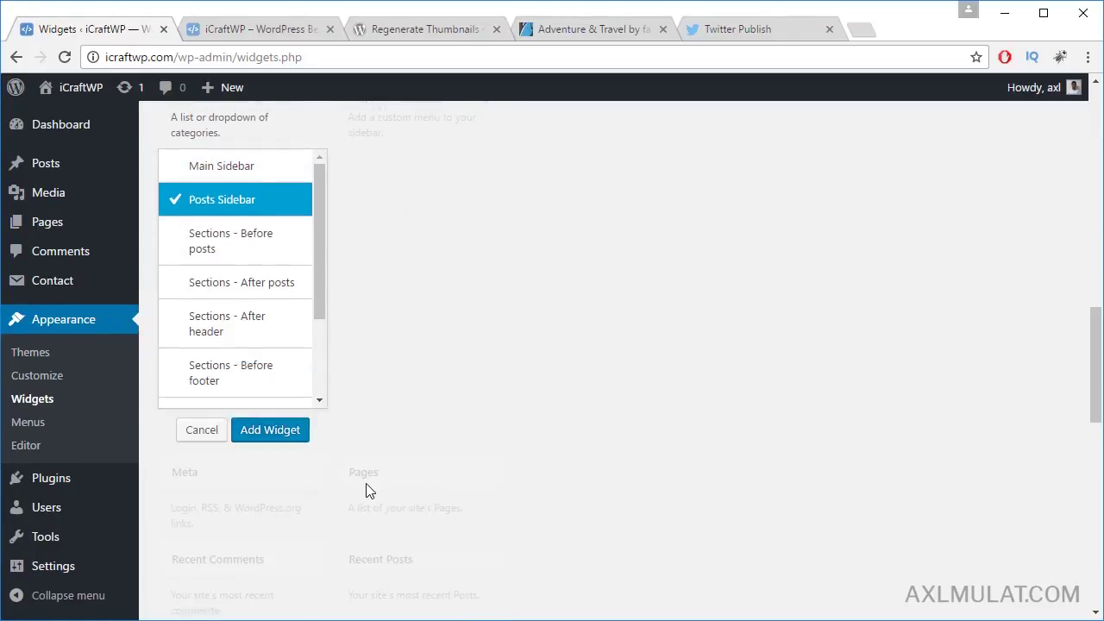
pyautogui.click(270, 430)
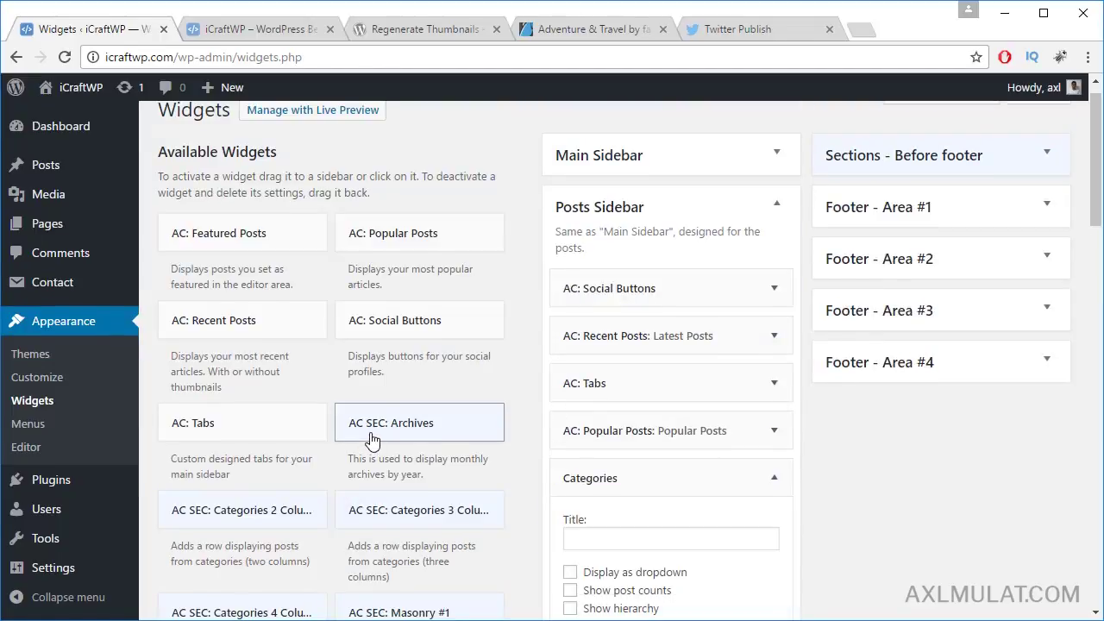
# Step: Add the Archives widget to the Posts Sidebar and collapse both new widgets
pyautogui.scroll(-5, 373, 440)
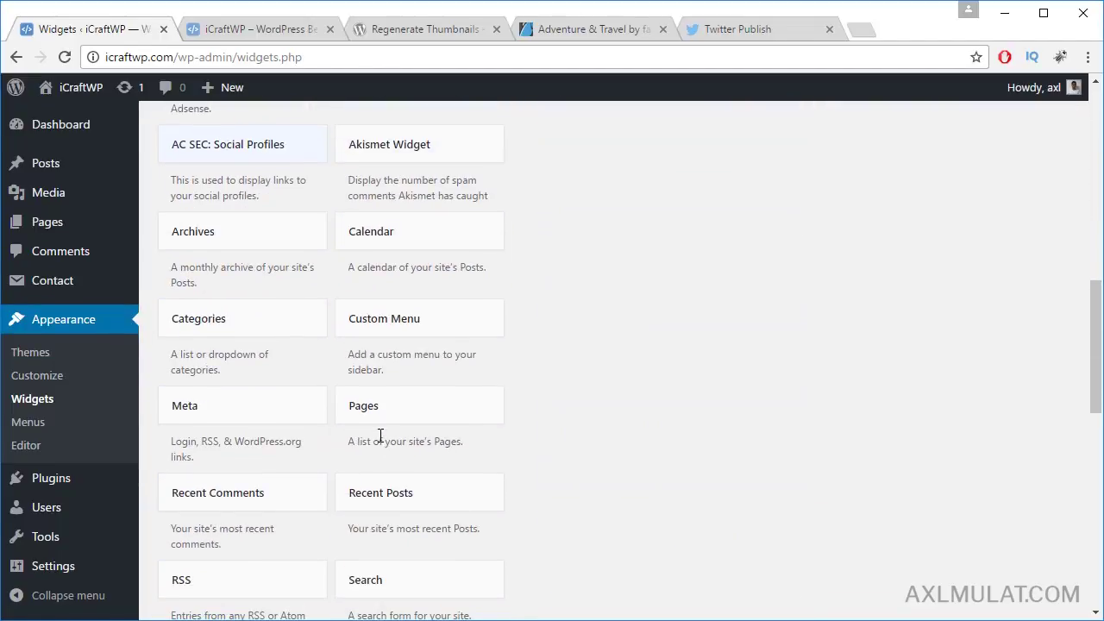
pyautogui.scroll(-2, 380, 436)
pyautogui.scroll(2, 363, 440)
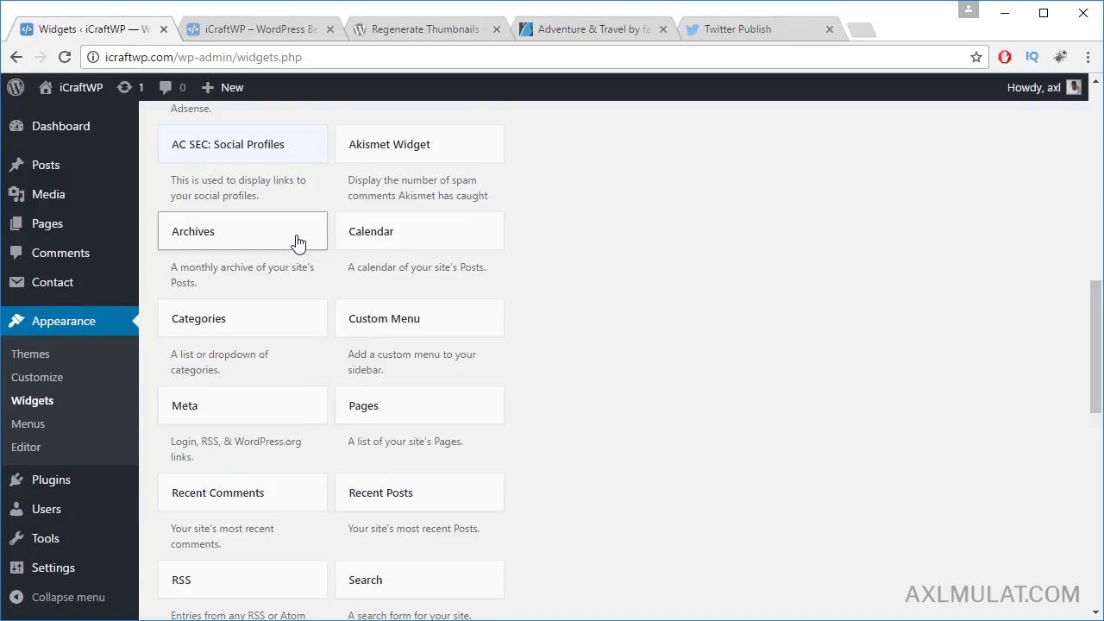
pyautogui.click(296, 242)
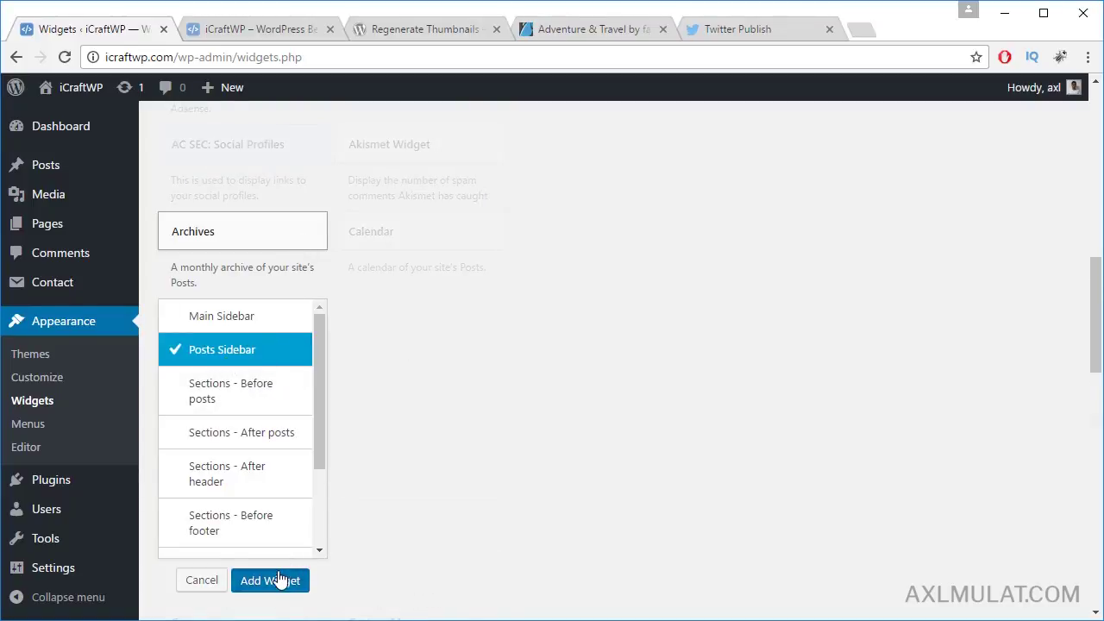
pyautogui.click(270, 581)
pyautogui.scroll(-2, 820, 421)
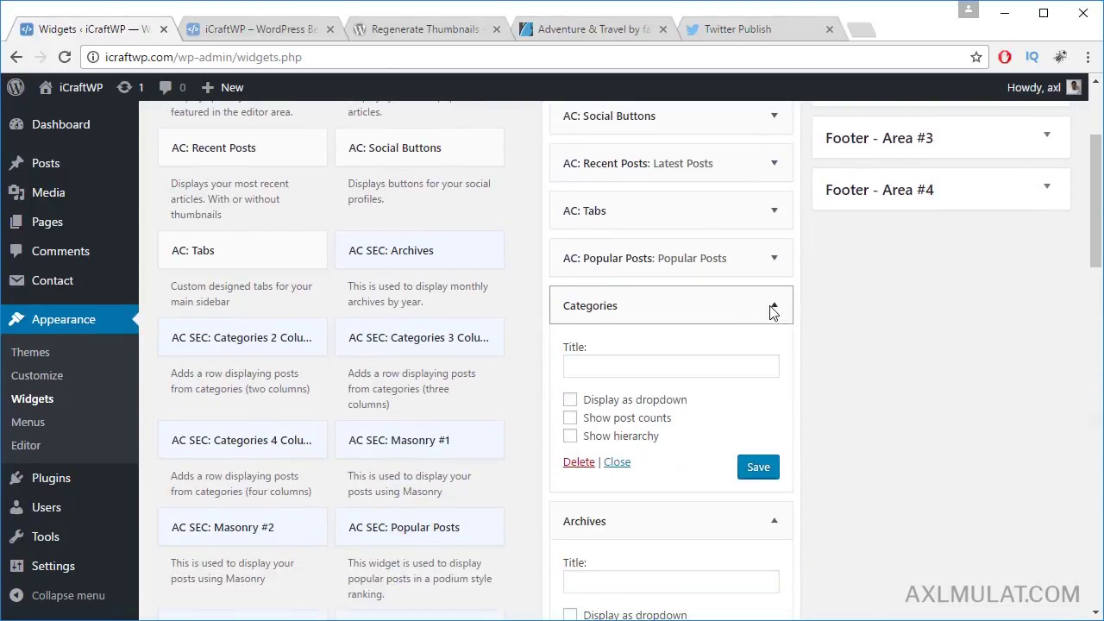
pyautogui.click(774, 309)
pyautogui.click(774, 356)
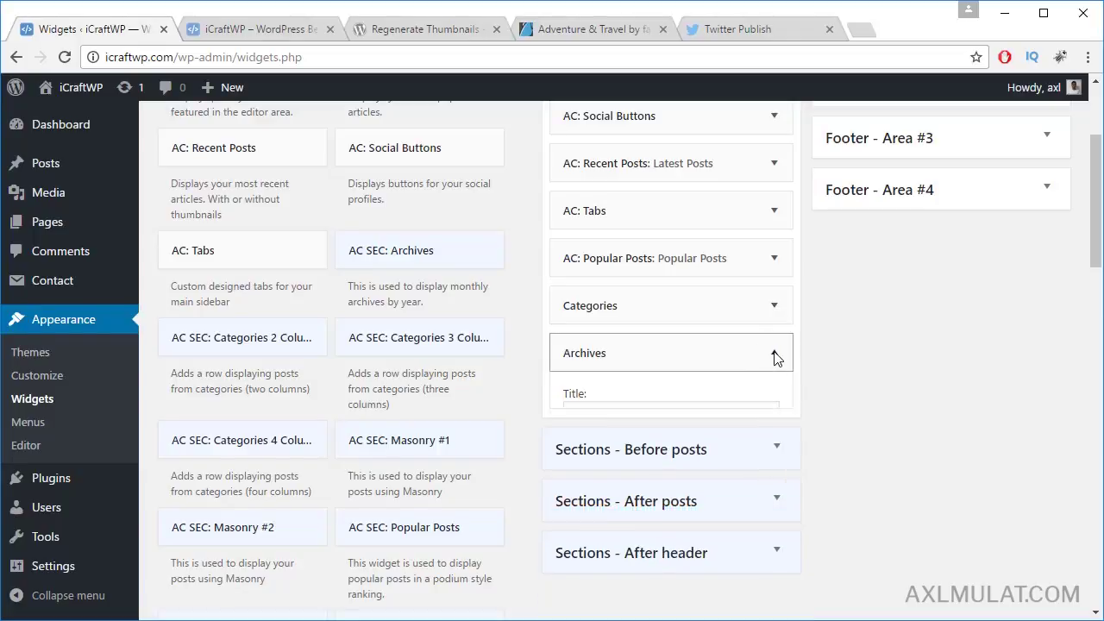
pyautogui.scroll(2, 949, 440)
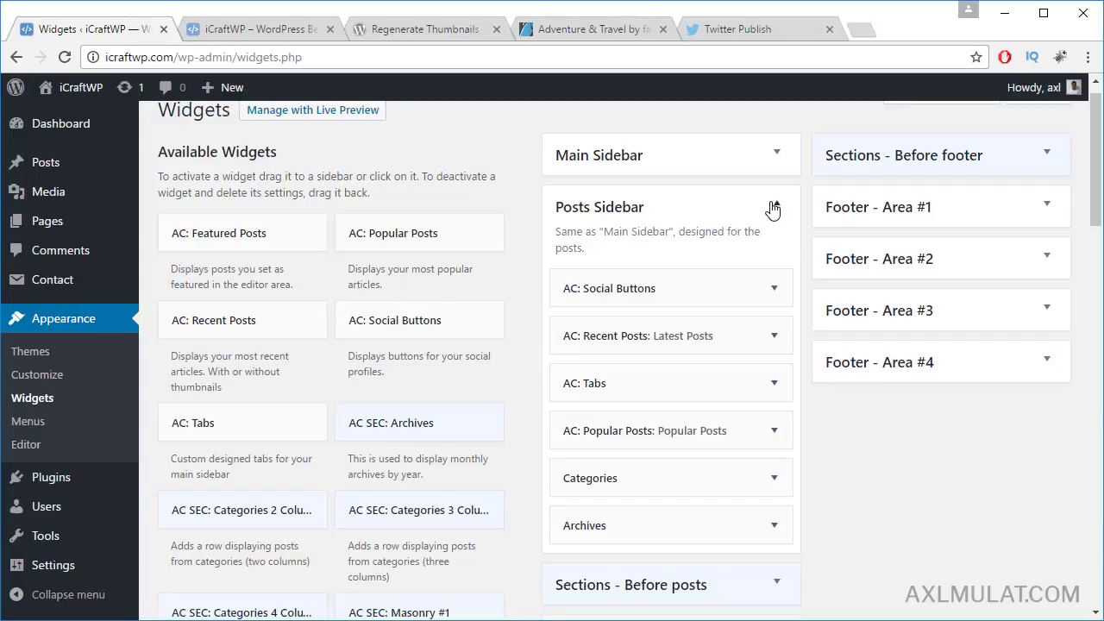
# Step: Select the Facebook embed code in the Main Sidebar's Support Us text widget
pyautogui.click(777, 155)
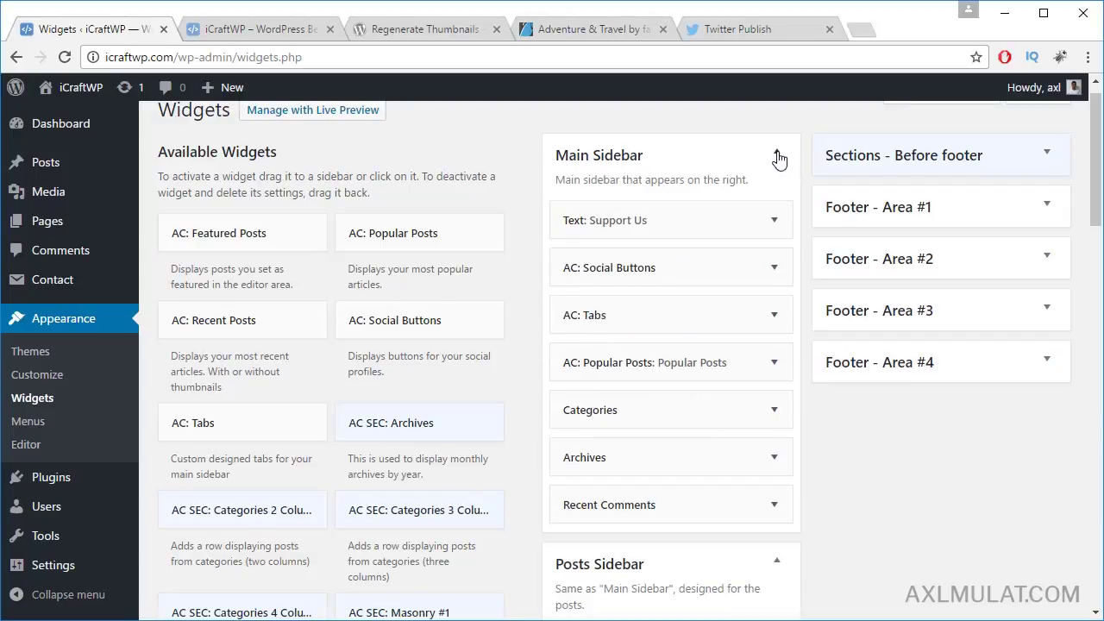
pyautogui.click(775, 221)
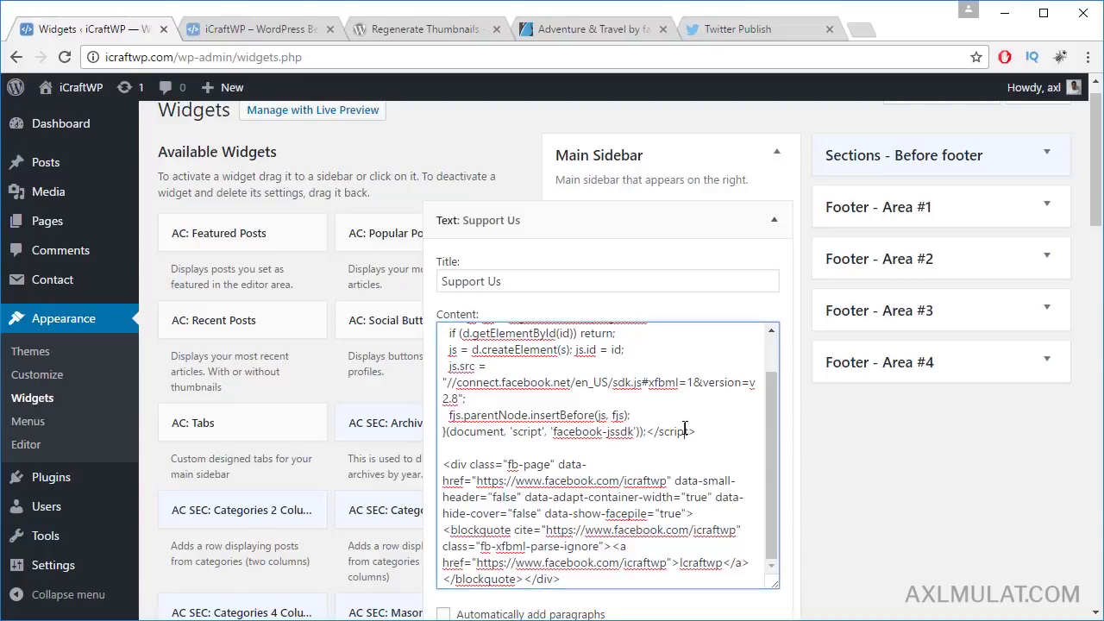
pyautogui.hotkey('ctrl', 'a')
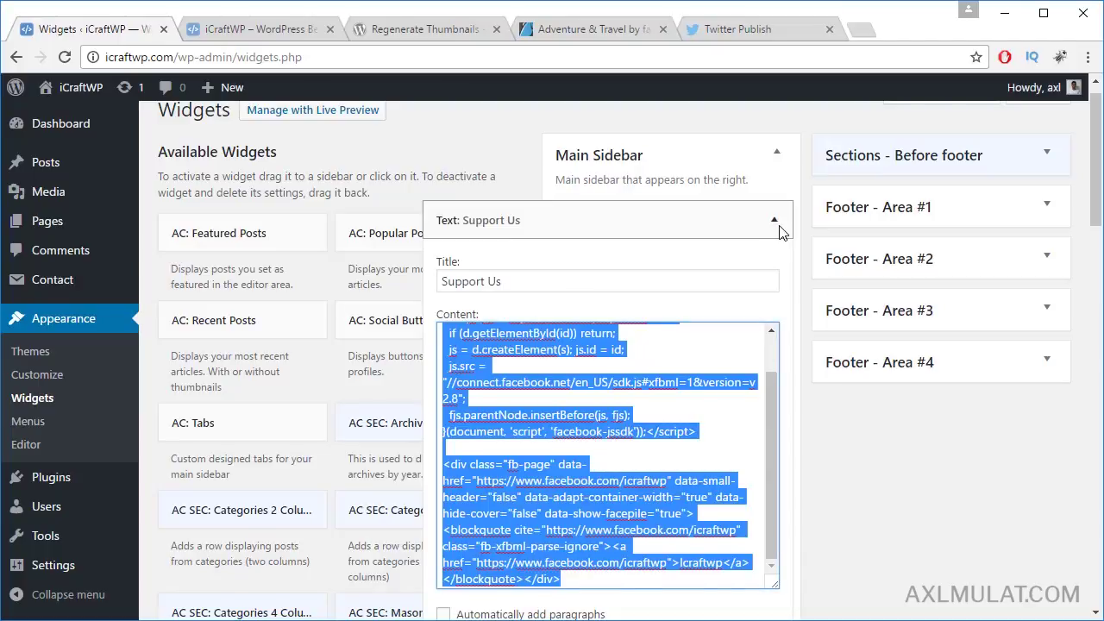
pyautogui.click(775, 220)
pyautogui.click(777, 155)
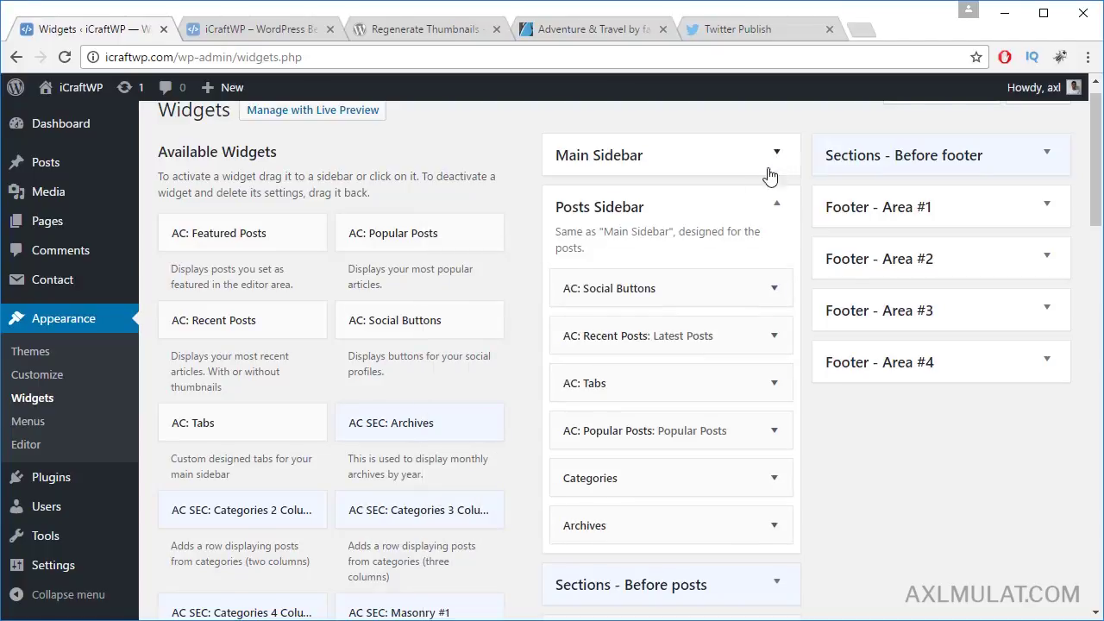
pyautogui.scroll(-10, 402, 439)
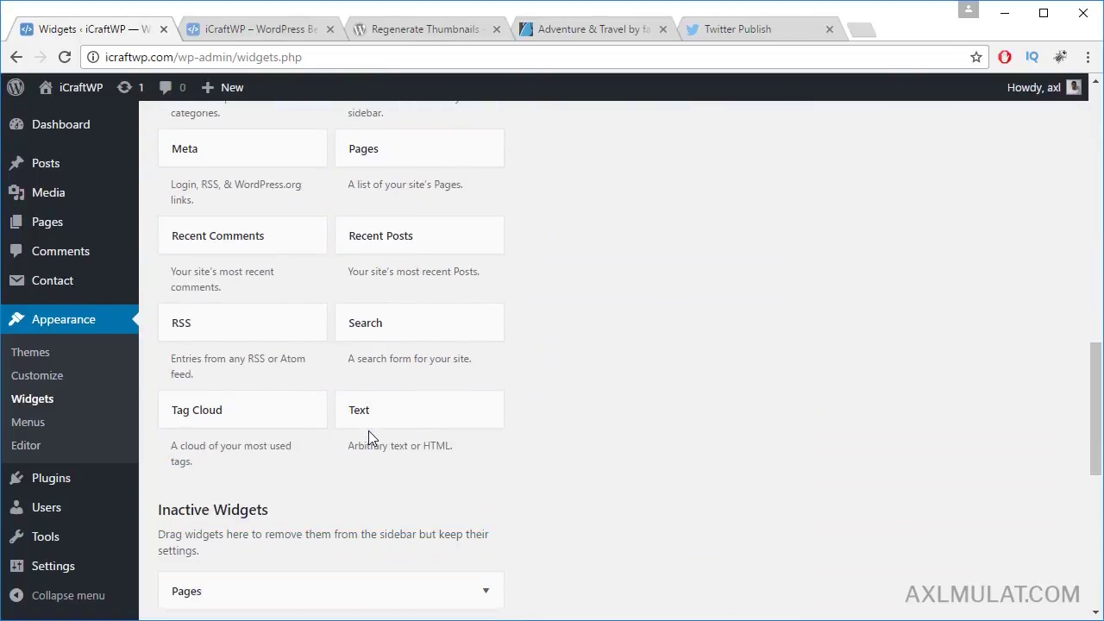
# Step: Add a Text widget to the Posts Sidebar with the Facebook embed, titled 'Support Us', and save
pyautogui.click(436, 418)
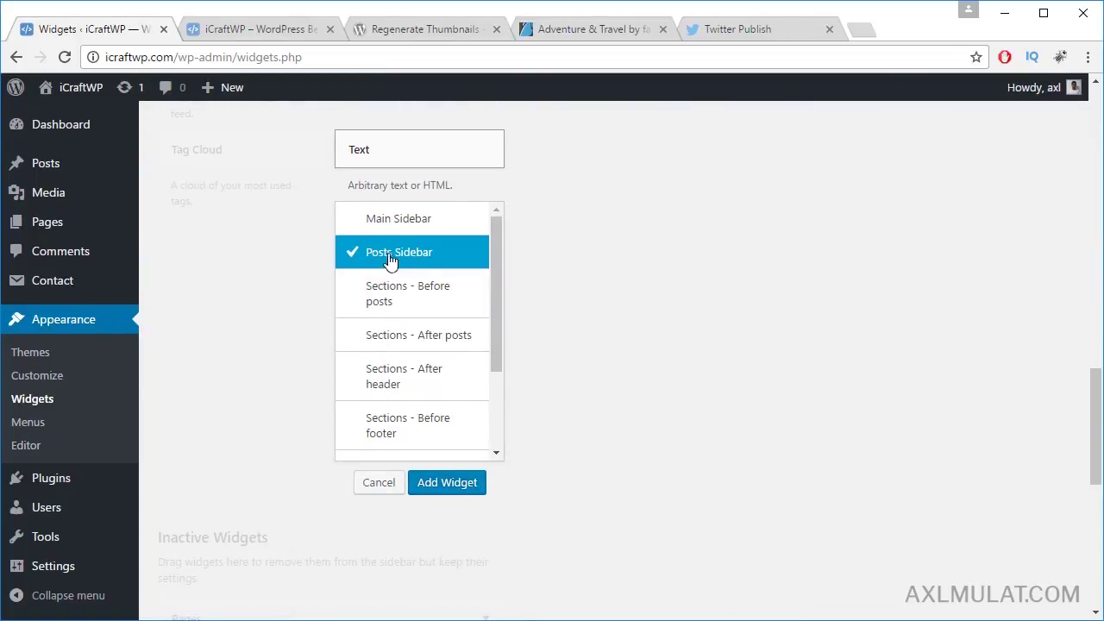
pyautogui.click(448, 485)
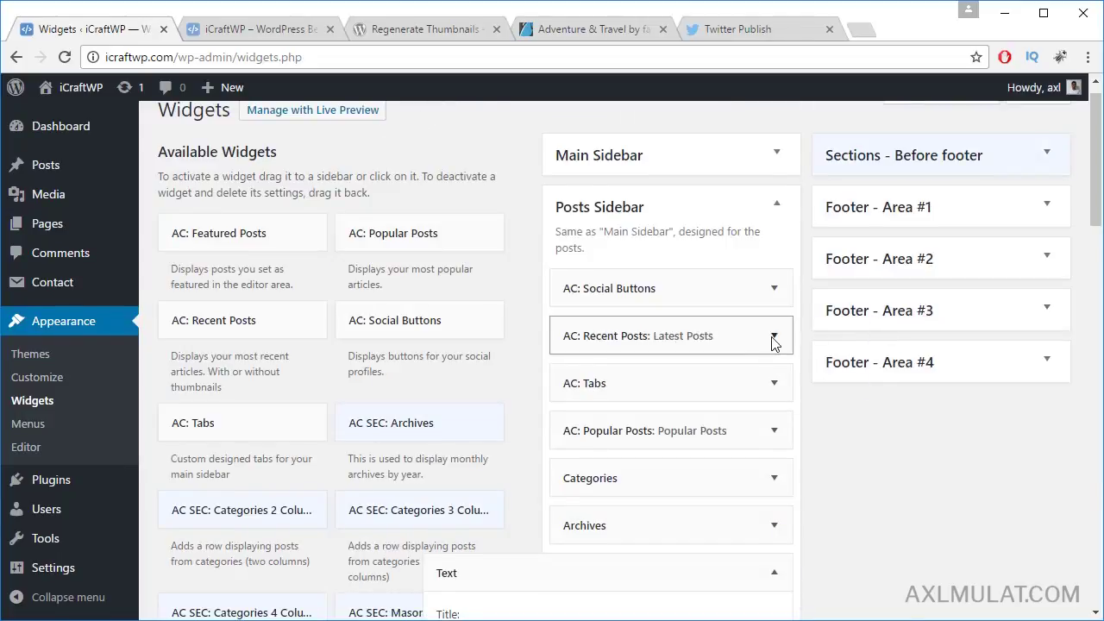
pyautogui.click(629, 329)
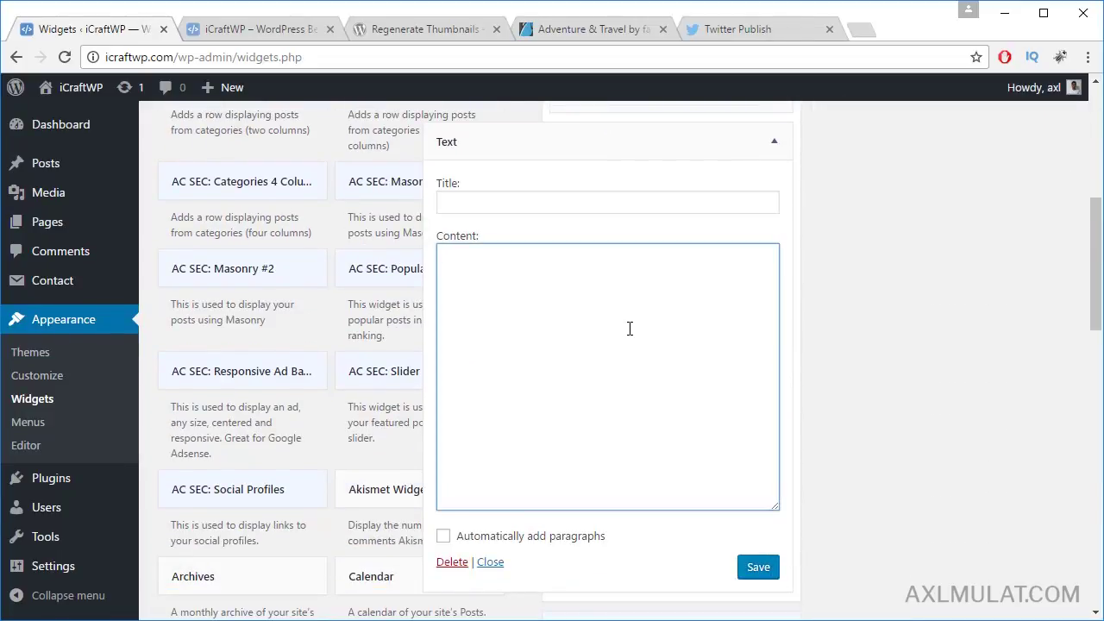
pyautogui.hotkey('ctrl', 'v')
pyautogui.click(555, 199)
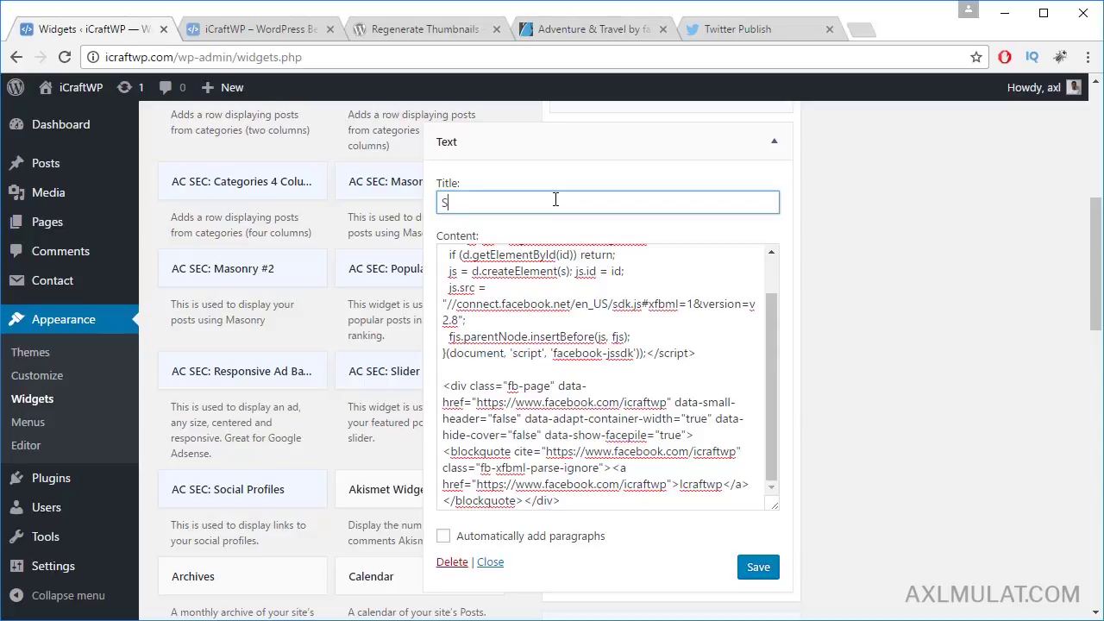
pyautogui.write('Support Us')
pyautogui.press('Return')
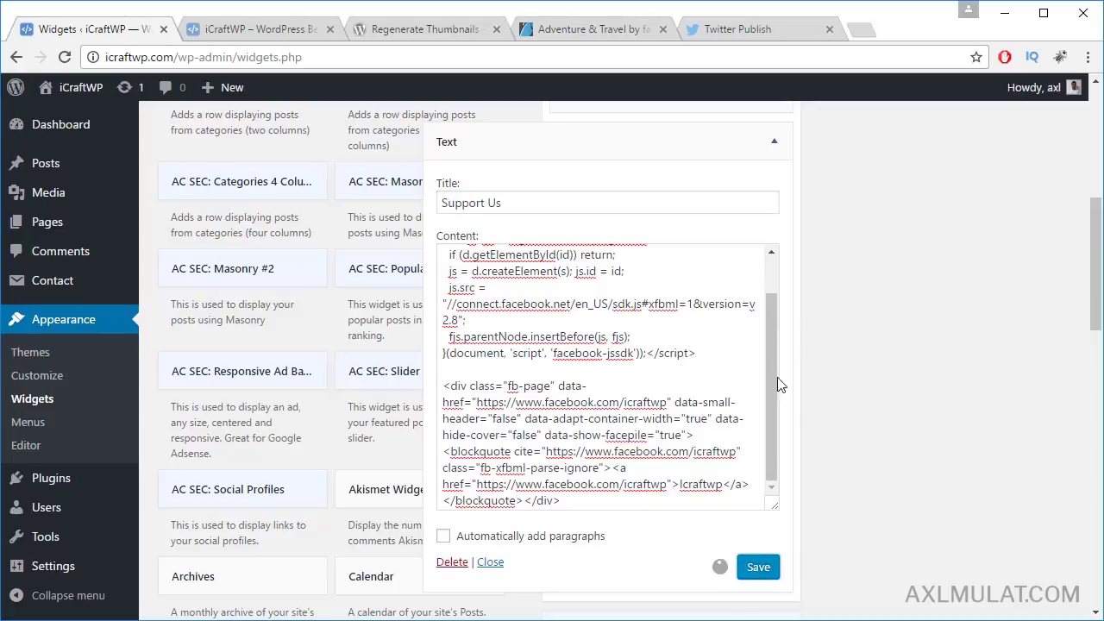
pyautogui.click(774, 141)
# Step: Move the Support Us widgets to the top of the sidebars, then view the live homepage
pyautogui.scroll(2, 880, 310)
pyautogui.moveTo(661, 312); pyautogui.dragTo(655, 129)
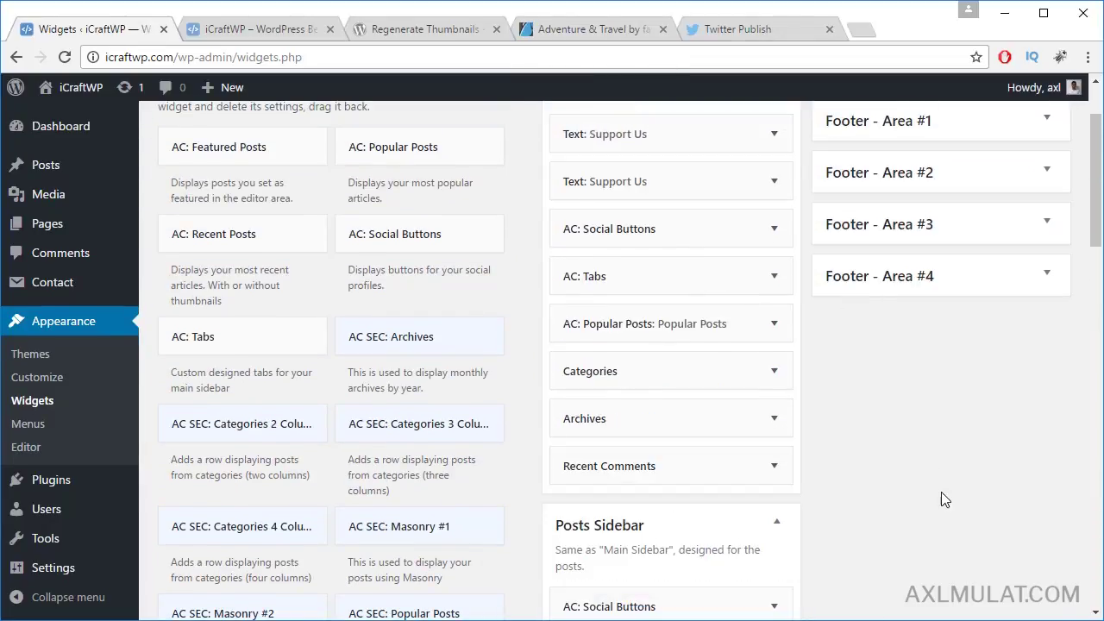
pyautogui.scroll(1, 944, 494)
pyautogui.moveTo(646, 267); pyautogui.dragTo(653, 485)
pyautogui.scroll(3, 899, 480)
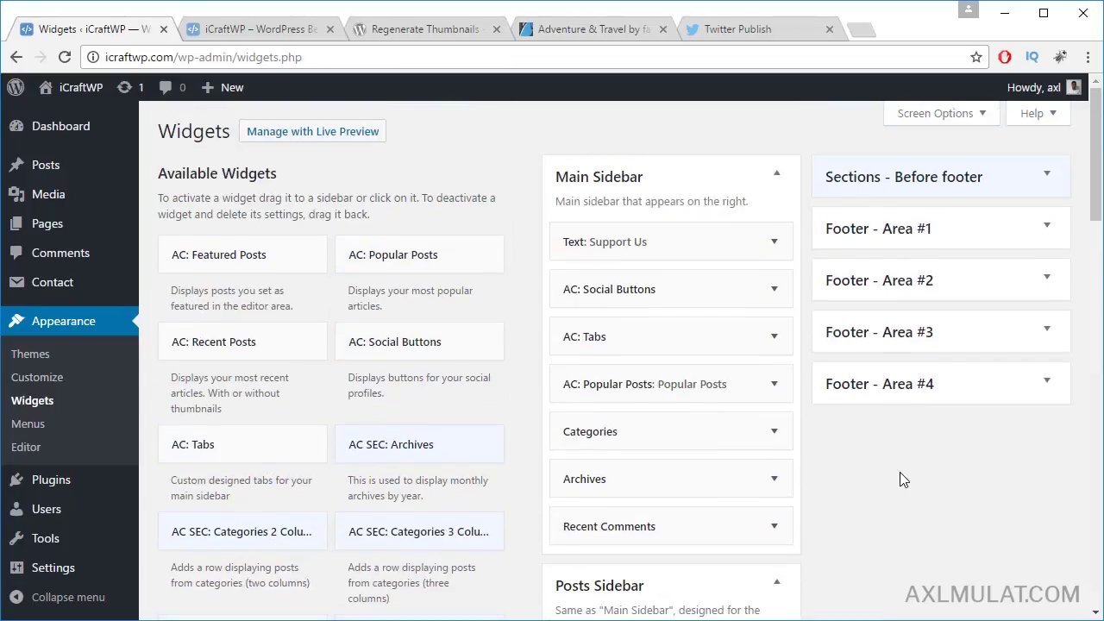
pyautogui.scroll(-3, 898, 475)
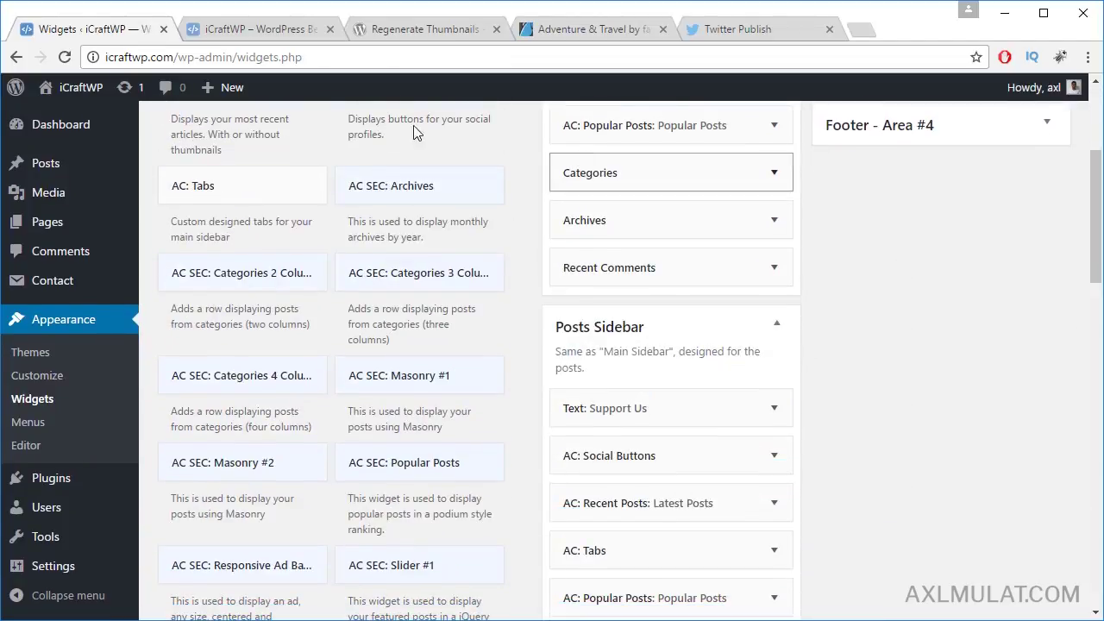
pyautogui.click(260, 29)
pyautogui.scroll(-3, 205, 328)
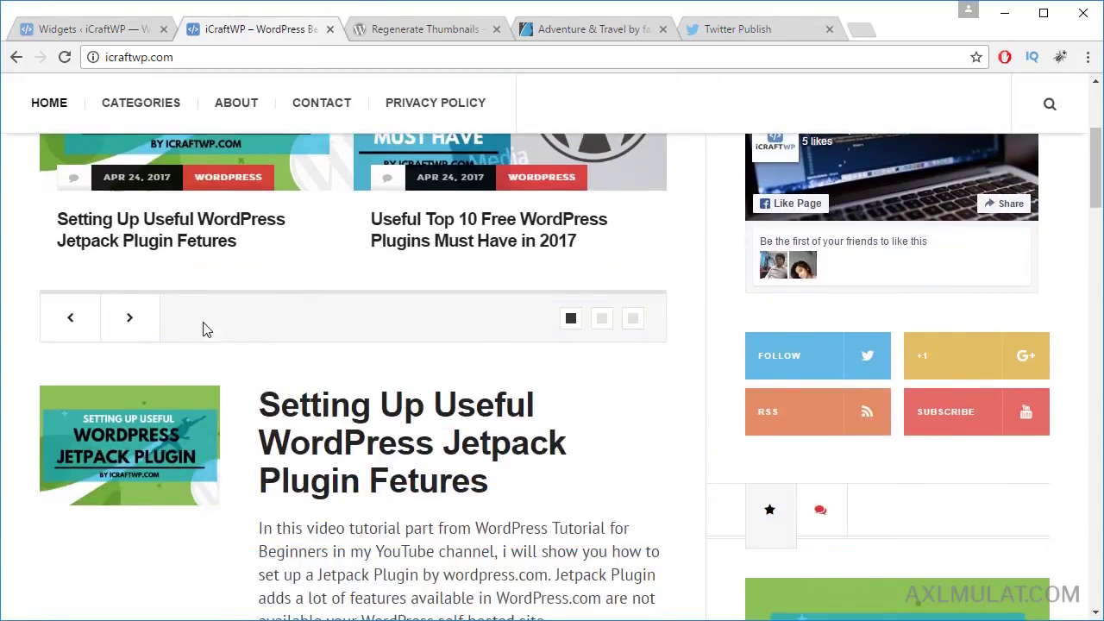
pyautogui.click(415, 428)
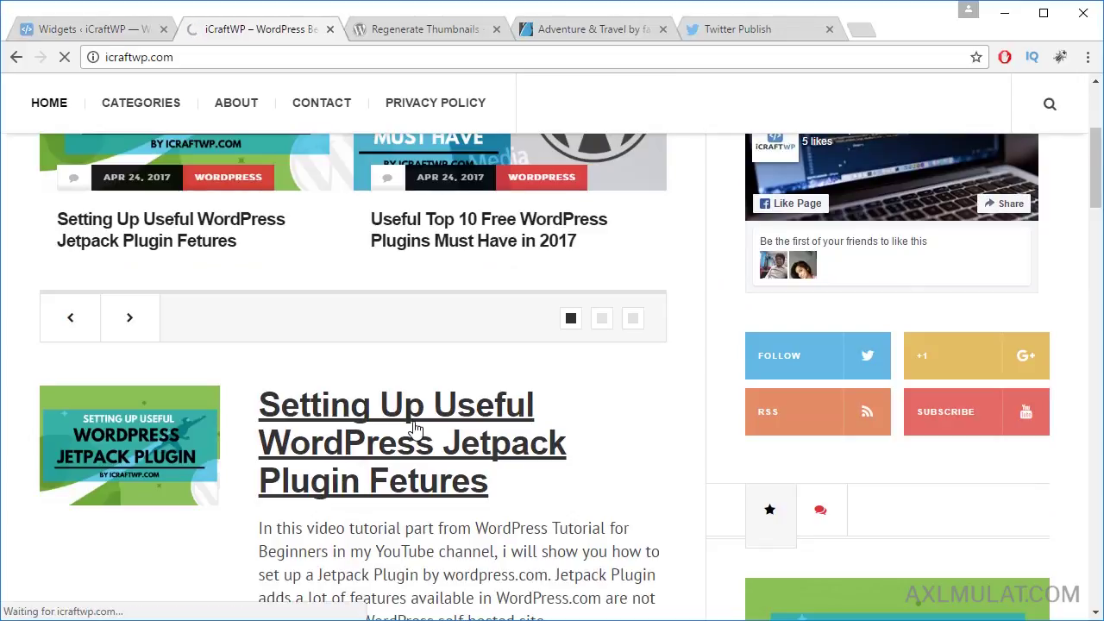
pyautogui.scroll(-4, 979, 344)
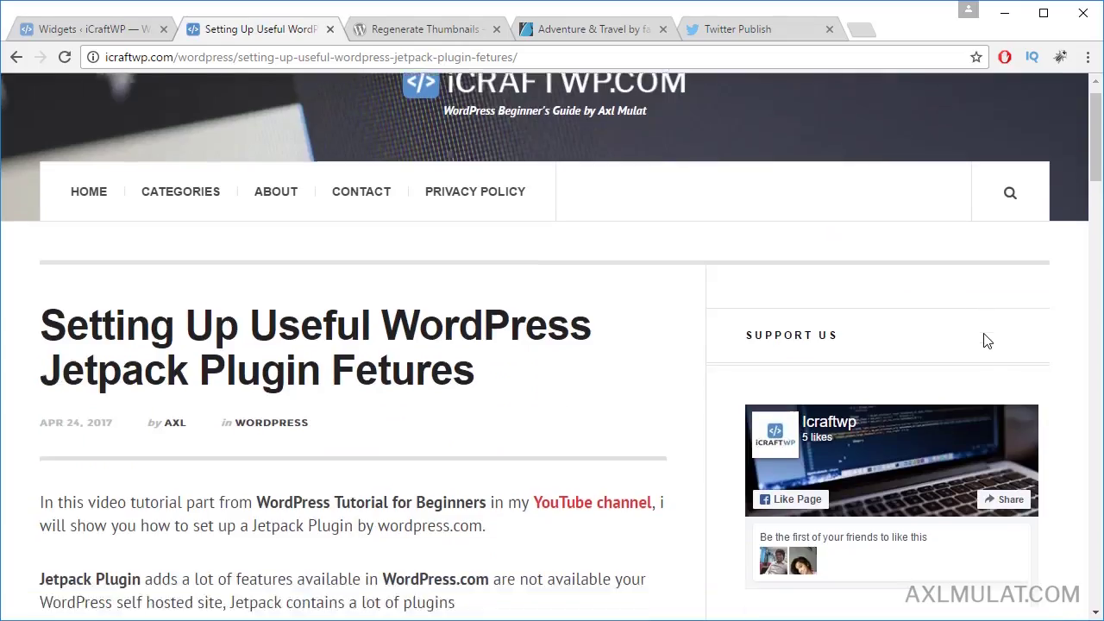
pyautogui.scroll(-3, 988, 336)
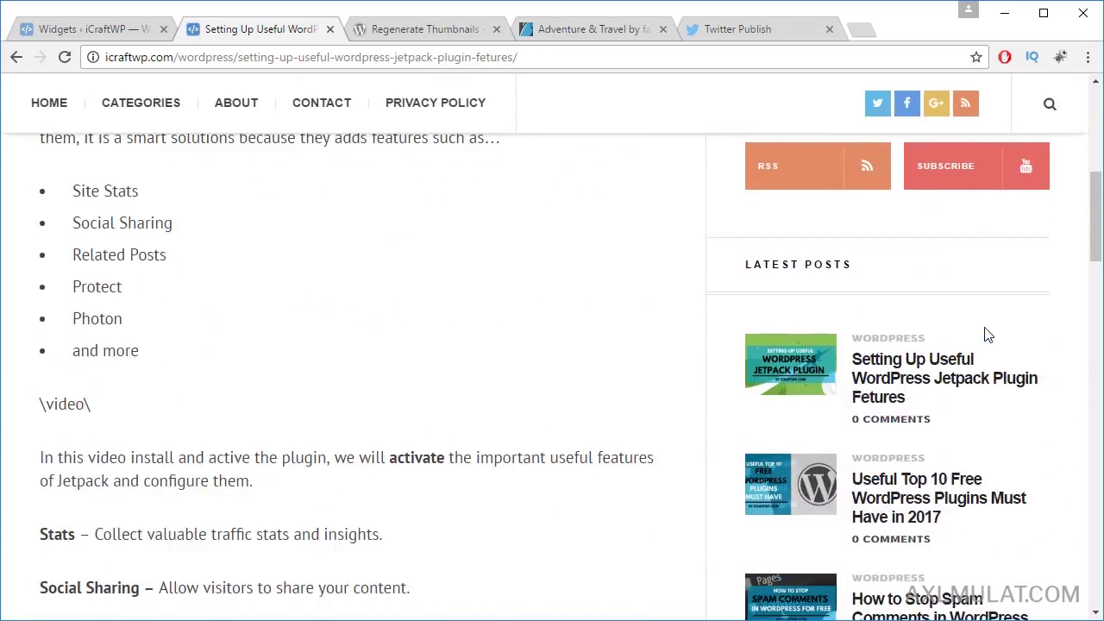
pyautogui.scroll(-3, 989, 335)
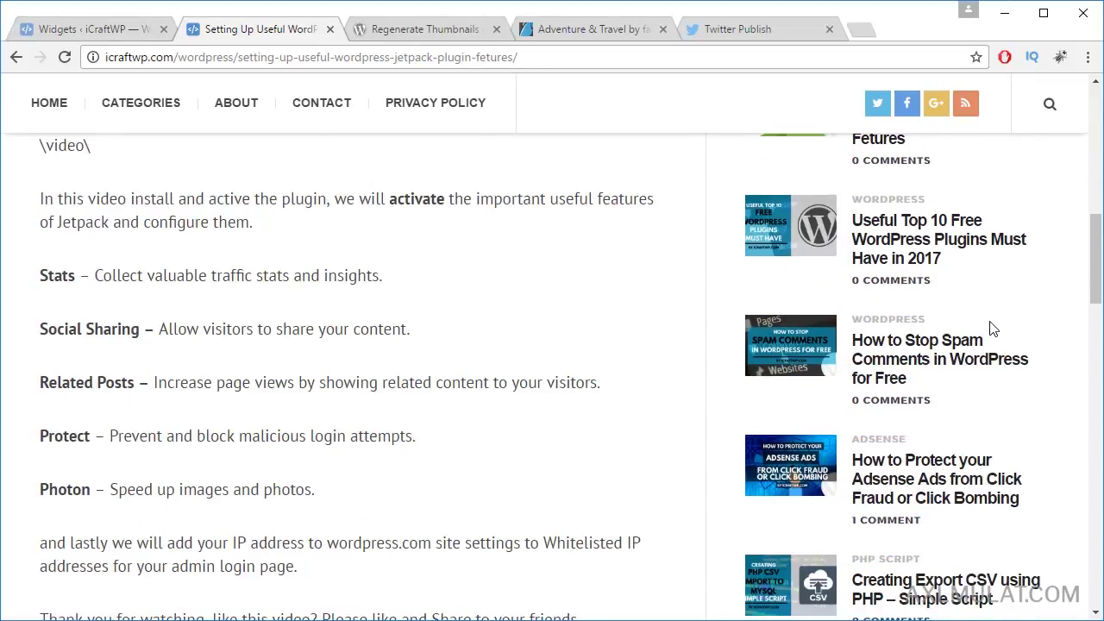
pyautogui.scroll(3, 992, 329)
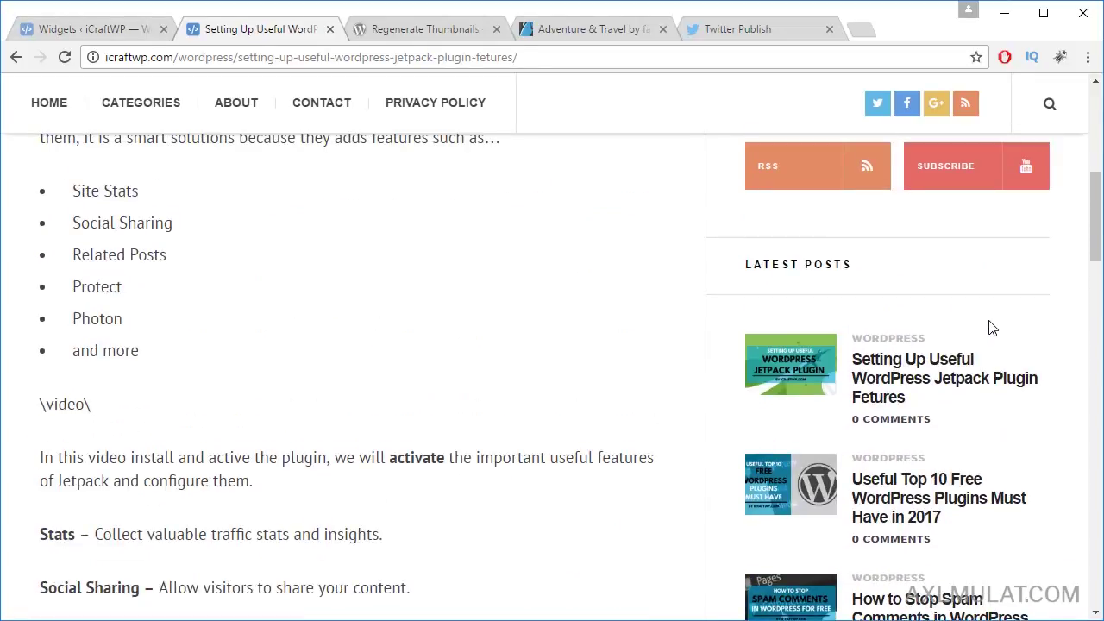
pyautogui.scroll(-12, 968, 334)
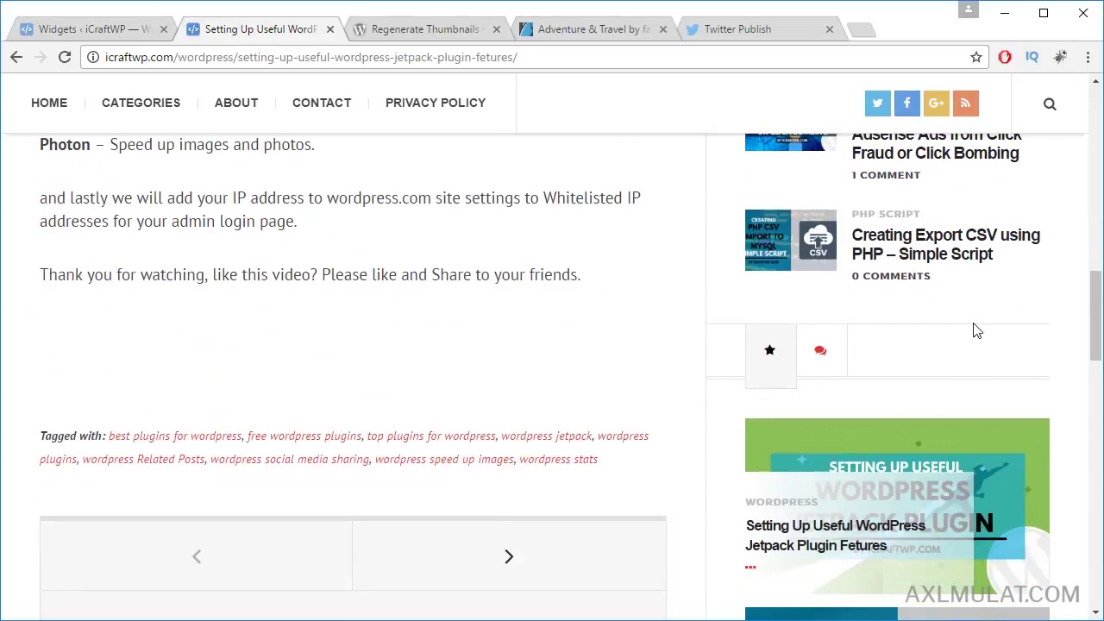
pyautogui.scroll(-12, 980, 328)
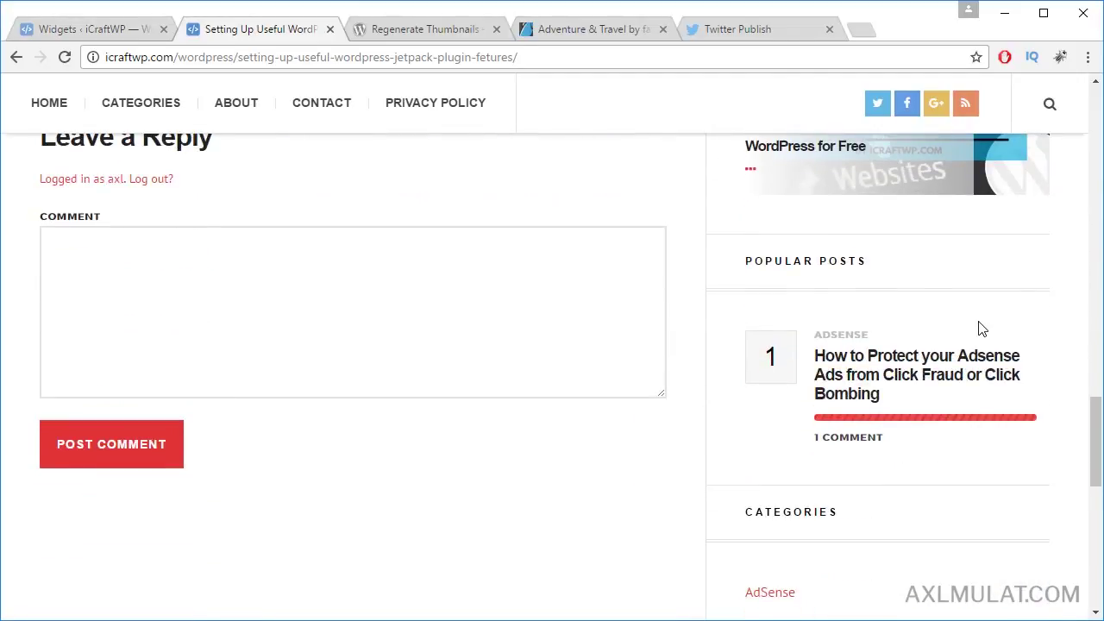
pyautogui.scroll(15, 983, 329)
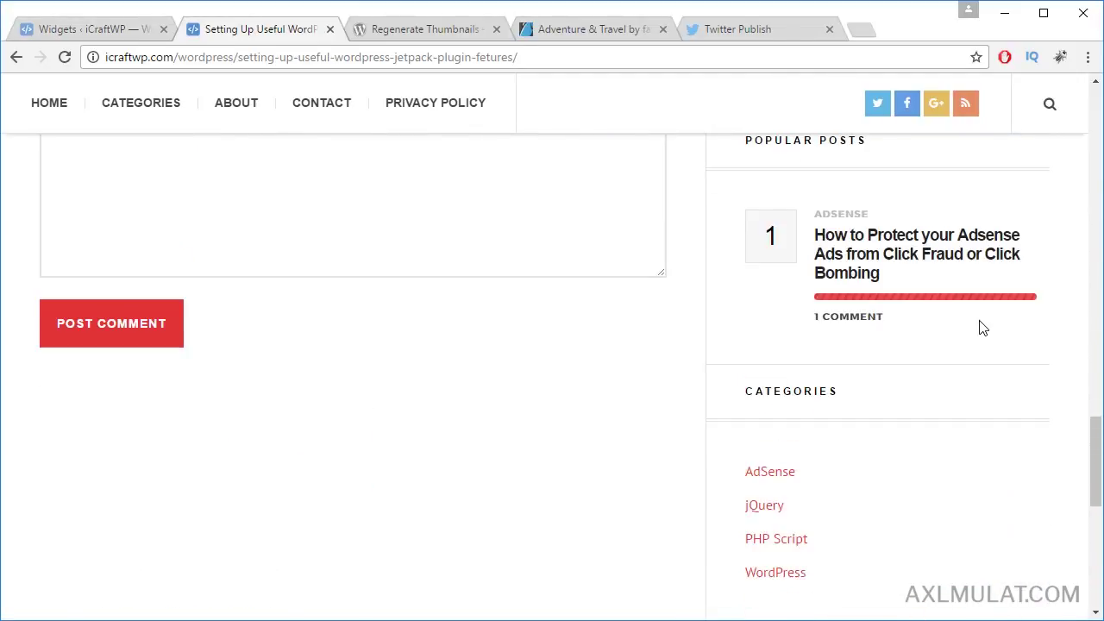
pyautogui.scroll(12, 984, 322)
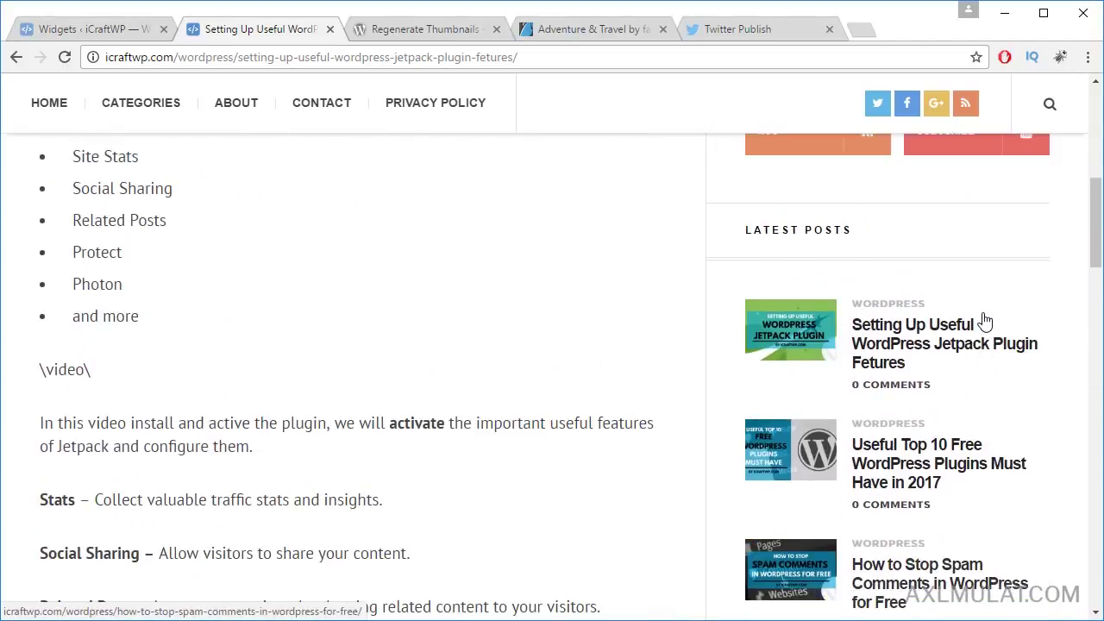
pyautogui.scroll(1, 988, 320)
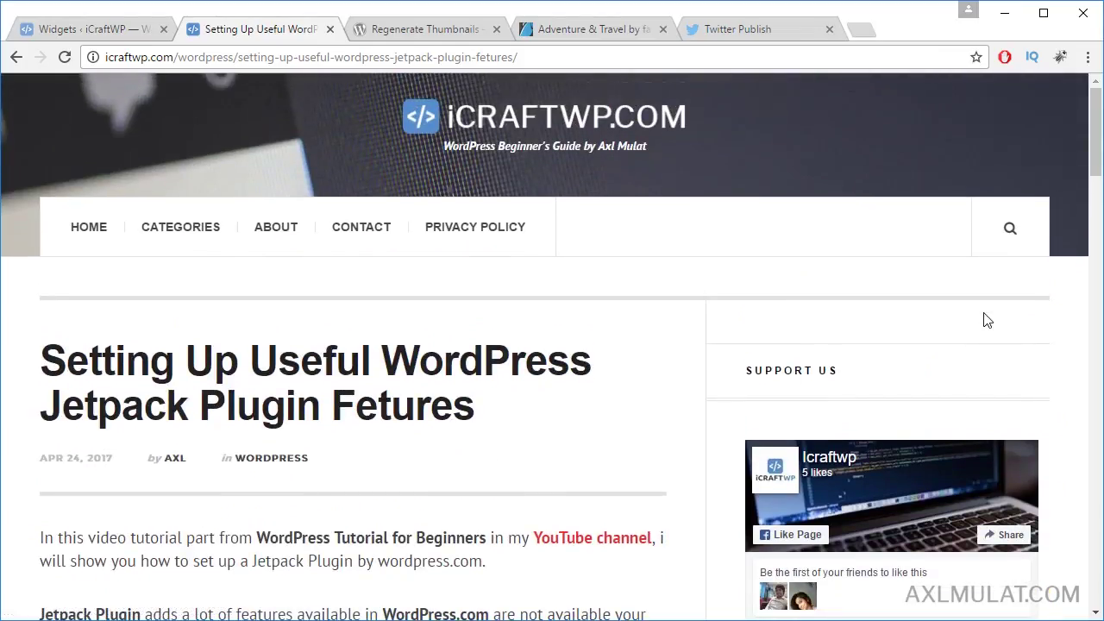
pyautogui.click(117, 29)
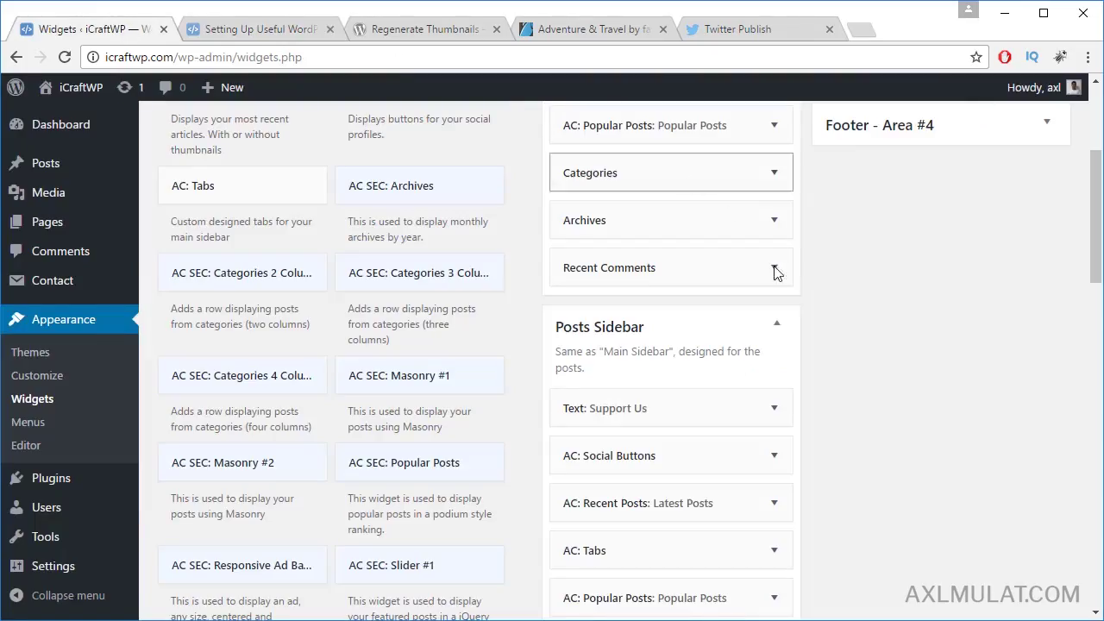
# Step: Add an AC: Recent Posts widget to Footer - Area #1 as 'Latest Posts' showing 3 posts
pyautogui.press('super+Up')
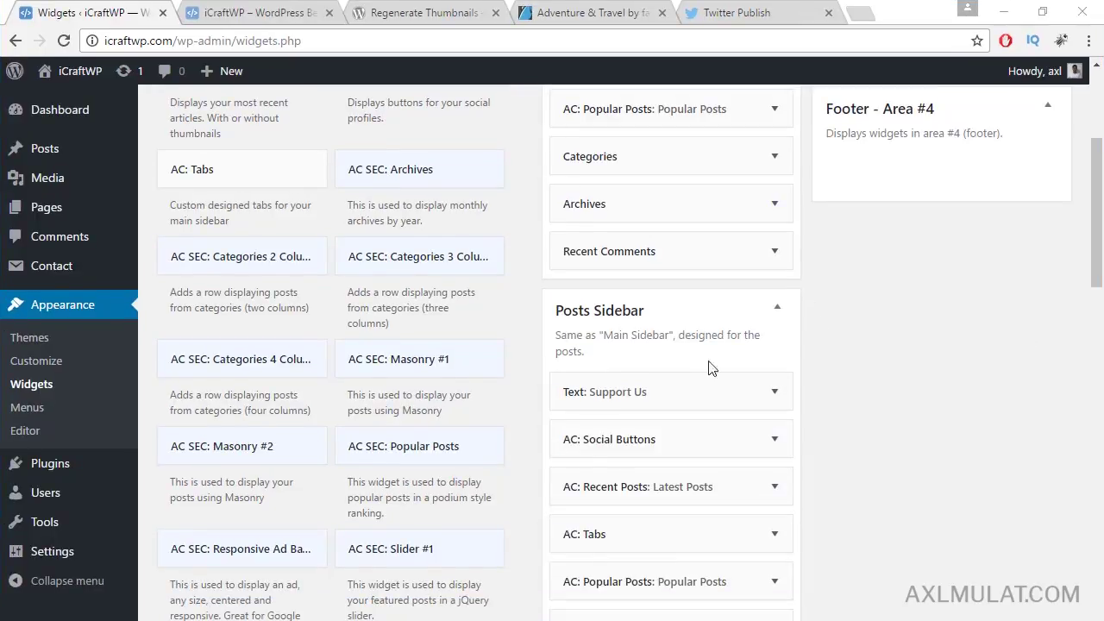
pyautogui.scroll(3, 403, 274)
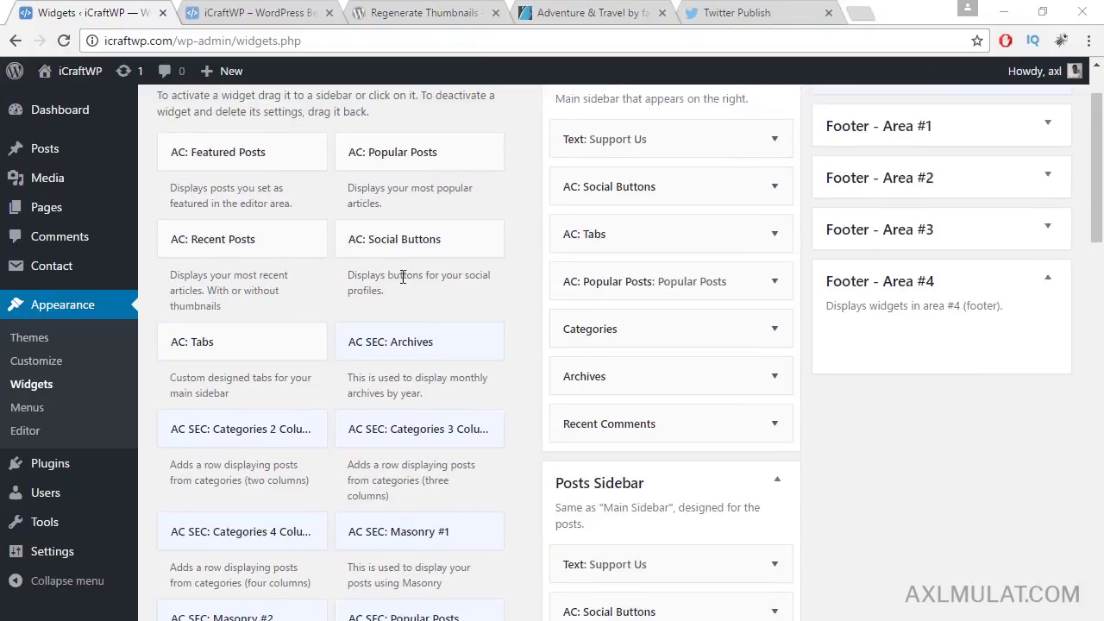
pyautogui.scroll(-5, 402, 362)
pyautogui.scroll(5, 402, 362)
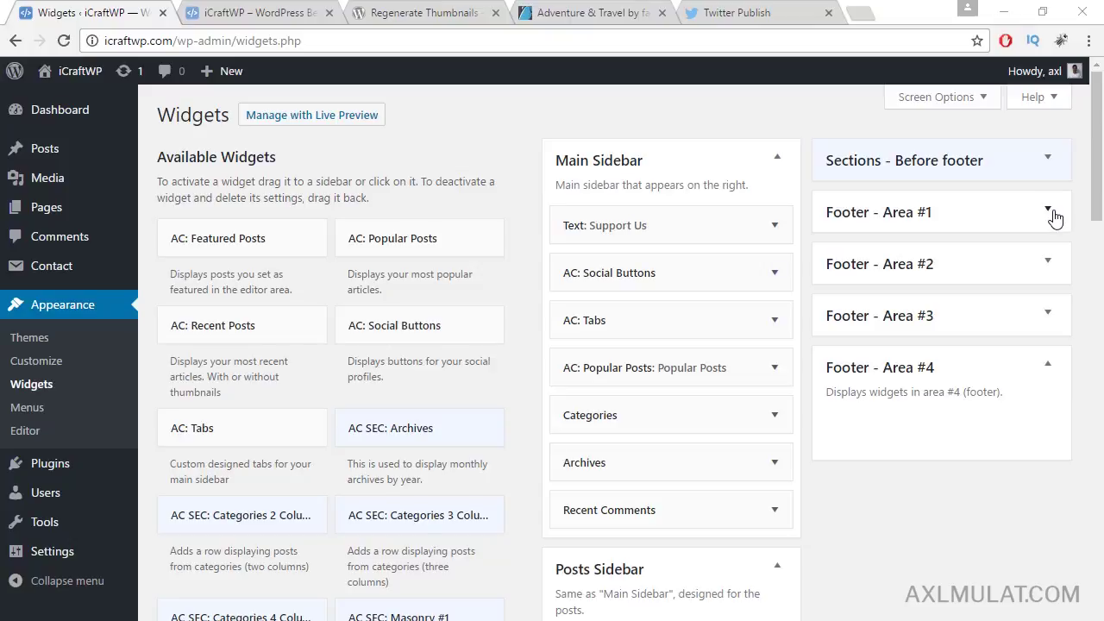
pyautogui.click(1052, 212)
pyautogui.moveTo(308, 328); pyautogui.dragTo(912, 279)
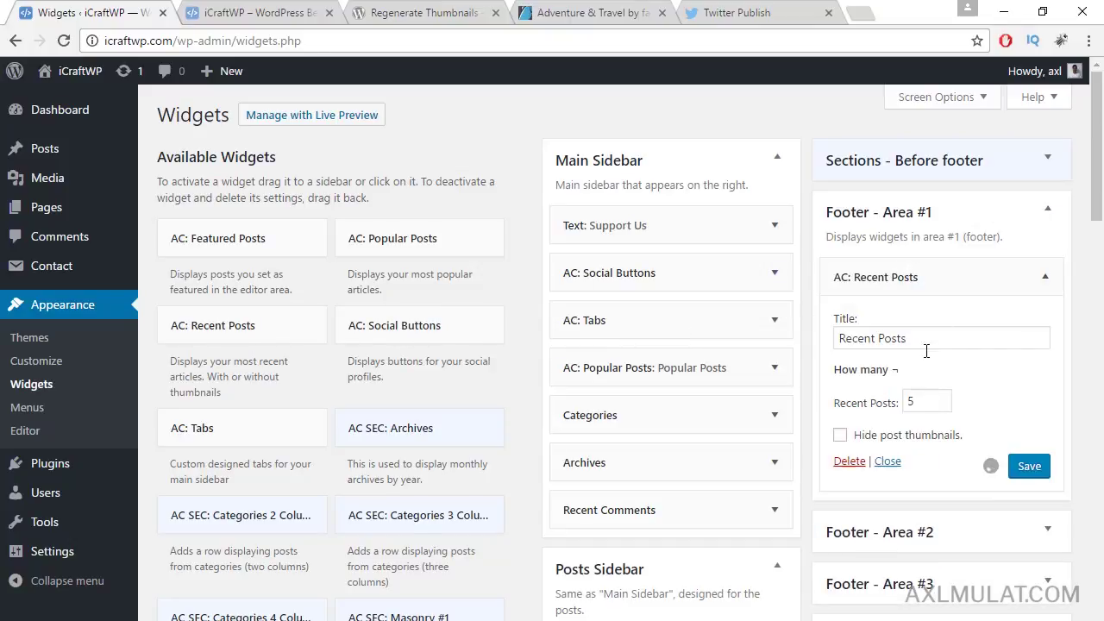
pyautogui.click(908, 401)
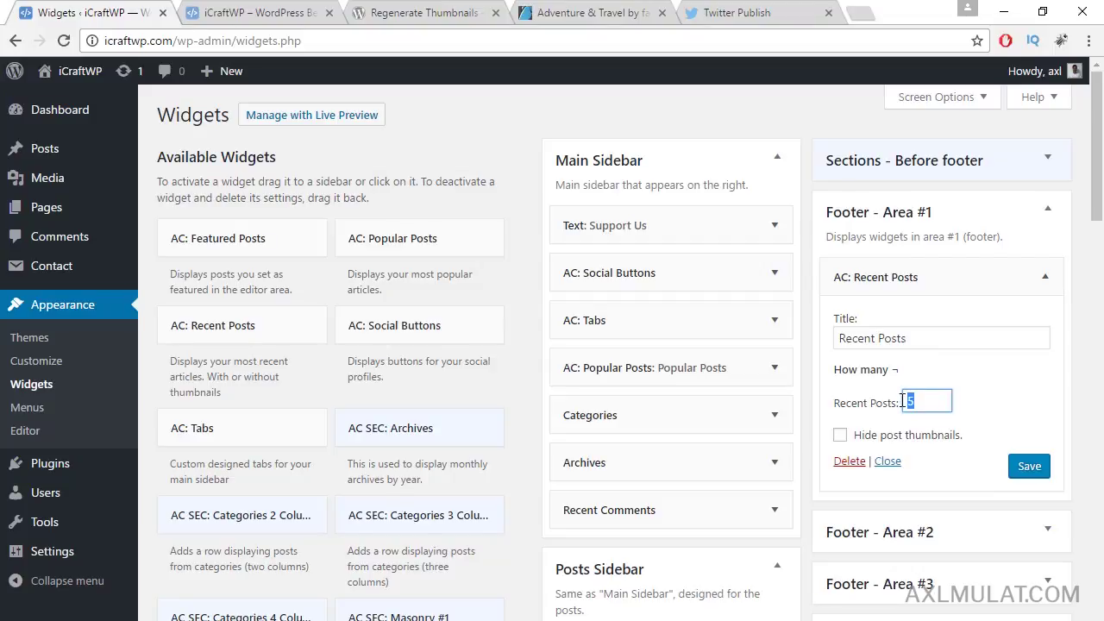
pyautogui.write('3')
pyautogui.doubleClick(860, 339)
pyautogui.write('Lates')
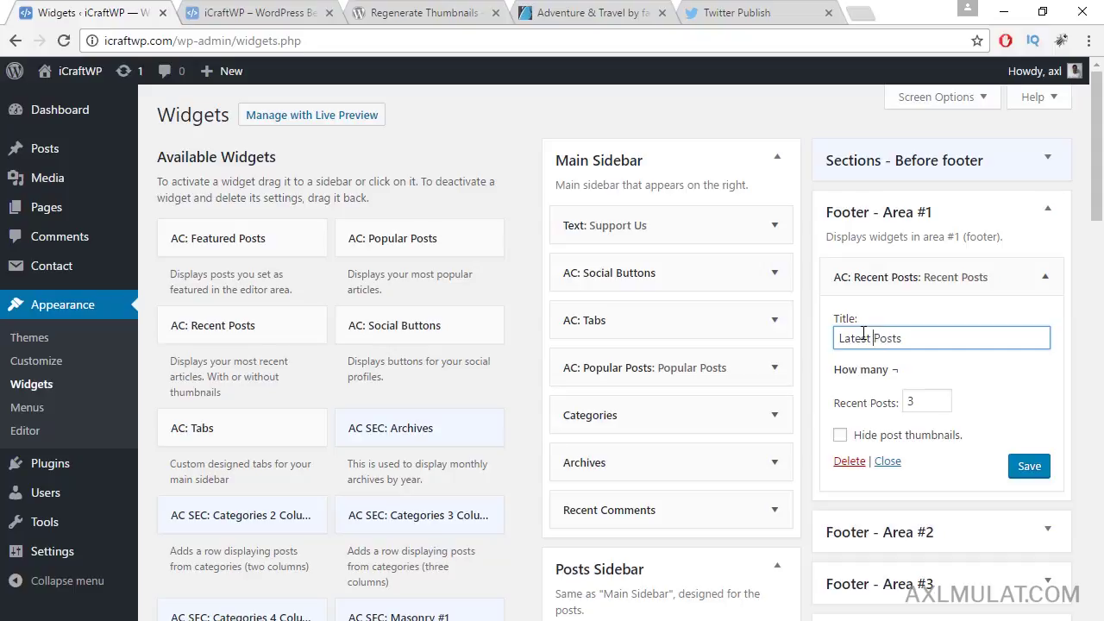
pyautogui.click(1024, 467)
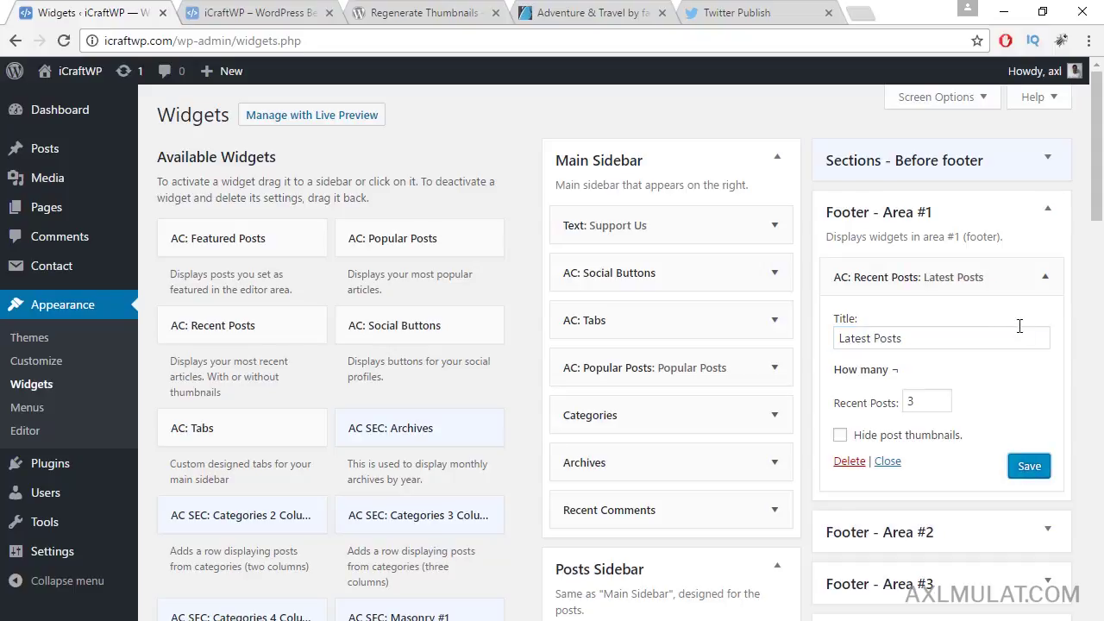
pyautogui.click(1050, 213)
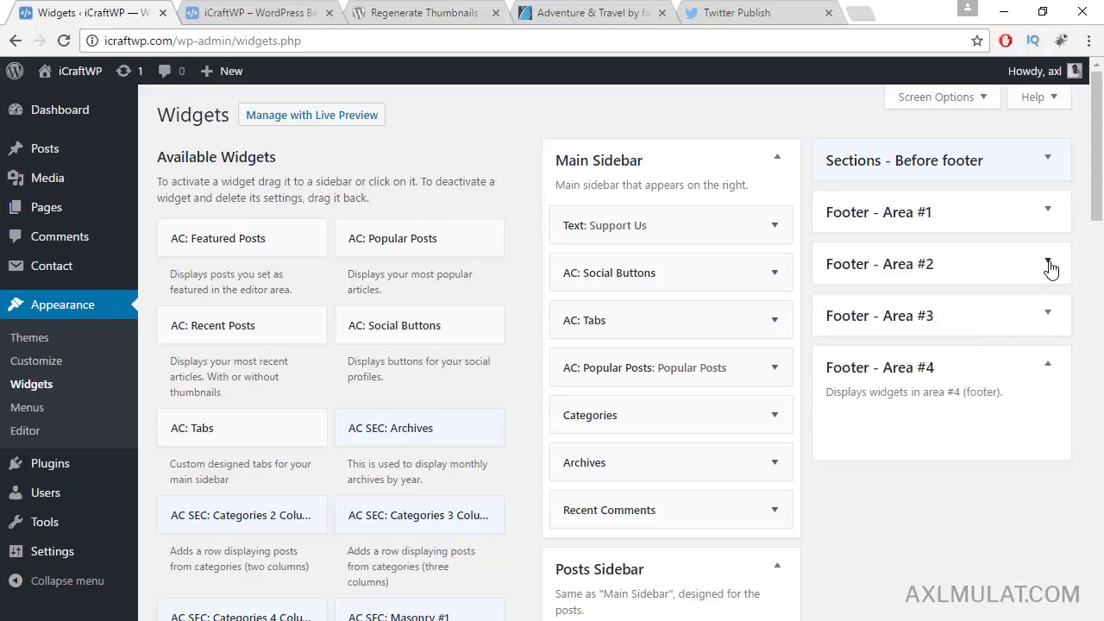
# Step: Add an AC: Popular Posts widget to Footer - Area #2 and save it
pyautogui.click(1049, 265)
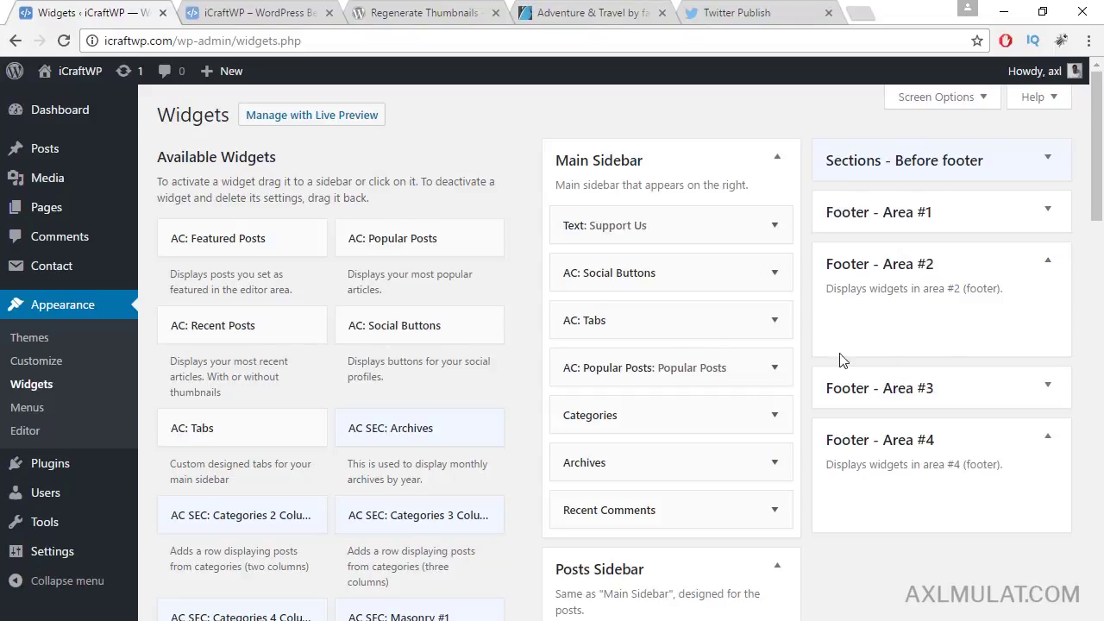
pyautogui.moveTo(395, 245); pyautogui.dragTo(842, 330)
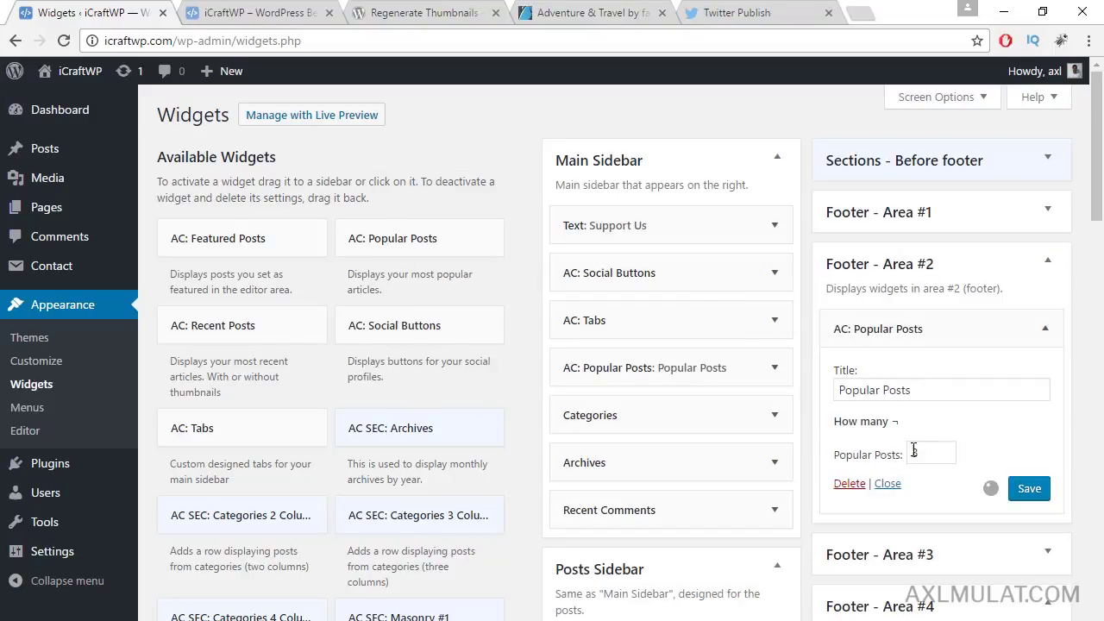
pyautogui.click(1030, 489)
pyautogui.click(1050, 266)
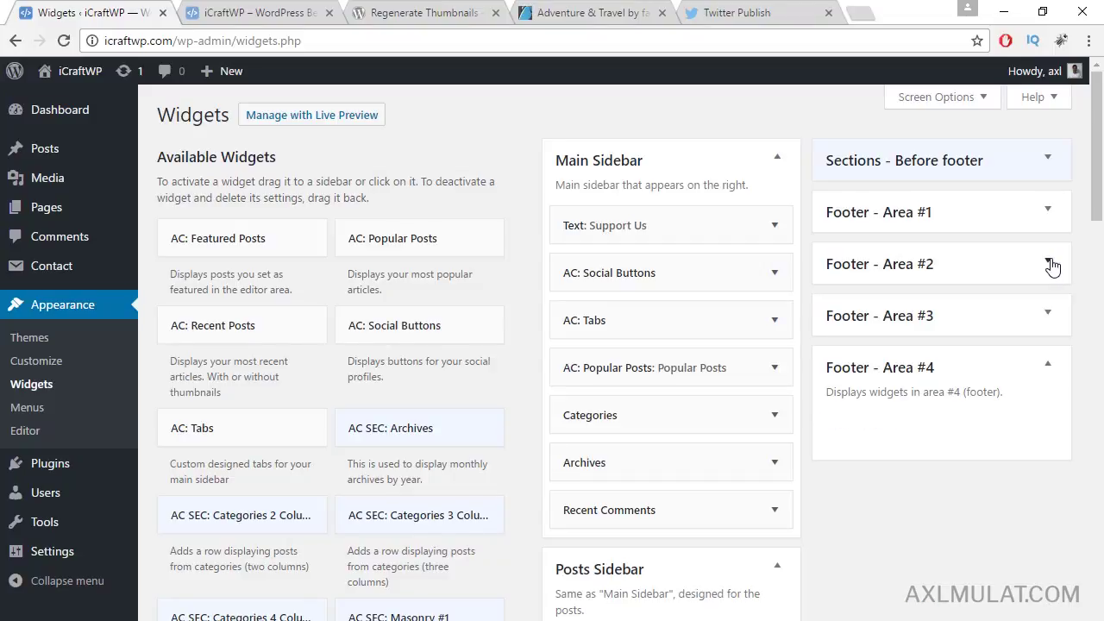
# Step: Add a Categories widget to Footer - Area #3
pyautogui.click(1050, 316)
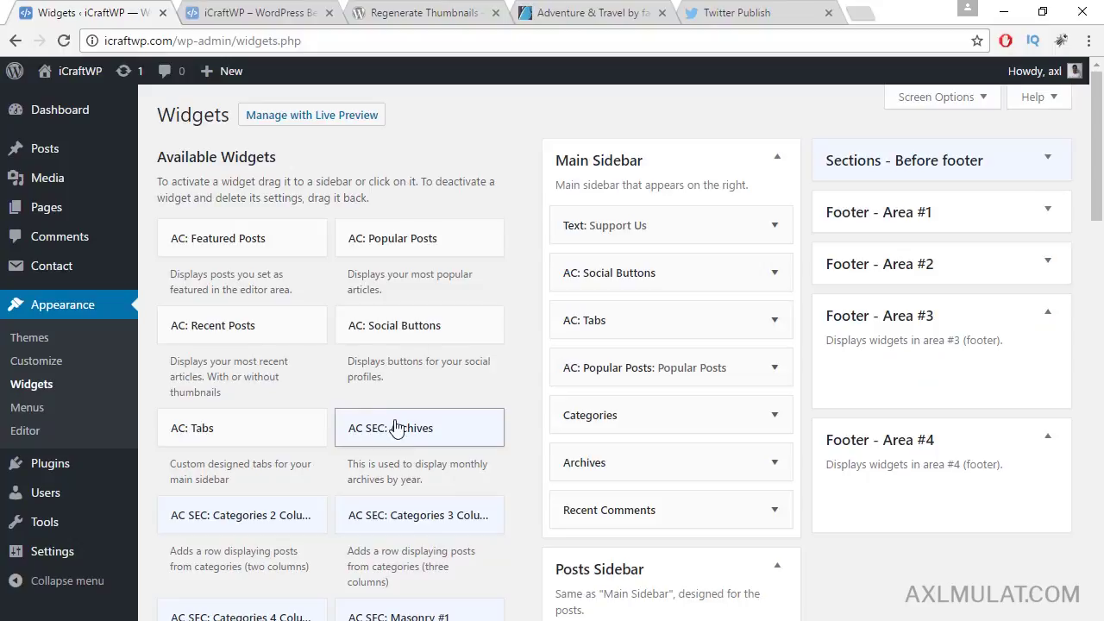
pyautogui.scroll(-2, 414, 415)
pyautogui.scroll(-5, 447, 464)
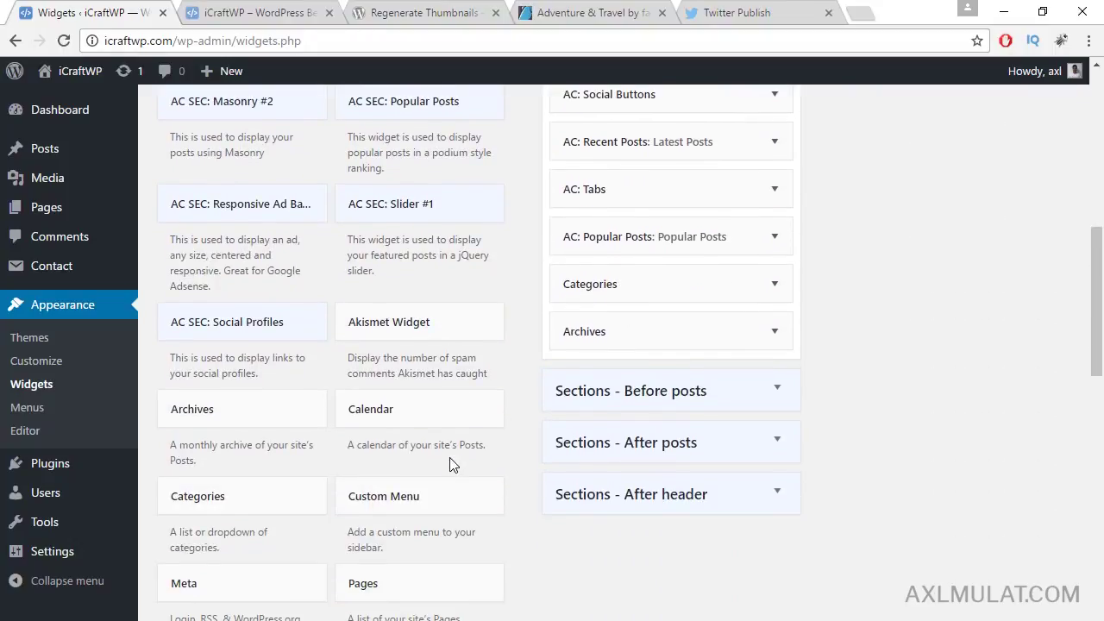
pyautogui.scroll(-1, 406, 450)
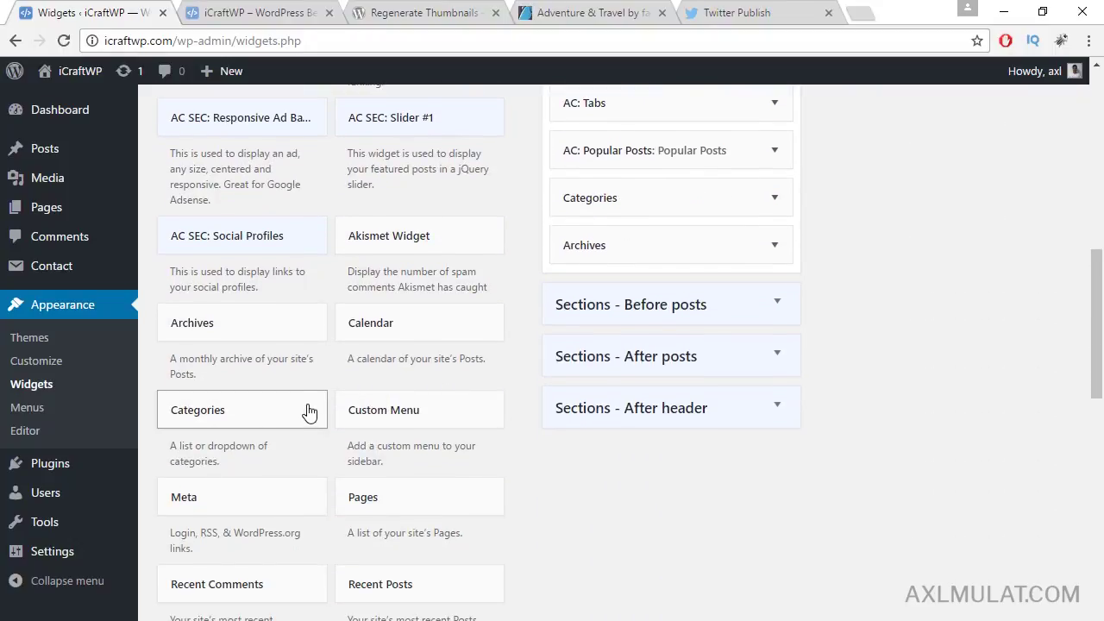
pyautogui.click(308, 411)
pyautogui.scroll(-3, 310, 409)
pyautogui.scroll(3, 312, 362)
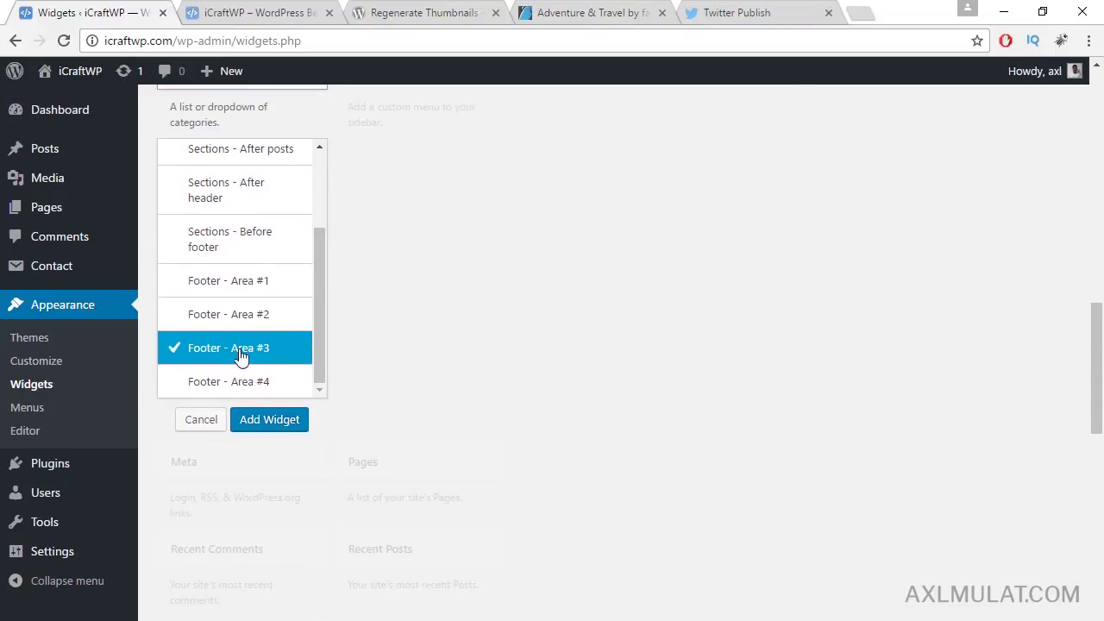
pyautogui.click(270, 422)
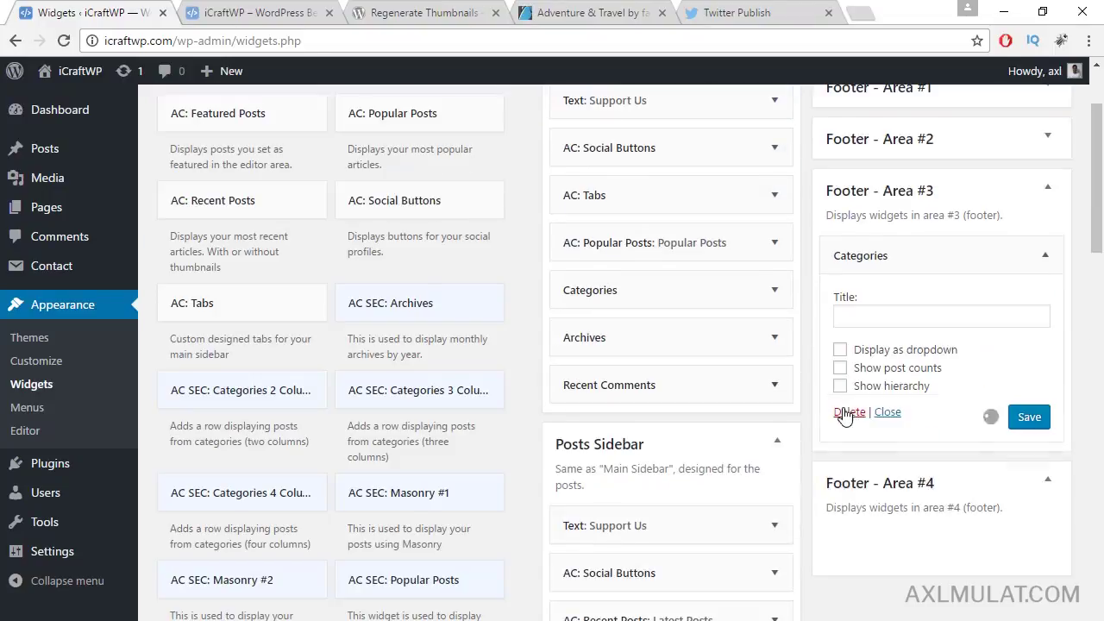
pyautogui.click(1047, 259)
pyautogui.click(1047, 192)
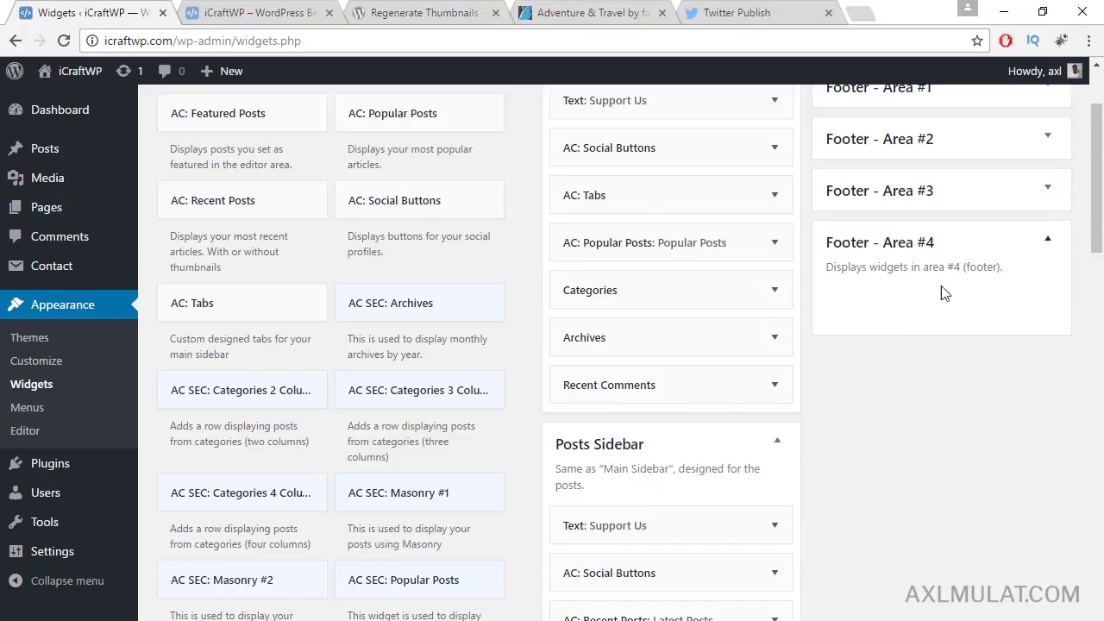
# Step: Add a Tag Cloud widget to Footer - Area #4 and save it
pyautogui.scroll(-5, 900, 493)
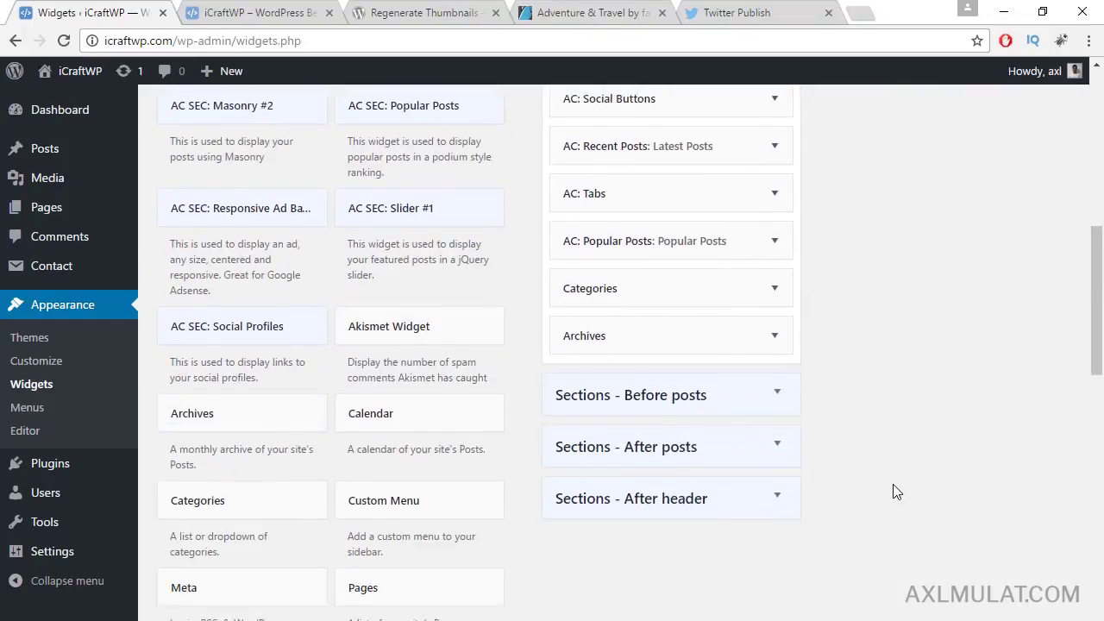
pyautogui.scroll(-4, 897, 492)
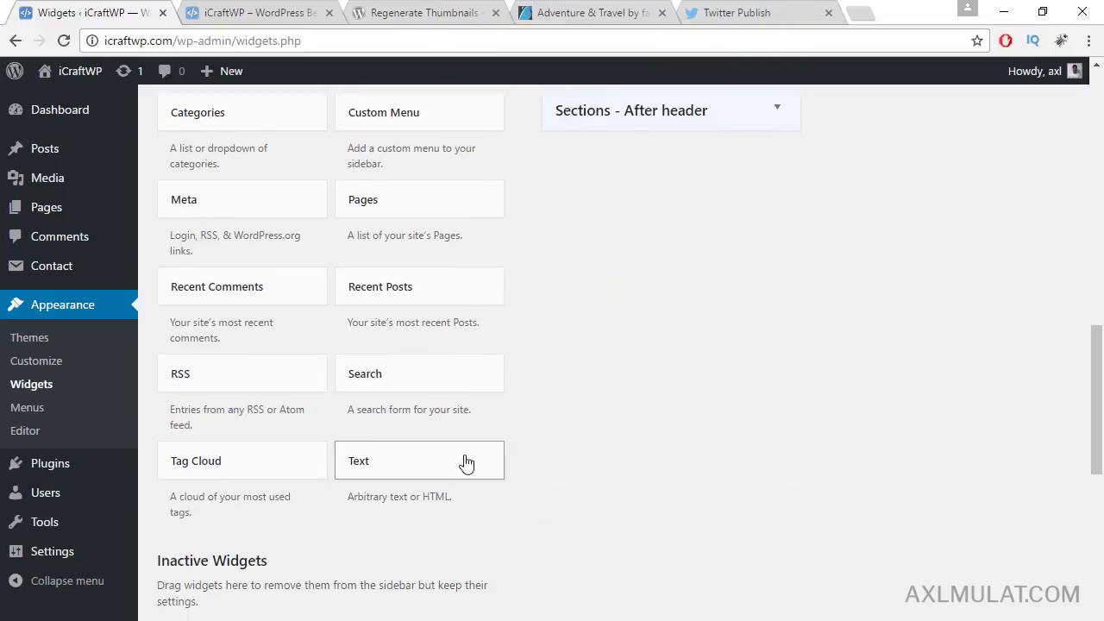
pyautogui.scroll(1, 471, 461)
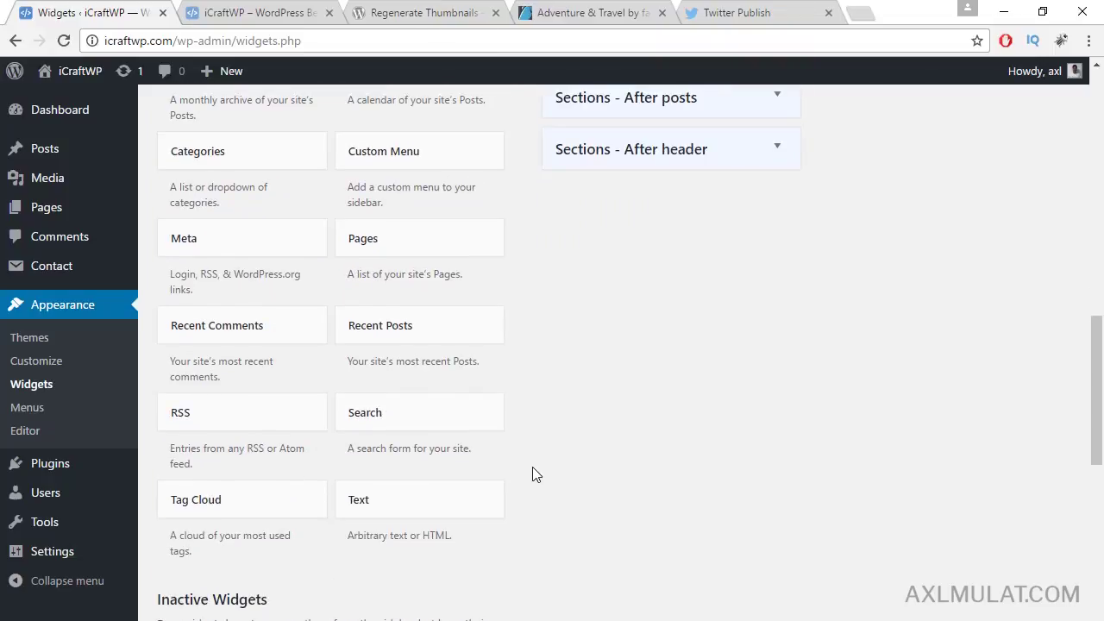
pyautogui.click(288, 505)
pyautogui.scroll(-5, 382, 481)
pyautogui.click(247, 297)
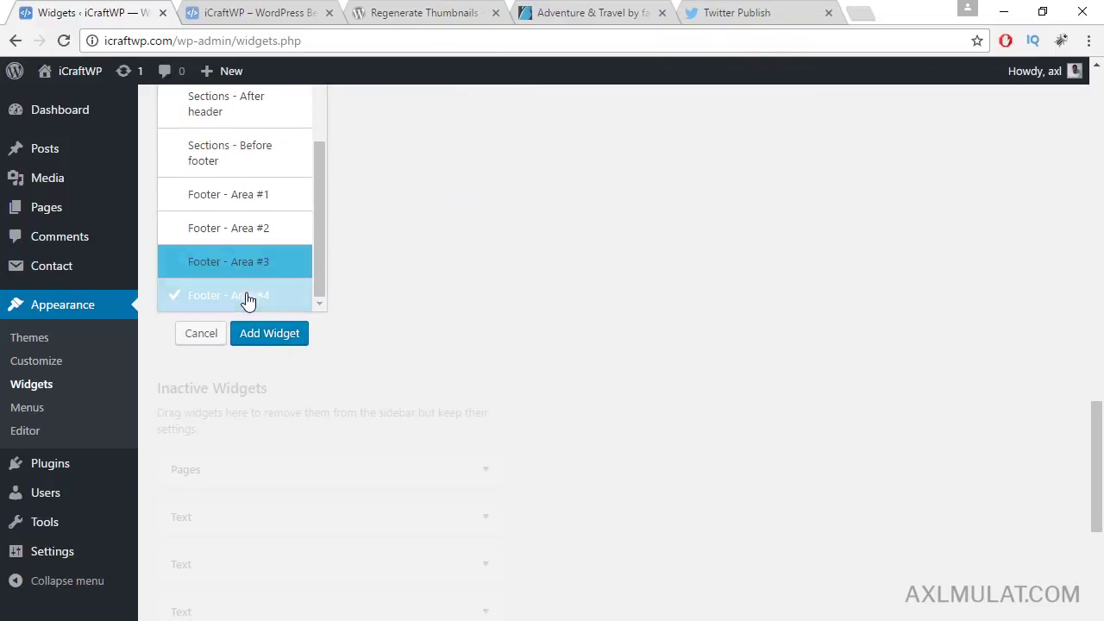
pyautogui.click(266, 337)
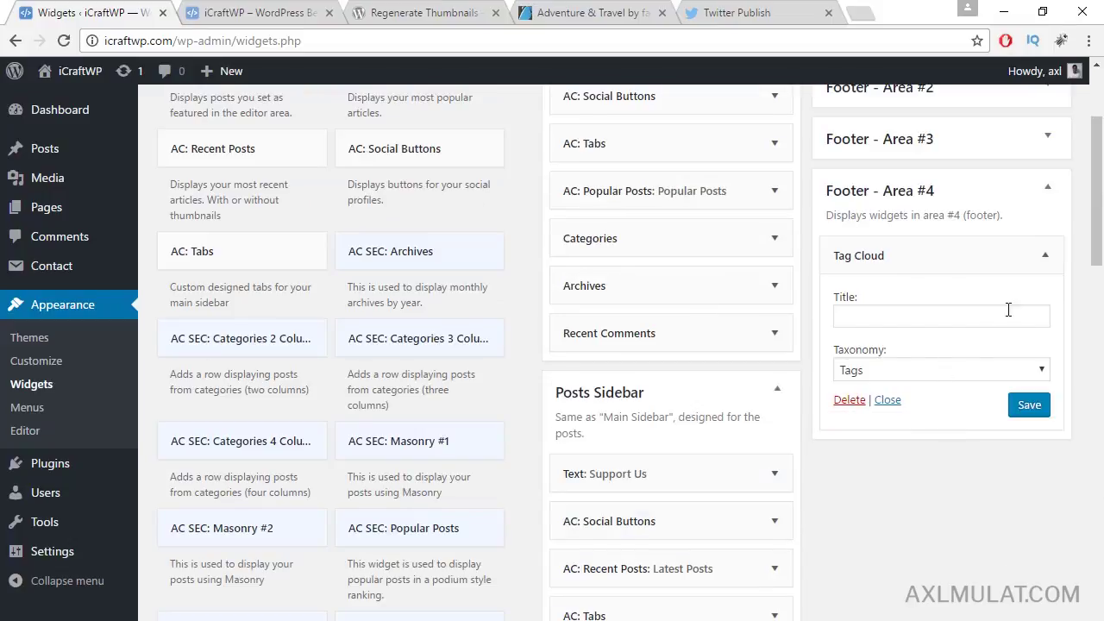
pyautogui.click(1037, 417)
# Step: Reload the live site's front page in its browser tab
pyautogui.scroll(2, 966, 424)
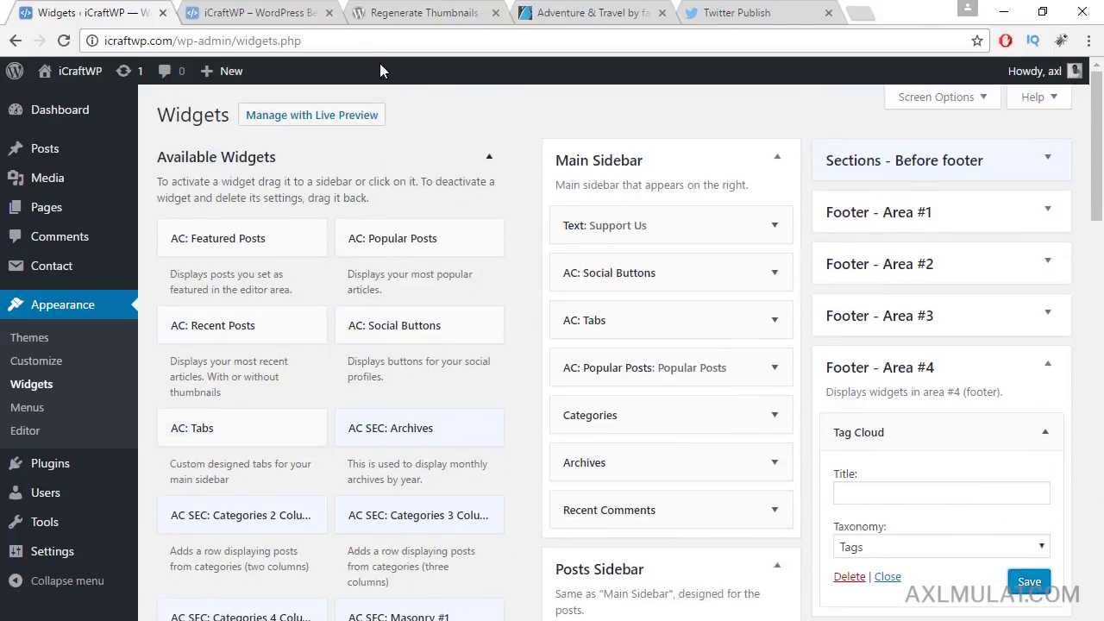
pyautogui.click(222, 11)
pyautogui.click(250, 38)
pyautogui.press('Return')
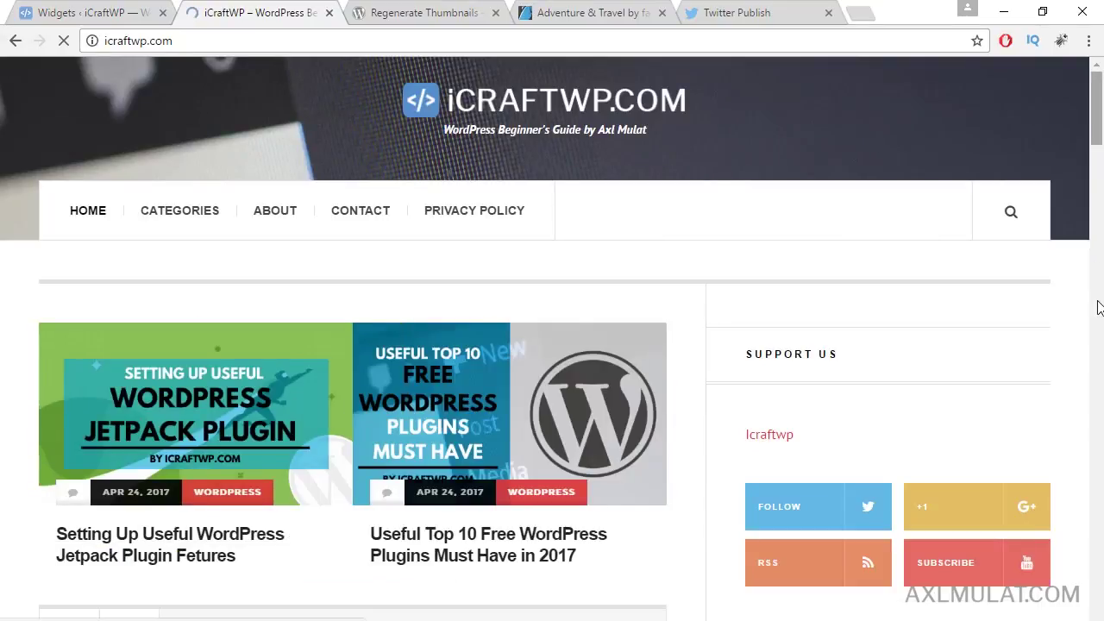
pyautogui.moveTo(1099, 308); pyautogui.dragTo(1100, 517)
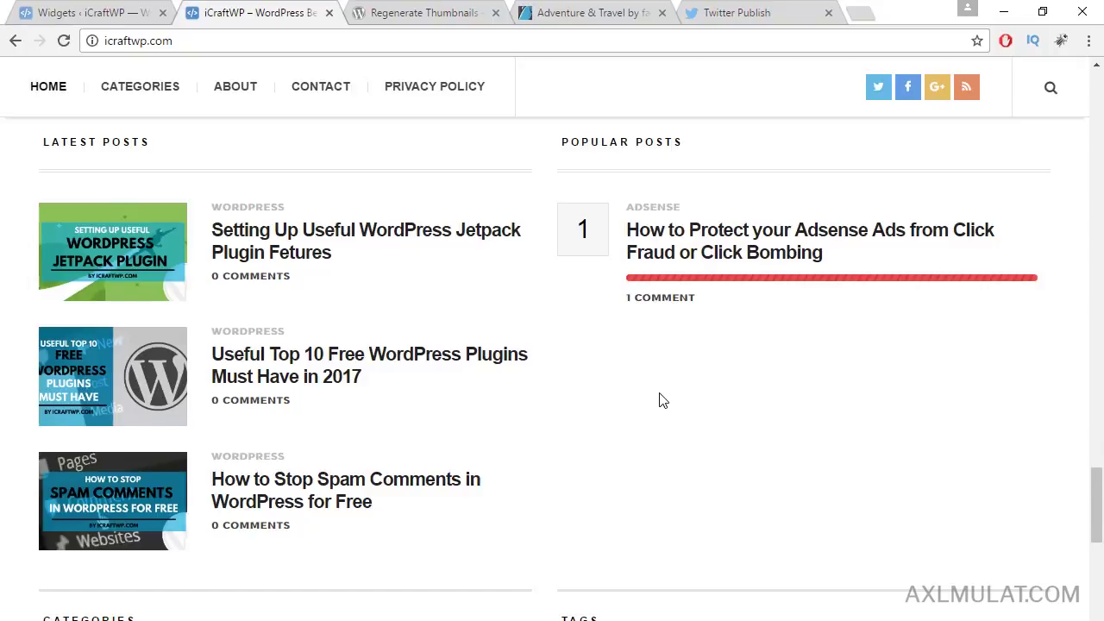
pyautogui.scroll(-3, 662, 400)
pyautogui.scroll(-2, 263, 440)
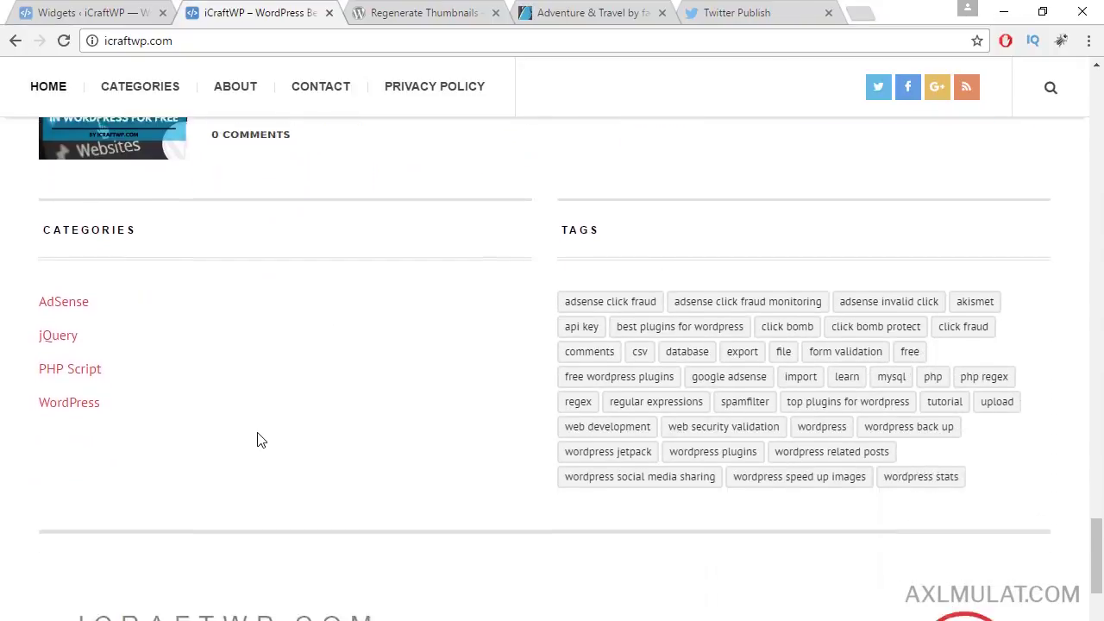
pyautogui.scroll(-2, 712, 388)
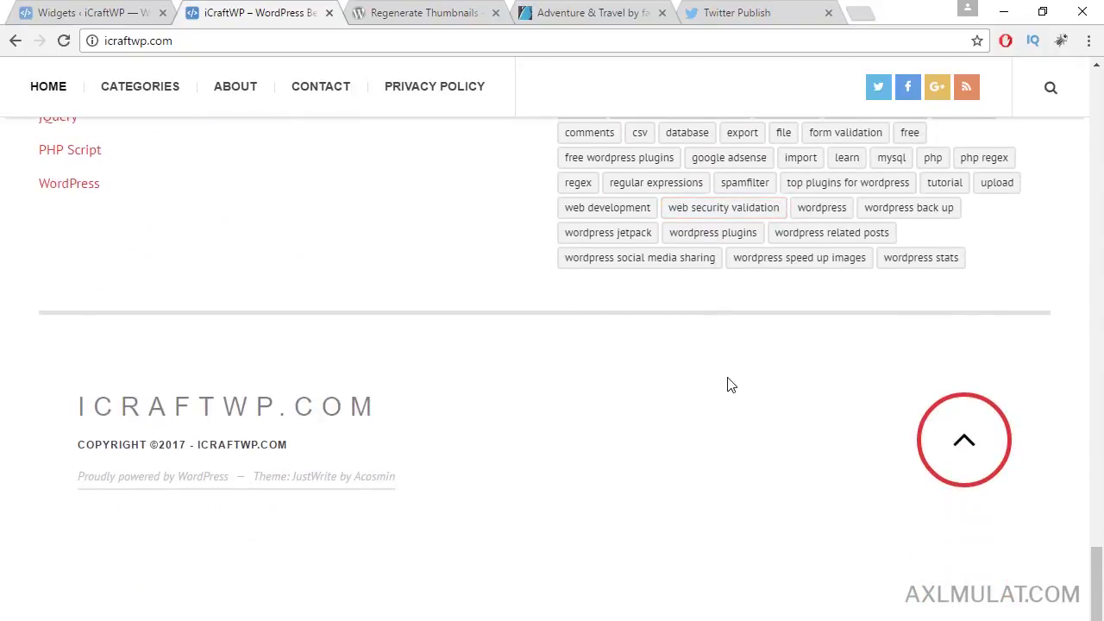
pyautogui.scroll(4, 727, 385)
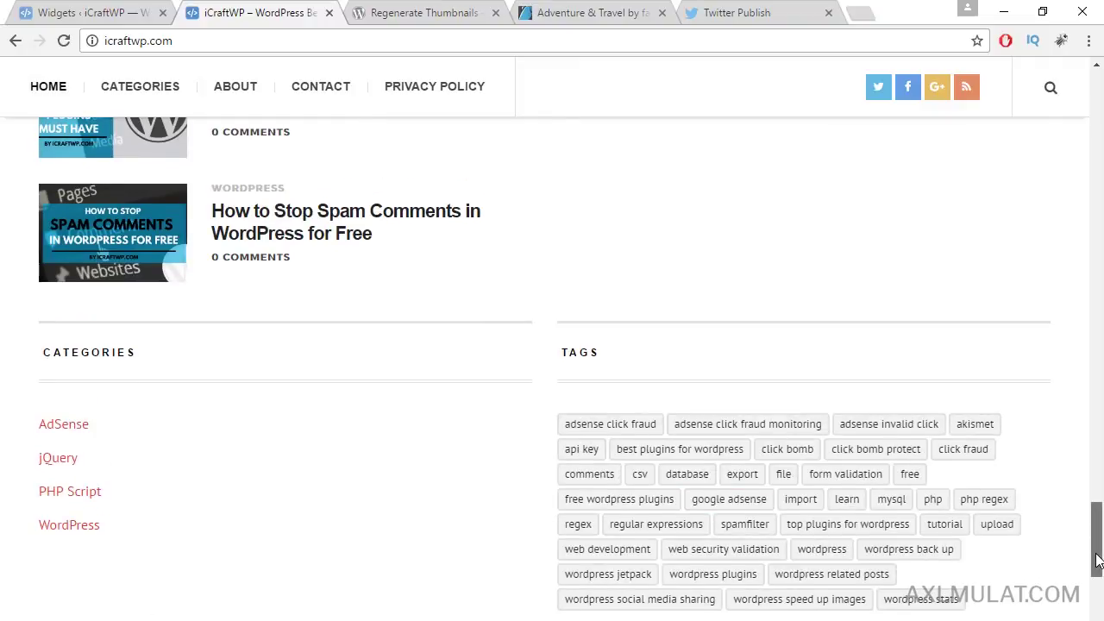
pyautogui.moveTo(1098, 560); pyautogui.dragTo(963, 184)
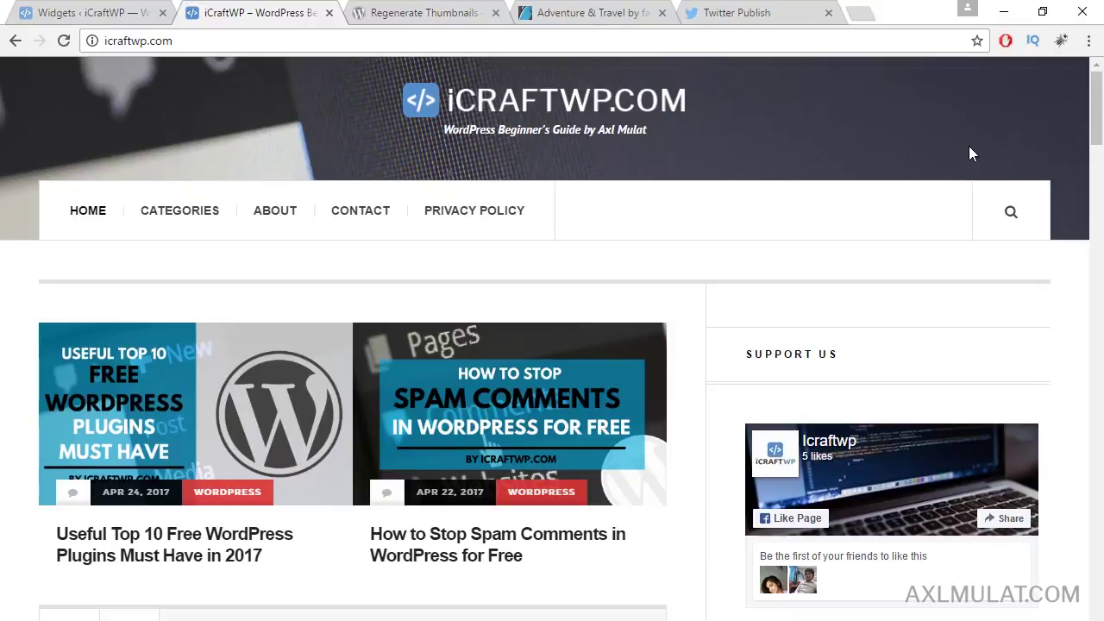
pyautogui.scroll(-6, 696, 308)
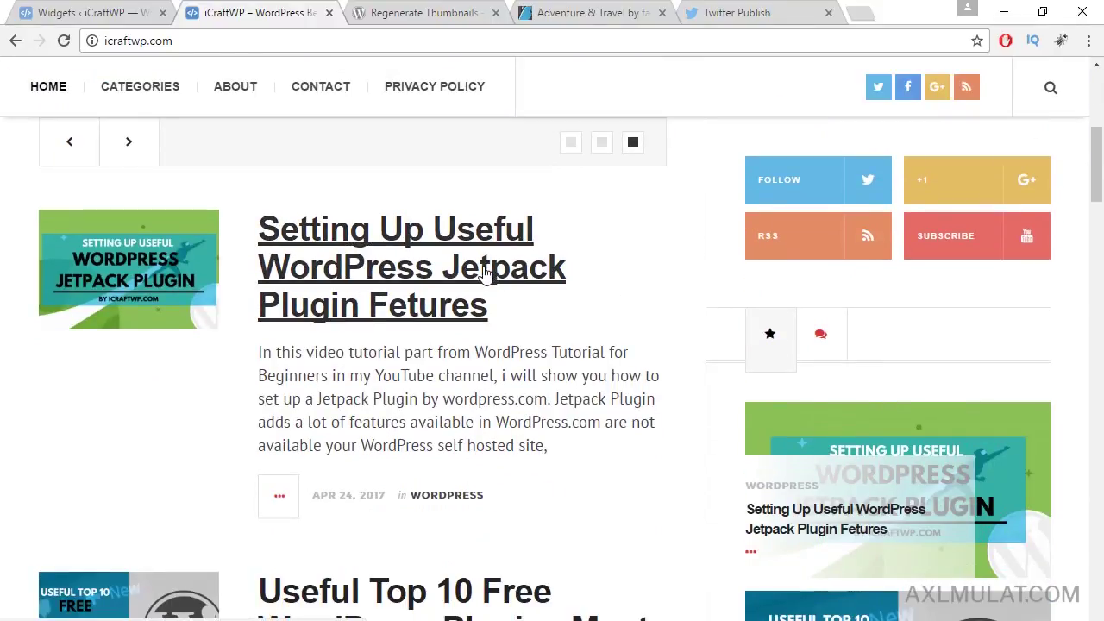
# Step: Open the 'Setting Up Useful WordPress Jetpack Plugin Fetures' post and scroll through it, then return to the admin
pyautogui.click(486, 273)
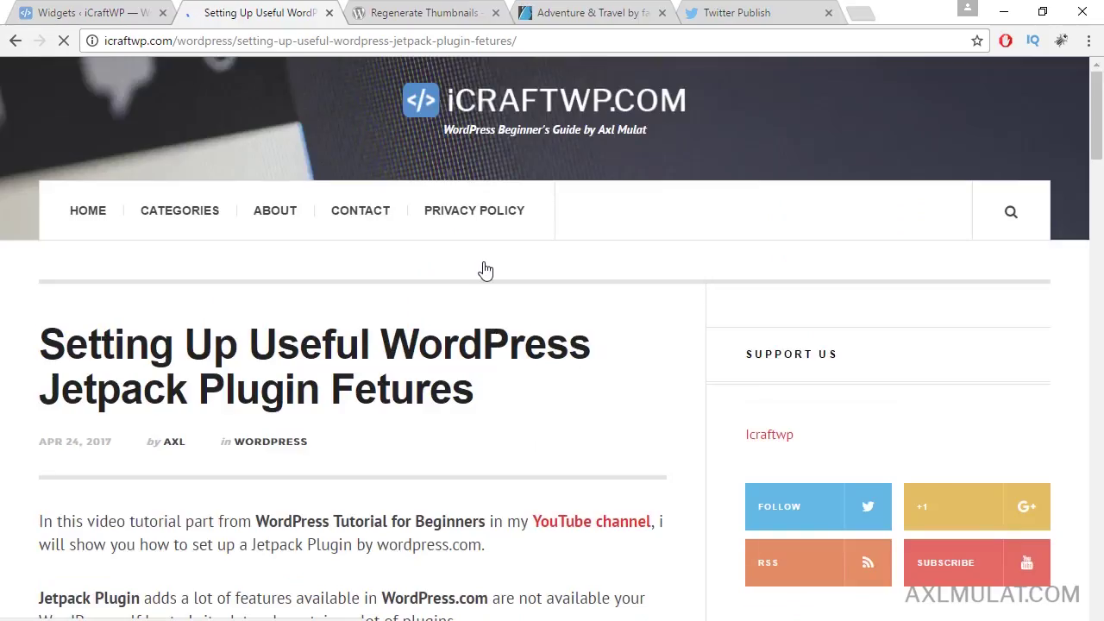
pyautogui.scroll(-4, 594, 370)
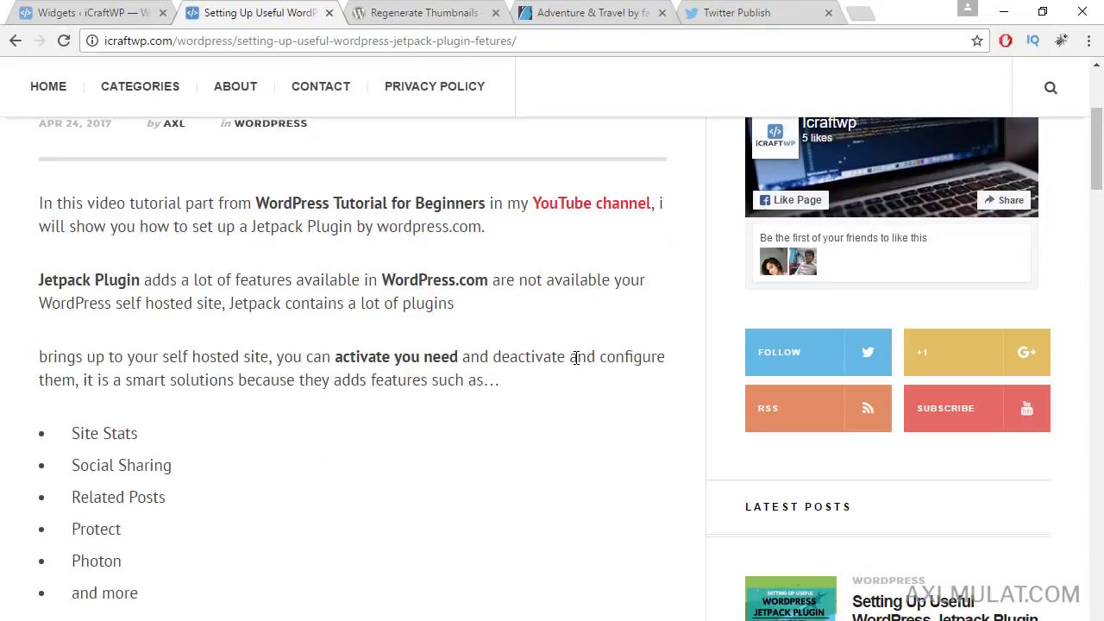
pyautogui.scroll(2, 481, 365)
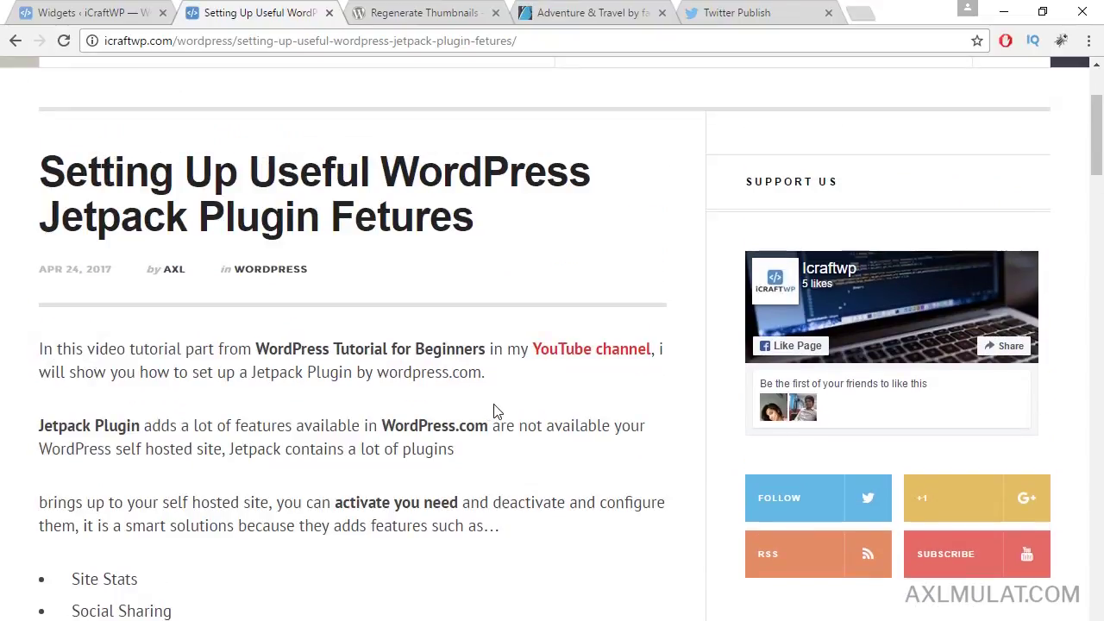
pyautogui.scroll(-10, 496, 414)
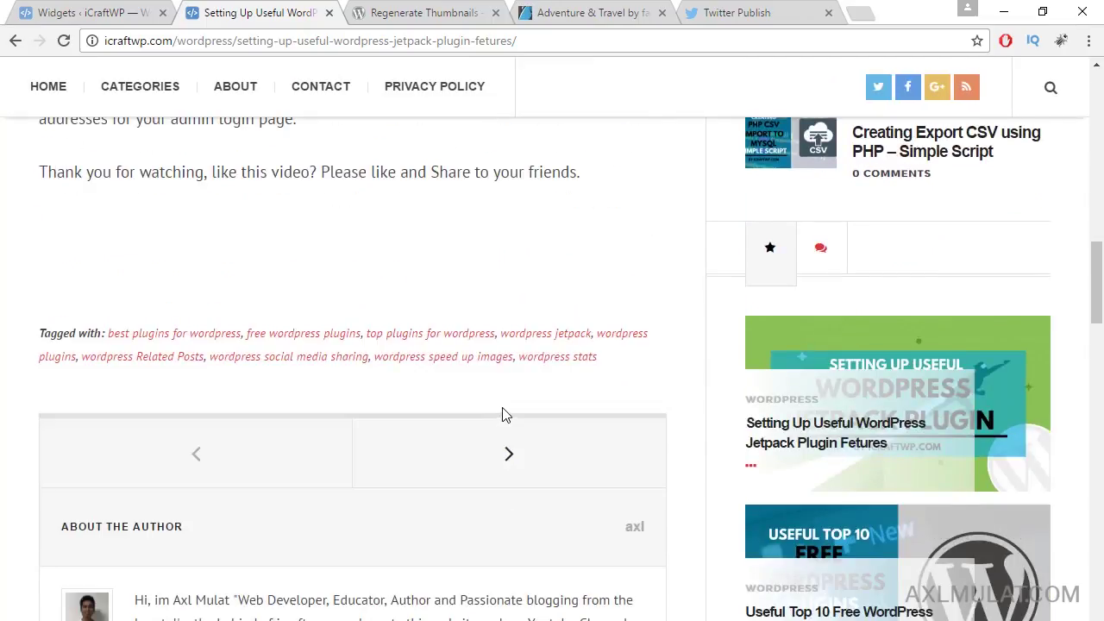
pyautogui.scroll(10, 505, 413)
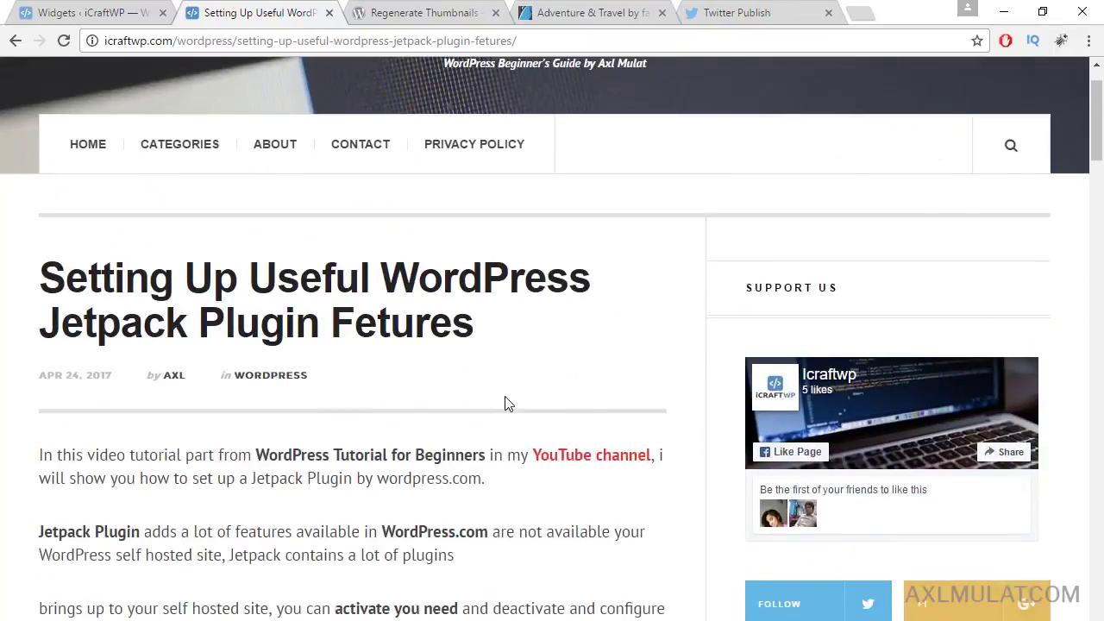
pyautogui.scroll(1, 507, 404)
pyautogui.scroll(-2, 507, 404)
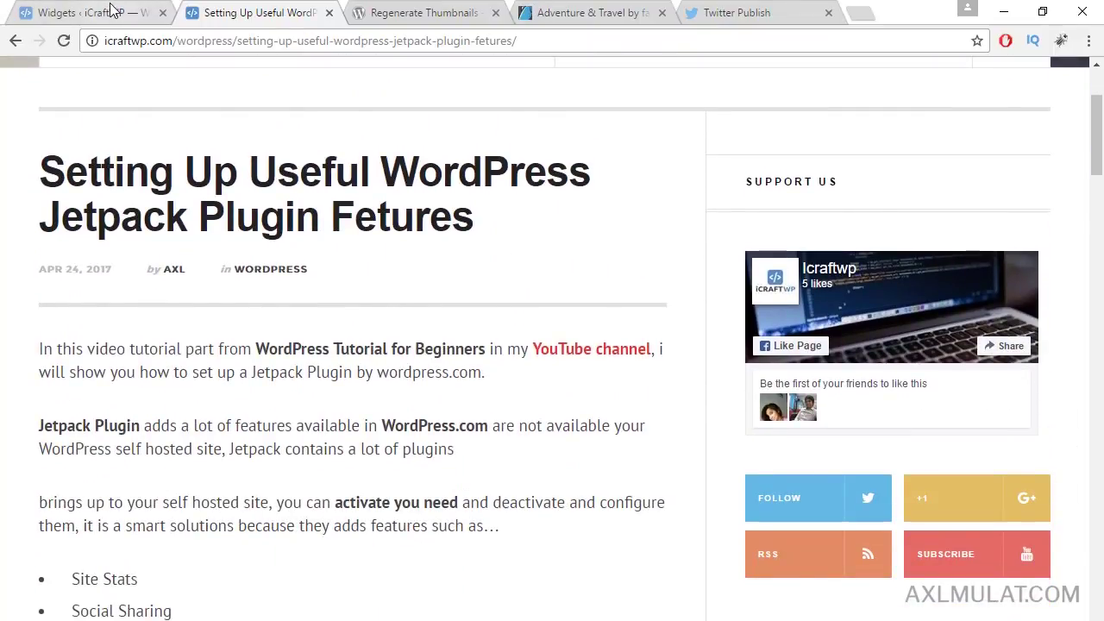
pyautogui.click(111, 10)
# Step: Enable 'Post thumbnail in single view' on the Jetpack post and update it
pyautogui.moveTo(13, 153)
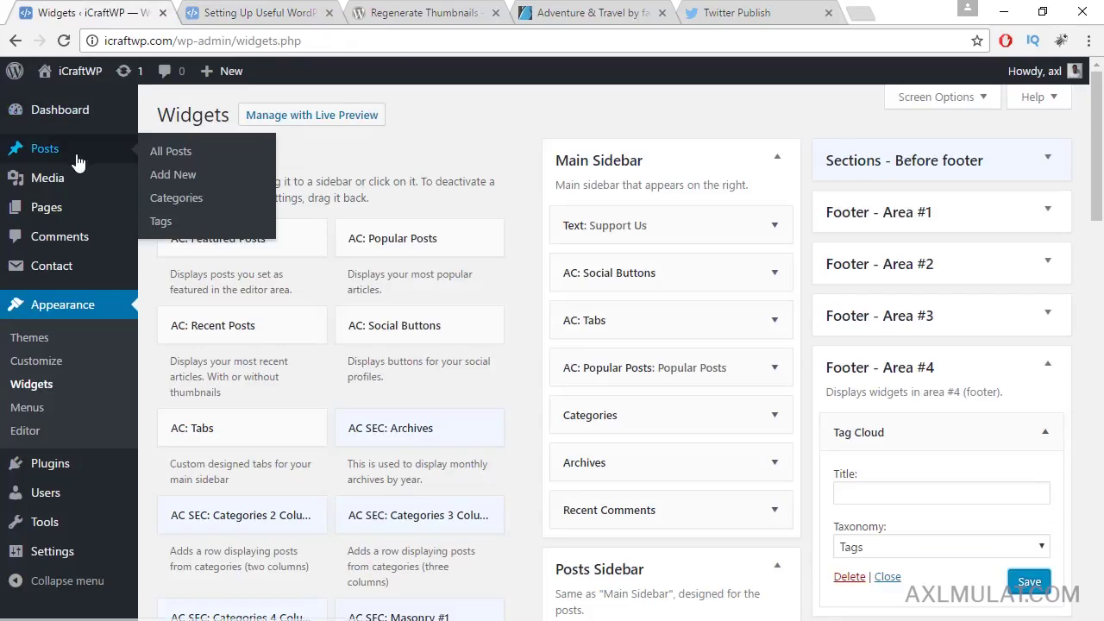
pyautogui.click(180, 154)
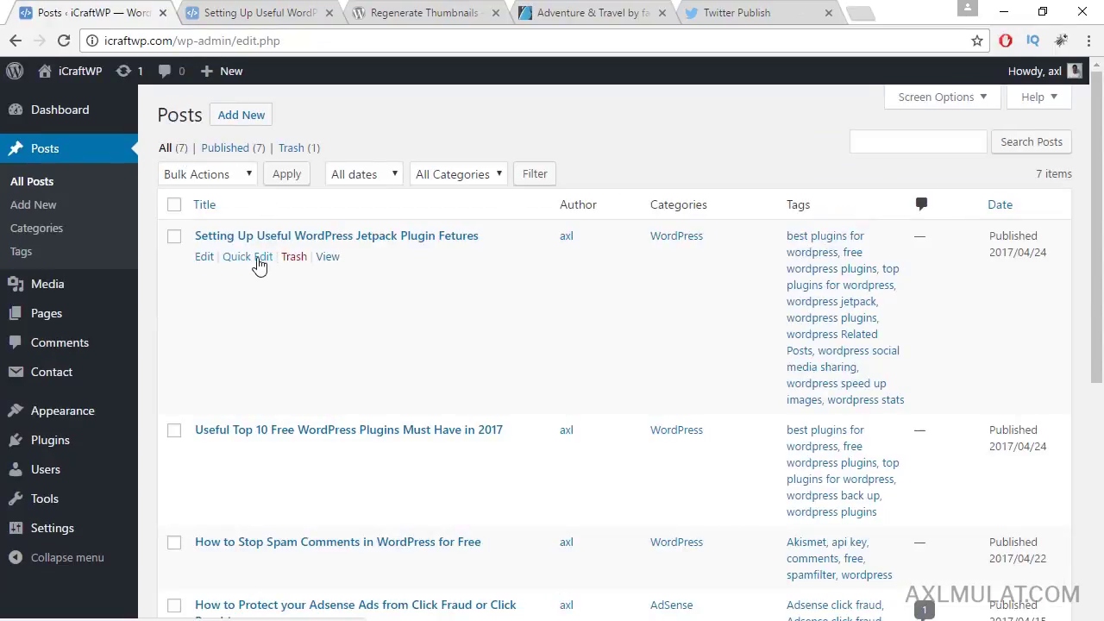
pyautogui.click(205, 262)
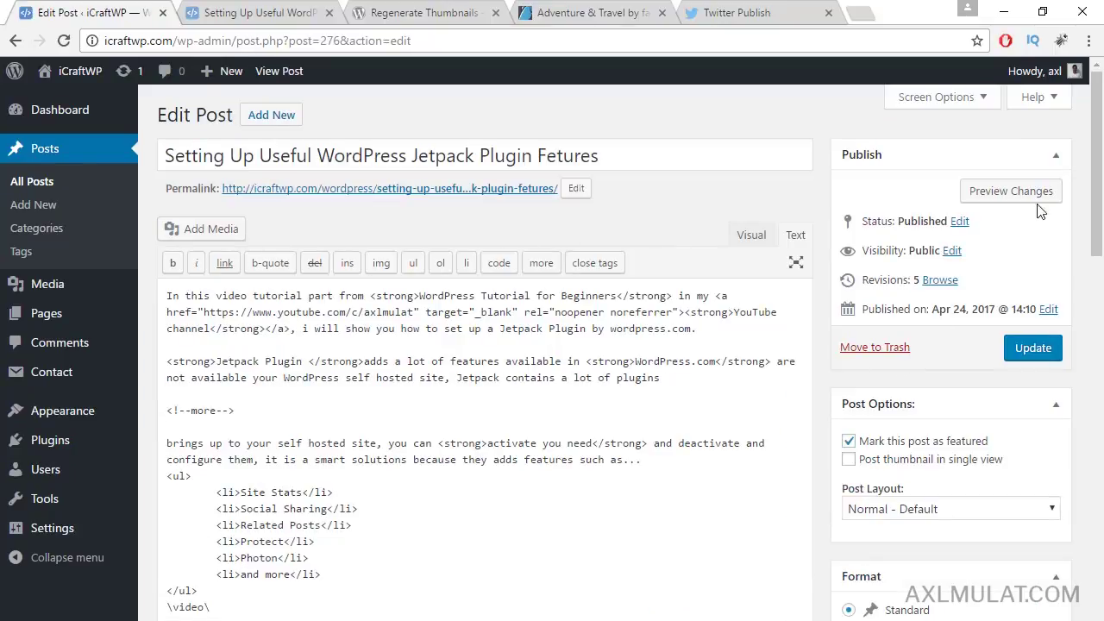
pyautogui.moveTo(1098, 152); pyautogui.dragTo(922, 218)
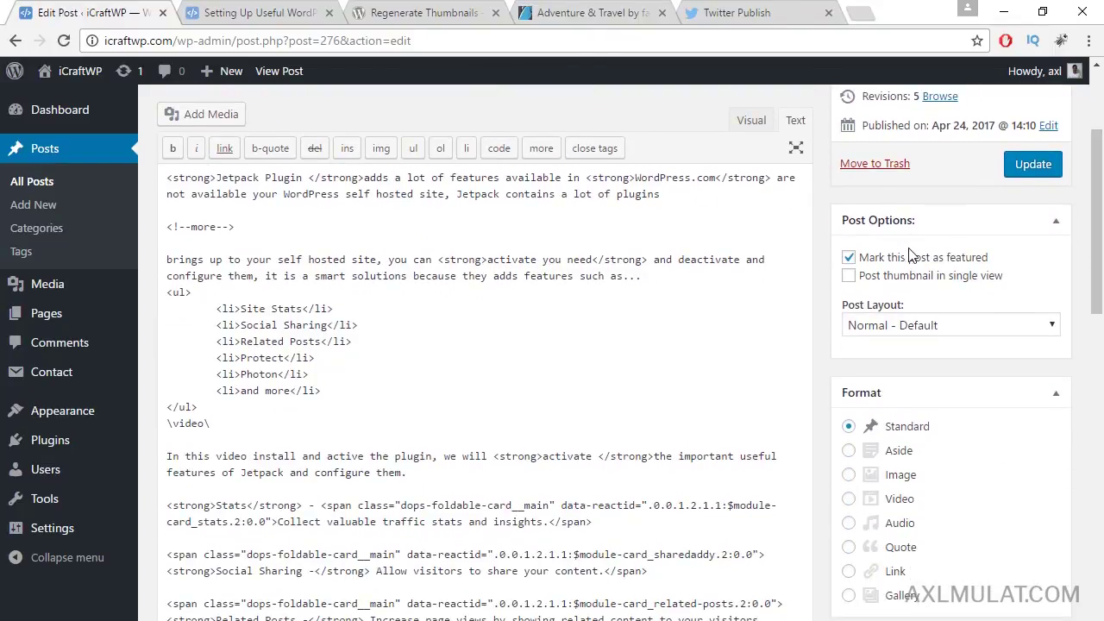
pyautogui.click(850, 278)
pyautogui.click(1025, 174)
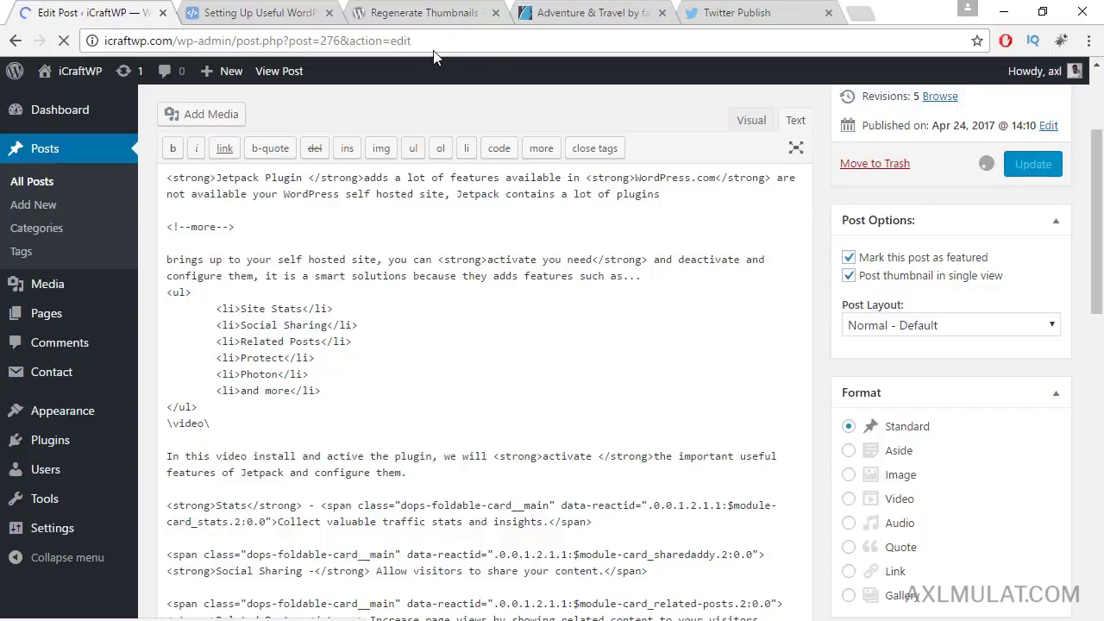
# Step: Reload the live Jetpack post to see the featured image
pyautogui.click(244, 12)
pyautogui.click(243, 40)
pyautogui.press('Return')
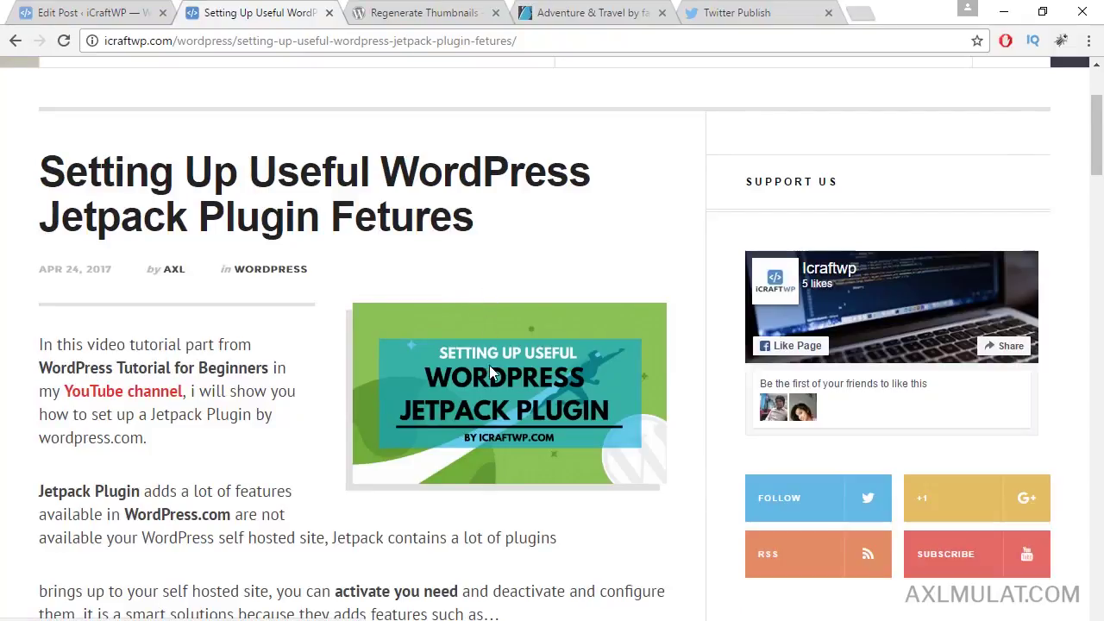
pyautogui.scroll(-2, 500, 395)
pyautogui.scroll(3, 502, 393)
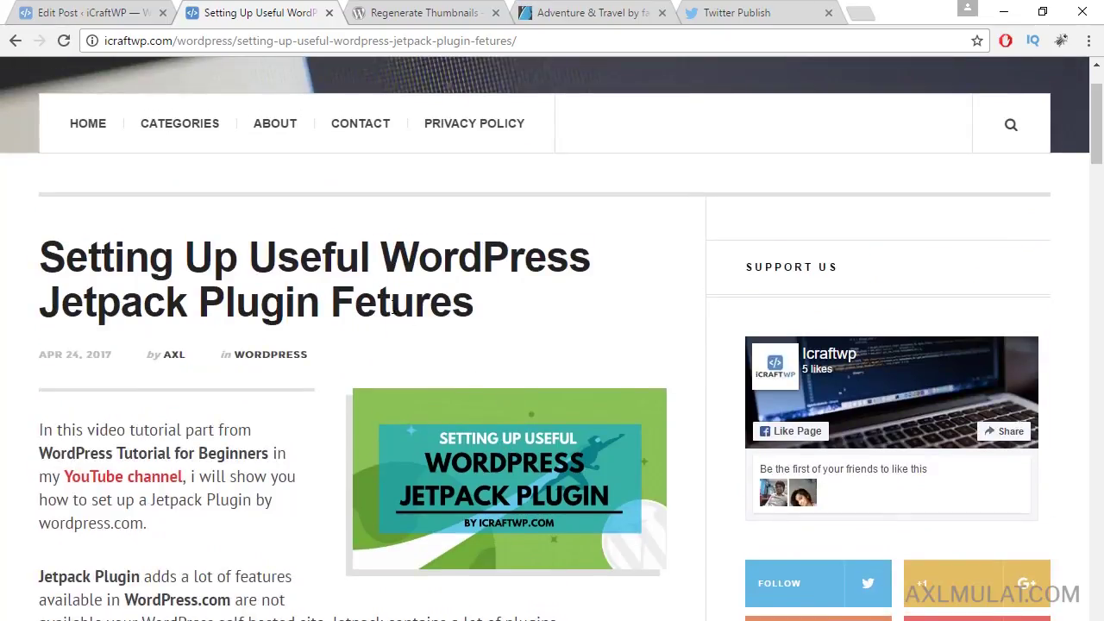
# Step: Set the post layout to Billboard with the single-view thumbnail kept on, and update
pyautogui.click(91, 12)
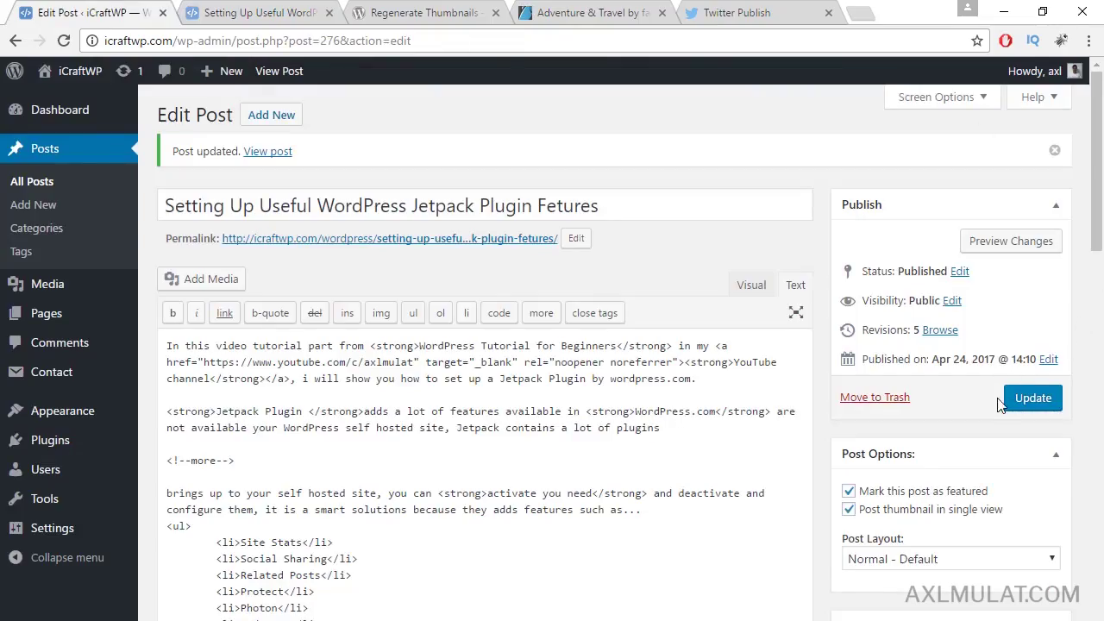
pyautogui.scroll(-2, 1001, 406)
pyautogui.click(910, 475)
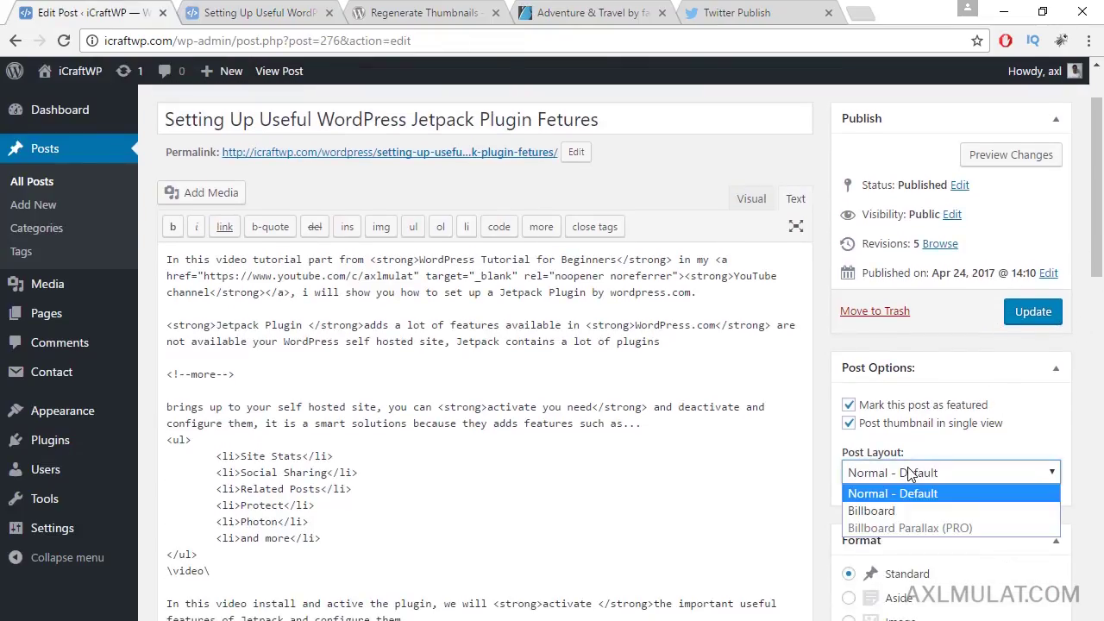
pyautogui.click(915, 510)
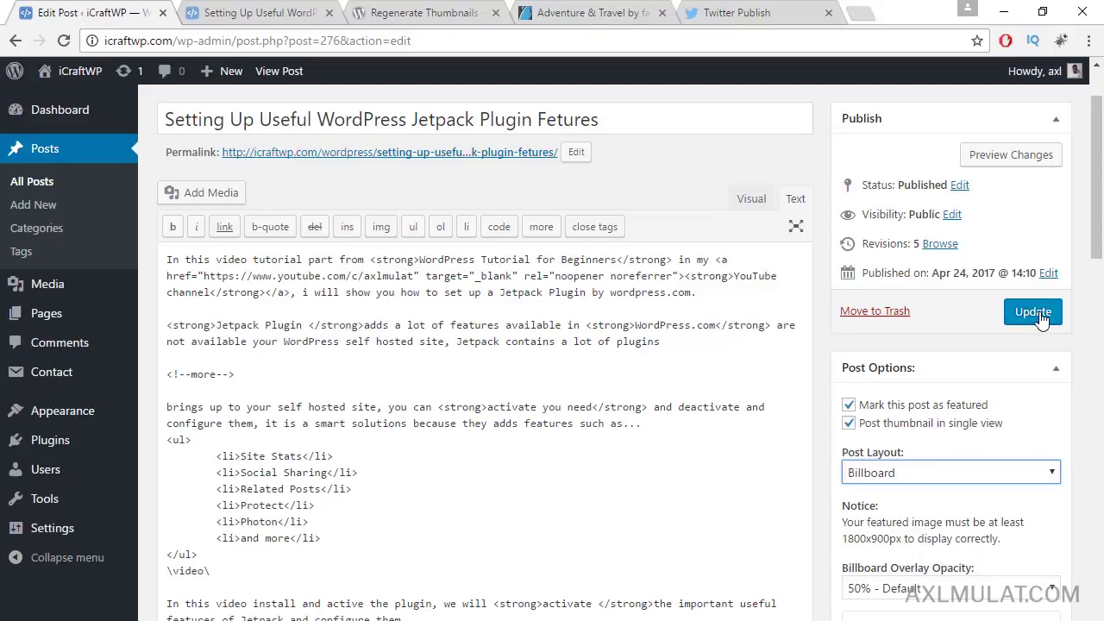
pyautogui.click(850, 424)
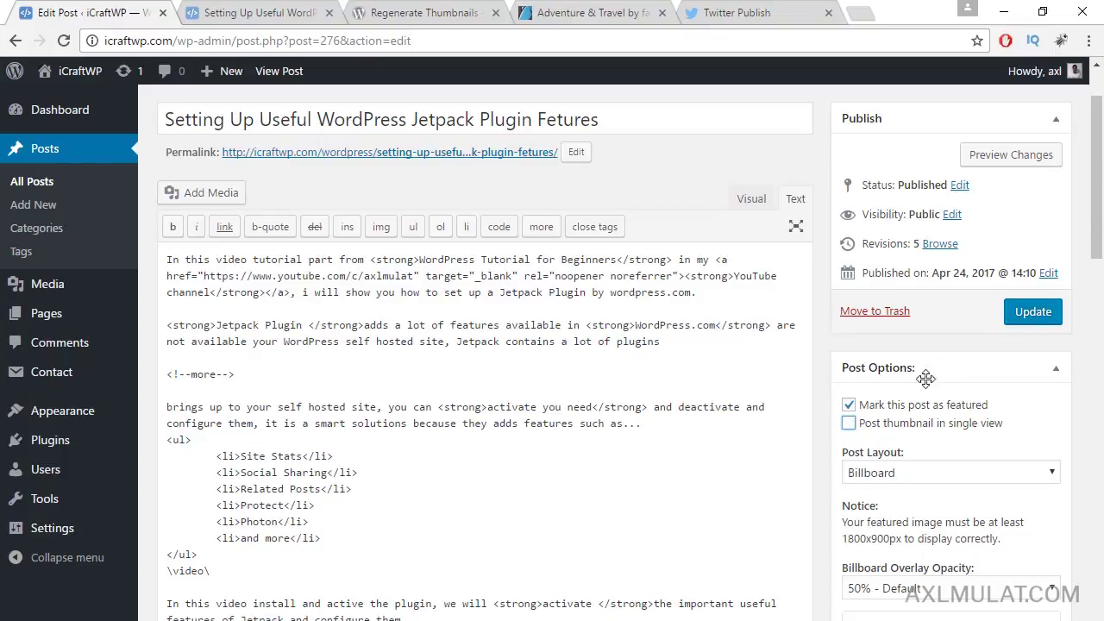
pyautogui.click(850, 423)
pyautogui.click(1031, 316)
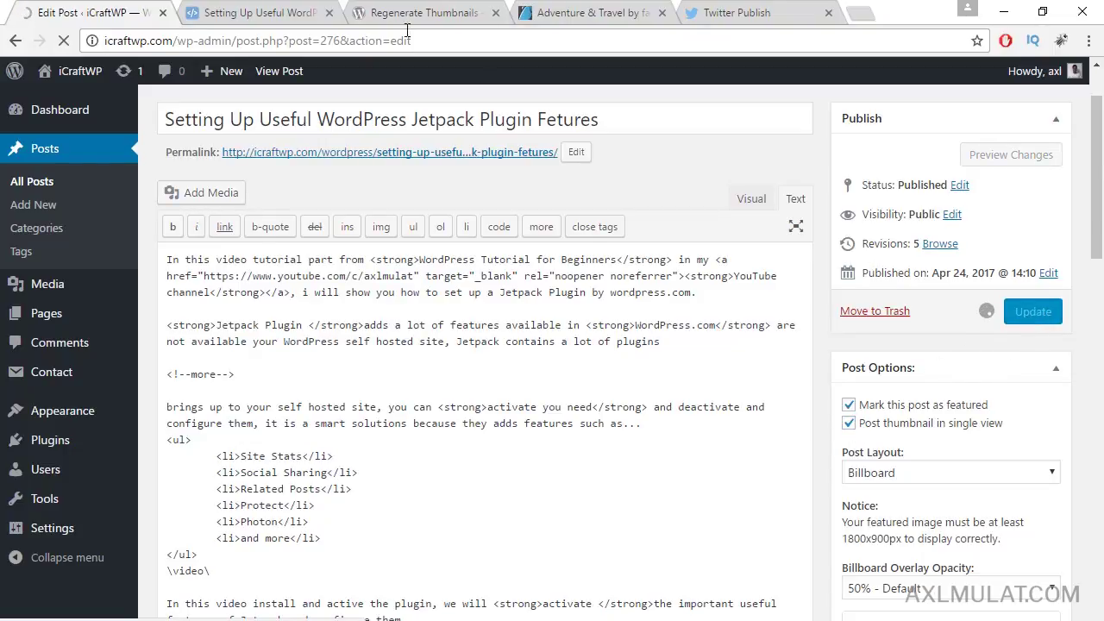
# Step: Reload the live post to check the full-width featured-image header
pyautogui.click(309, 12)
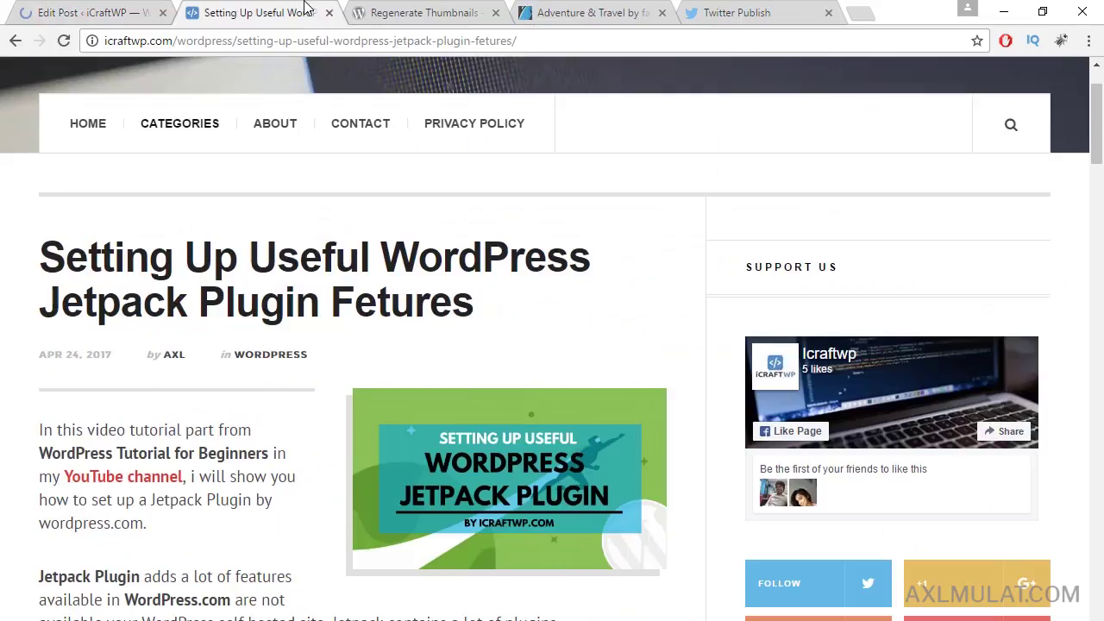
pyautogui.click(334, 41)
pyautogui.press('Return')
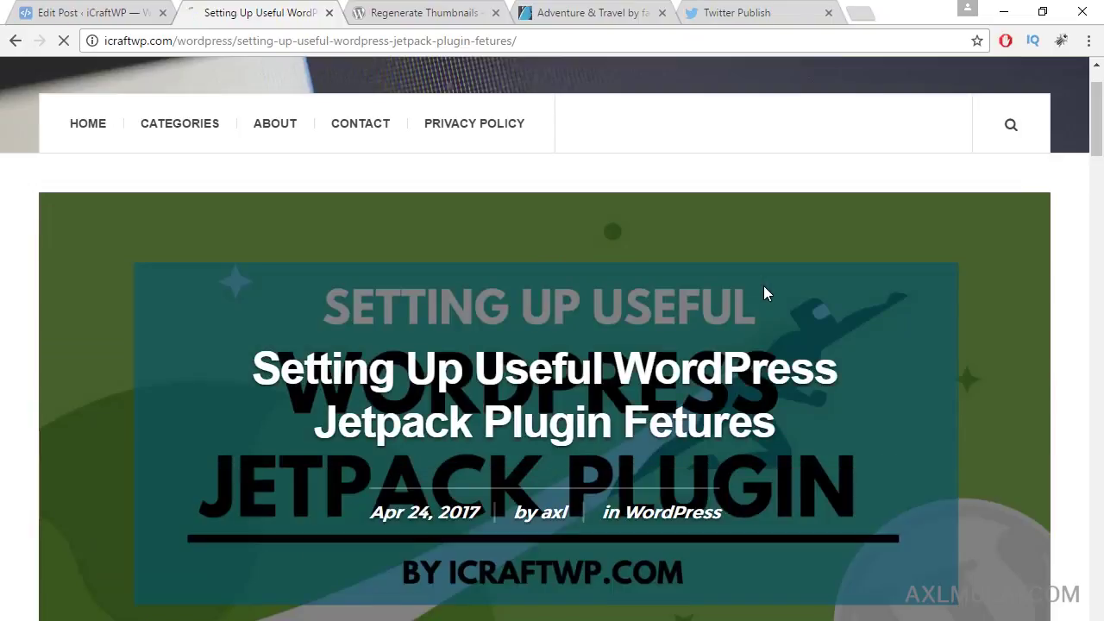
pyautogui.scroll(-8, 768, 289)
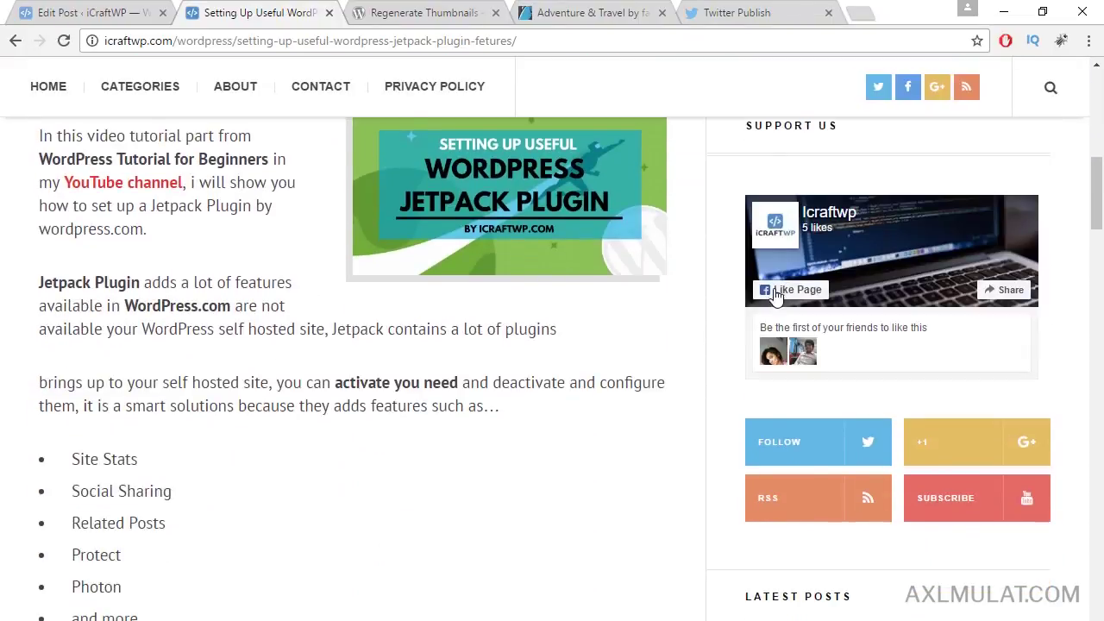
pyautogui.scroll(2, 775, 293)
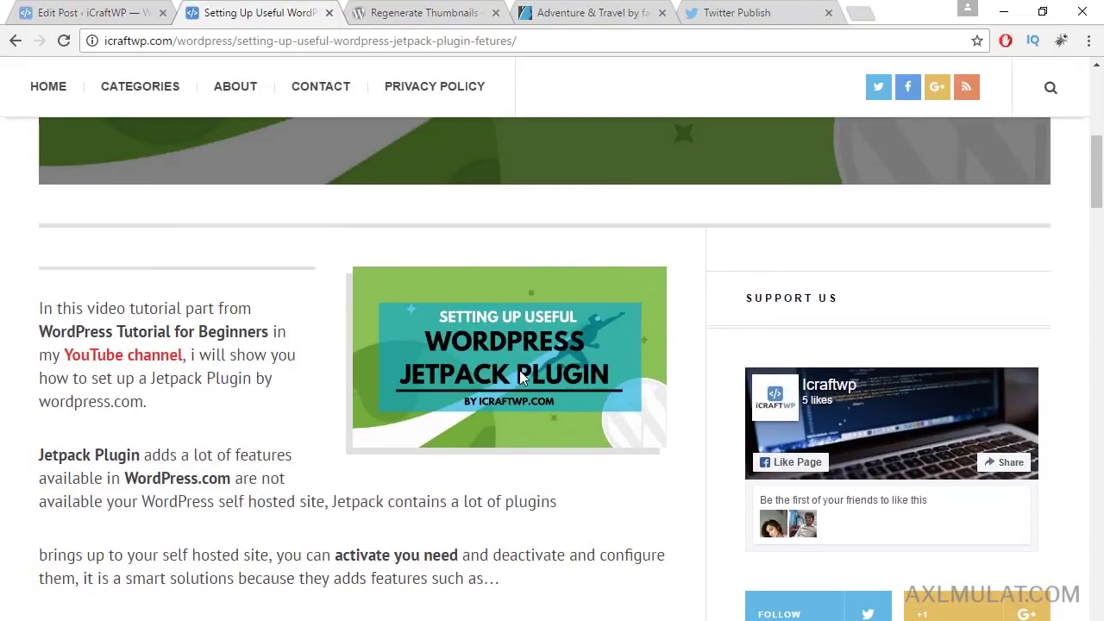
pyautogui.click(91, 12)
# Step: Turn off the single-view thumbnail, set the layout to Normal - Default, and update
pyautogui.scroll(-1, 988, 306)
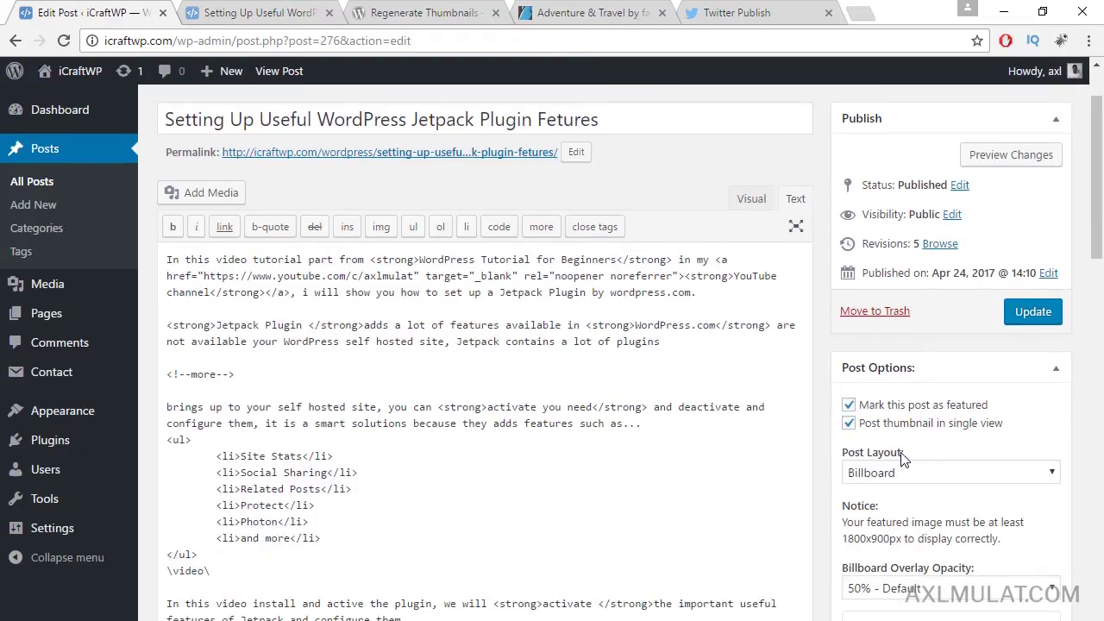
pyautogui.click(850, 424)
pyautogui.click(913, 478)
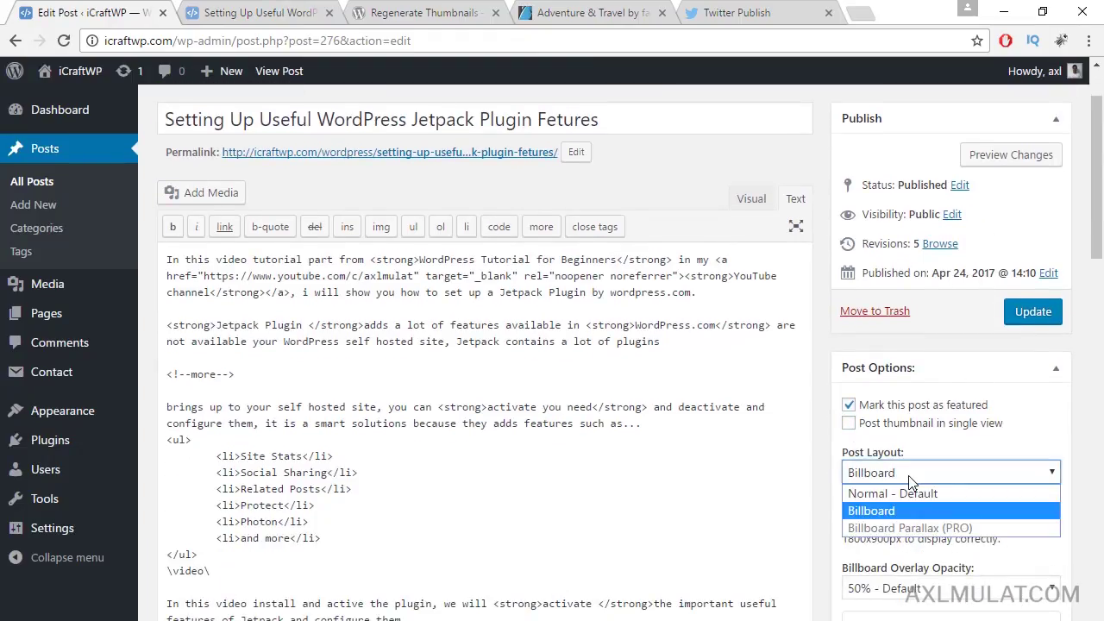
pyautogui.click(924, 495)
pyautogui.click(1029, 319)
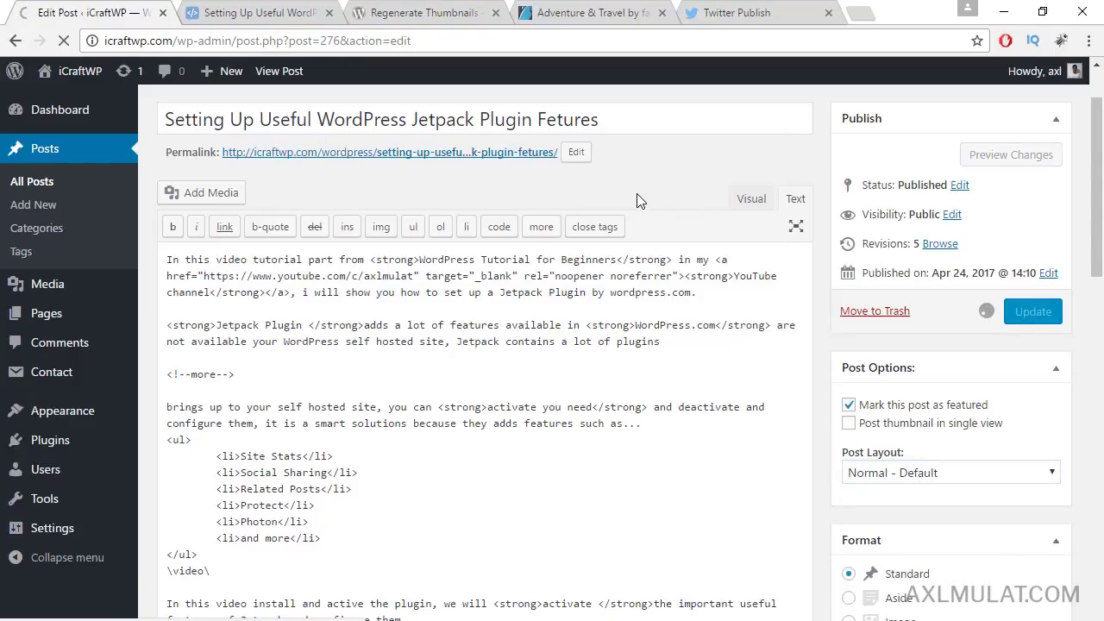
# Step: Reload the live post to check the standard title header
pyautogui.click(293, 15)
pyautogui.click(292, 40)
pyautogui.press('Return')
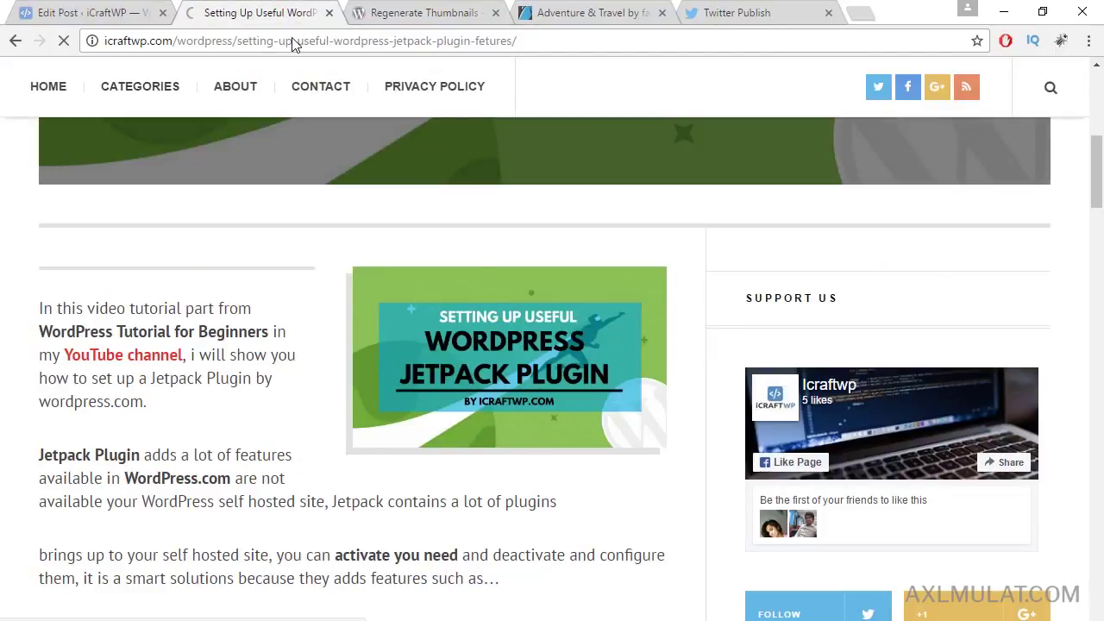
pyautogui.scroll(5, 564, 311)
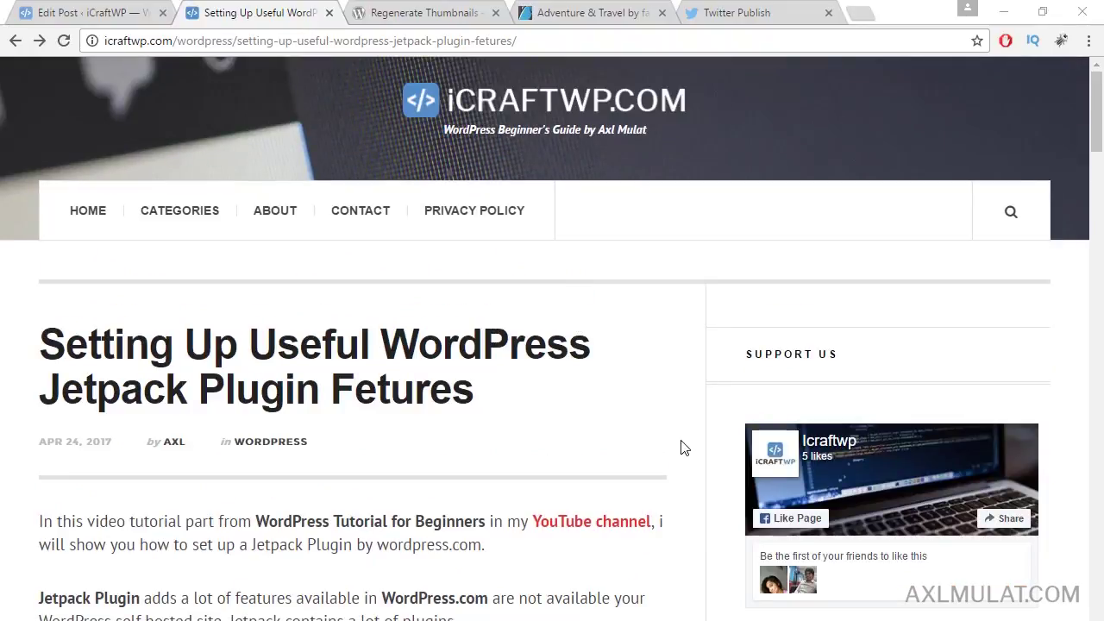
# Step: Go to the HOME page and scroll the article list to inspect the post thumbnails
pyautogui.click(101, 226)
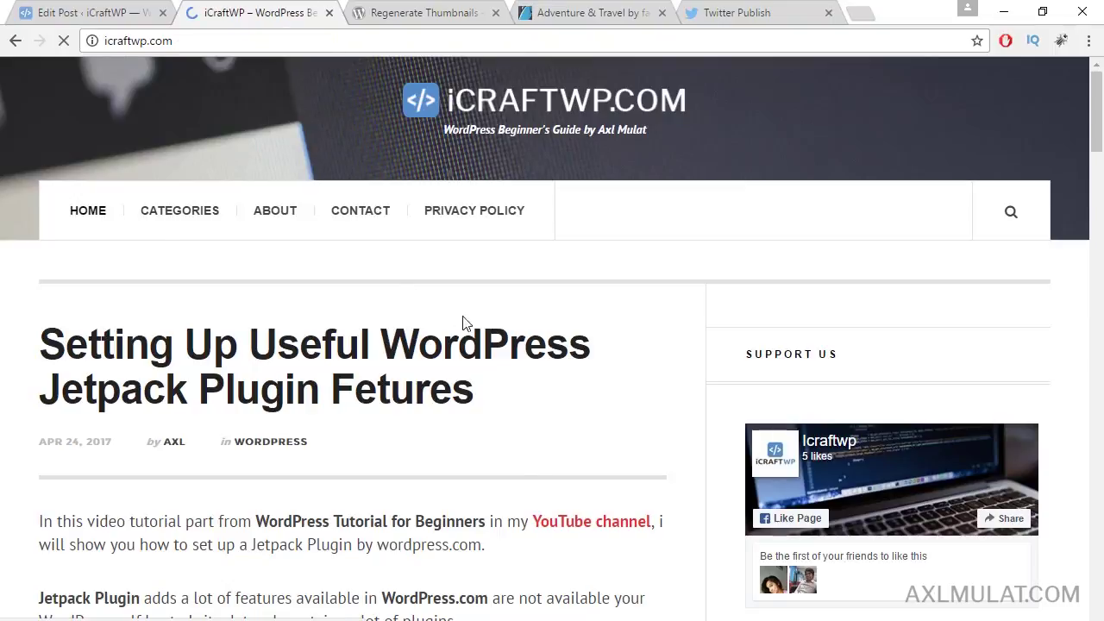
pyautogui.scroll(-3, 502, 345)
pyautogui.scroll(-7, 505, 350)
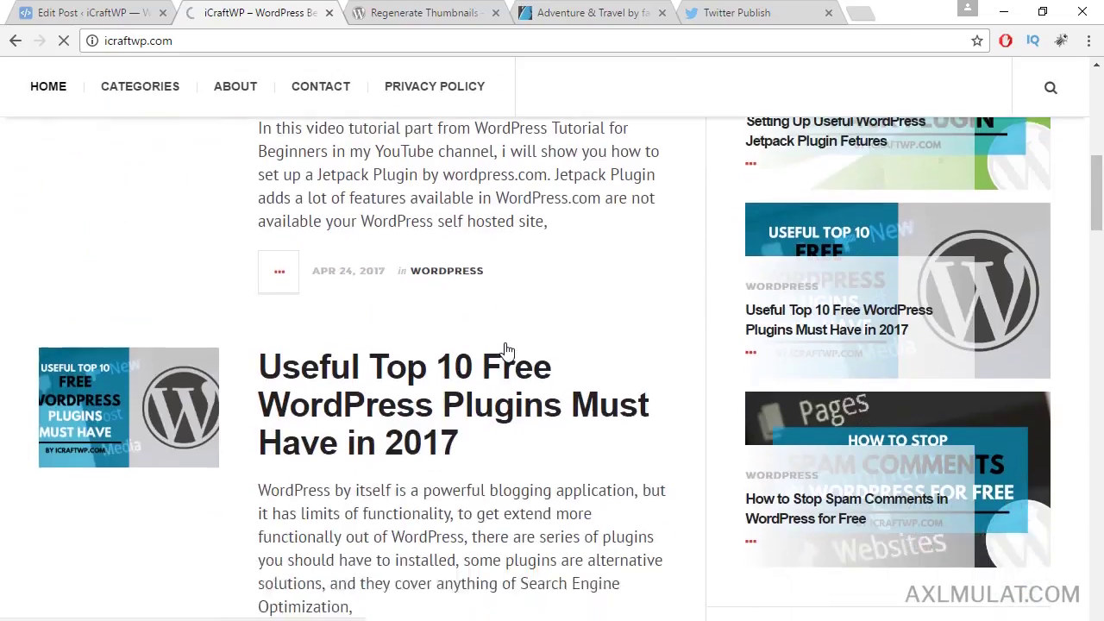
pyautogui.scroll(2, 507, 352)
pyautogui.scroll(-2, 432, 363)
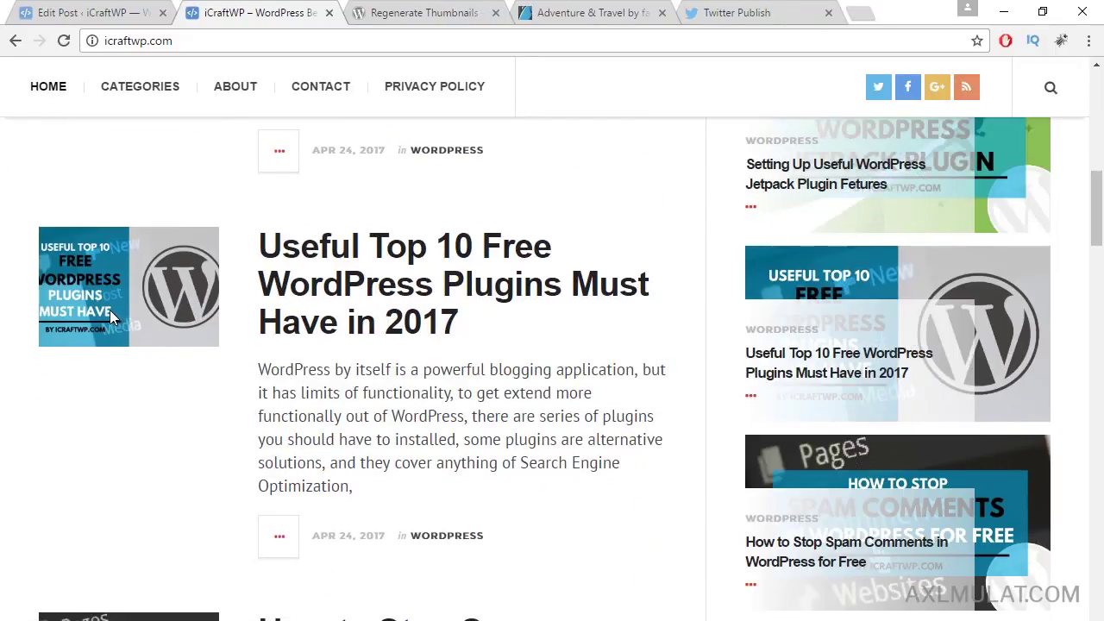
pyautogui.scroll(-11, 110, 310)
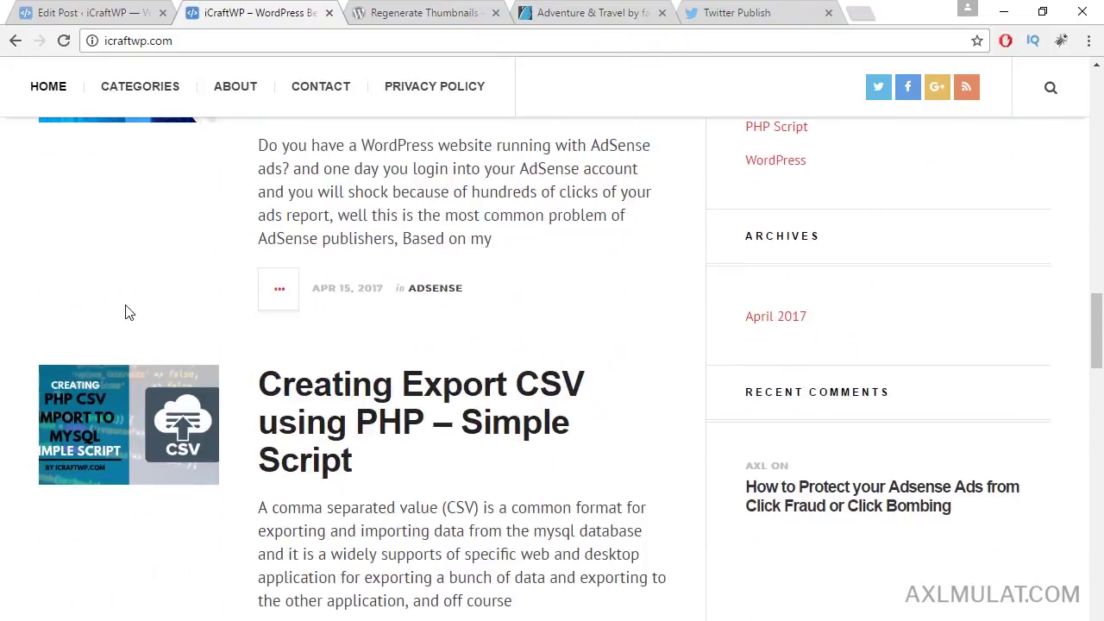
pyautogui.scroll(-3, 125, 313)
pyautogui.scroll(2, 128, 311)
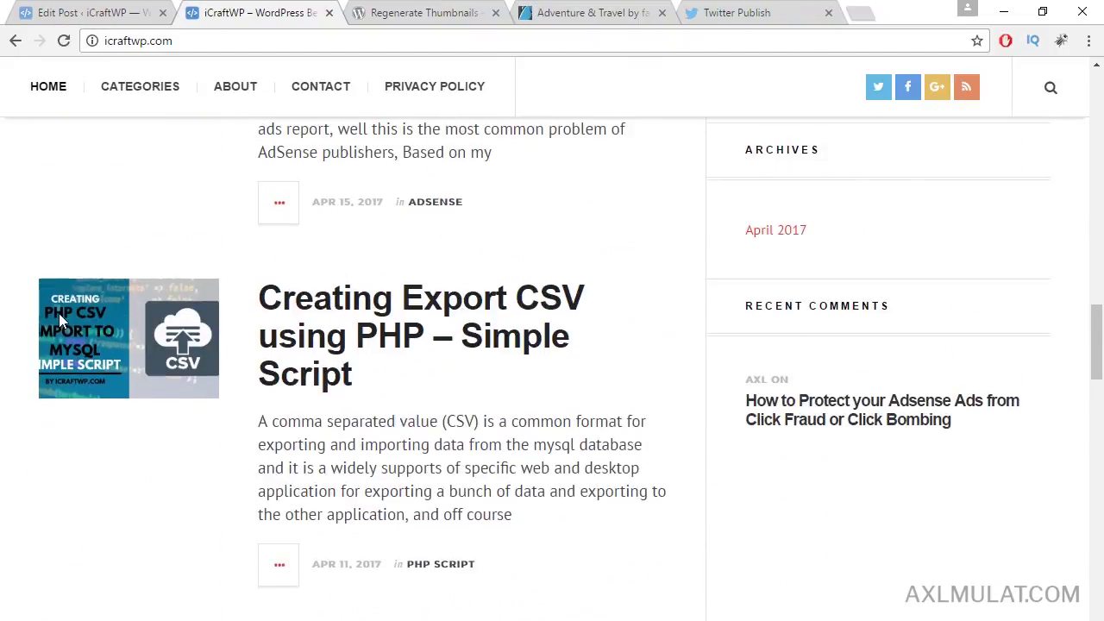
pyautogui.scroll(-4, 60, 315)
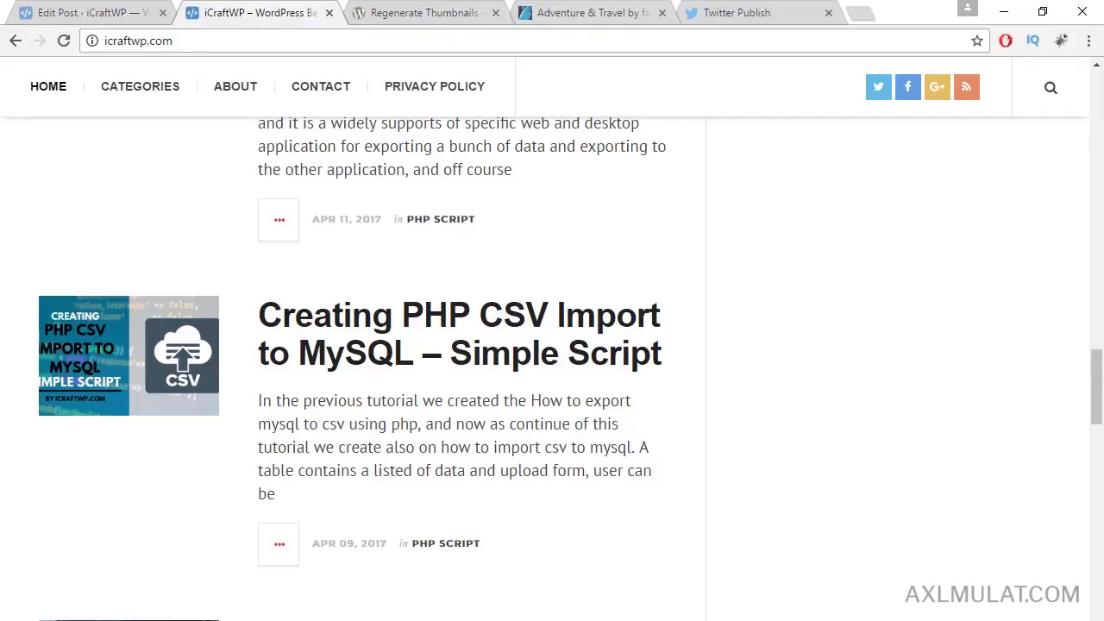
# Step: Browse the server to wp-content/themes/justwrite and scroll down to functions.php
pyautogui.click(411, 620)
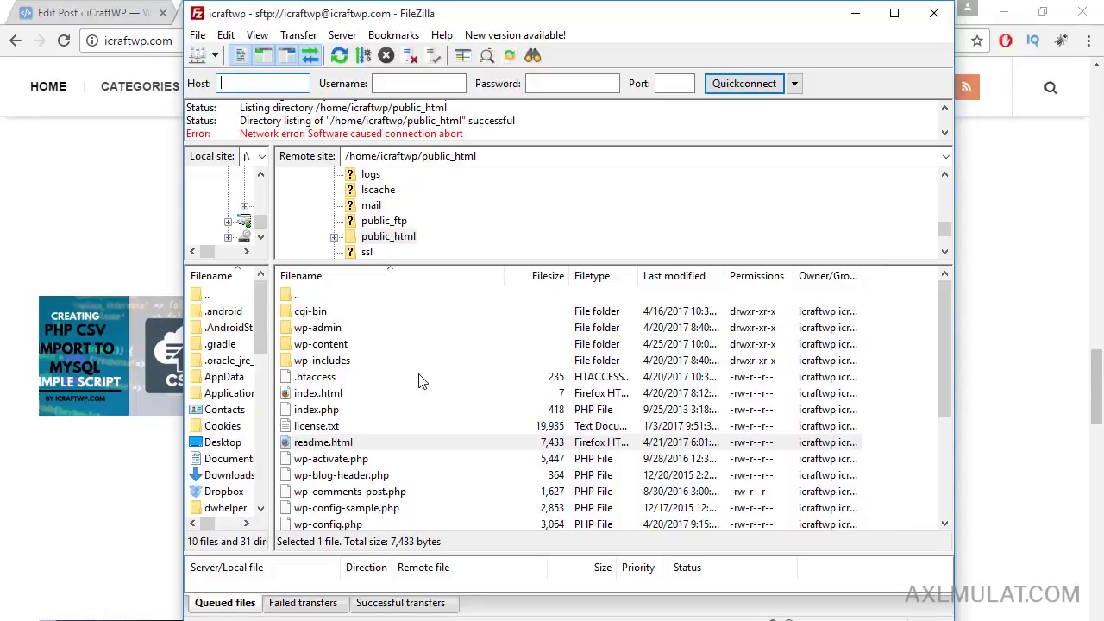
pyautogui.click(324, 344)
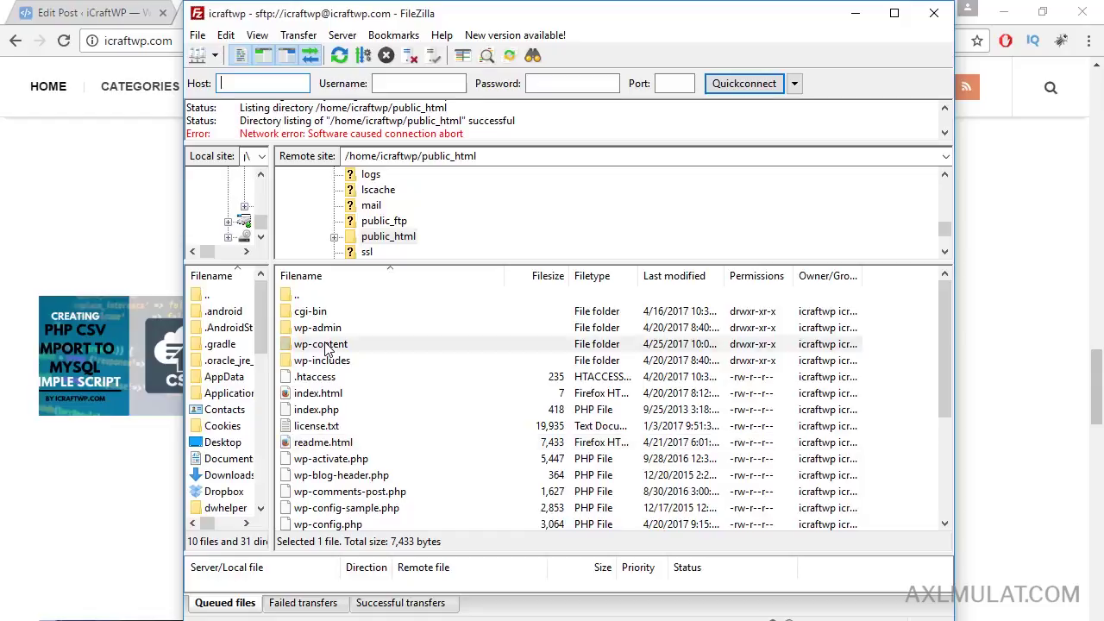
pyautogui.doubleClick(325, 344)
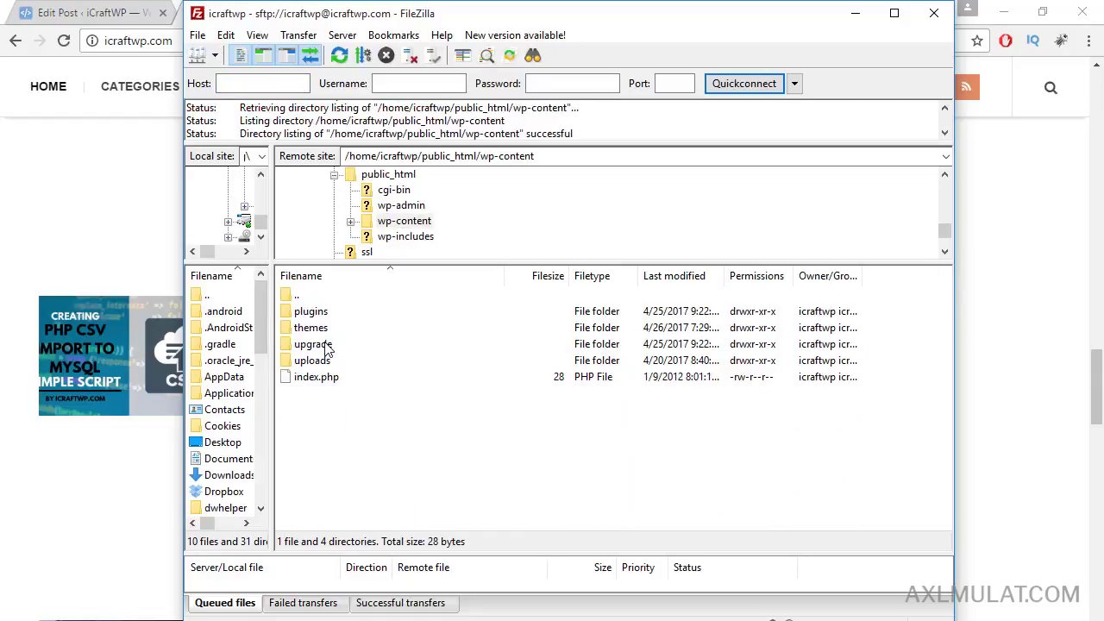
pyautogui.doubleClick(311, 328)
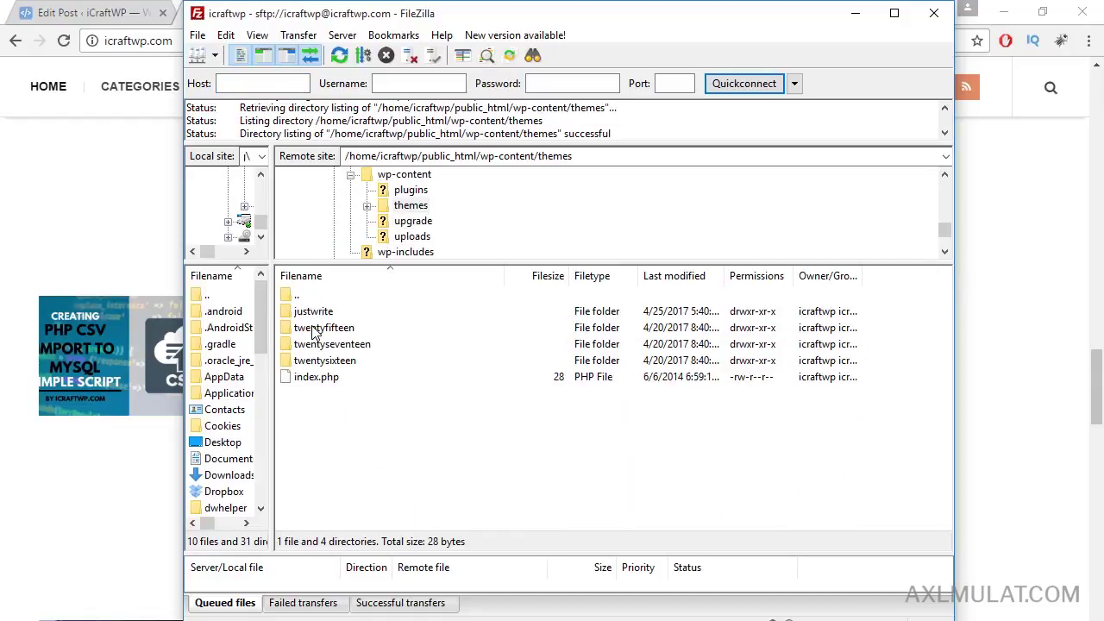
pyautogui.doubleClick(313, 312)
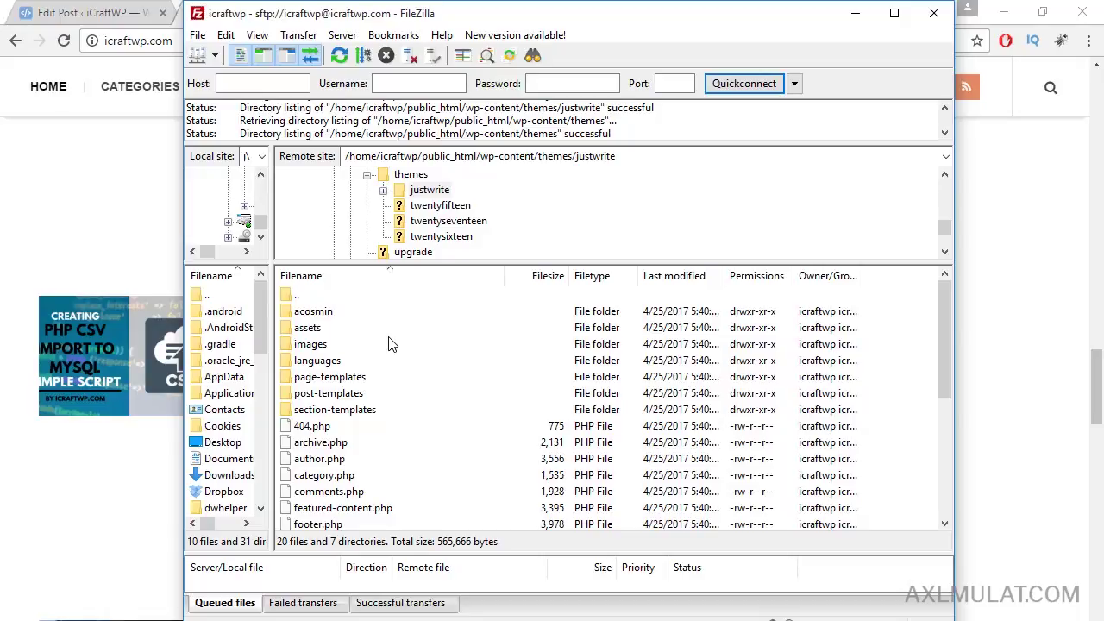
pyautogui.scroll(-3, 395, 345)
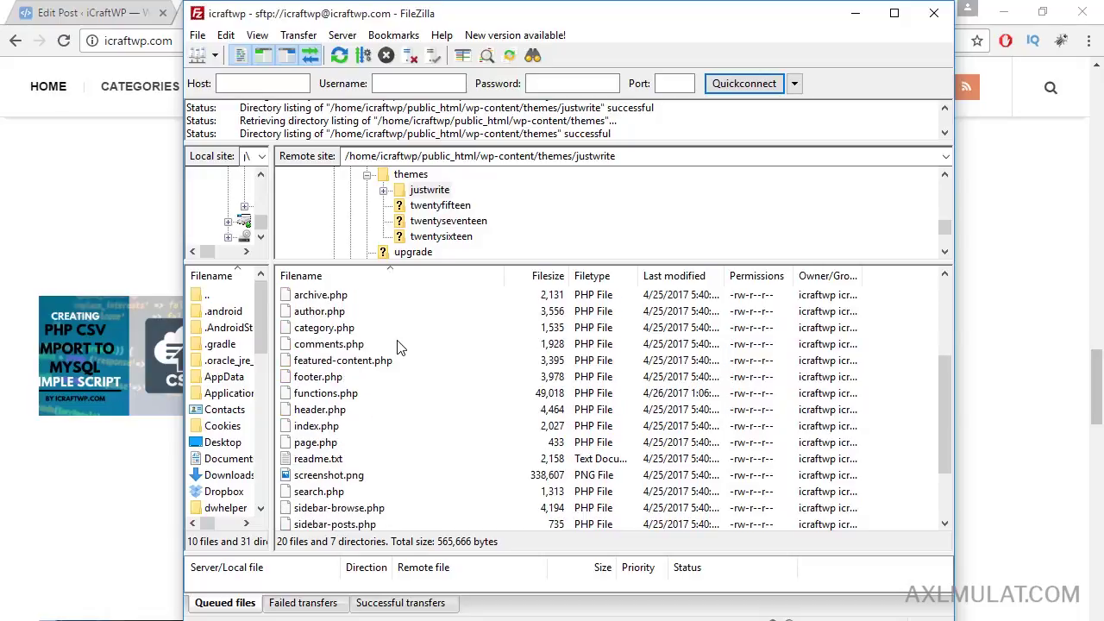
pyautogui.scroll(-2, 399, 347)
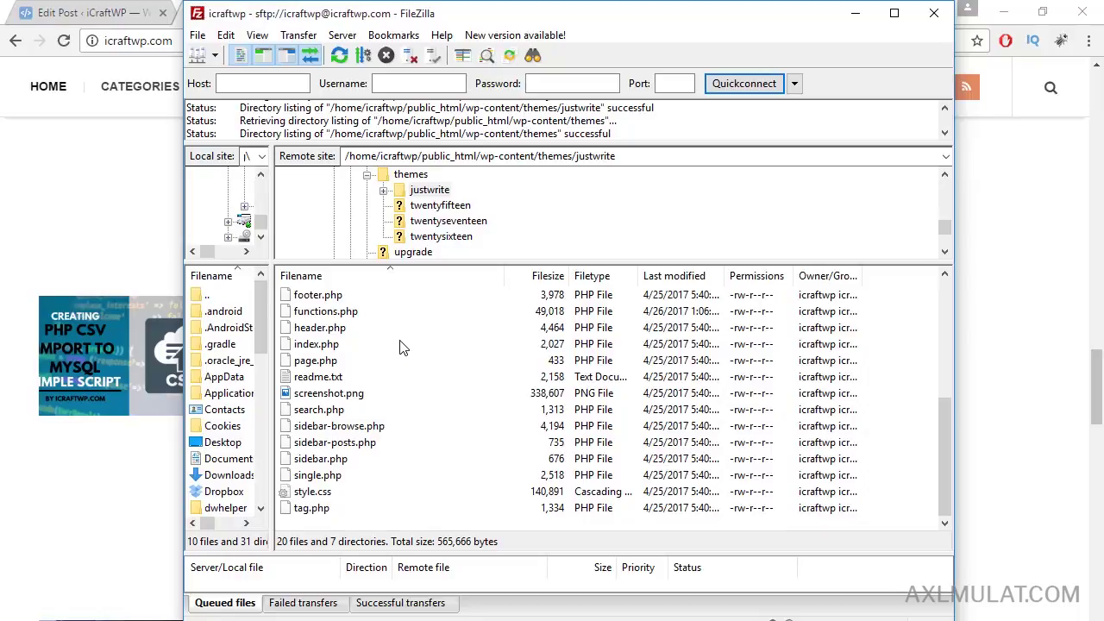
# Step: Open the remote functions.php in Notepad++ and locate the ac-post-thumbnail size on line 37
pyautogui.rightClick(344, 313)
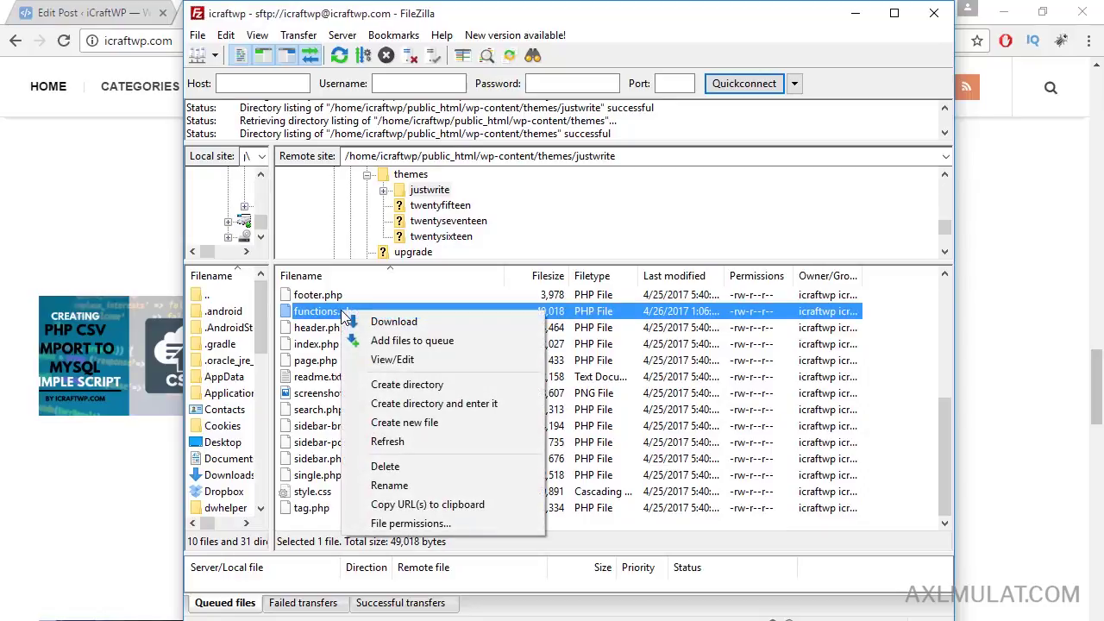
pyautogui.click(409, 362)
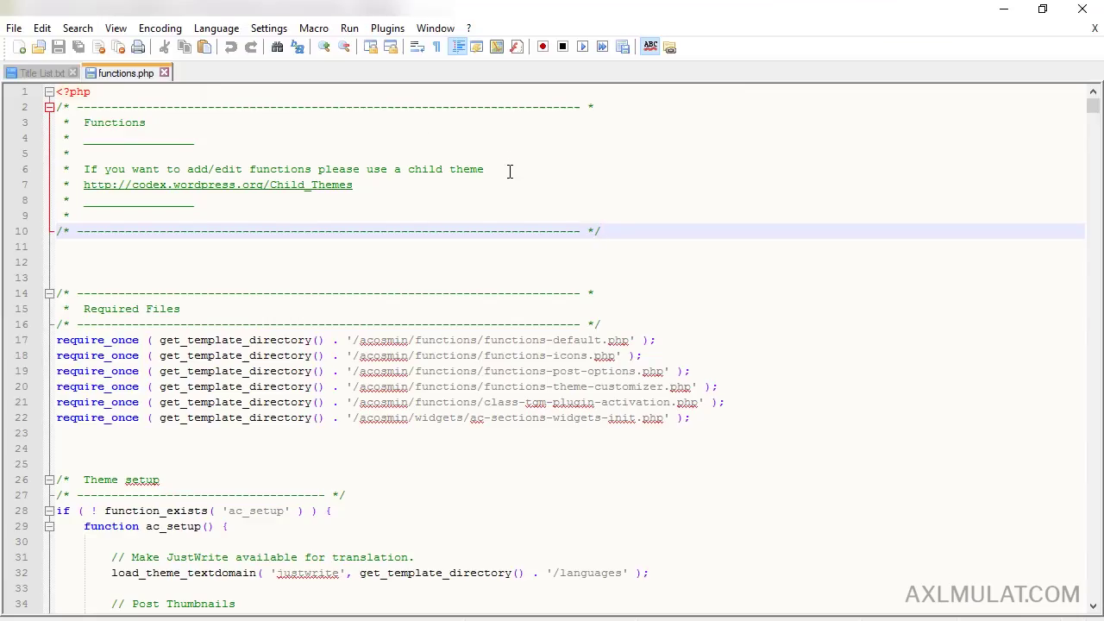
pyautogui.scroll(-3, 510, 173)
pyautogui.scroll(-2, 510, 175)
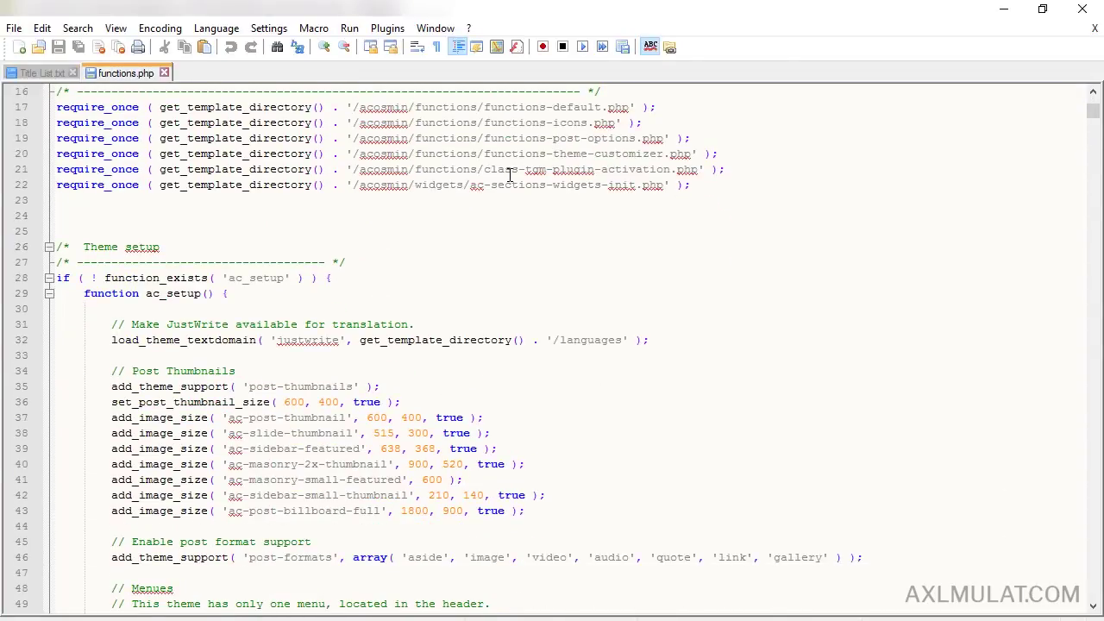
pyautogui.scroll(-1, 509, 175)
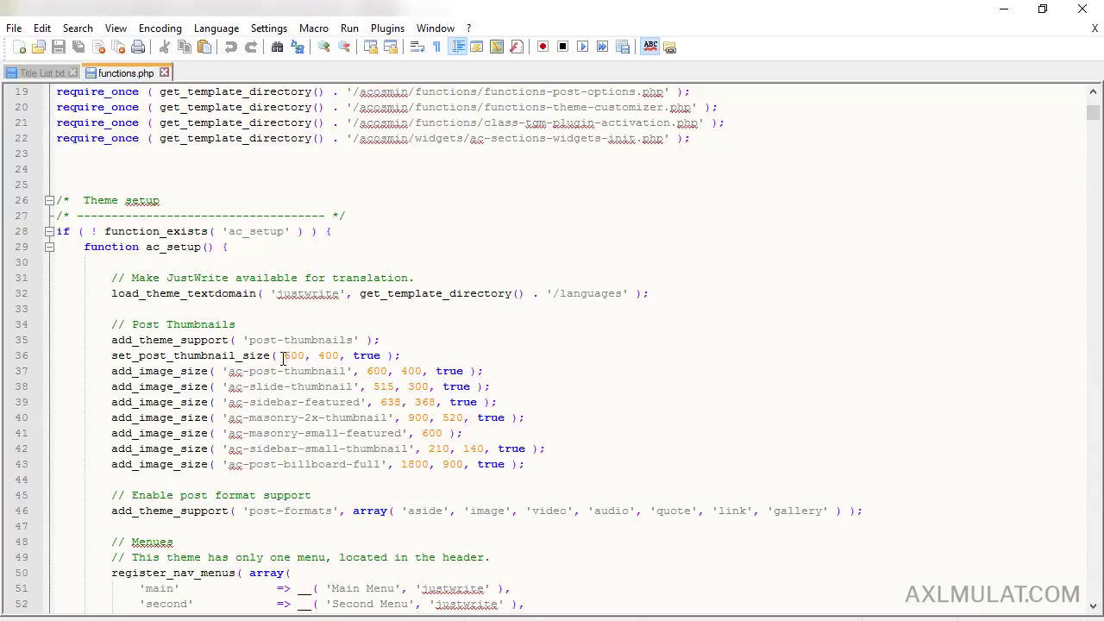
pyautogui.click(369, 371)
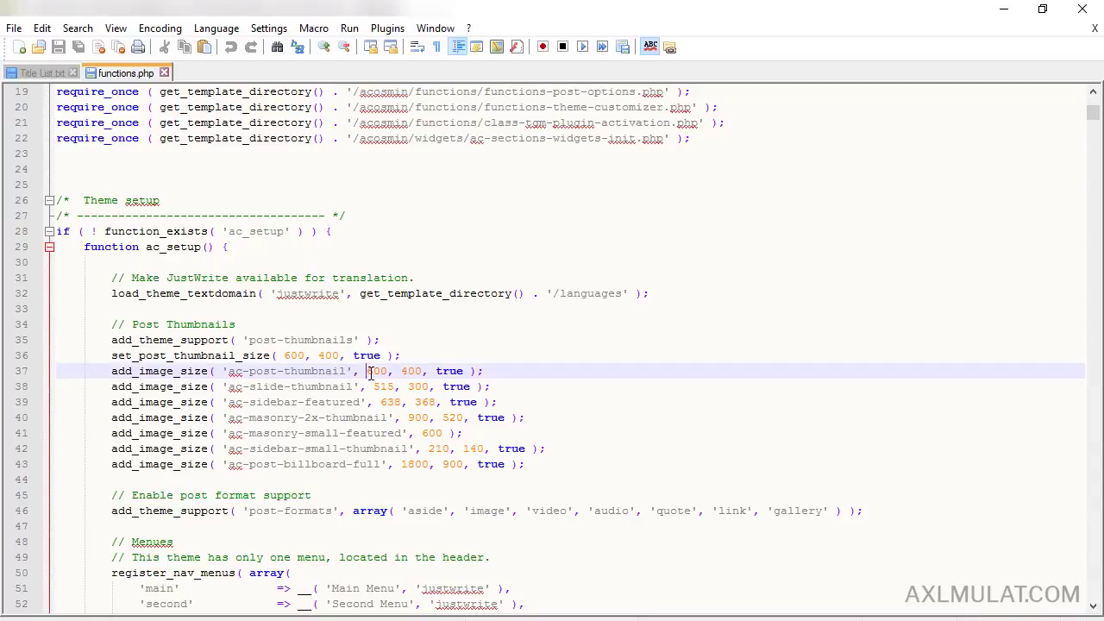
pyautogui.doubleClick(371, 371)
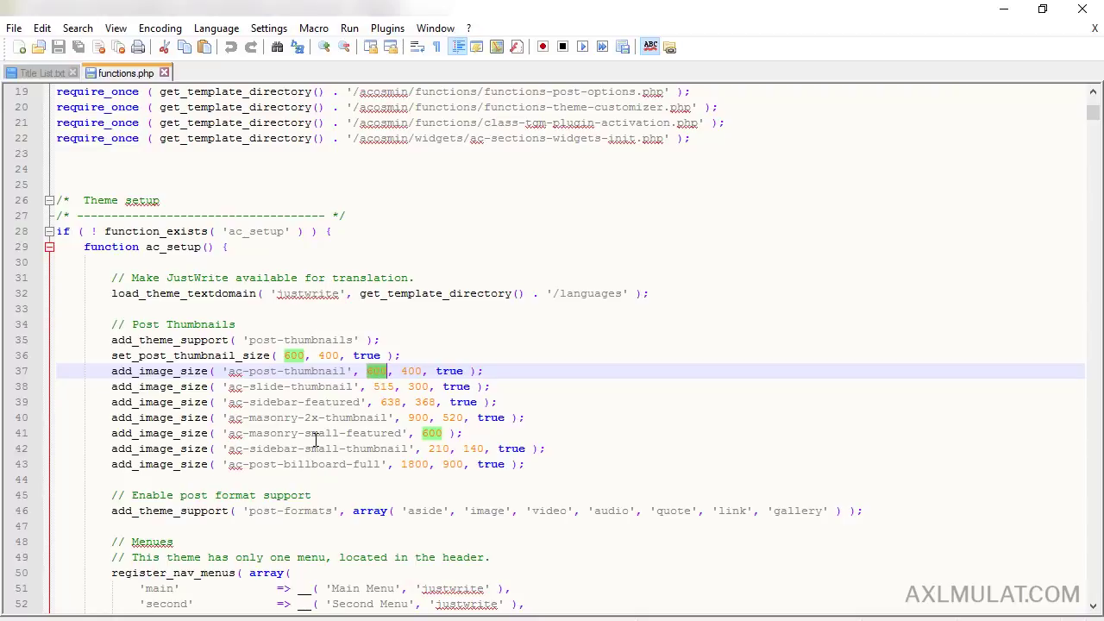
pyautogui.click(283, 619)
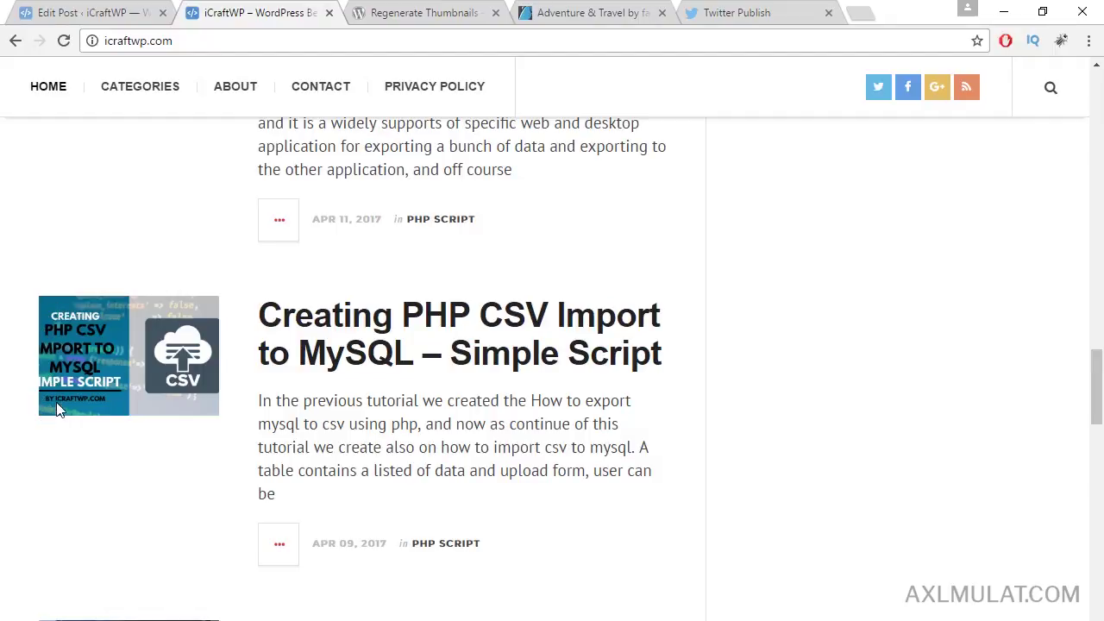
pyautogui.click(718, 618)
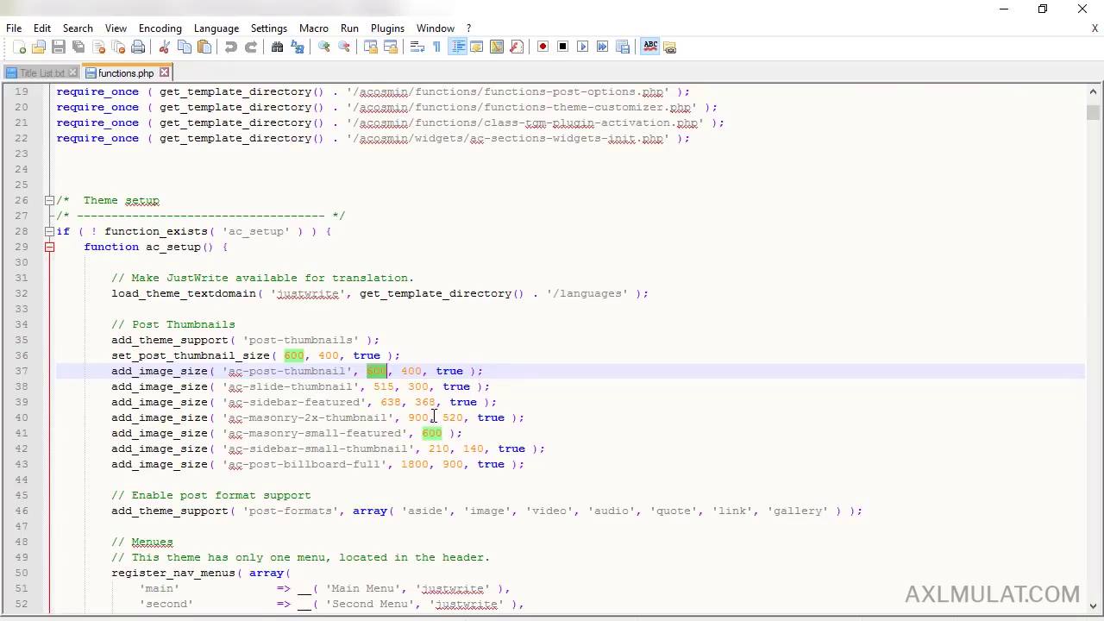
# Step: Change ac-post-thumbnail from 600, 400 to 515, 300 and save functions.php
pyautogui.doubleClick(385, 389)
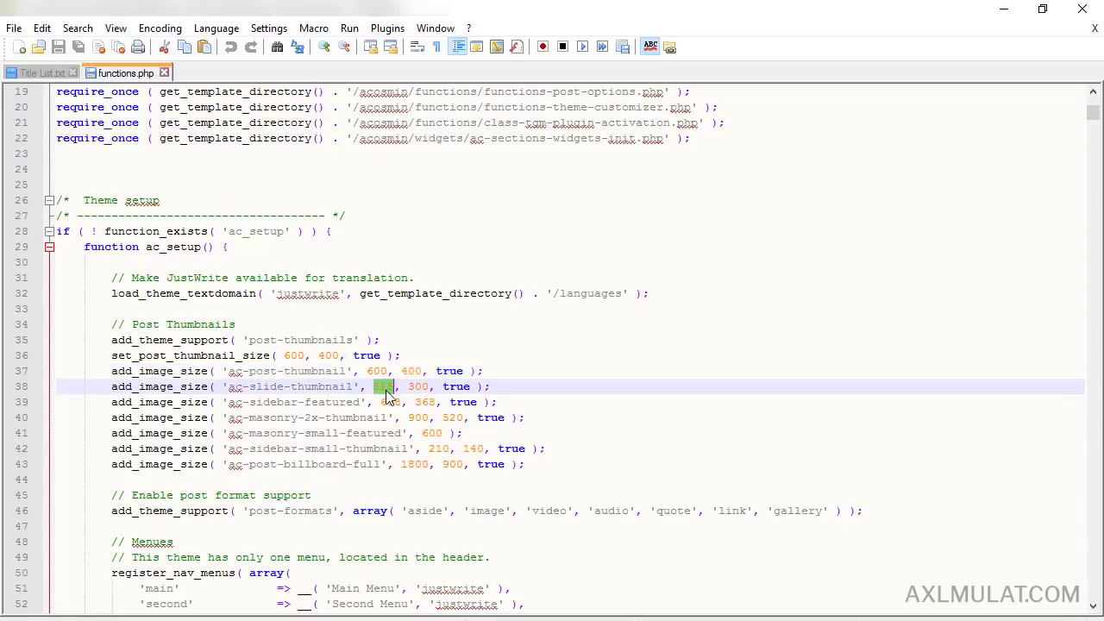
pyautogui.doubleClick(382, 371)
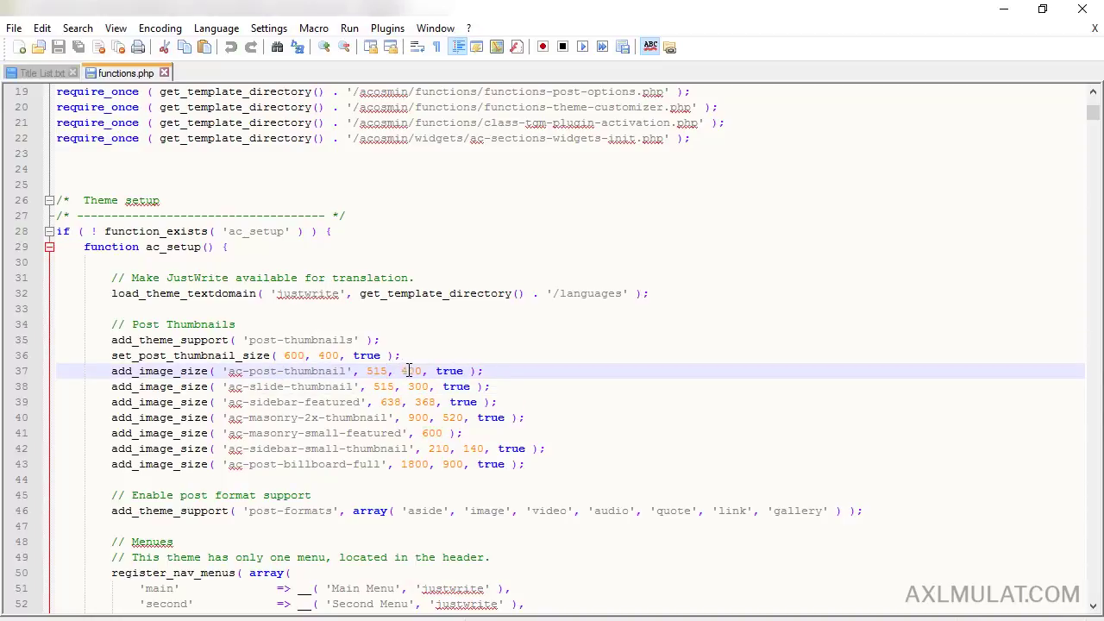
pyautogui.hotkey('ctrl', 'v')
pyautogui.doubleClick(418, 385)
pyautogui.hotkey('ctrl', 'c')
pyautogui.doubleClick(413, 371)
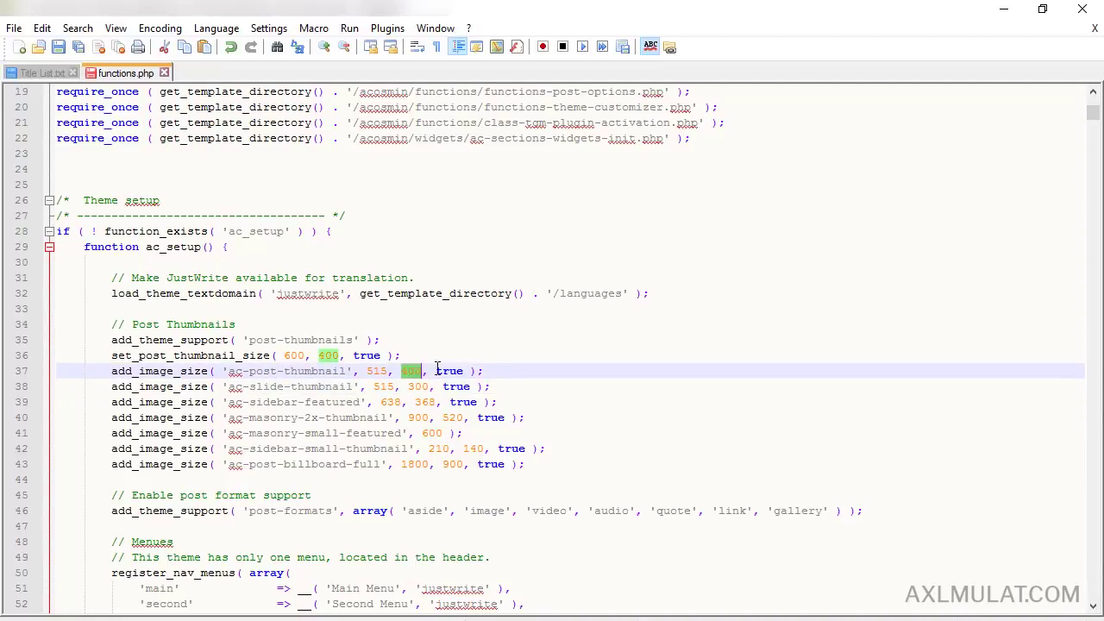
pyautogui.hotkey('ctrl', 'v')
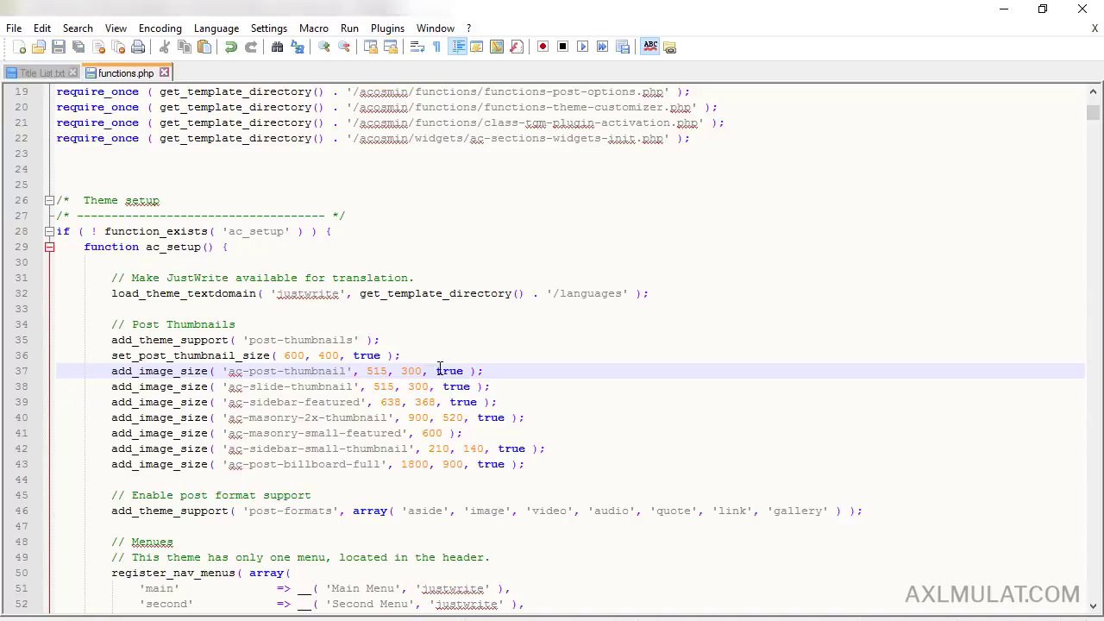
pyautogui.hotkey('ctrl', 's')
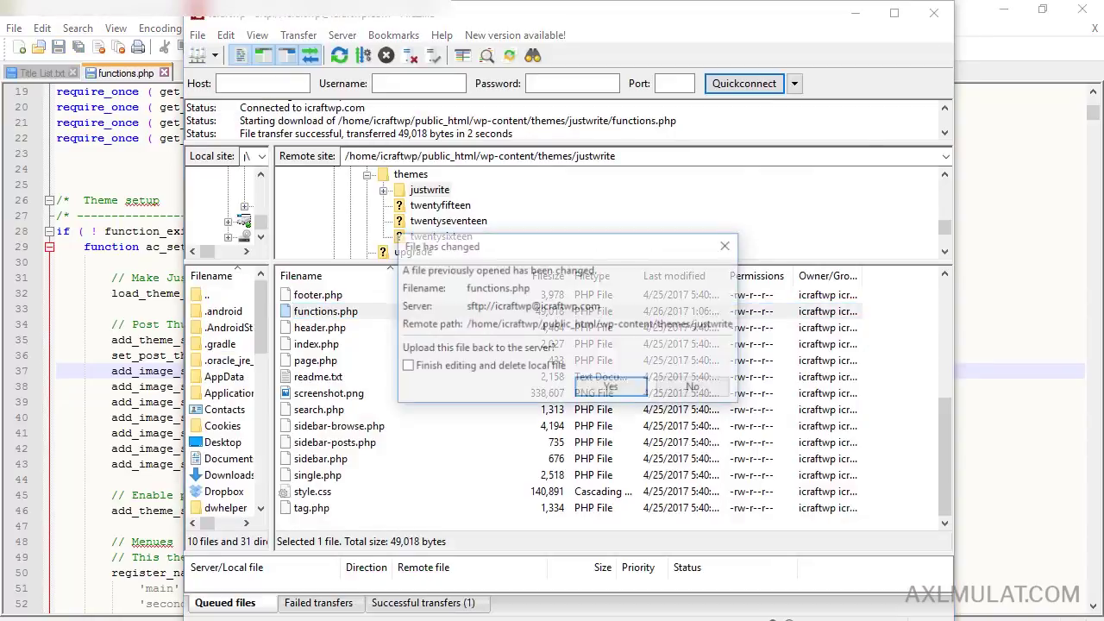
# Step: Upload the changed functions.php to the server and return to the WordPress admin tab
pyautogui.click(608, 390)
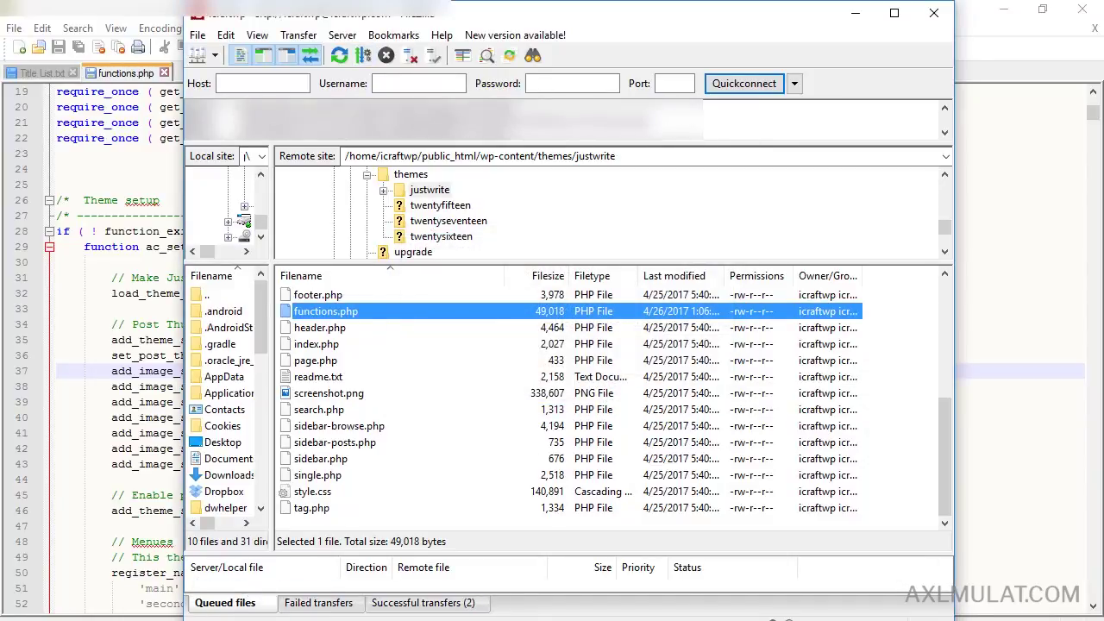
pyautogui.click(302, 620)
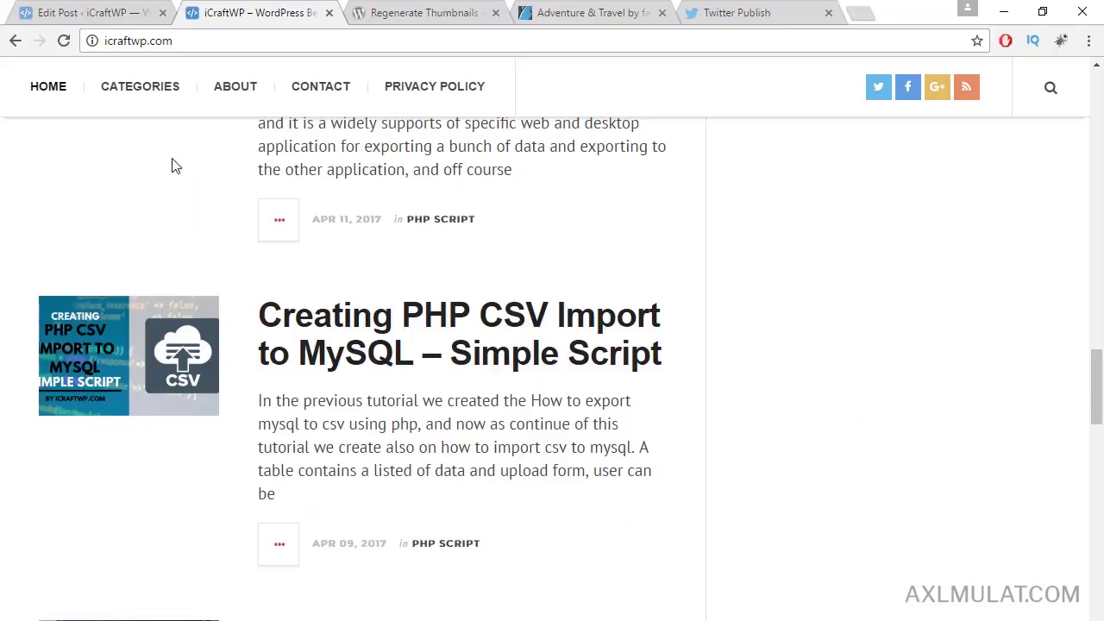
pyautogui.click(95, 13)
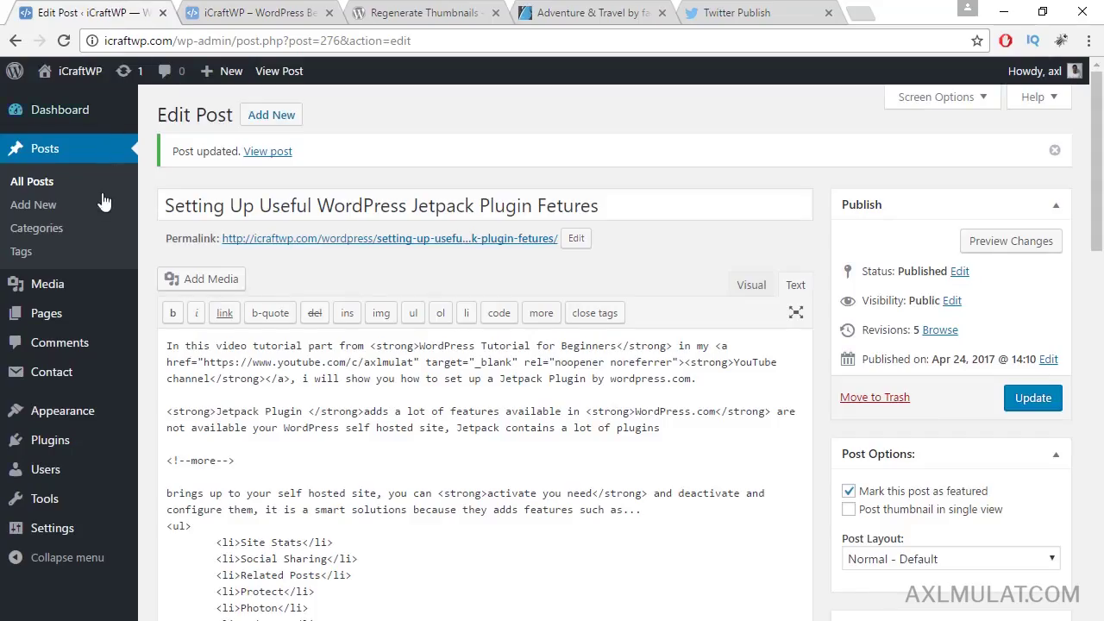
# Step: Run Regenerate All Thumbnails from Tools > Regen. Thumbnails
pyautogui.moveTo(61, 423)
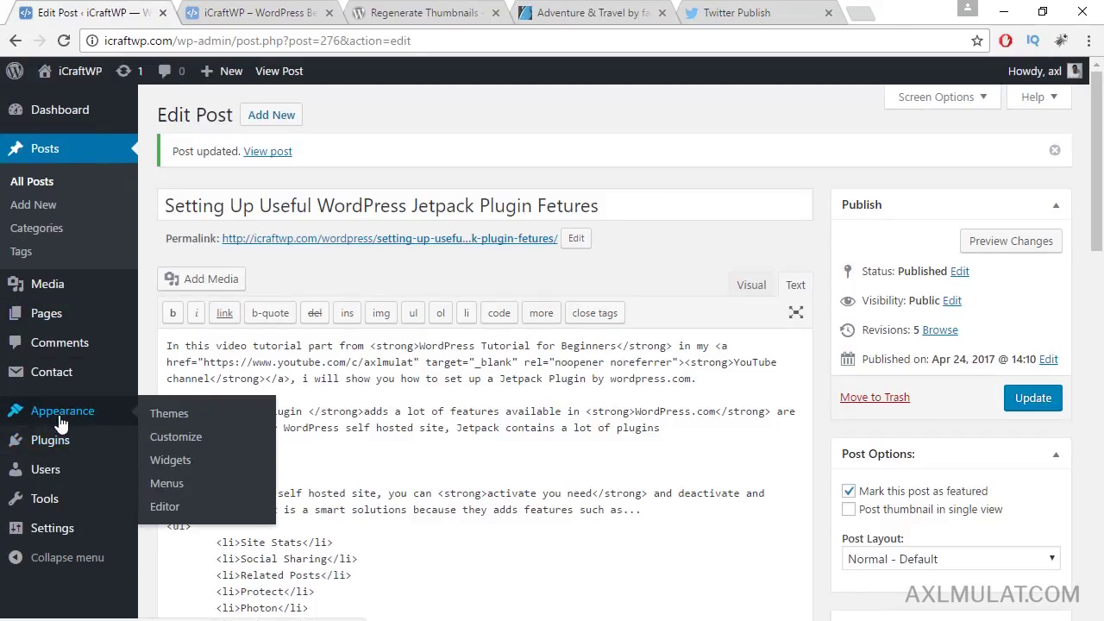
pyautogui.moveTo(67, 499)
pyautogui.click(203, 573)
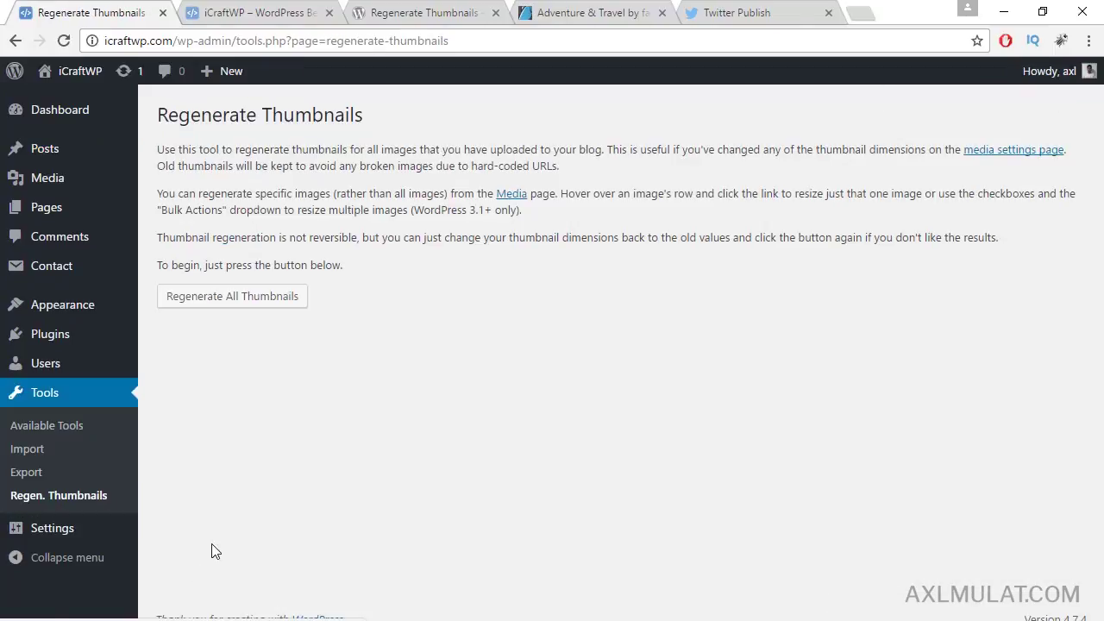
pyautogui.click(244, 301)
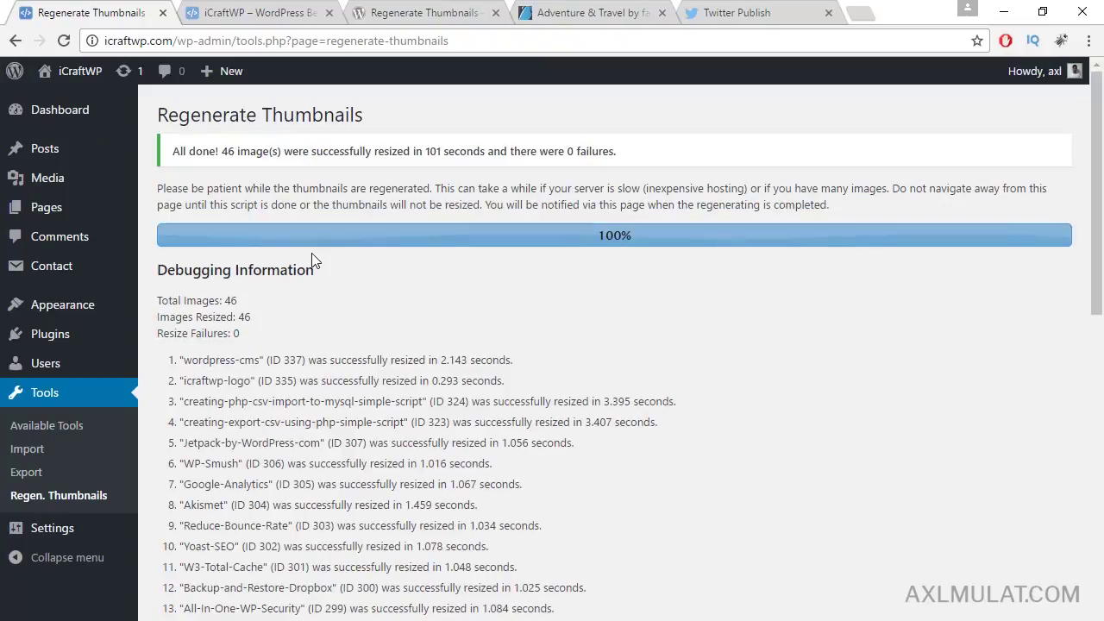
# Step: Reload the blog front page to check the resized thumbnails, then return to the results
pyautogui.click(222, 12)
pyautogui.click(216, 38)
pyautogui.press('Return')
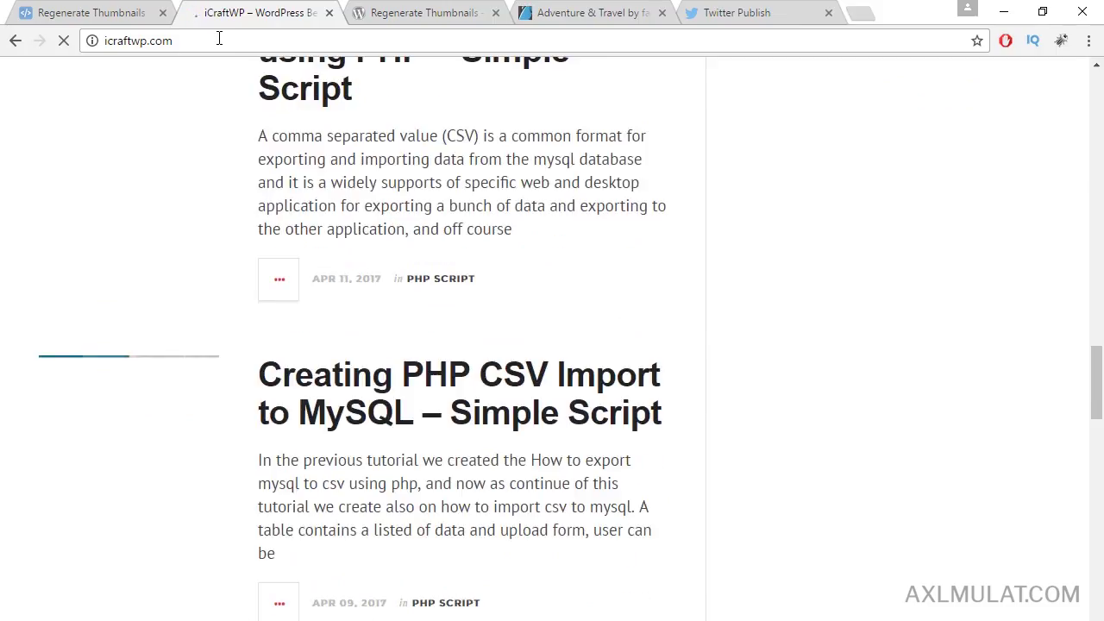
pyautogui.scroll(10, 205, 190)
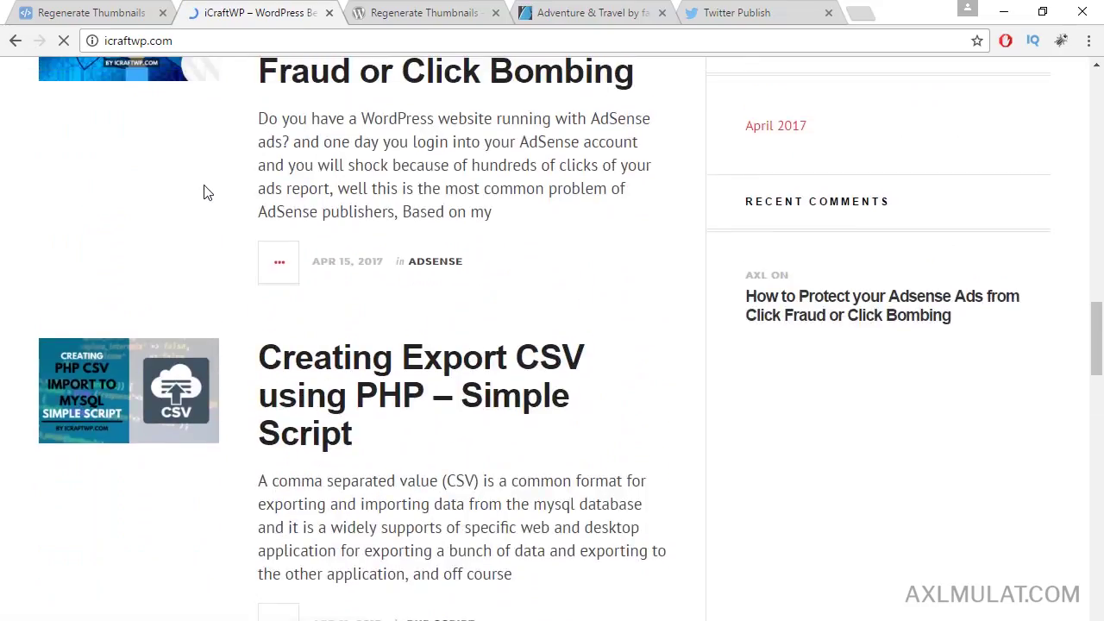
pyautogui.scroll(5, 202, 177)
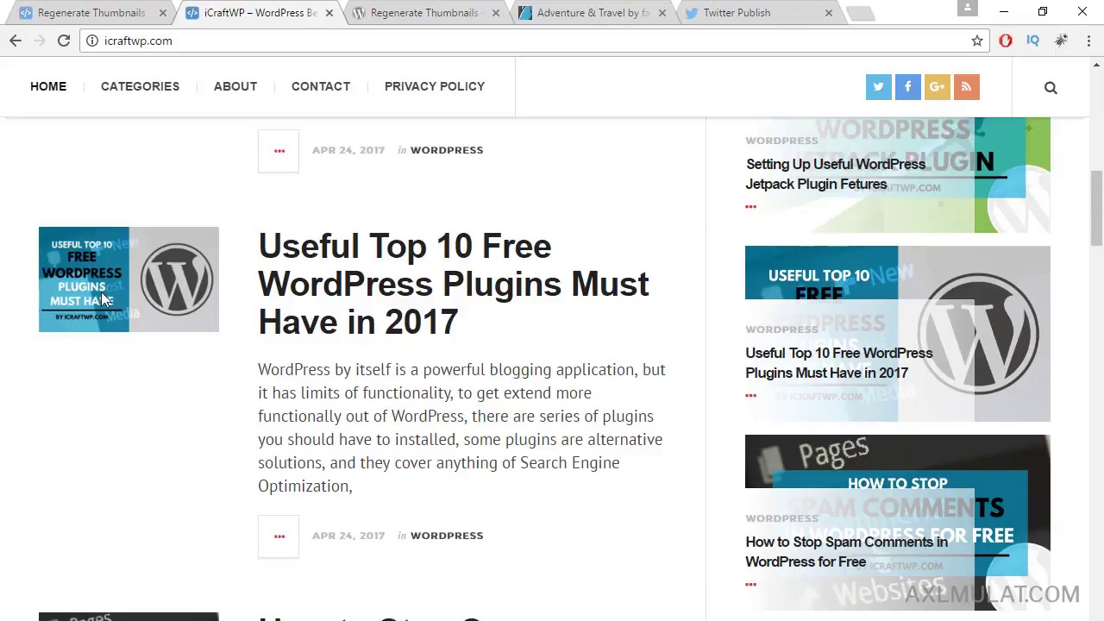
pyautogui.scroll(-4, 138, 300)
pyautogui.scroll(-8, 160, 321)
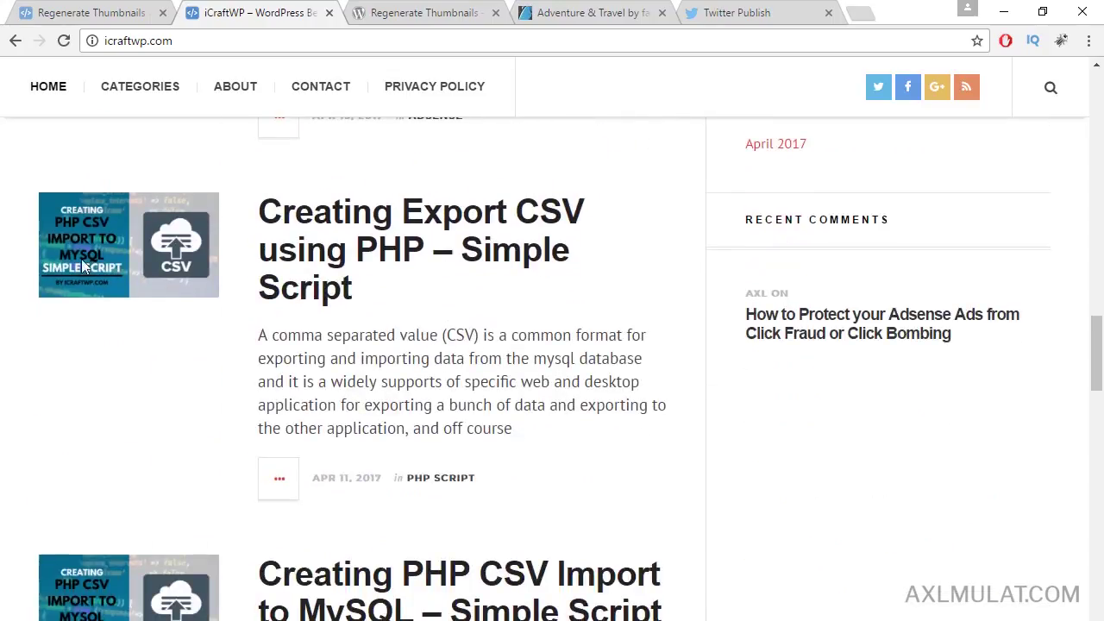
pyautogui.scroll(-4, 215, 319)
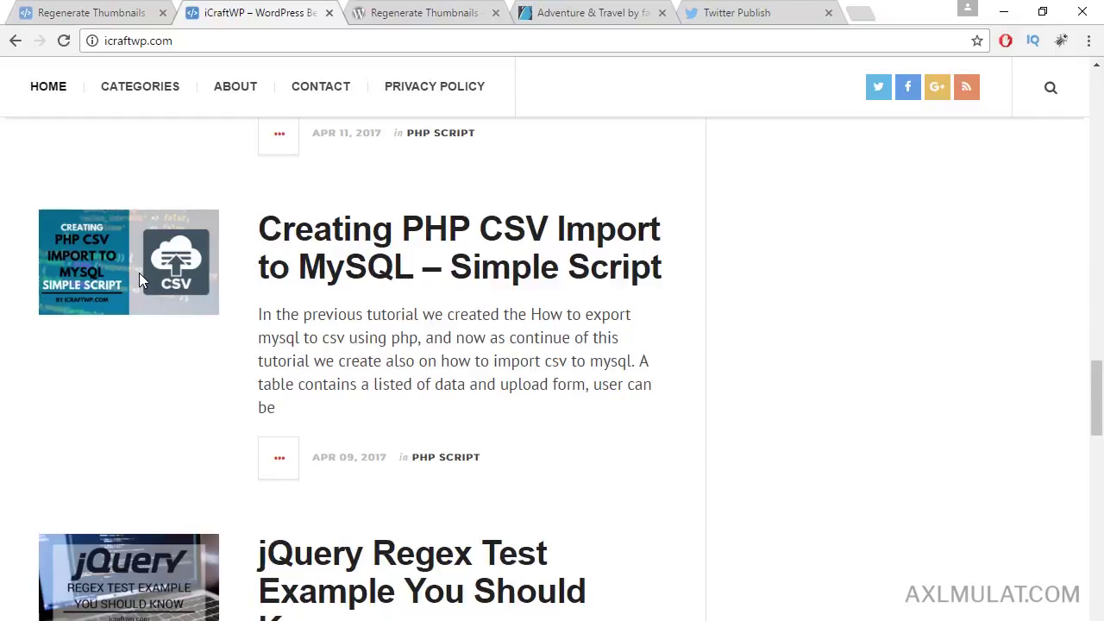
pyautogui.click(102, 10)
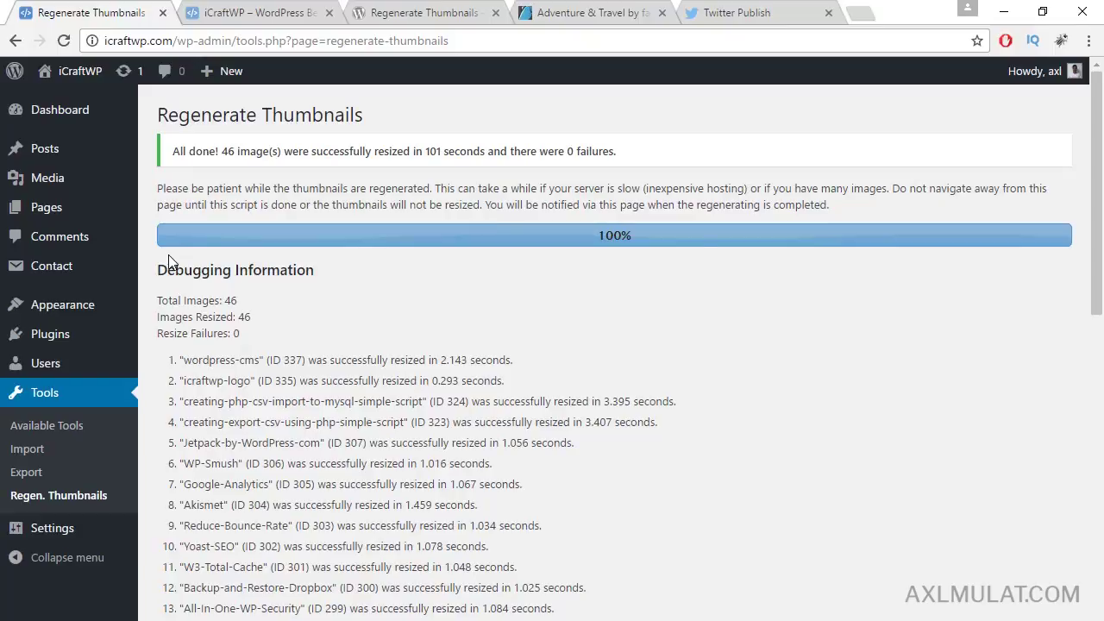
# Step: Review the installed themes under Appearance > Themes, with JustWrite shown as active
pyautogui.moveTo(81, 312)
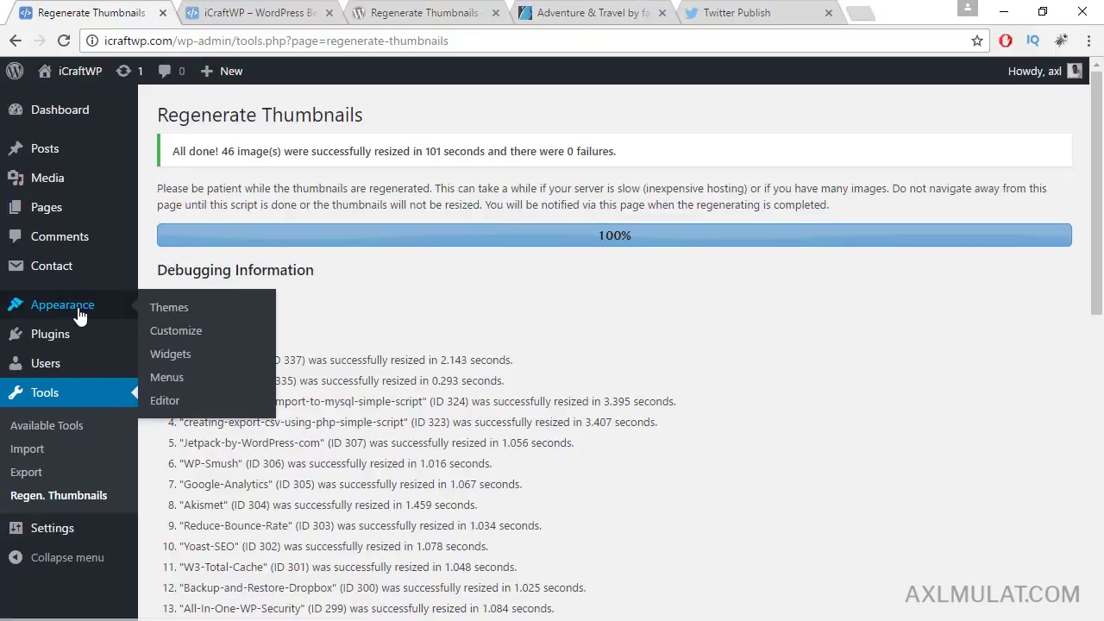
pyautogui.click(167, 308)
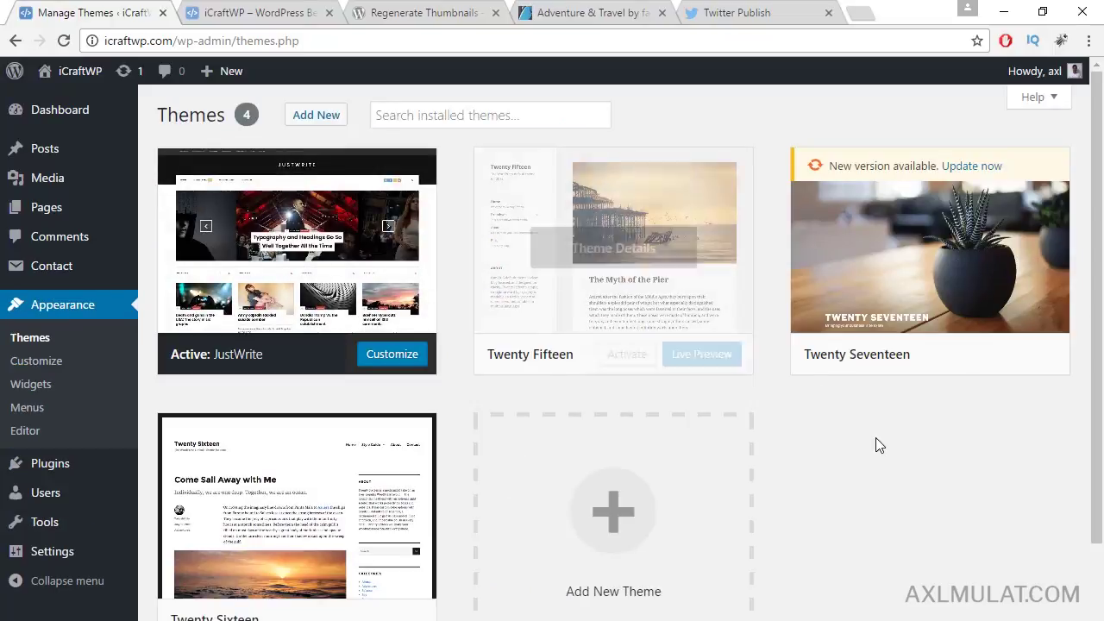
pyautogui.moveTo(892, 353)
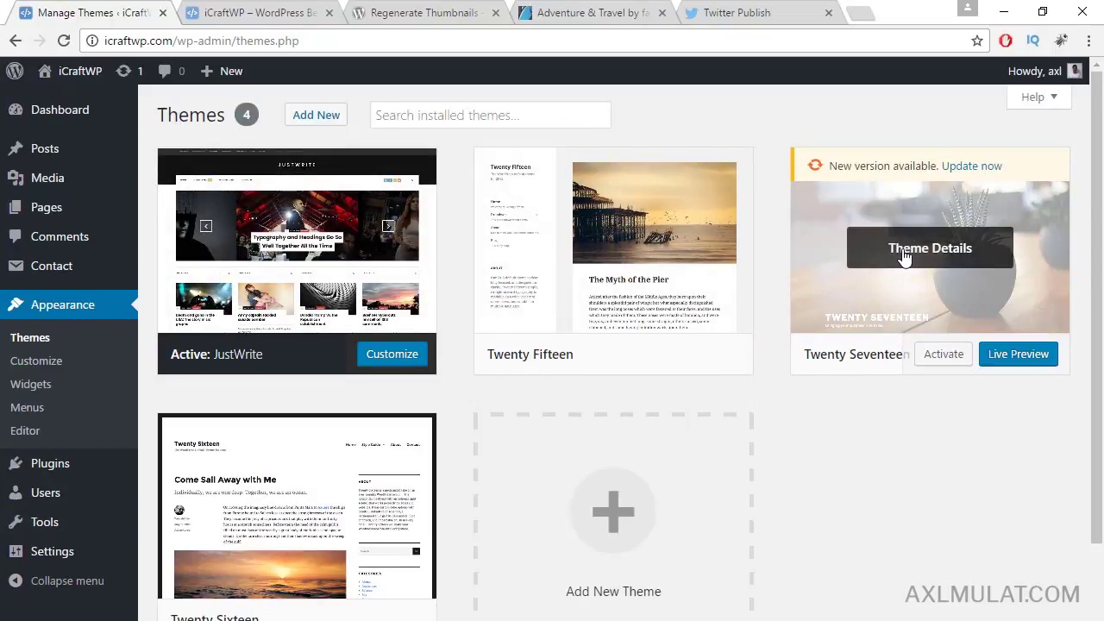
pyautogui.moveTo(316, 281)
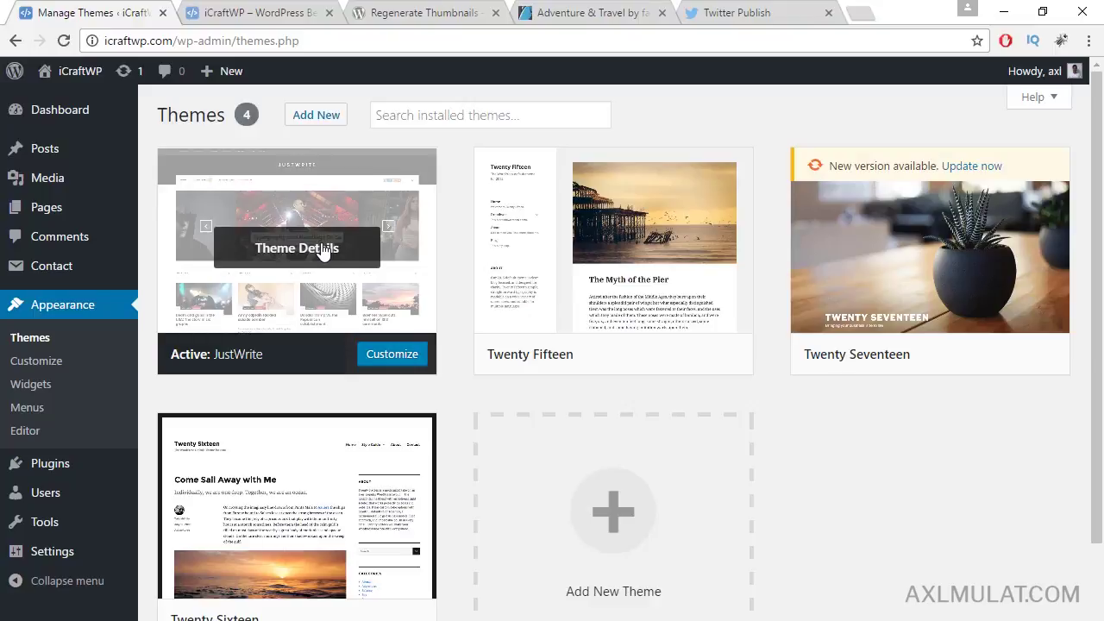
# Step: Return to the iCraftWP blog front page and scroll back to the top
pyautogui.hotkey('ctrl', 'Tab')
pyautogui.scroll(18, 576, 358)
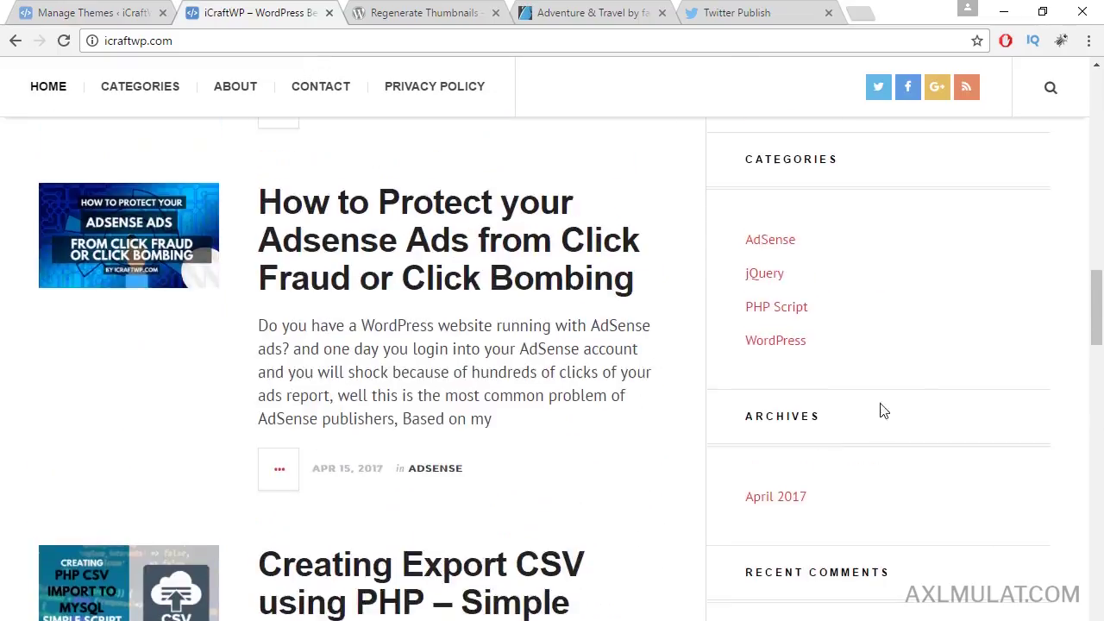
pyautogui.scroll(10, 992, 356)
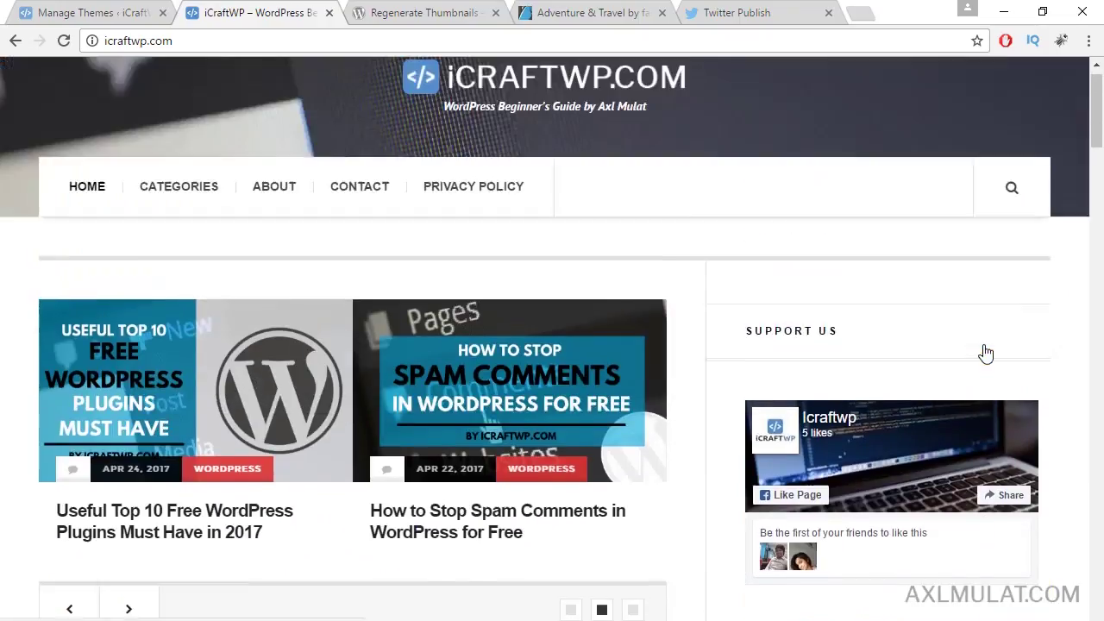